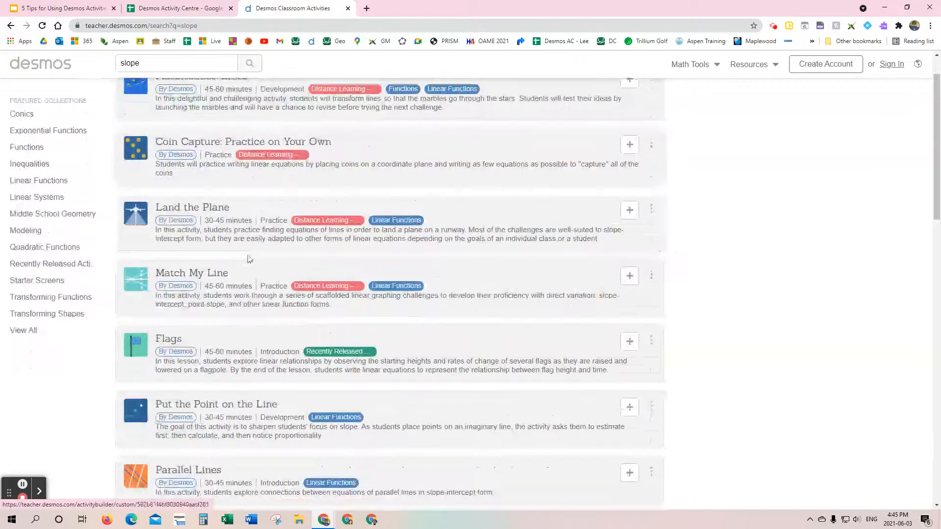
Step: Browse the slope search results and open the Sugar Sugar activity
scroll(258, 237, down, 9)
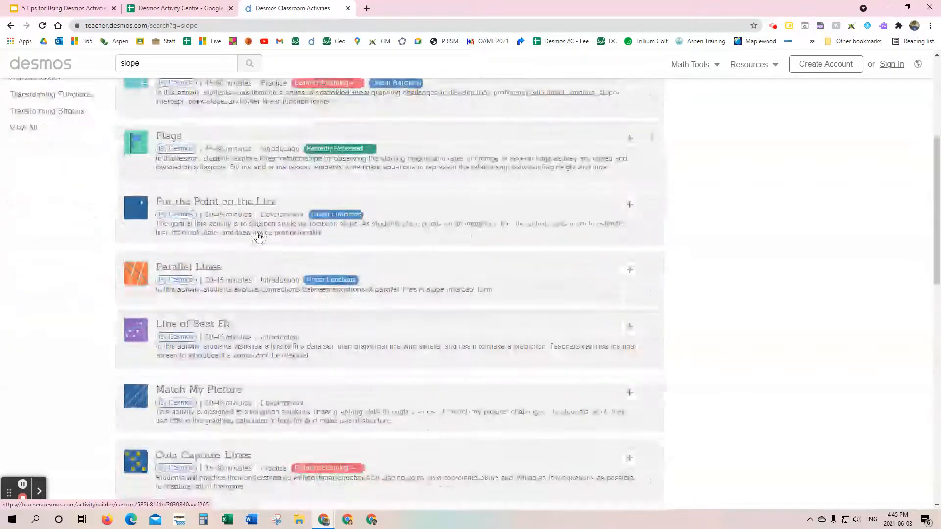
scroll(259, 237, down, 4)
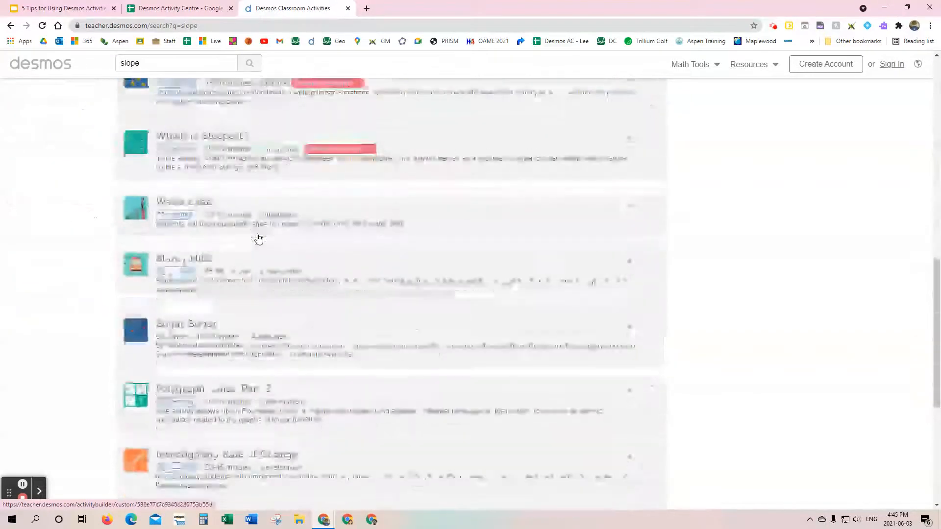
scroll(258, 237, down, 2)
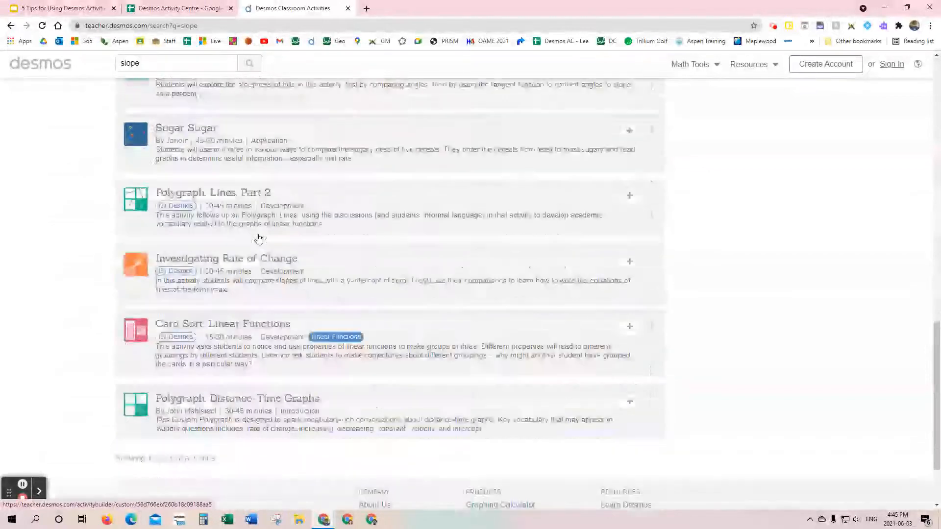
scroll(258, 237, up, 4)
click(247, 291)
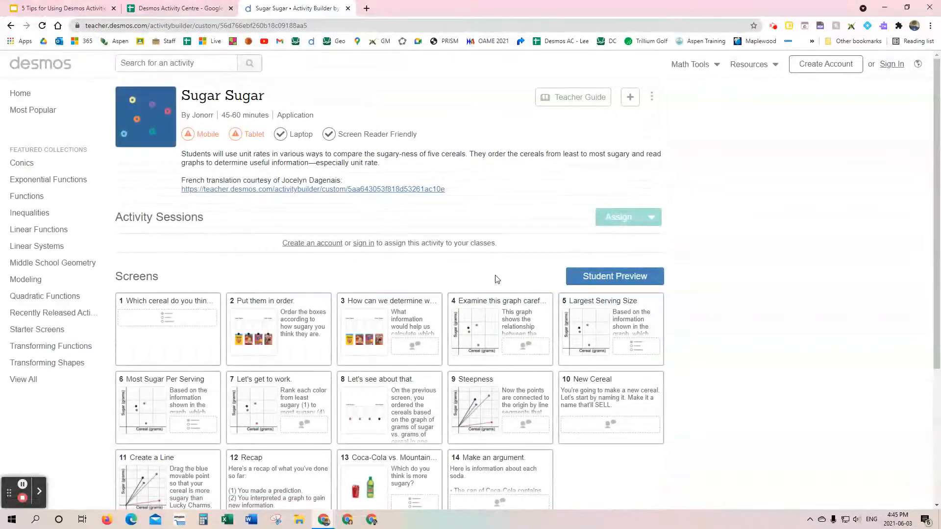
Step: Start the student preview without the teacher notes and choose Lucky Charms as the most sugary cereal
click(615, 278)
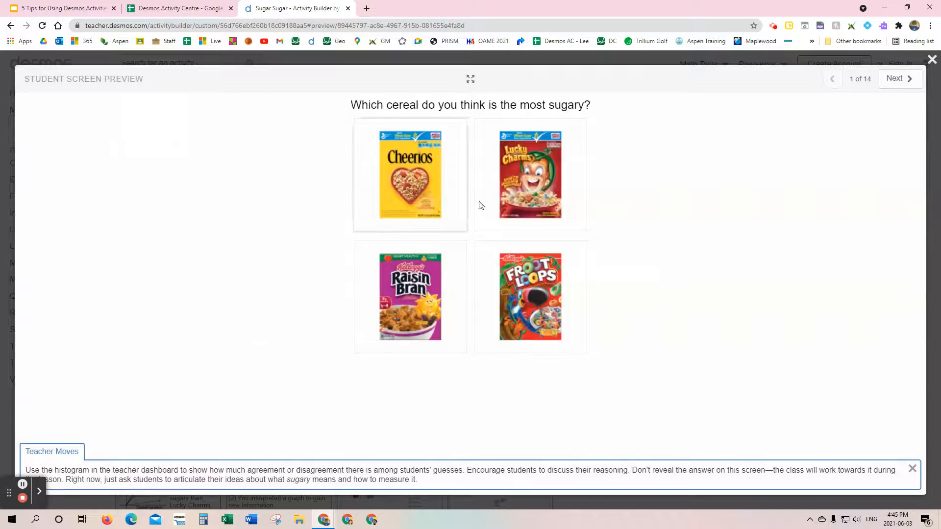
click(913, 469)
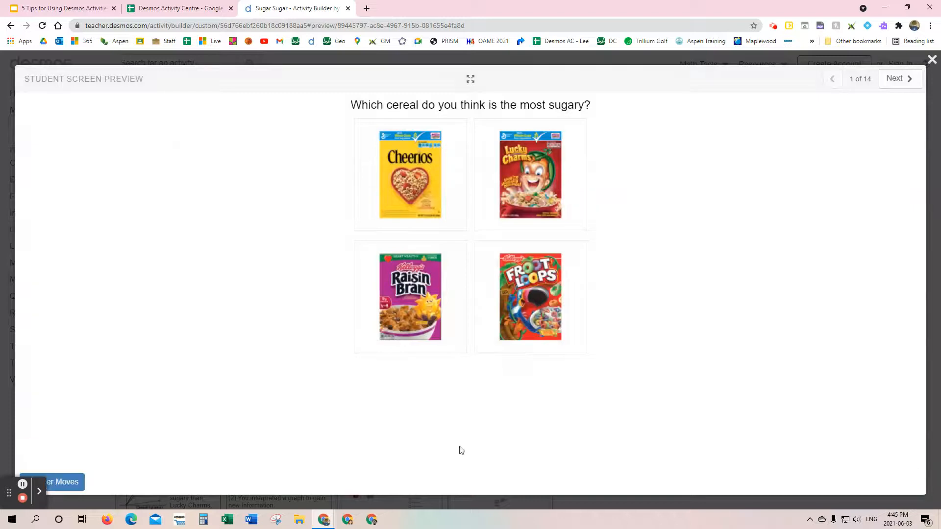
click(551, 198)
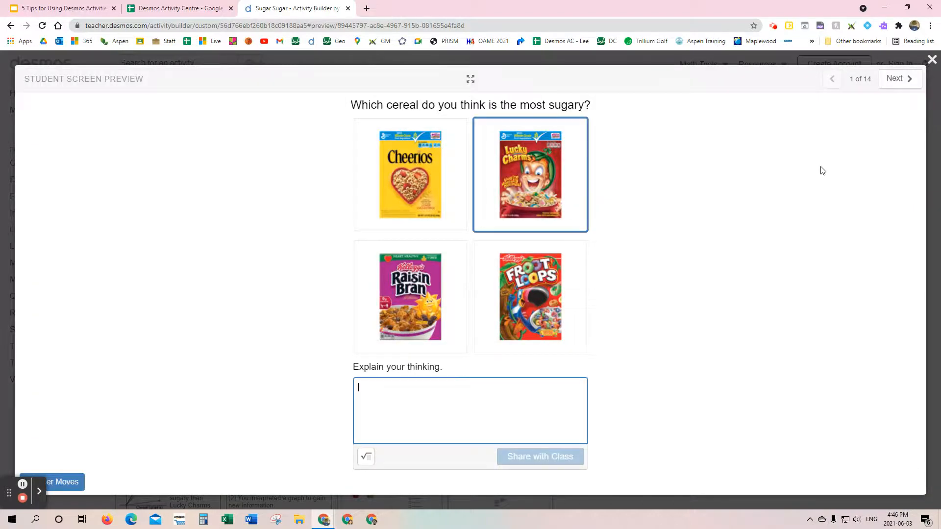
Step: Look through the preview's cereal ordering and information questions up to the "Examine this graph carefully" screen
click(899, 81)
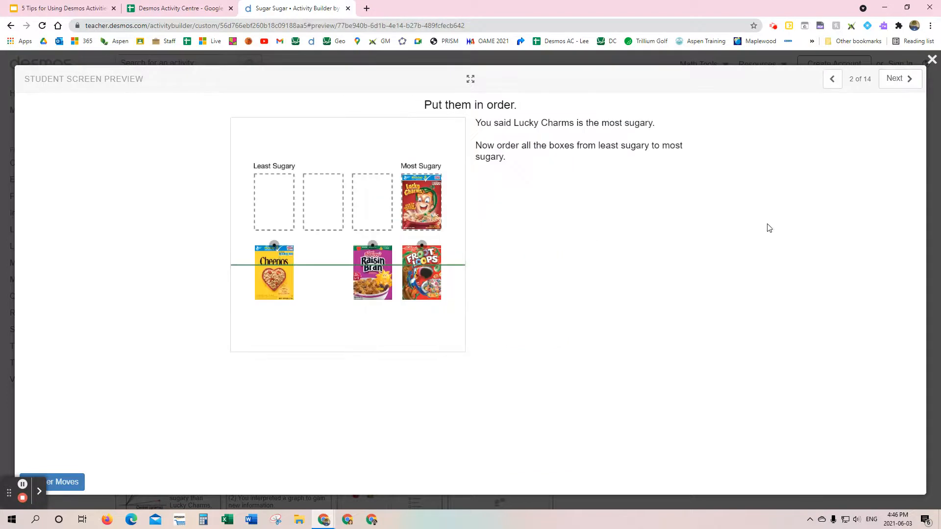
click(897, 80)
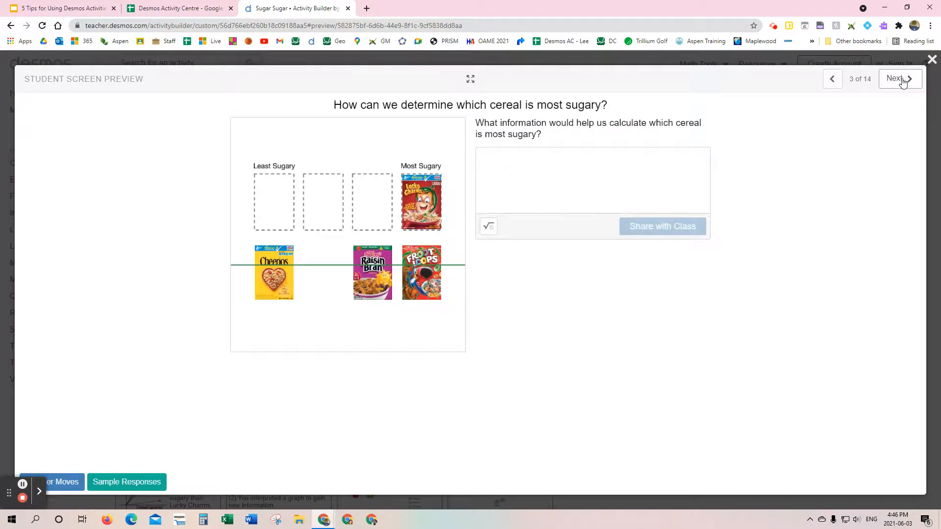
click(902, 80)
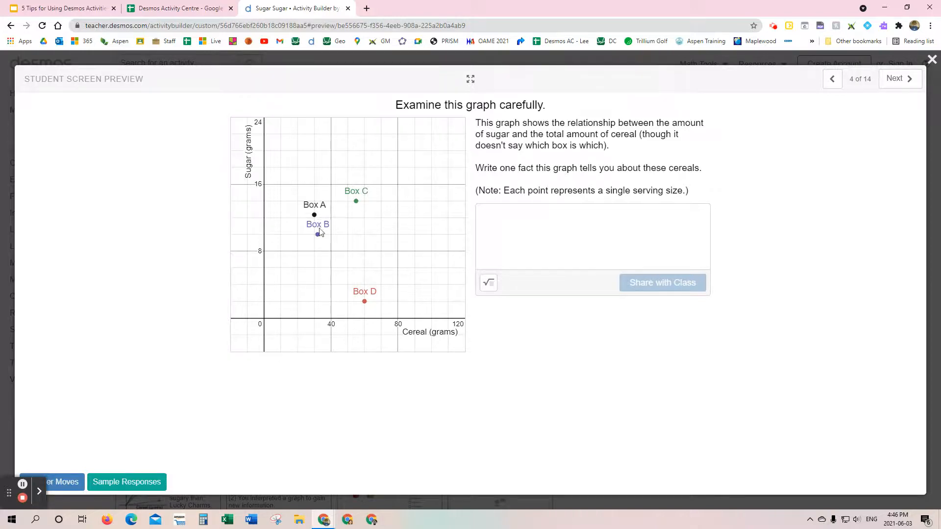
Step: Answer Box D for the largest serving size and Box A for the most sugar per serving
click(898, 80)
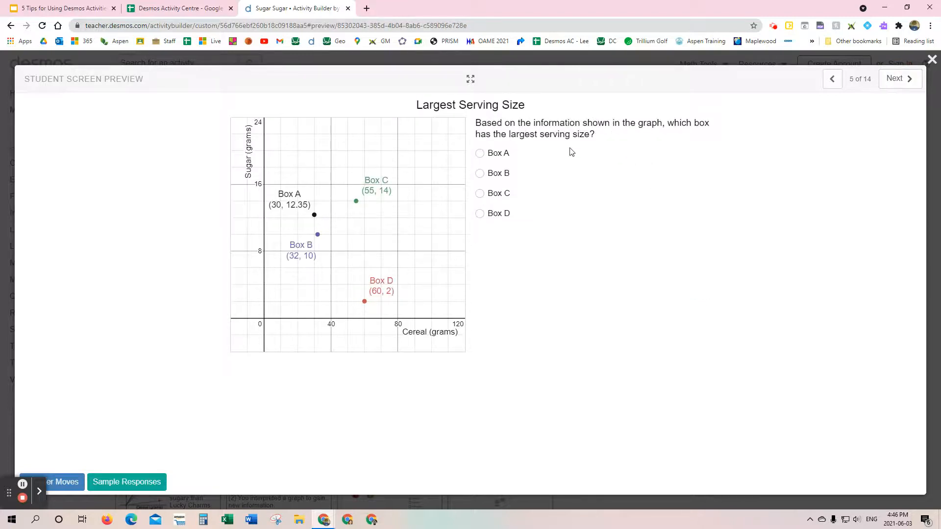
click(479, 214)
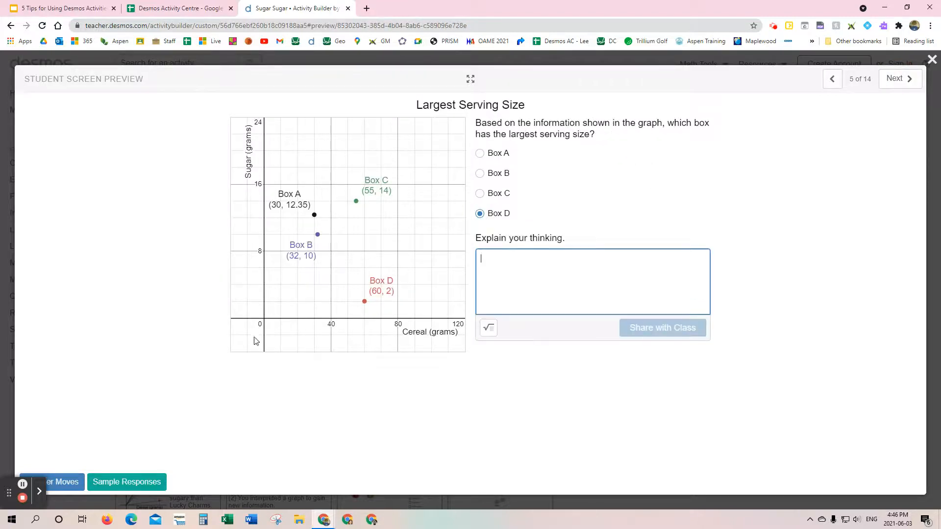
click(898, 79)
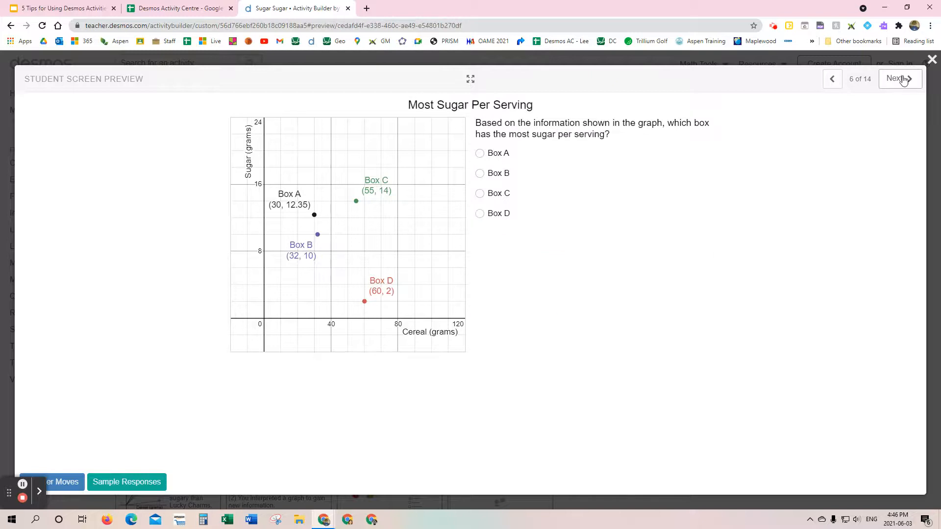
click(480, 153)
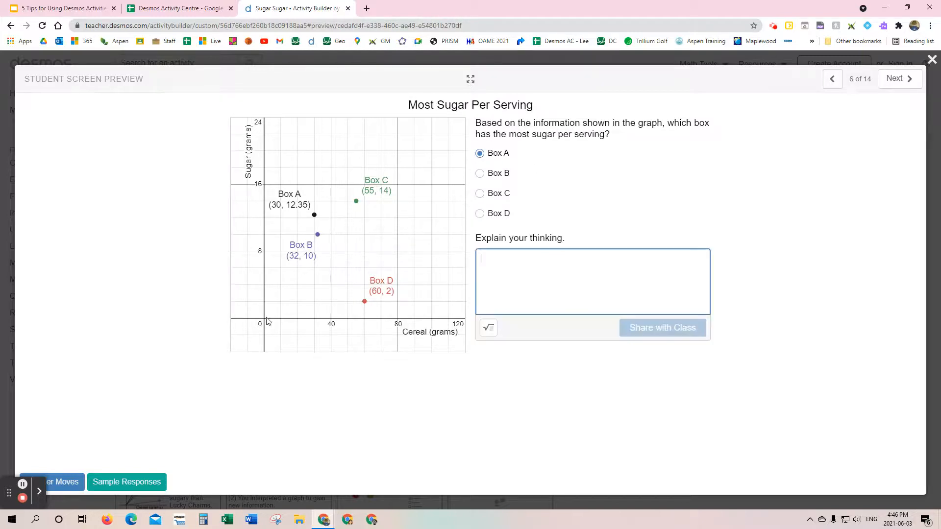
Step: Advance to the "Let's see about that" screen and reveal the true order of the cereals
click(908, 79)
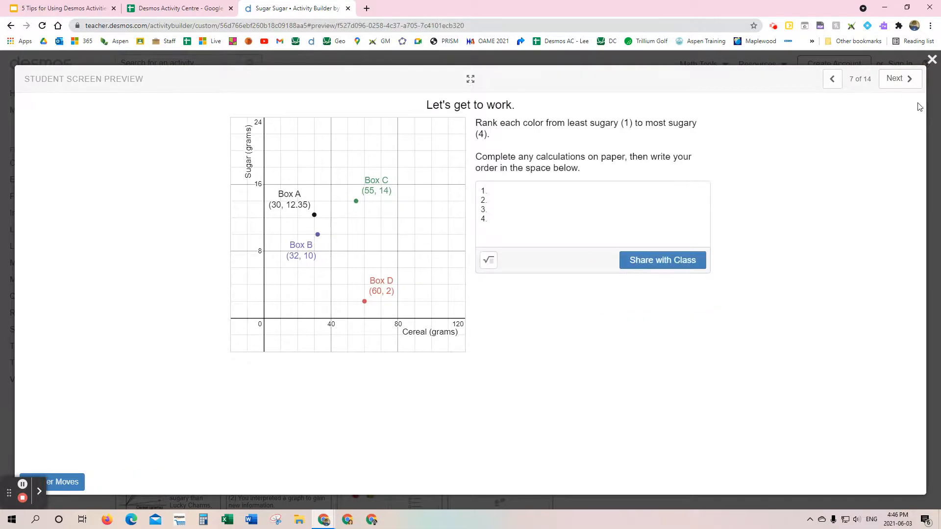
click(906, 79)
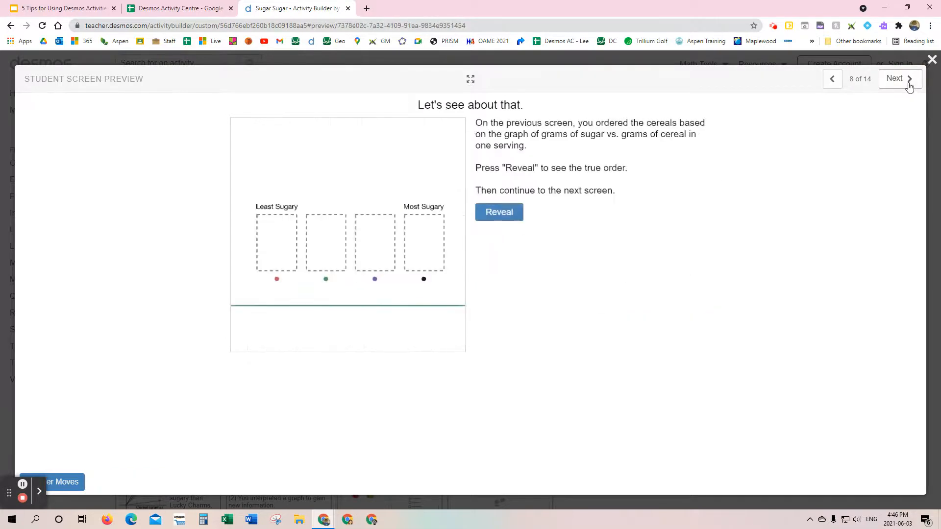
click(504, 223)
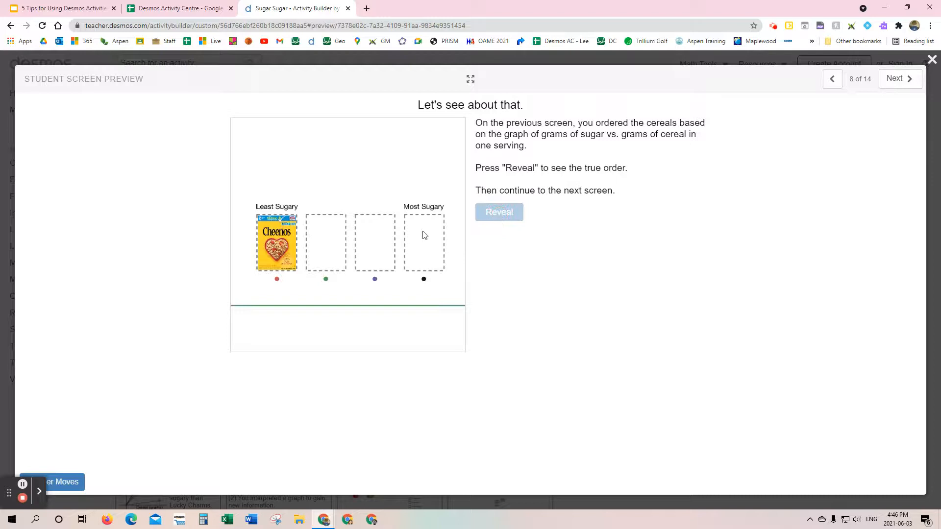
Step: Revisit the "Let's get to work" graph, look through the Steepness and New Cereal screens, and close the student preview
click(833, 81)
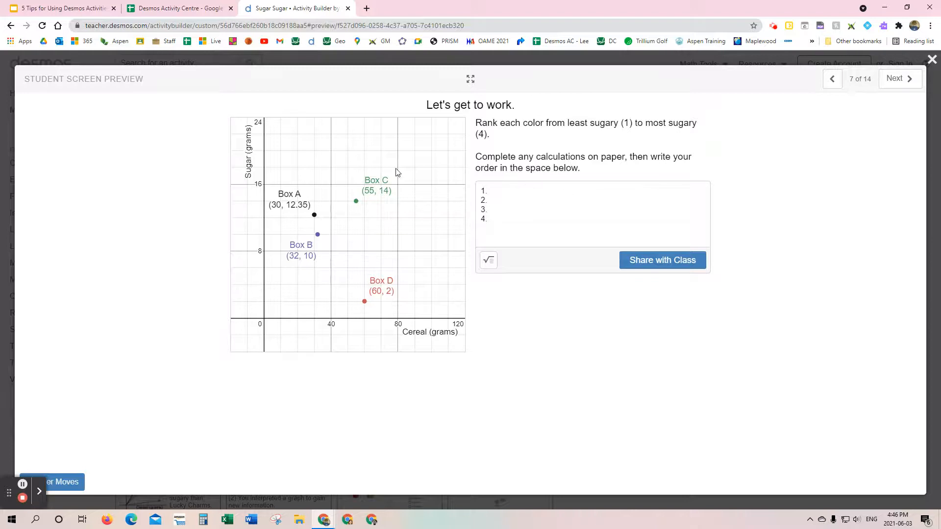
click(896, 79)
click(896, 78)
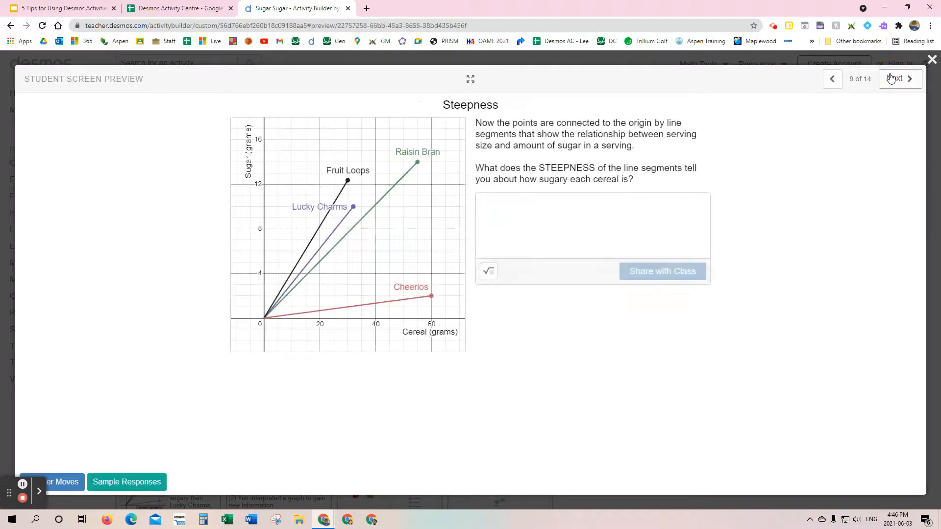
click(896, 80)
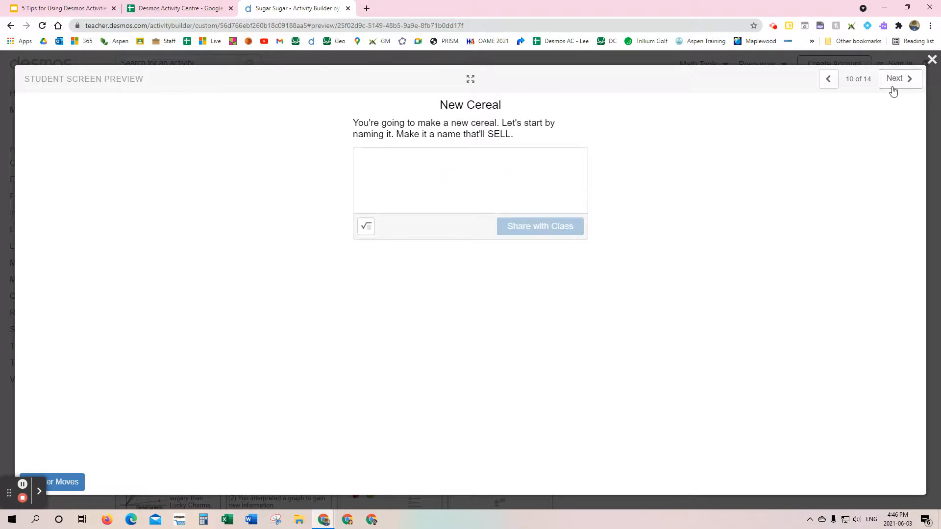
click(896, 79)
click(931, 60)
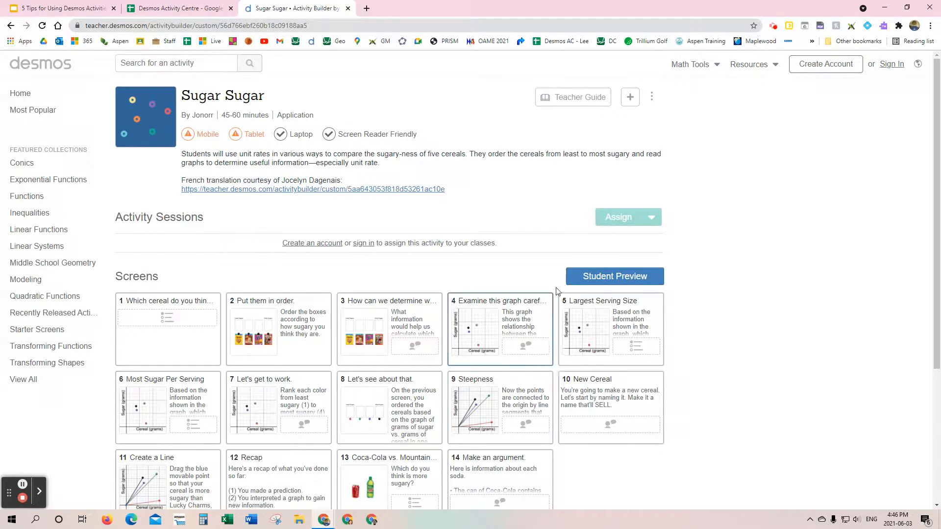
Step: Sign in to Desmos with the teacher's Google account
click(631, 100)
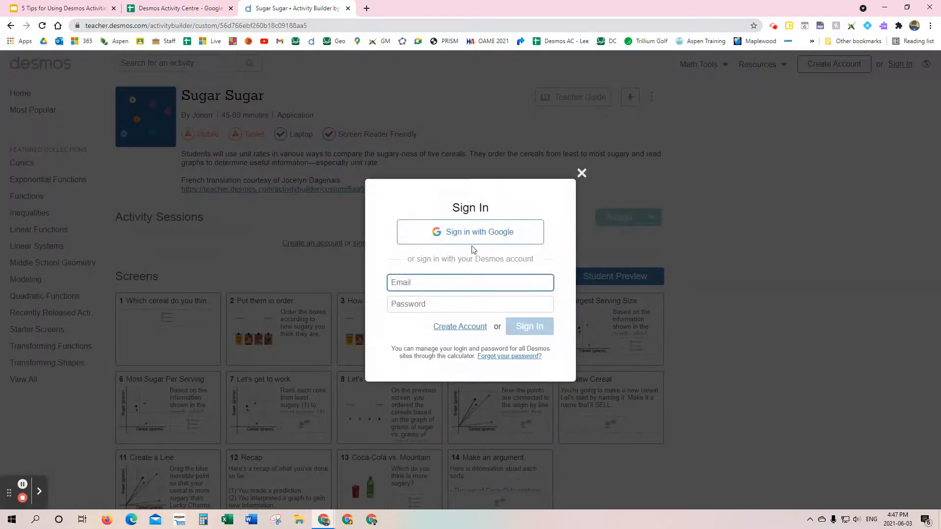
click(582, 173)
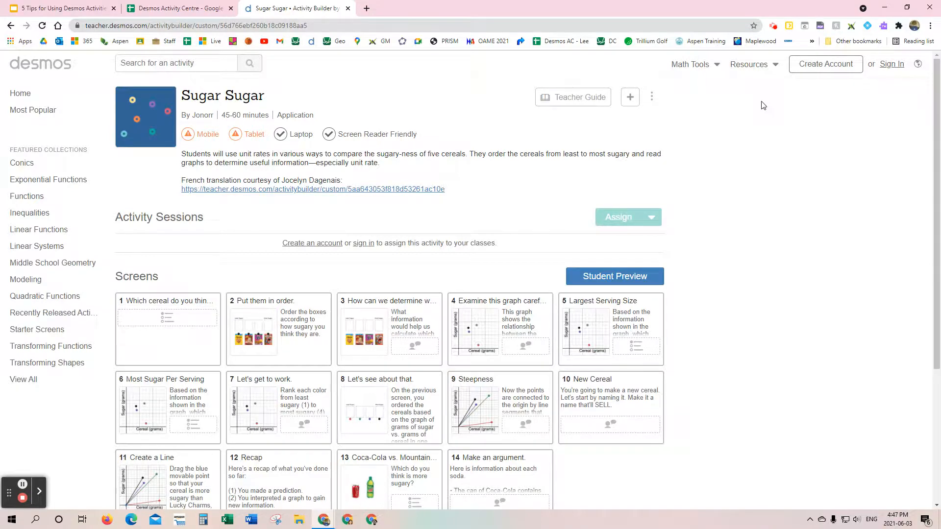
click(892, 65)
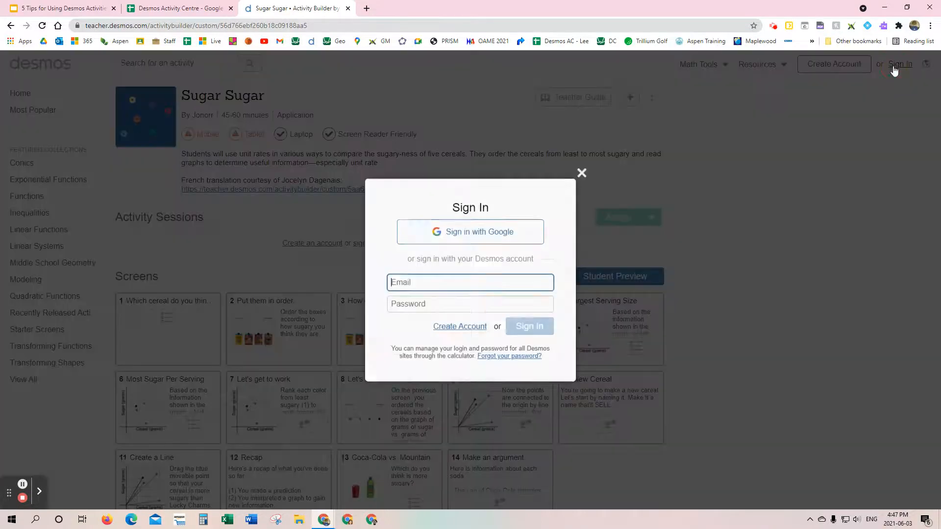
click(475, 235)
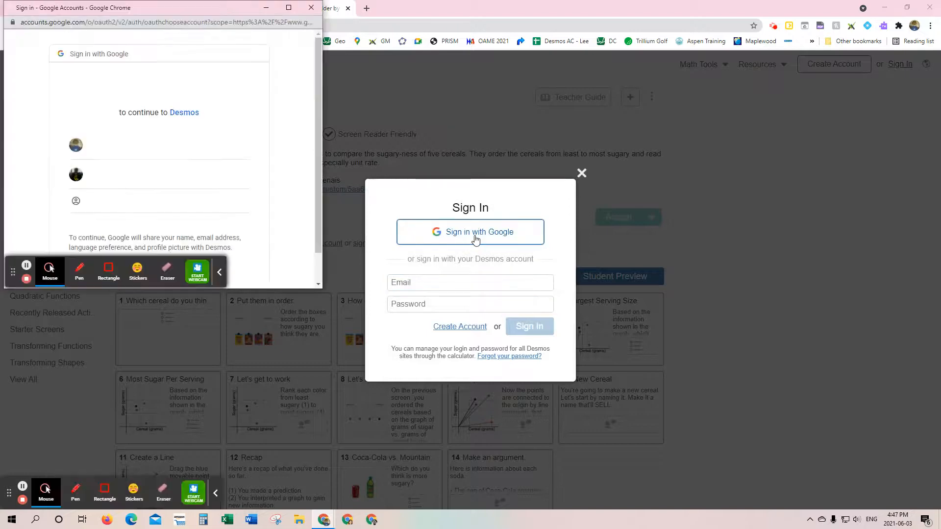
click(87, 143)
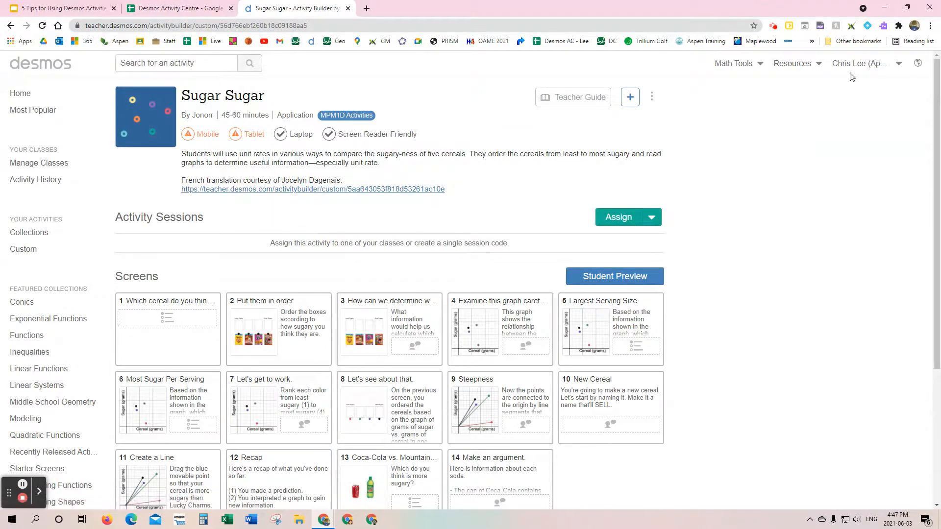
Step: Examine the collections available for saving the Sugar Sugar activity and close the list without choosing one
click(629, 100)
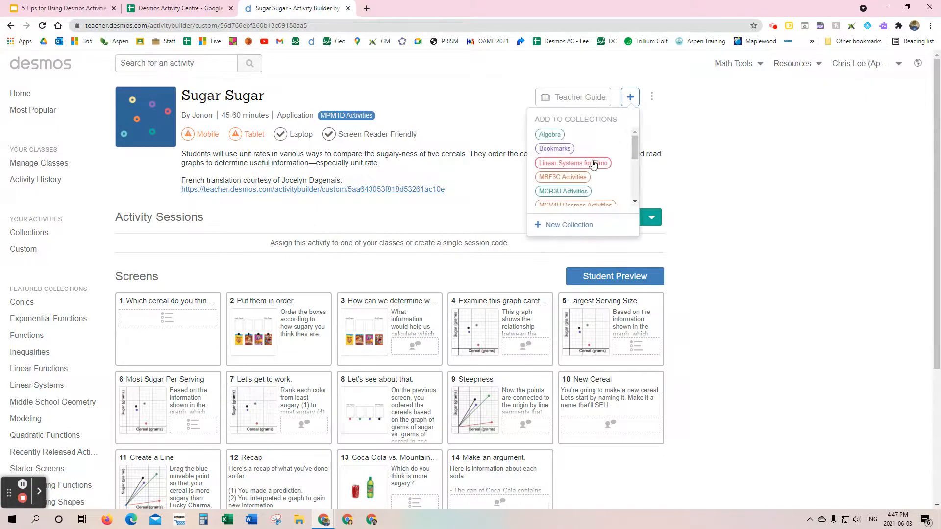
scroll(588, 164, down, 3)
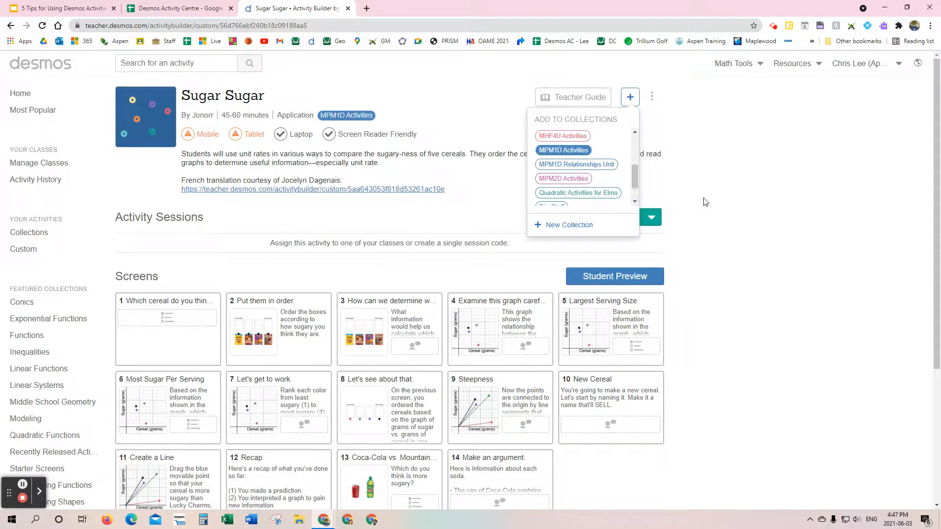
click(754, 192)
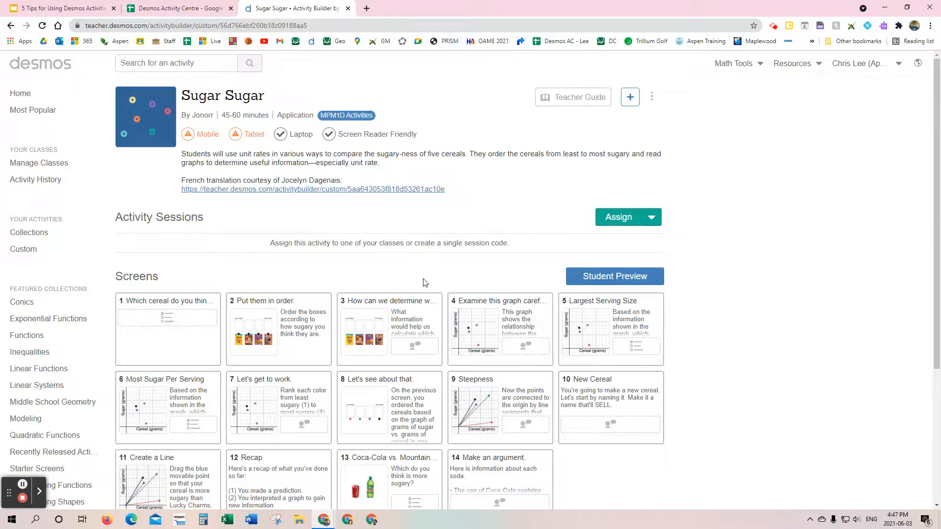
Step: Create a single-session invitation code for the Sugar Sugar activity, active for 2 weeks, and highlight the code
click(654, 220)
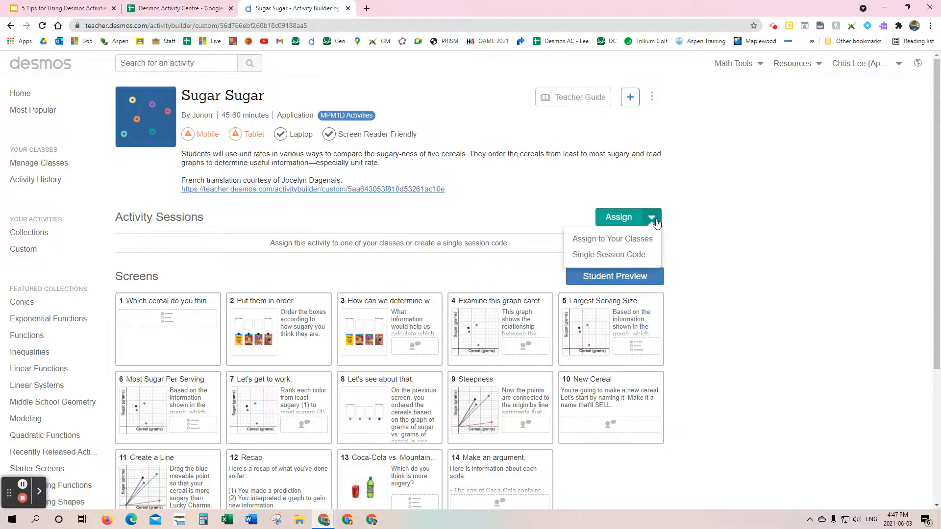
click(614, 255)
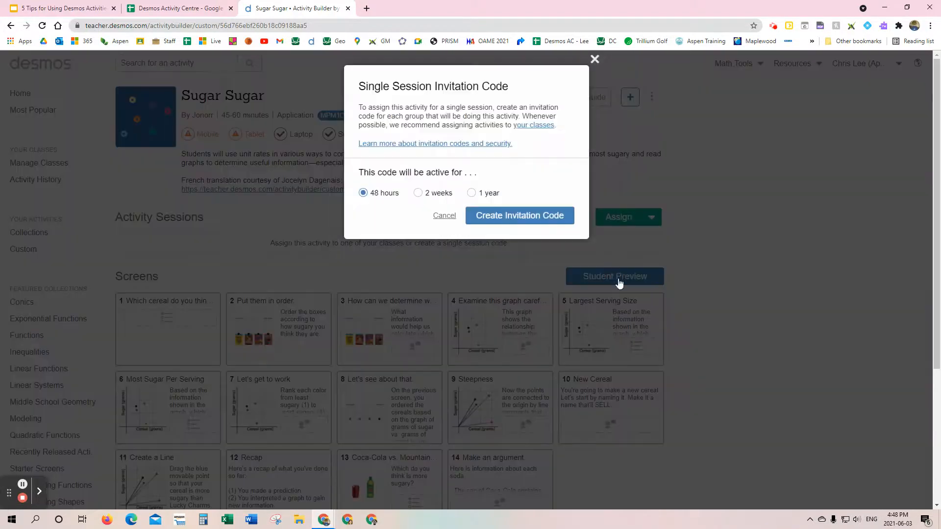
click(418, 192)
click(542, 216)
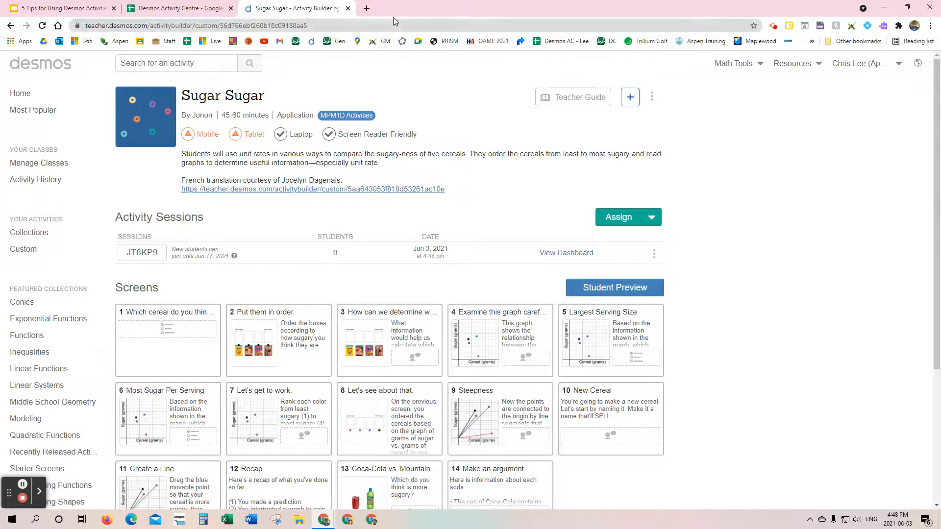
click(130, 253)
drag(131, 253, 157, 253)
key(ctrl+c)
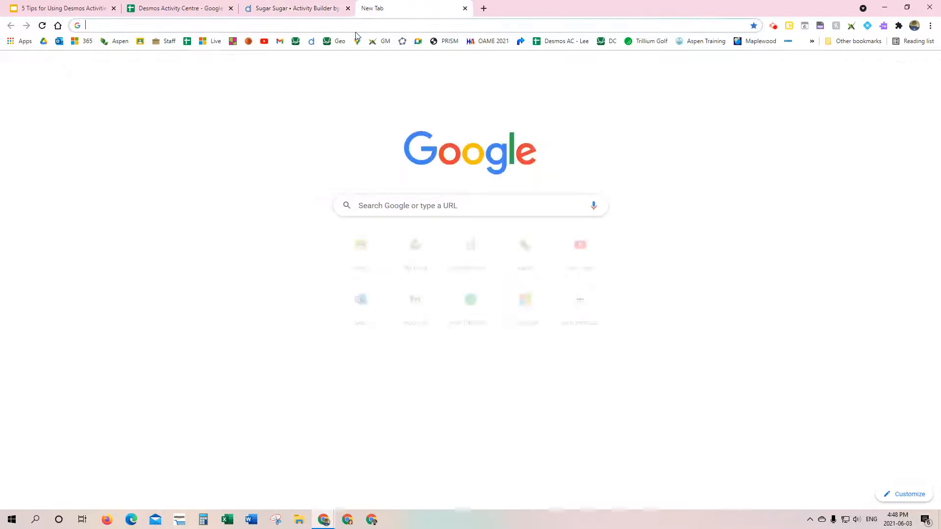
Step: Open the student site student.desmos.com in a new browser tab
click(367, 9)
click(358, 25)
text(stude)
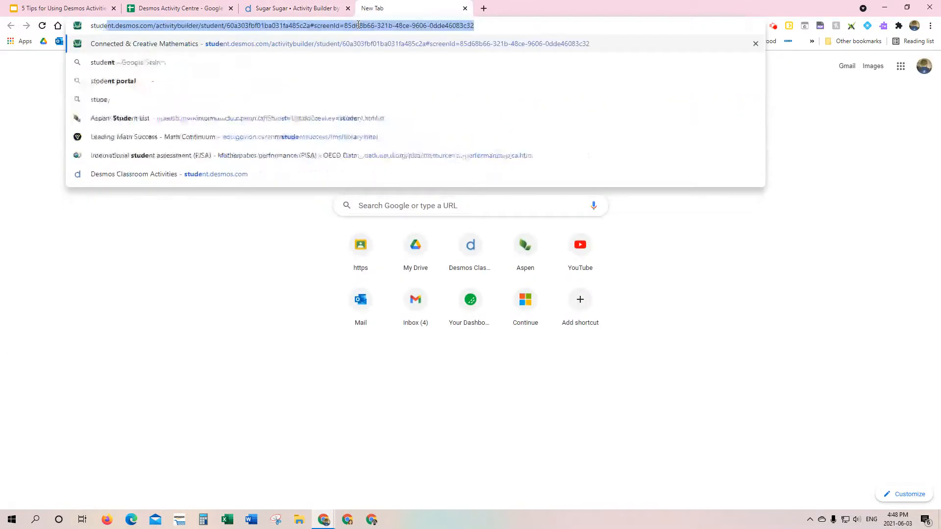
text(nt.de)
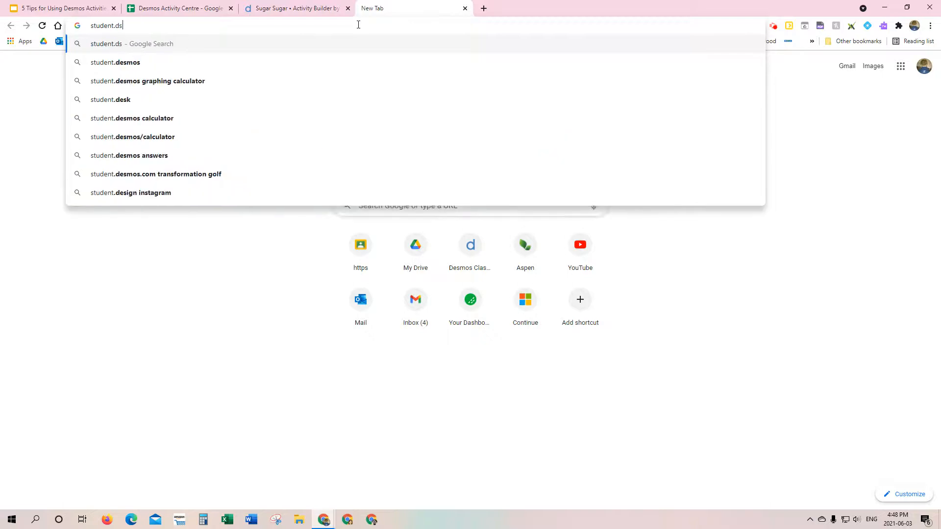
text(s)
key(Return)
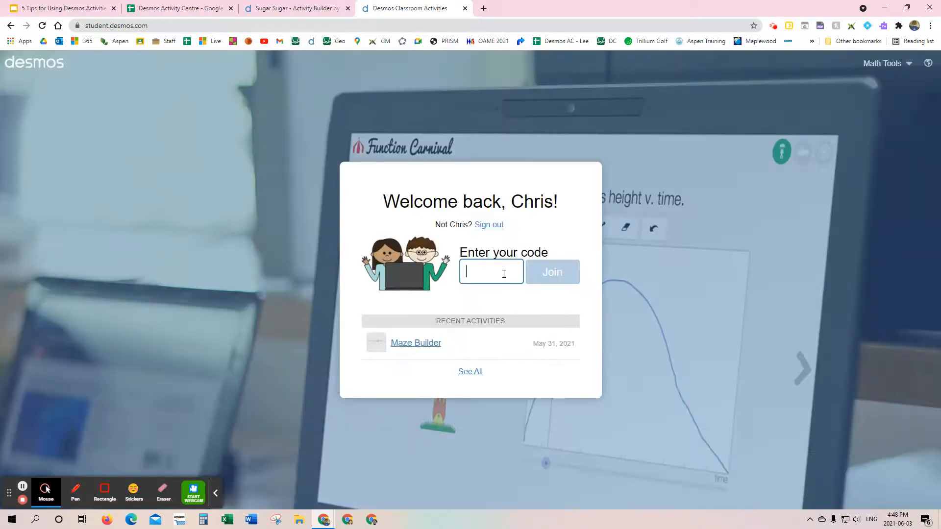
Step: Join the Sugar Sugar session as a student with the copied session code and advance to the "Put them in order" screen
key(ctrl+v)
click(550, 277)
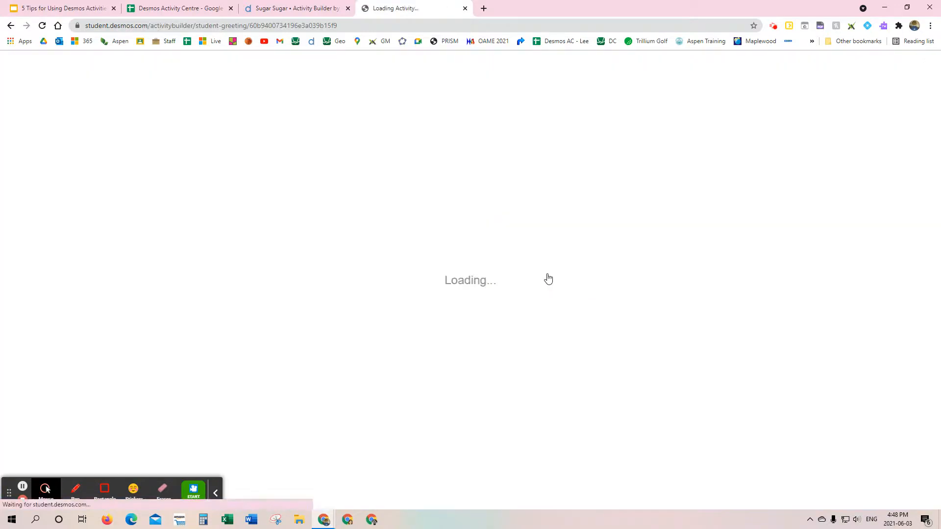
click(659, 197)
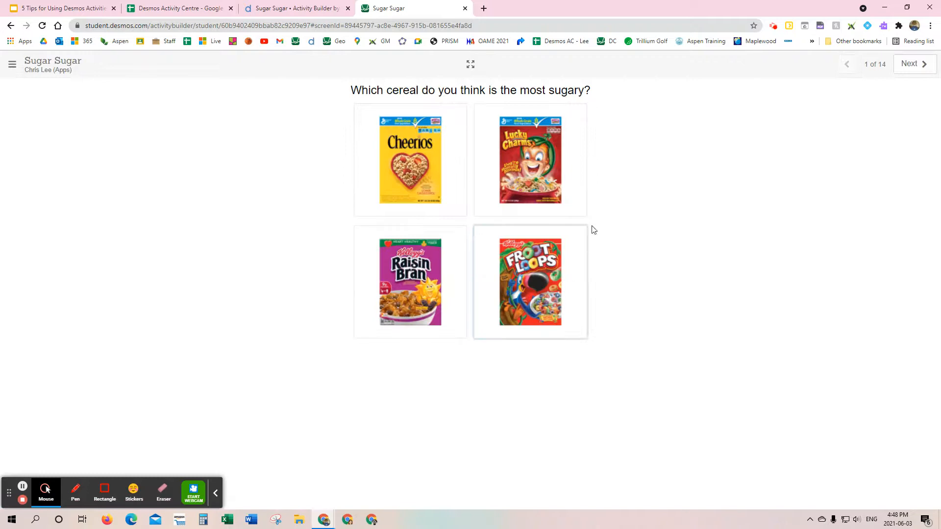
click(916, 64)
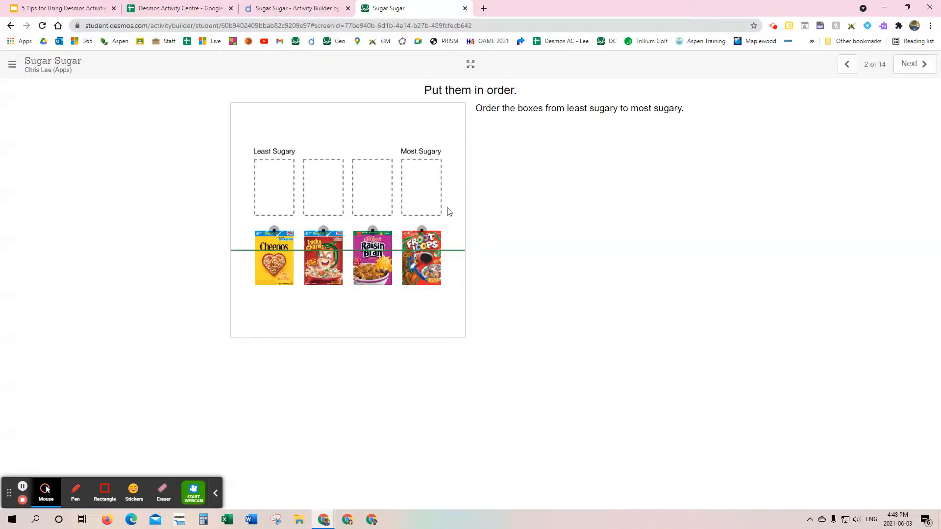
click(215, 493)
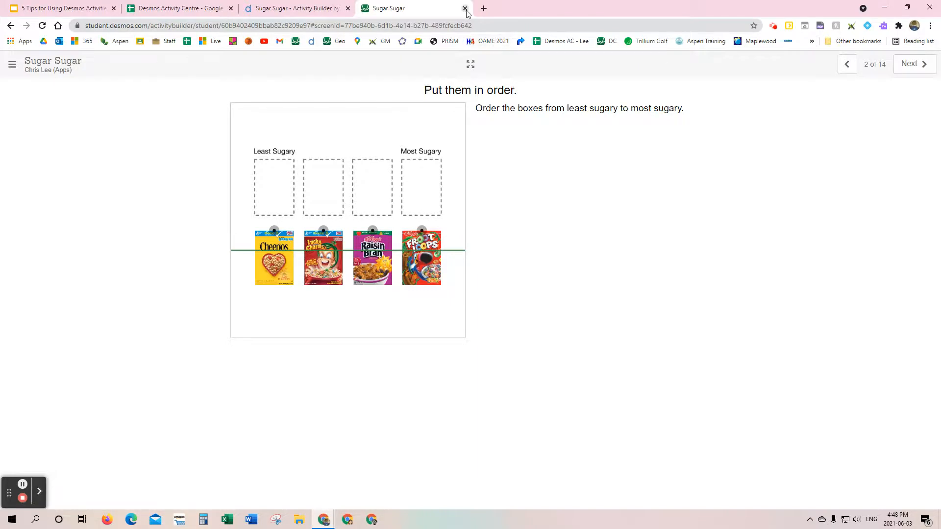
Step: Return to the teacher's Sugar Sugar page, examine the classes available for assignment, and close the list without assigning
click(203, 10)
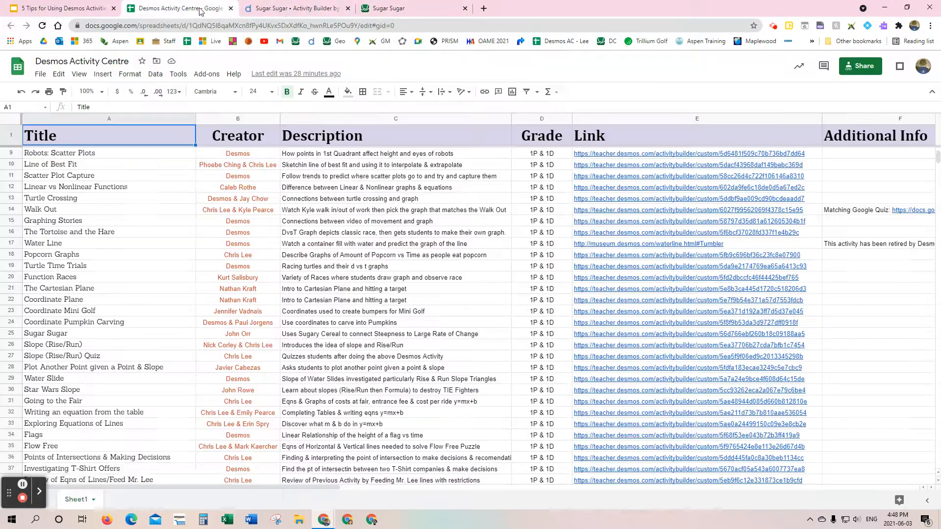
click(263, 10)
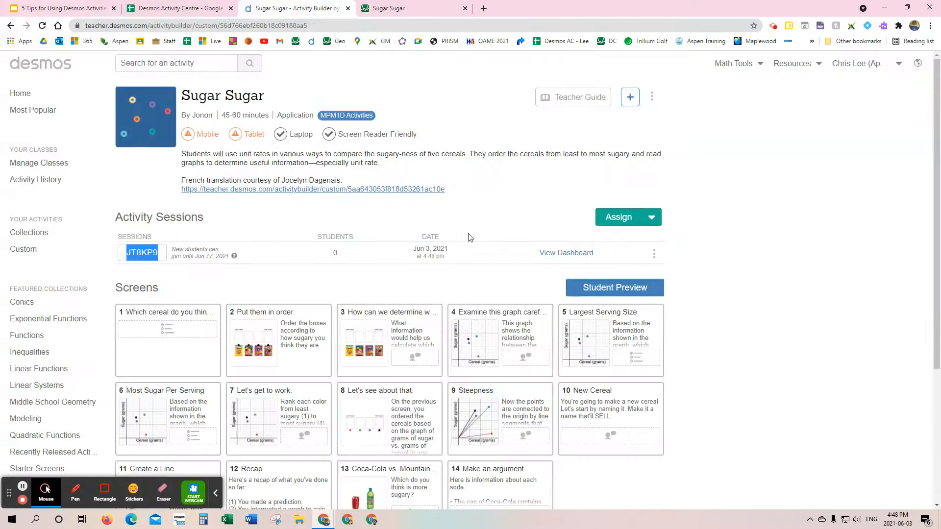
click(192, 273)
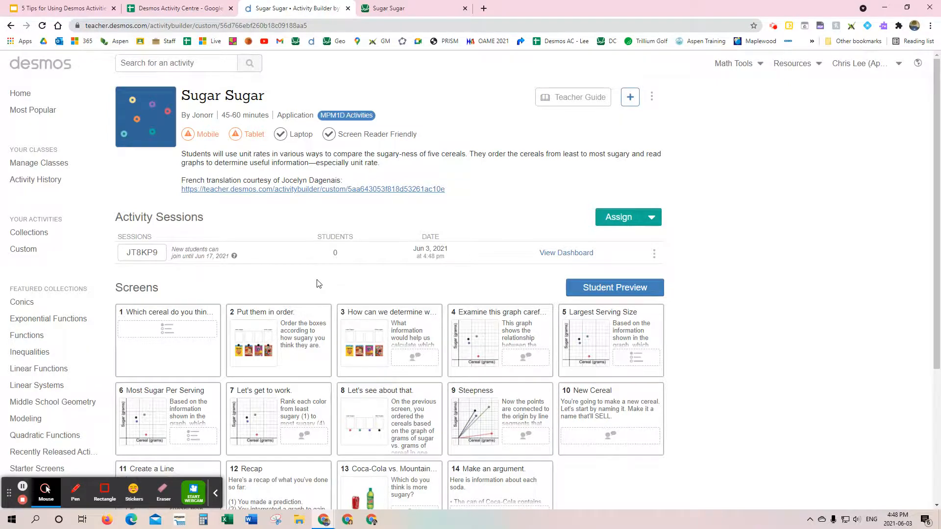
click(212, 494)
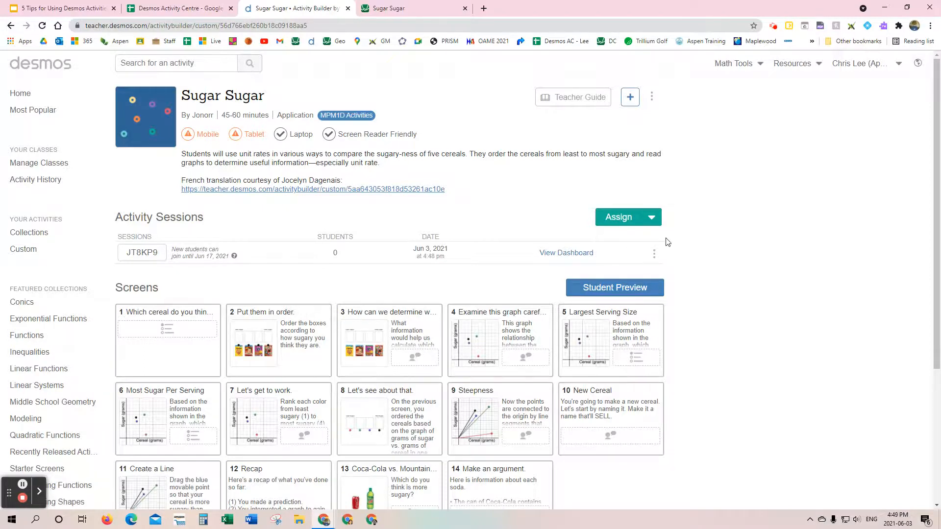
click(653, 219)
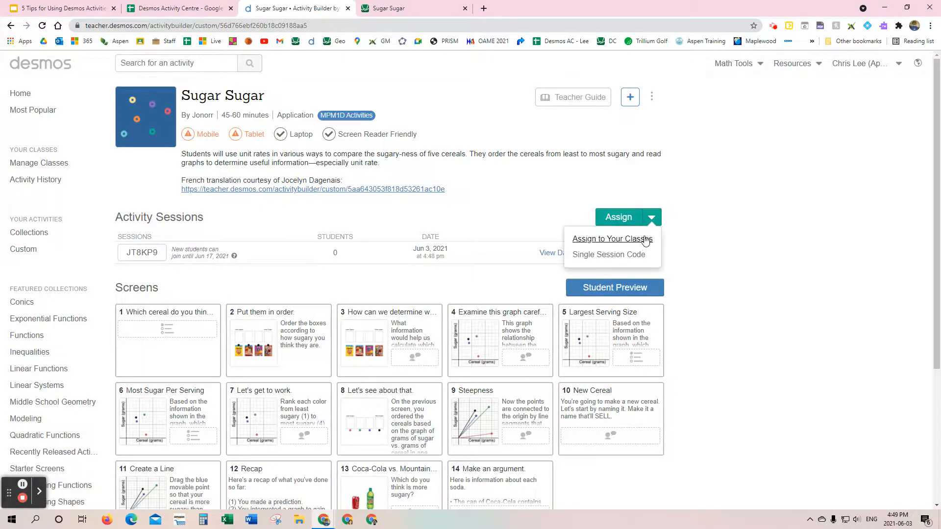
click(642, 240)
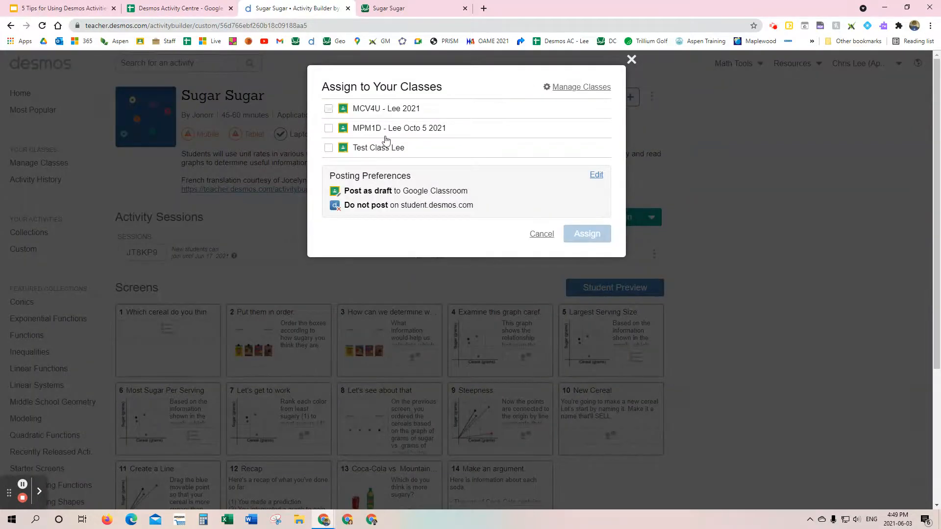
click(631, 59)
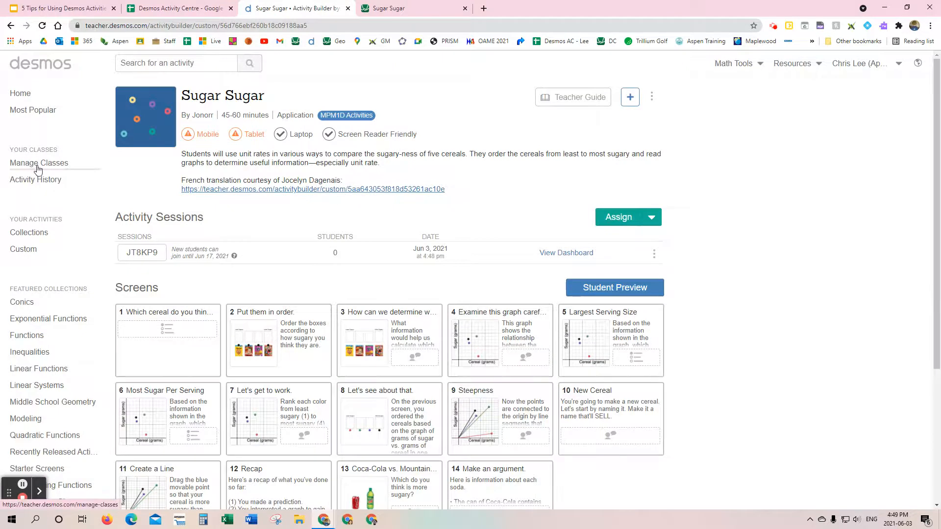
Step: Import the MHF4U 2018 class from Google Classroom into the teacher's managed Desmos classes
click(38, 163)
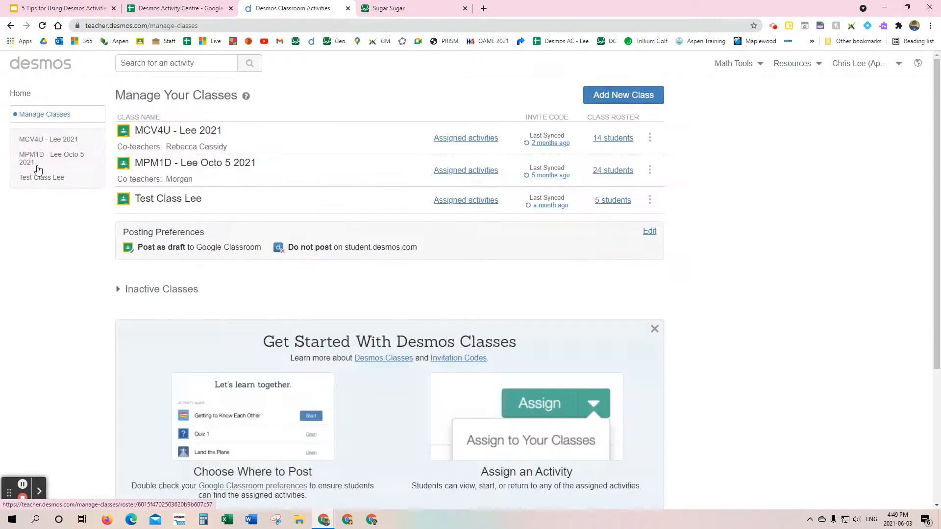
click(645, 98)
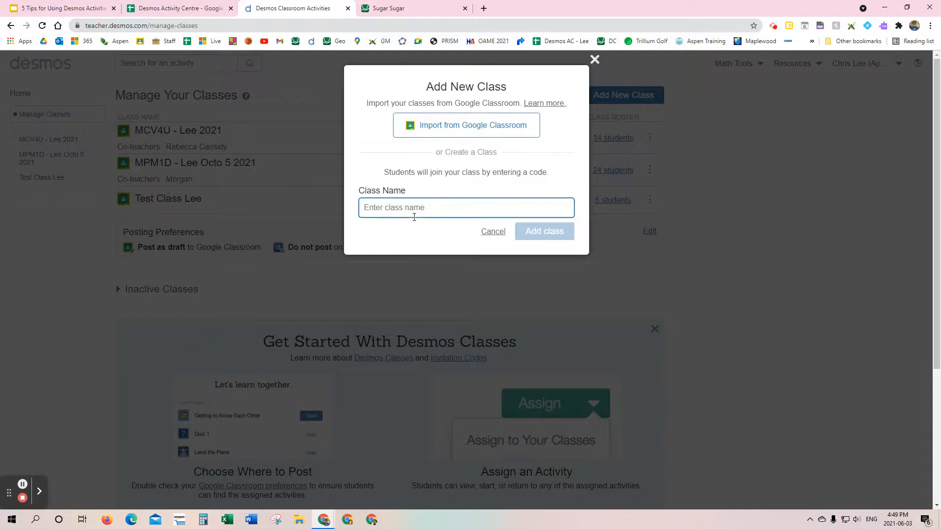
click(431, 136)
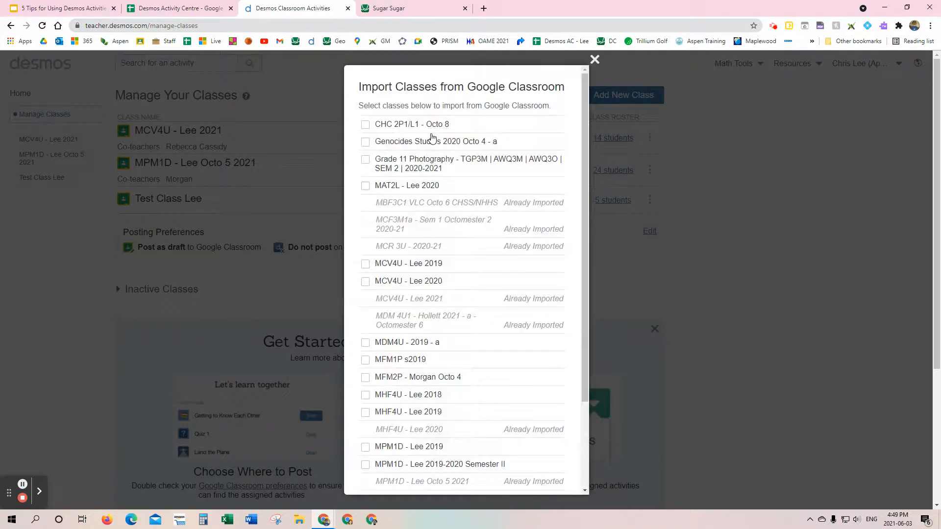
scroll(439, 194, down, 2)
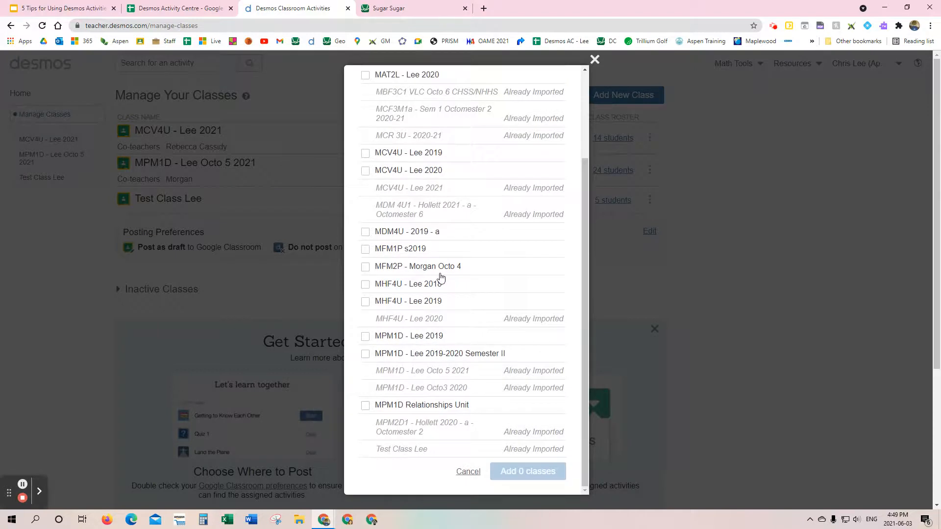
click(365, 284)
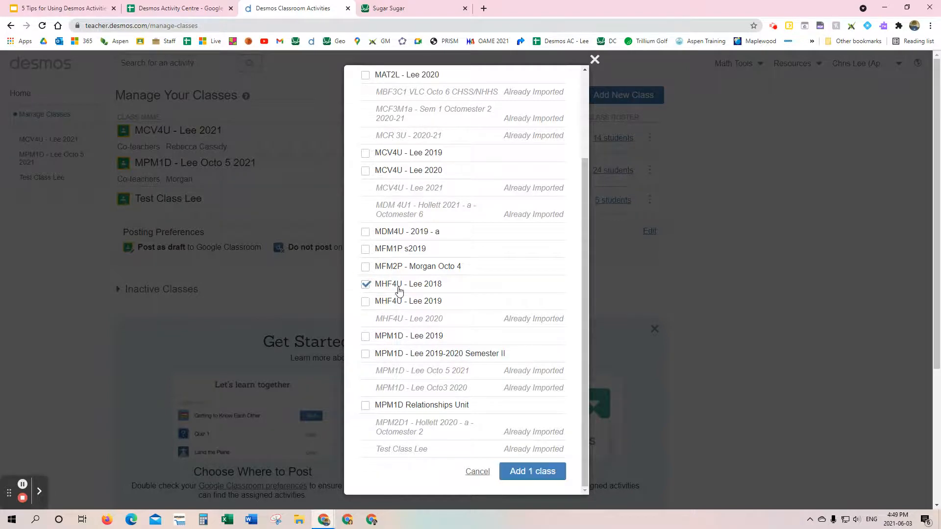
click(530, 472)
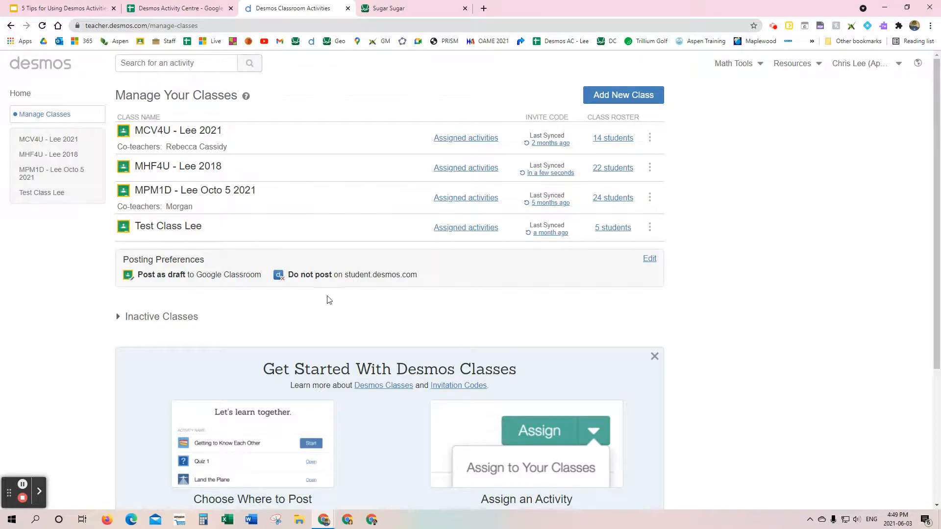
Step: Examine the class posting preferences for Google Classroom and student.desmos.com, and close them without changing anything
click(649, 259)
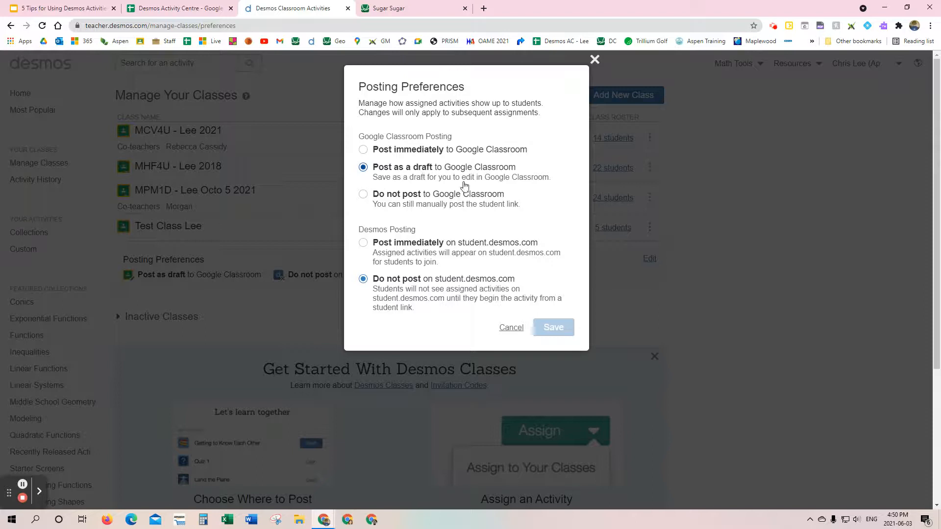
click(594, 59)
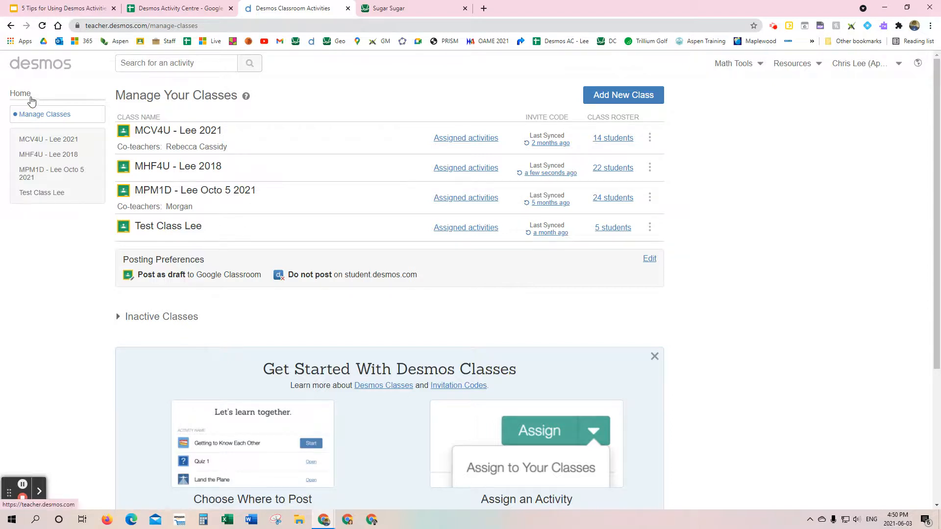
click(10, 27)
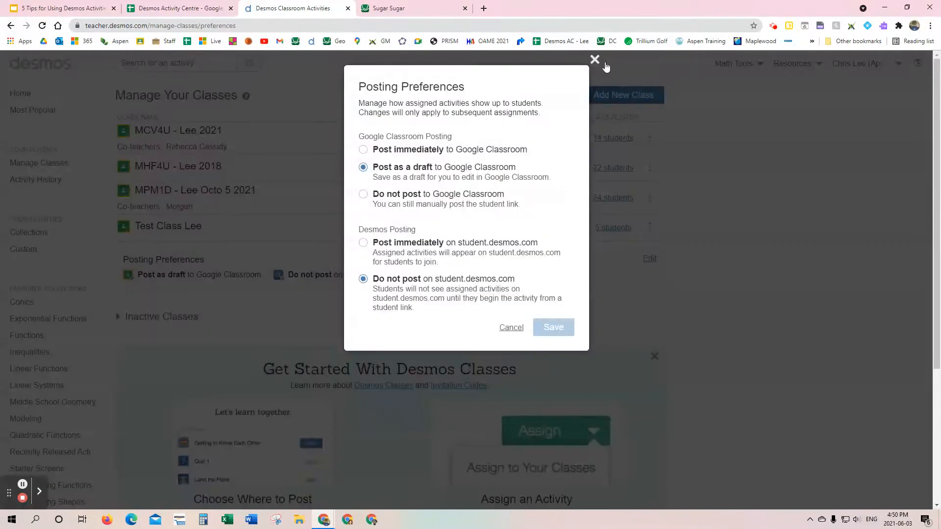
click(594, 59)
click(10, 25)
click(595, 60)
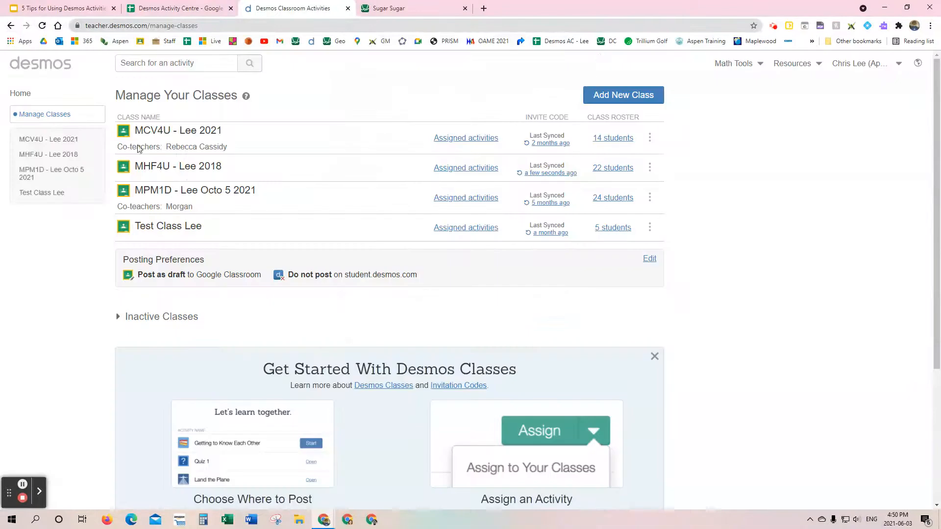
Step: Search for "sug" from the Desmos home page and open the Sugar Sugar activity
click(15, 97)
click(180, 66)
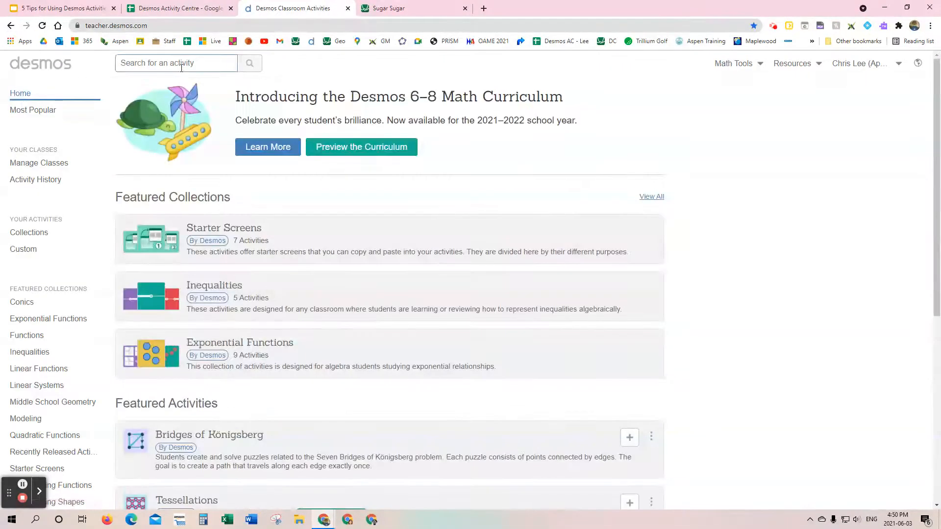
text(sug)
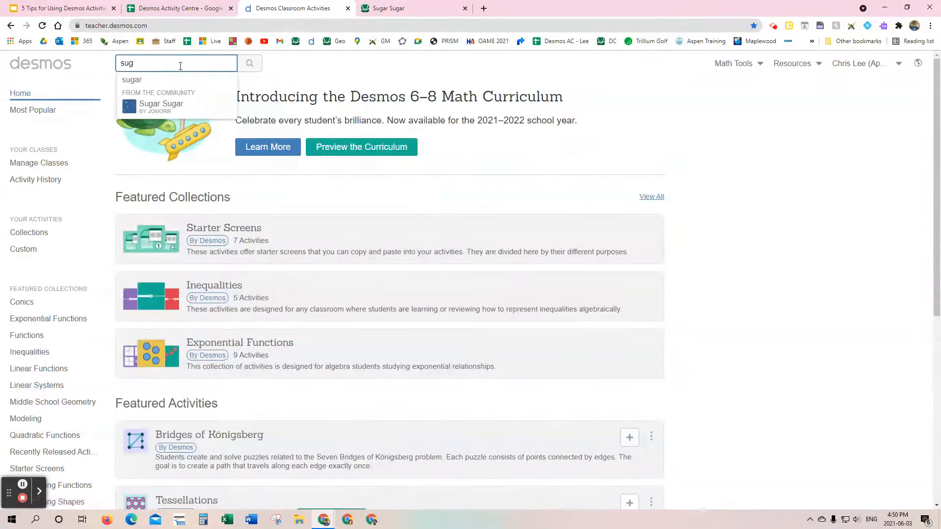
click(169, 105)
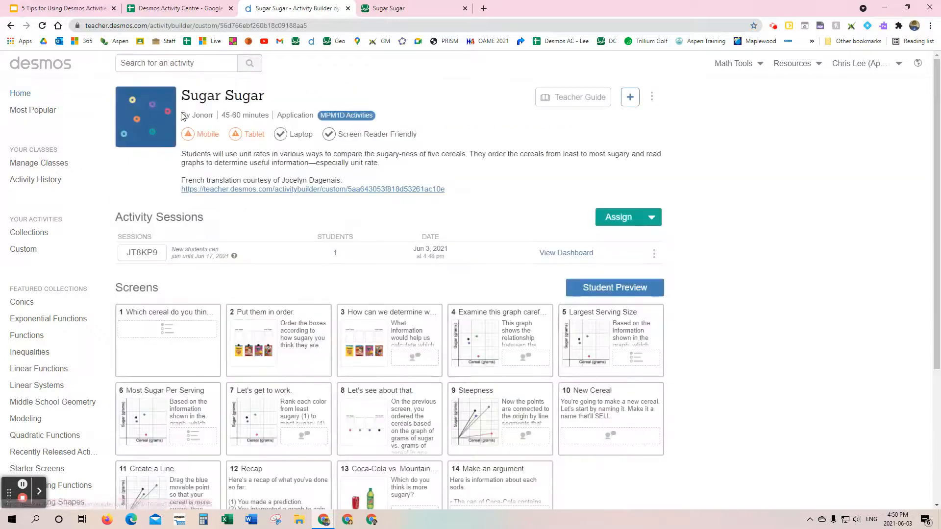
Step: Assign the Sugar Sugar activity to the test class, using the existing posting preferences
click(651, 218)
click(633, 241)
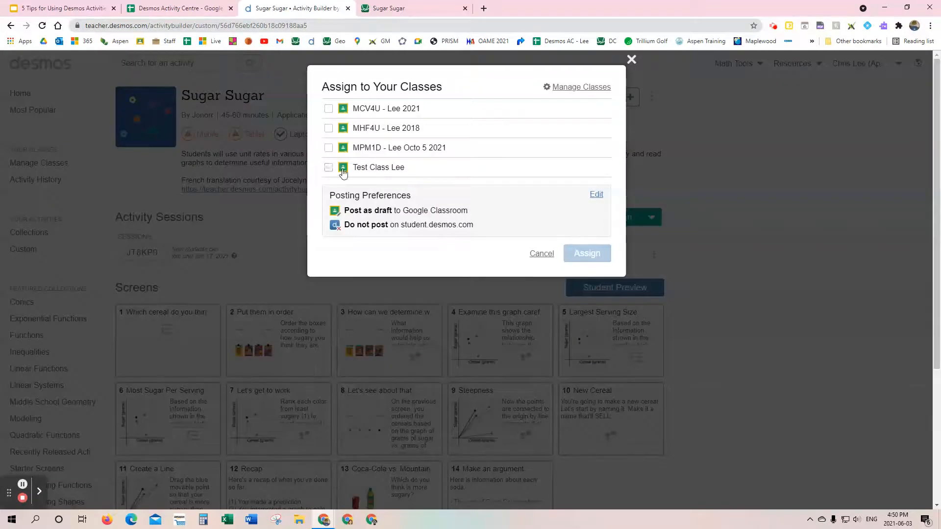
click(329, 168)
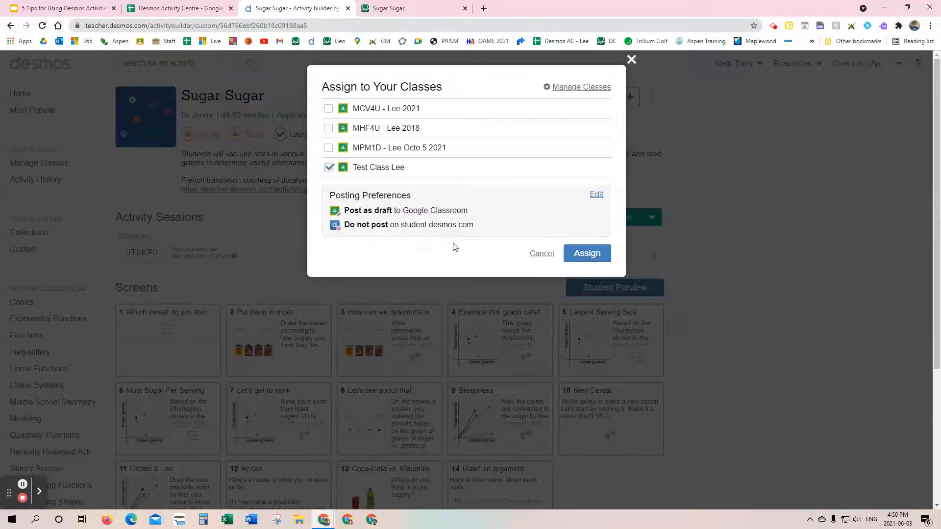
click(588, 254)
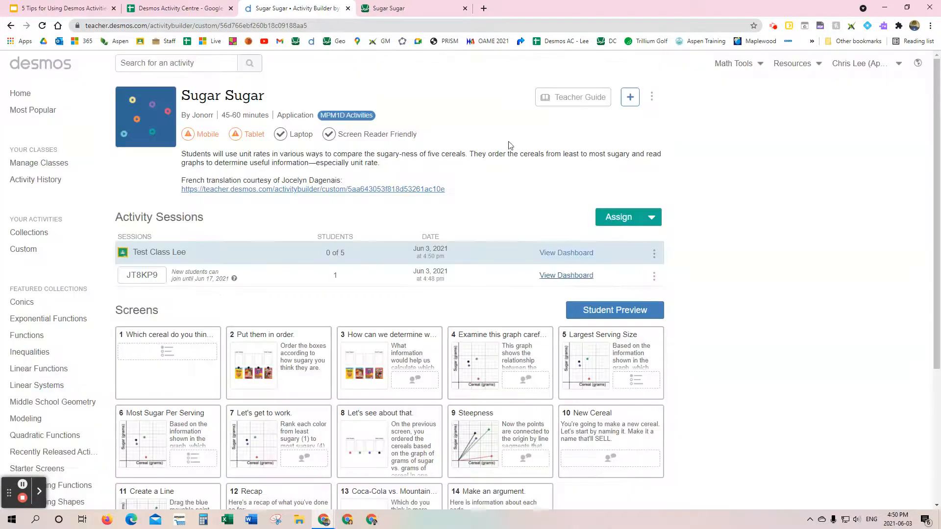
Step: Open the test class's classwork in Google Classroom in a new tab and expand the Sugar Sugar draft assignment
click(484, 9)
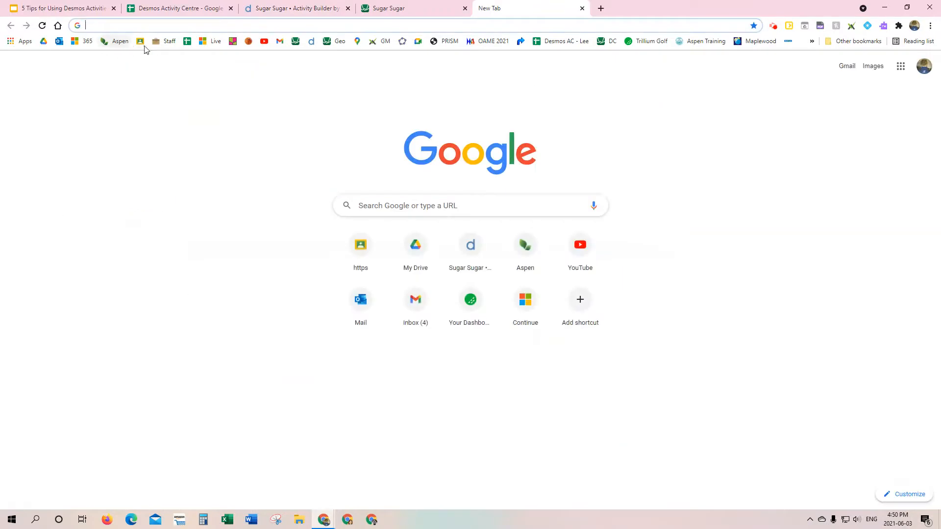
click(140, 41)
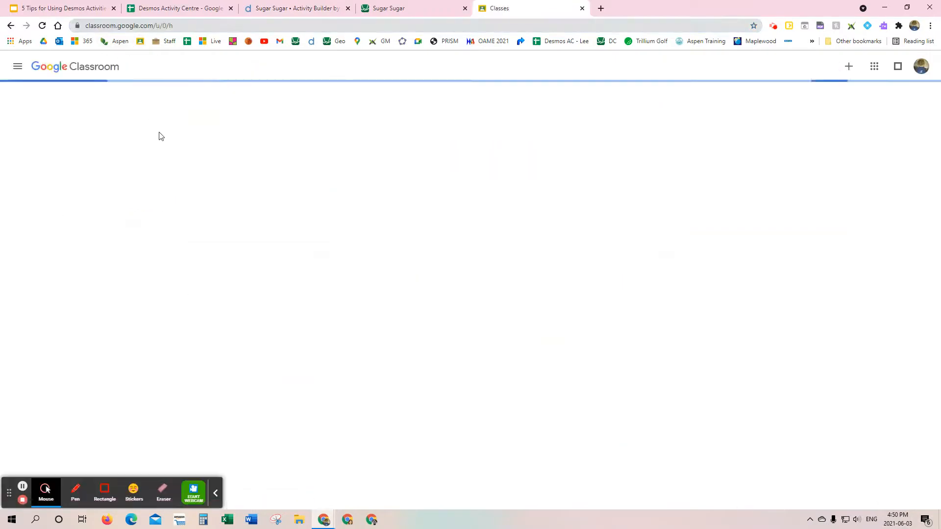
click(555, 132)
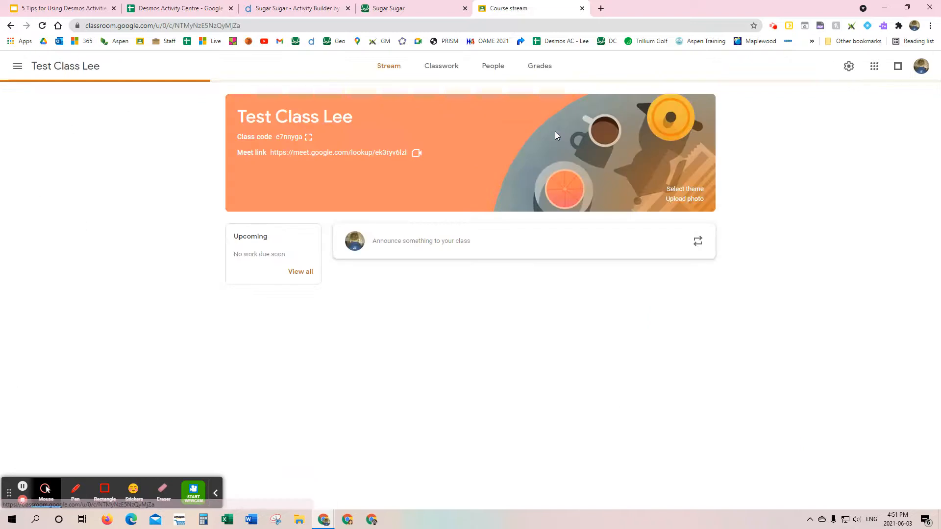
click(438, 67)
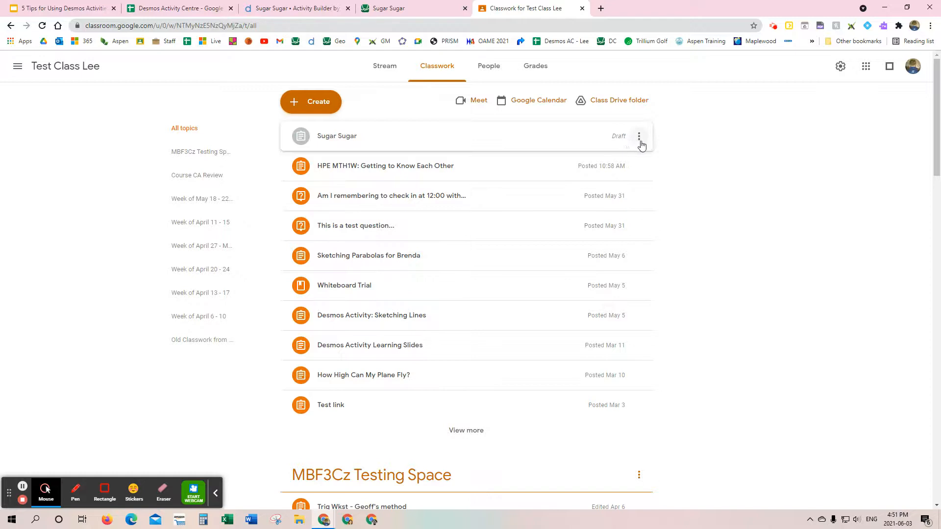
click(595, 141)
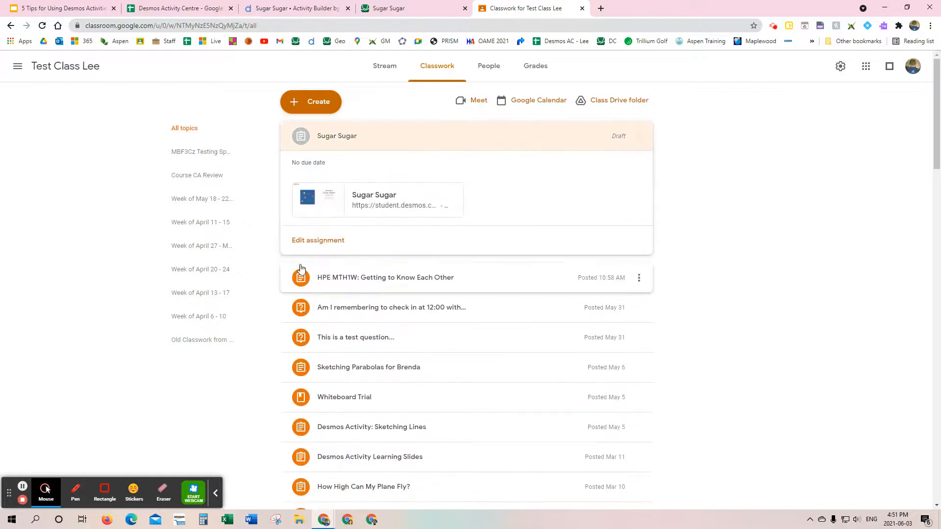
Step: Edit the Sugar Sugar draft assignment and assign it to all students in the test class
click(318, 240)
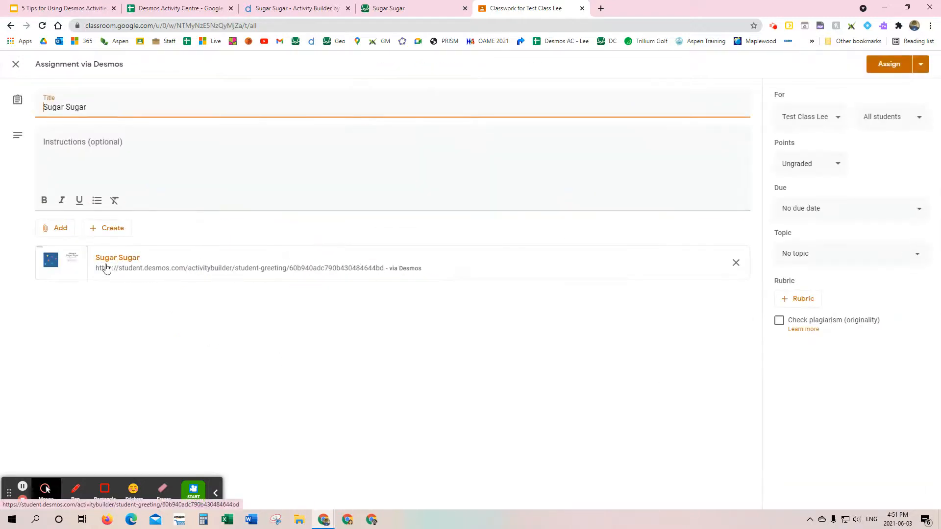
click(890, 68)
click(534, 309)
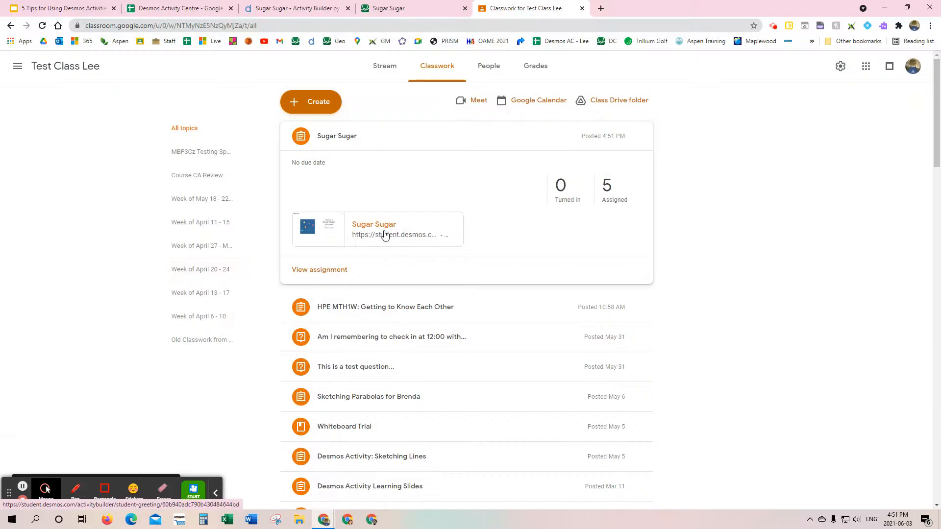
Step: Open the Desmos link in the posted Sugar Sugar assignment, examine the student welcome page, and close it
click(385, 235)
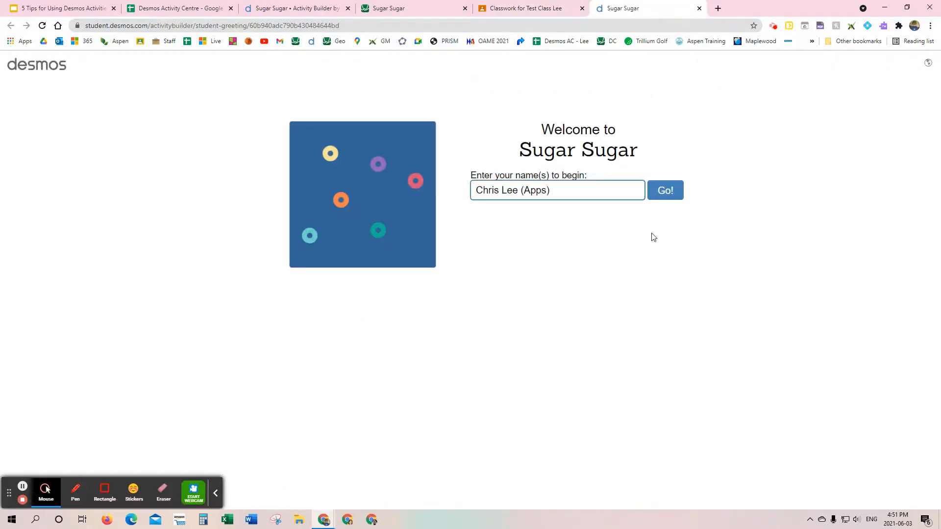
click(522, 8)
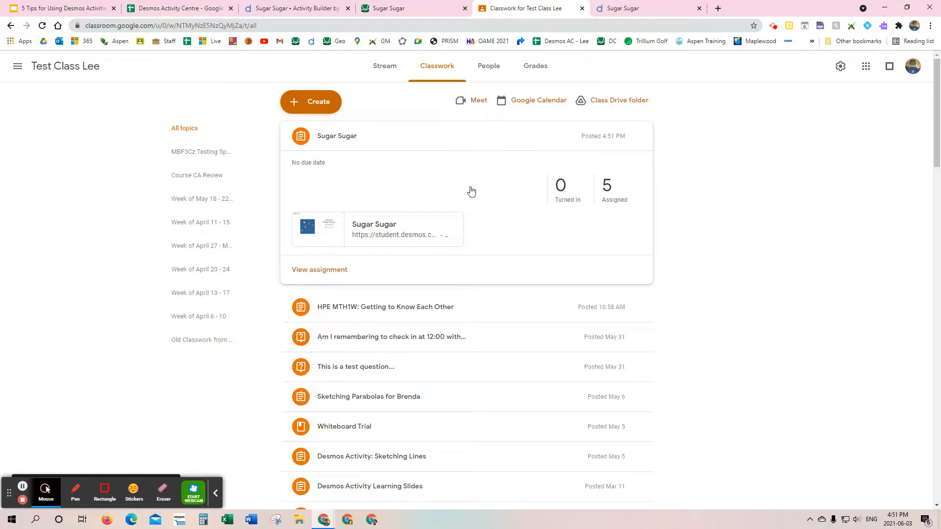
click(637, 9)
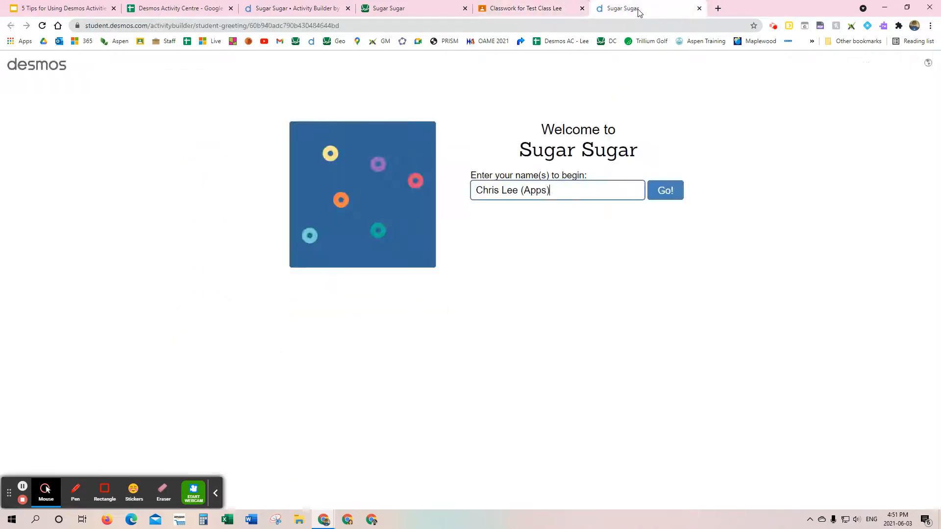
click(699, 9)
Step: Review the Sugar Sugar activity's sessions on the Desmos teacher page and glance at the Desmos Activity Centre spreadsheet
click(320, 10)
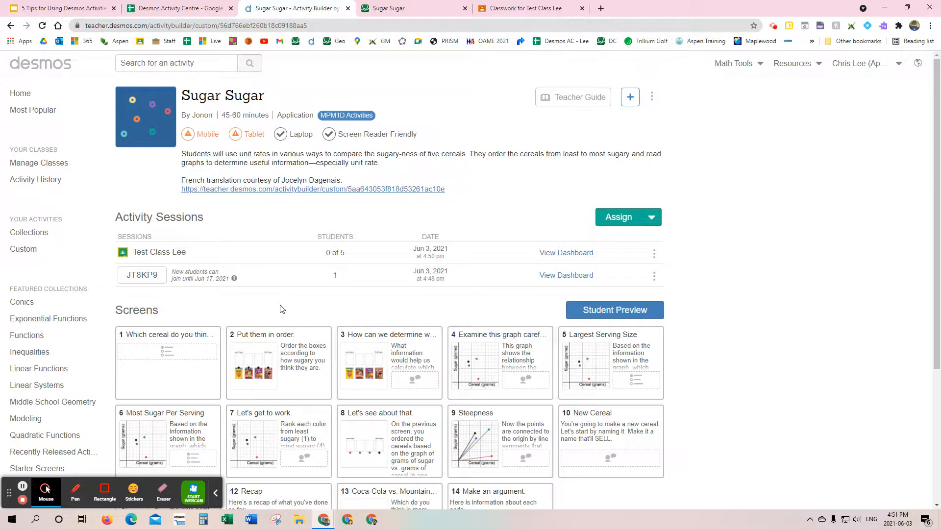
click(174, 9)
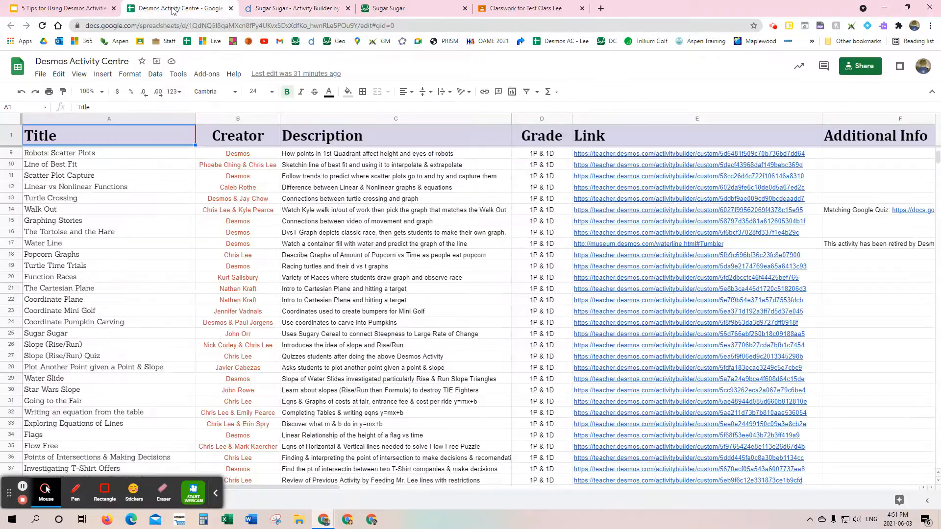
click(297, 9)
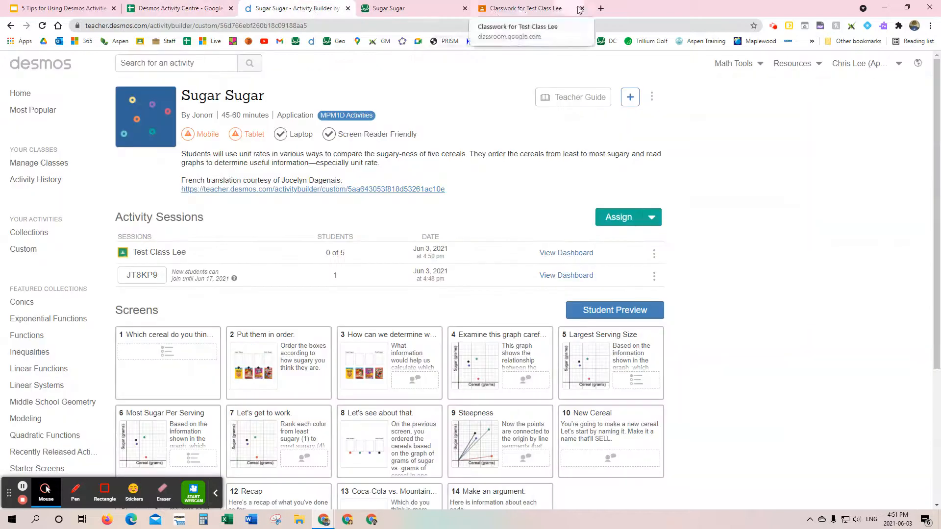
Step: Search Google in a new browser tab for "slope of a line desmos activity"
click(600, 9)
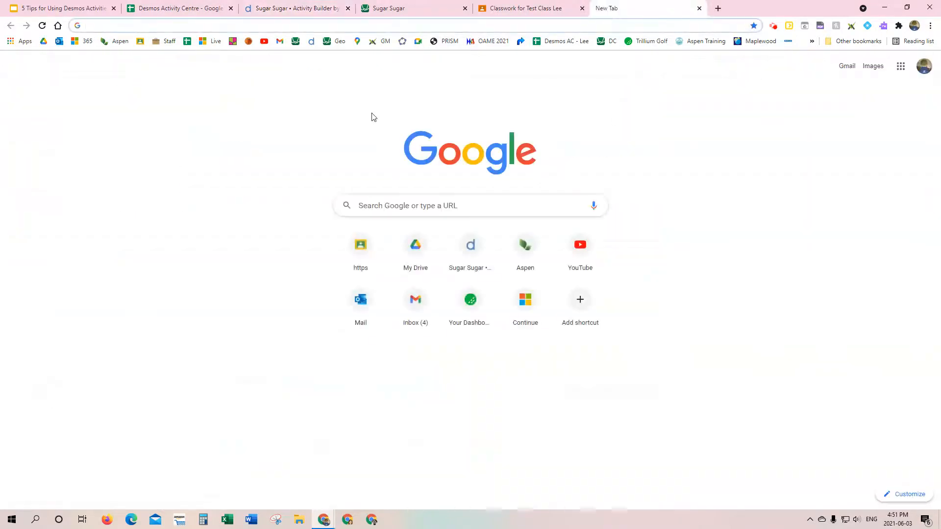
click(260, 25)
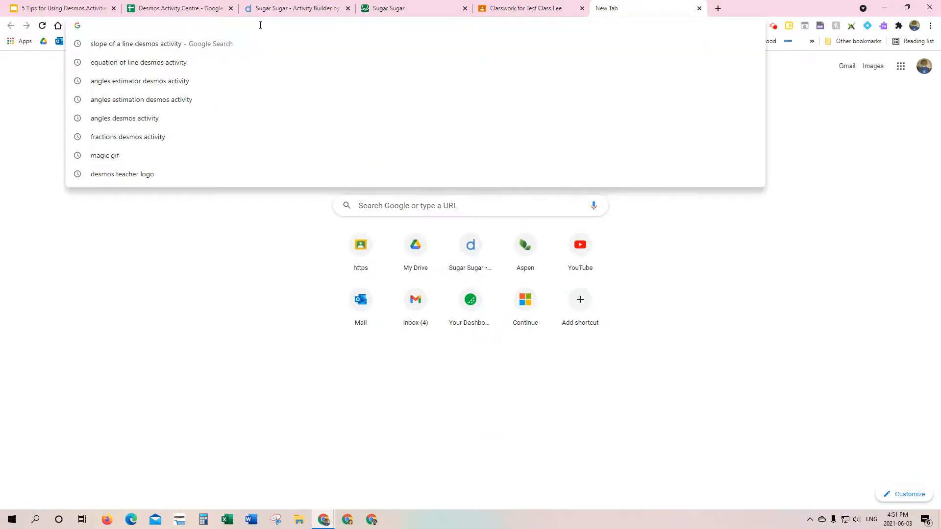
click(407, 210)
text(slope of a line desmos activity)
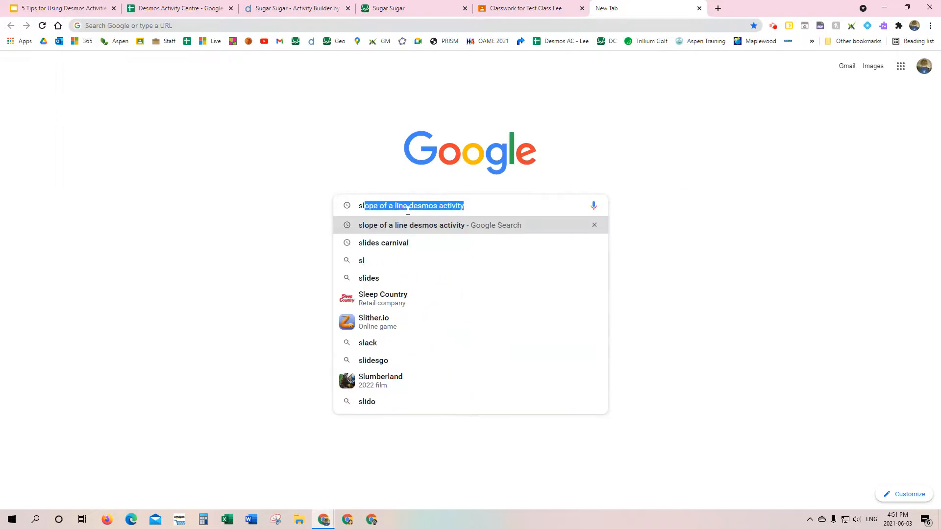
key(Right)
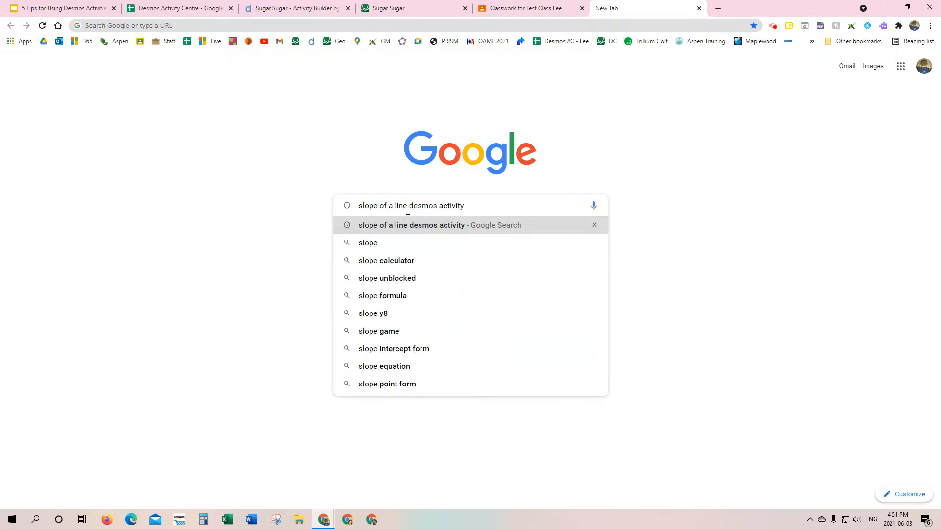
key(Return)
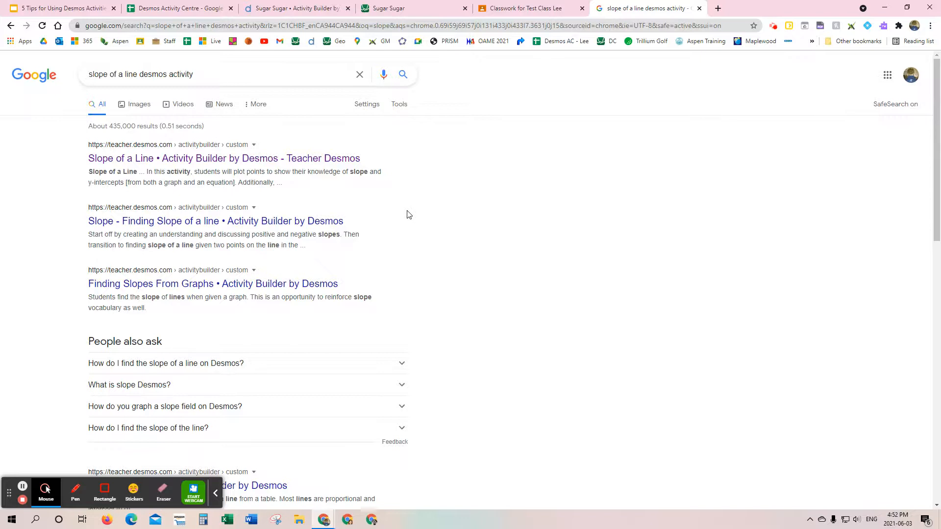
Step: Browse the slope activity search results on pages 1, 6, 2 and 3, and return to page 1
scroll(409, 215, down, 3)
scroll(409, 214, up, 3)
scroll(432, 218, down, 15)
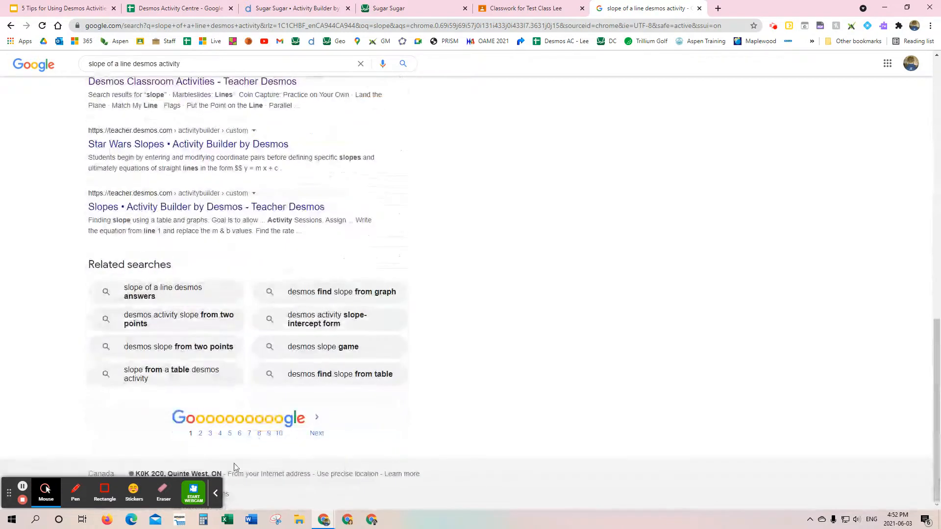
click(240, 433)
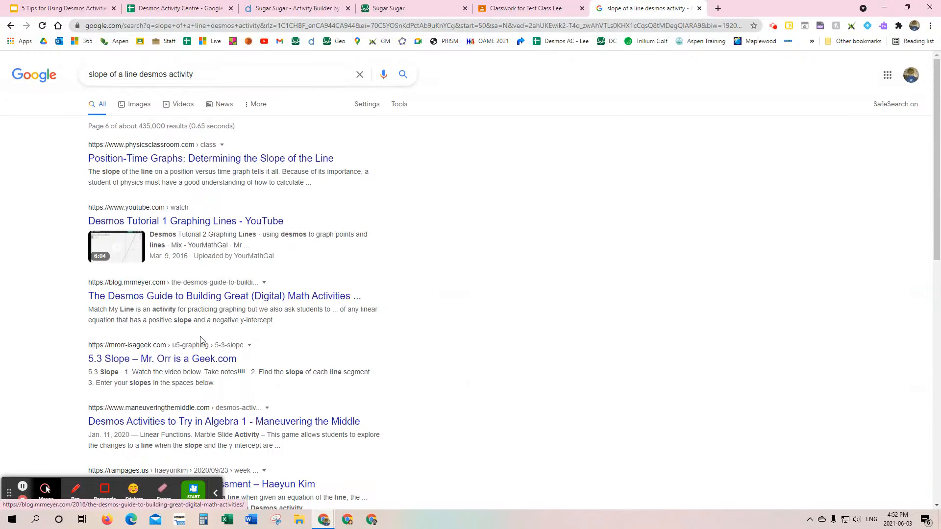
scroll(200, 339, down, 10)
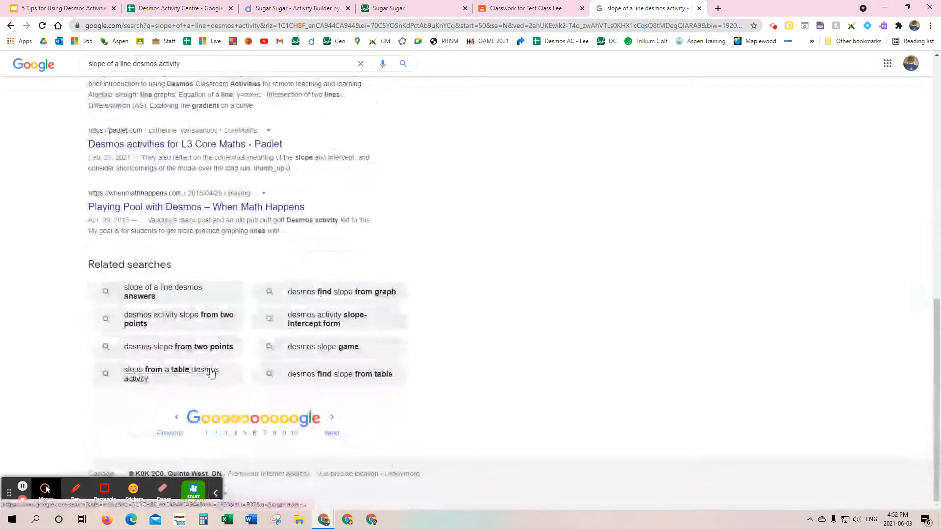
click(220, 431)
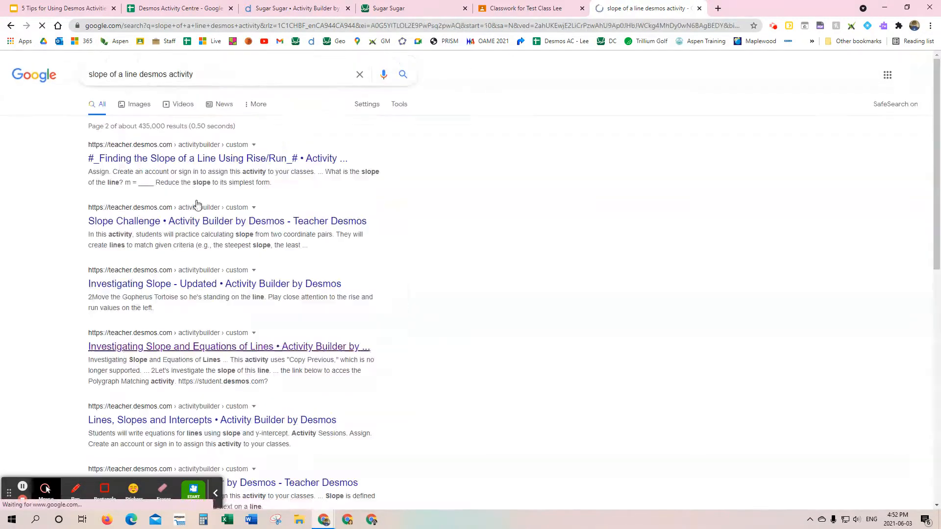
scroll(182, 194, down, 3)
scroll(182, 194, down, 7)
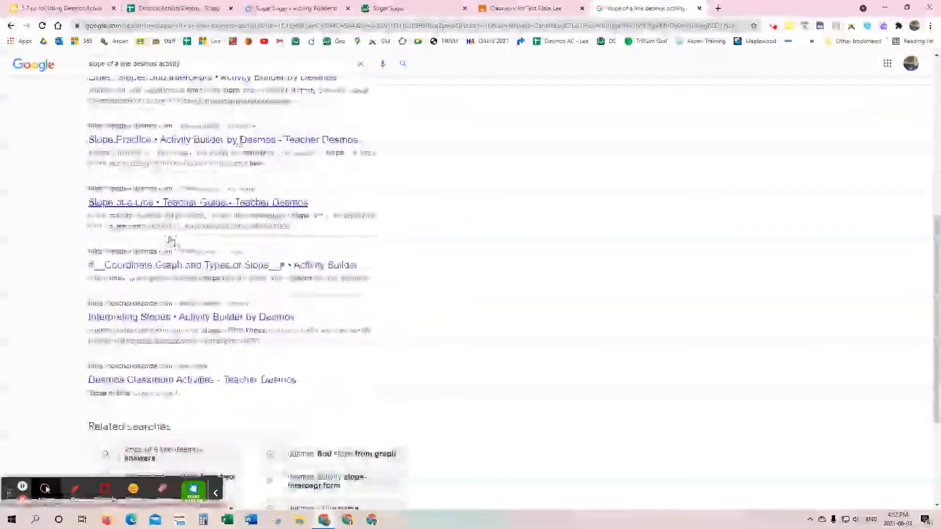
click(226, 448)
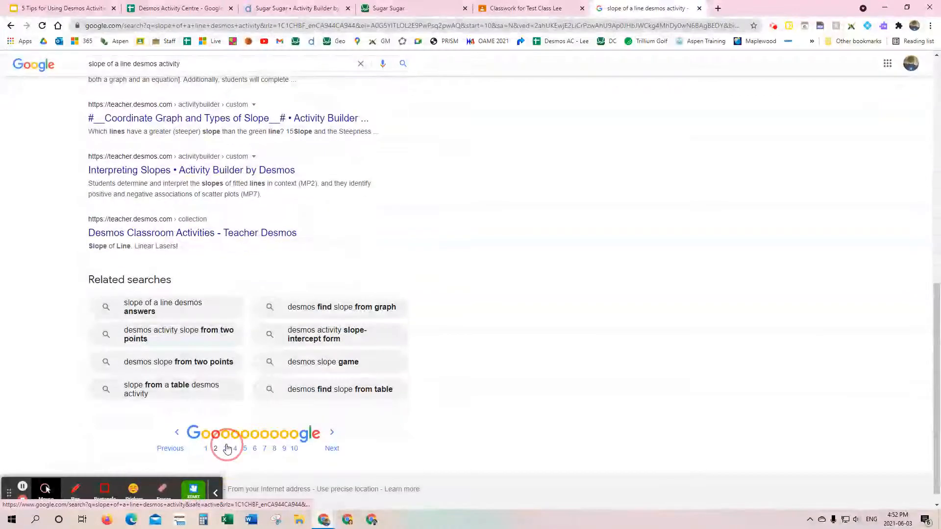
scroll(160, 249, down, 7)
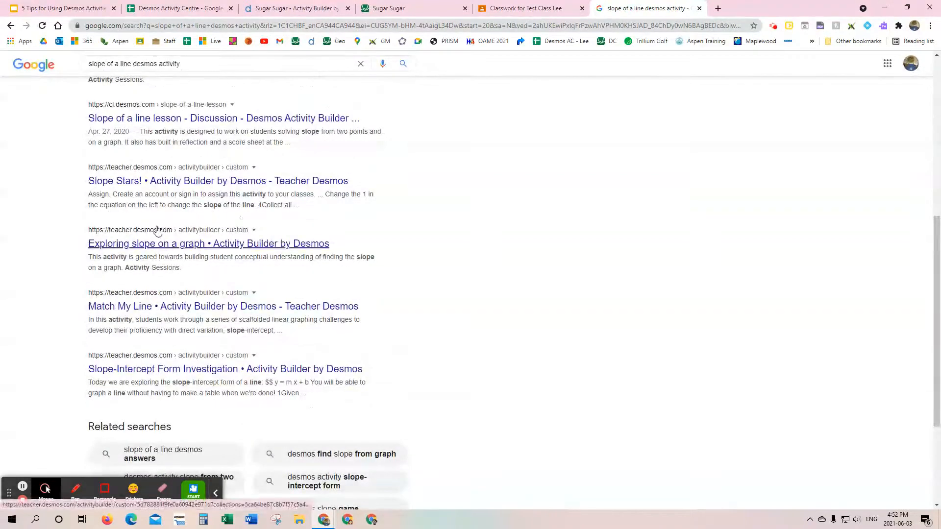
scroll(296, 221, down, 3)
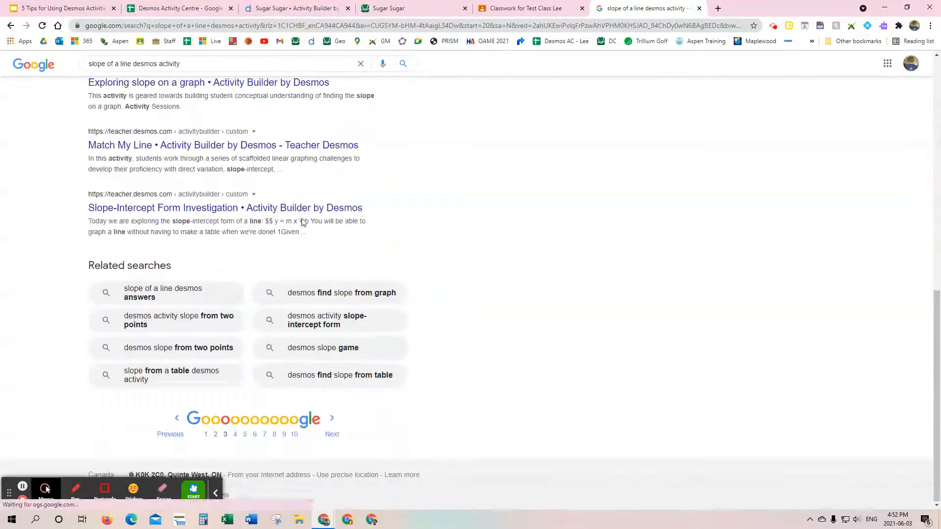
click(206, 434)
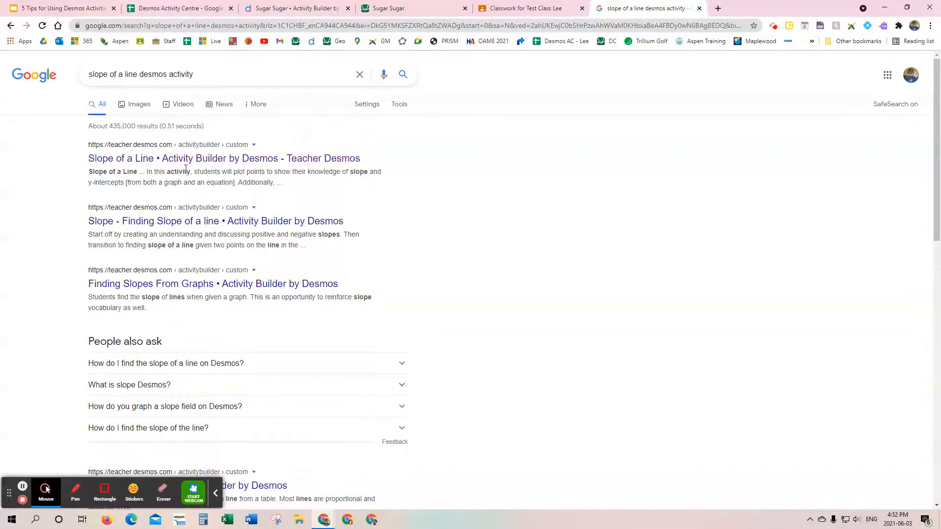
Step: Open the Slope of a Line activity from the first search result and advance its student preview to screen 3
click(178, 158)
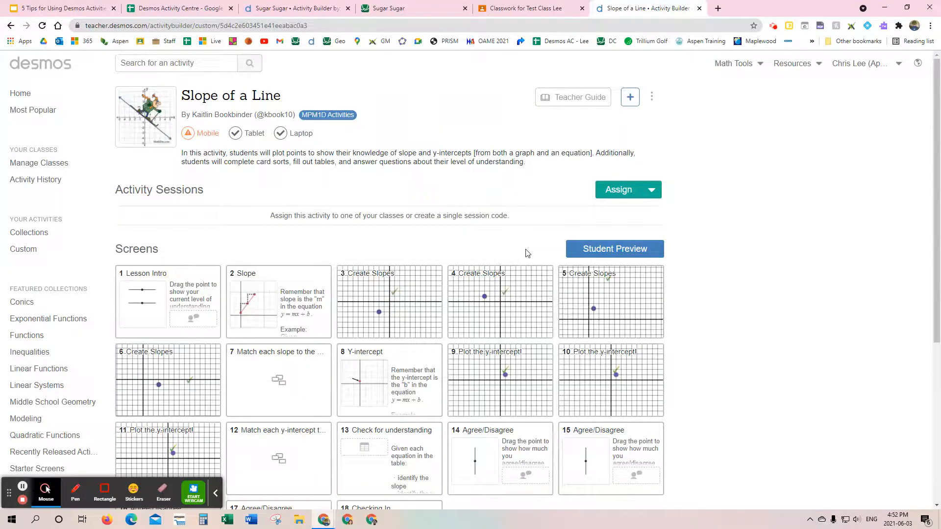
click(613, 250)
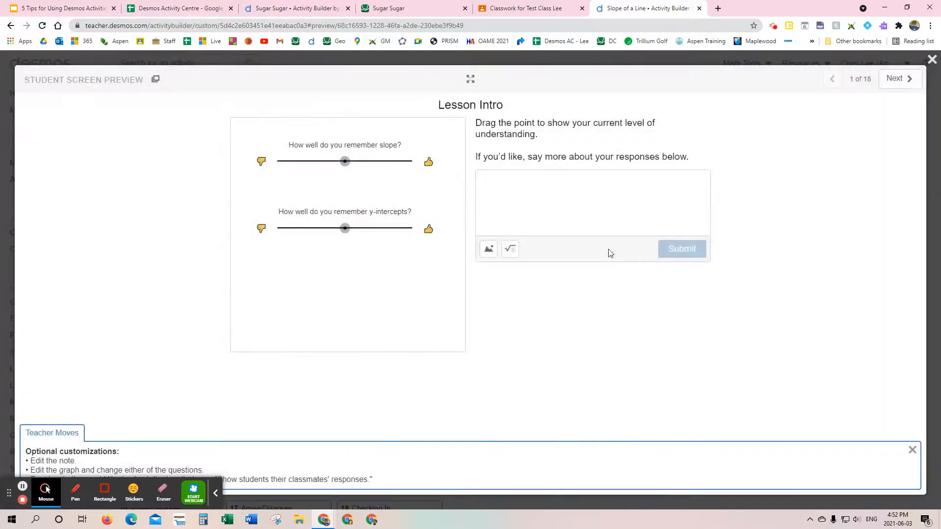
click(906, 80)
click(905, 80)
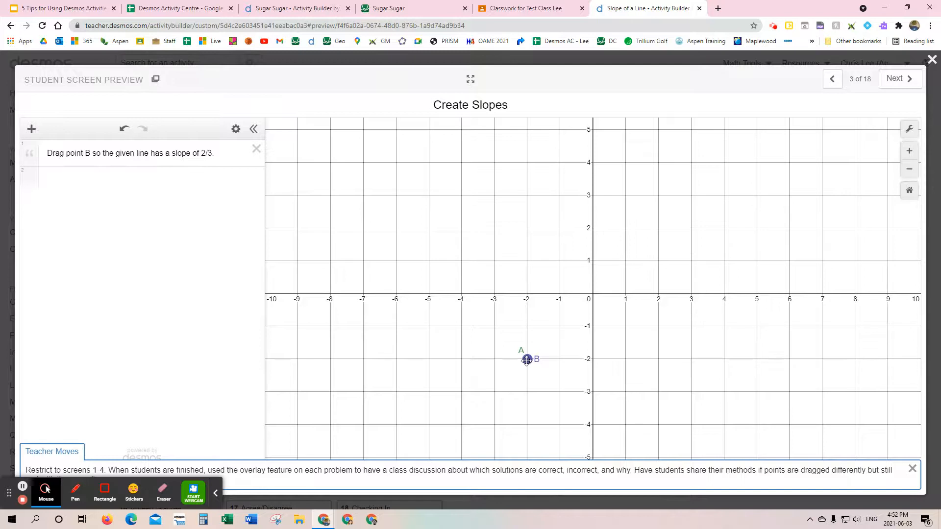
Step: Move point B to (1, 0) on screen 3 for slope 2/3, and to (1, -2) on screen 4 for slope -3/4, hiding the teacher notes
drag(527, 360, 626, 294)
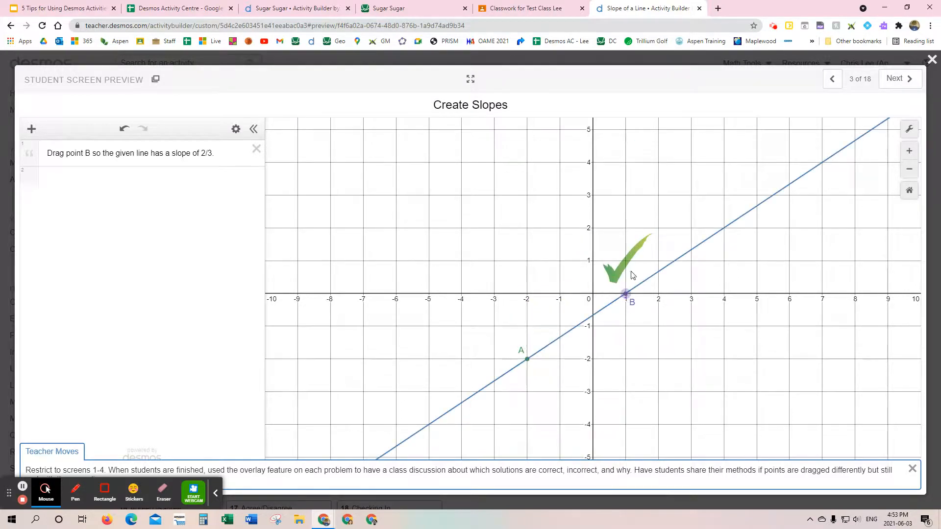
click(911, 469)
click(895, 86)
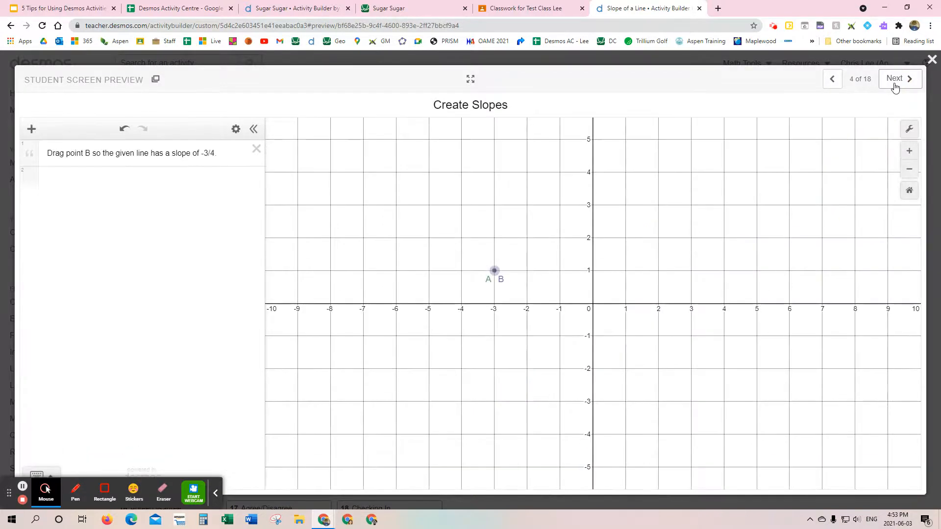
drag(495, 271, 626, 369)
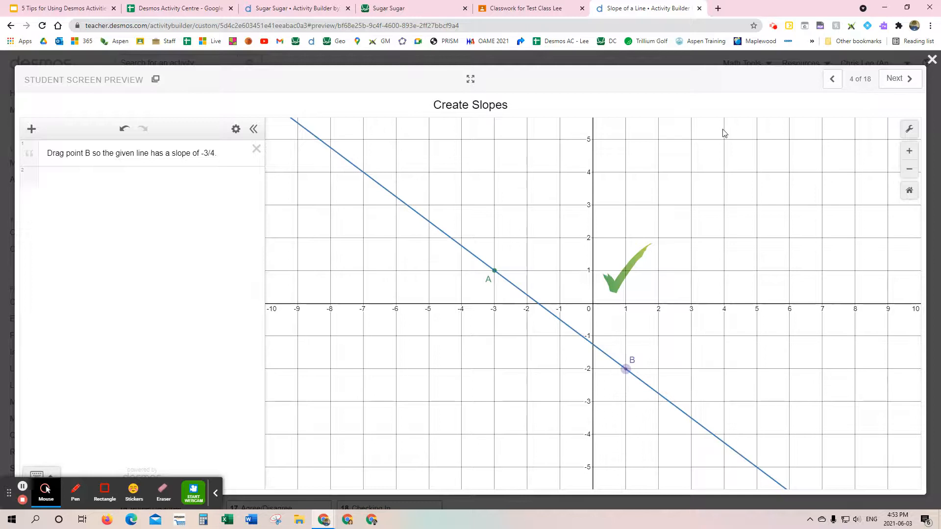
Step: Preview screens 5 and 6, close the student preview, and look over the activity's screen thumbnails
click(908, 81)
click(906, 79)
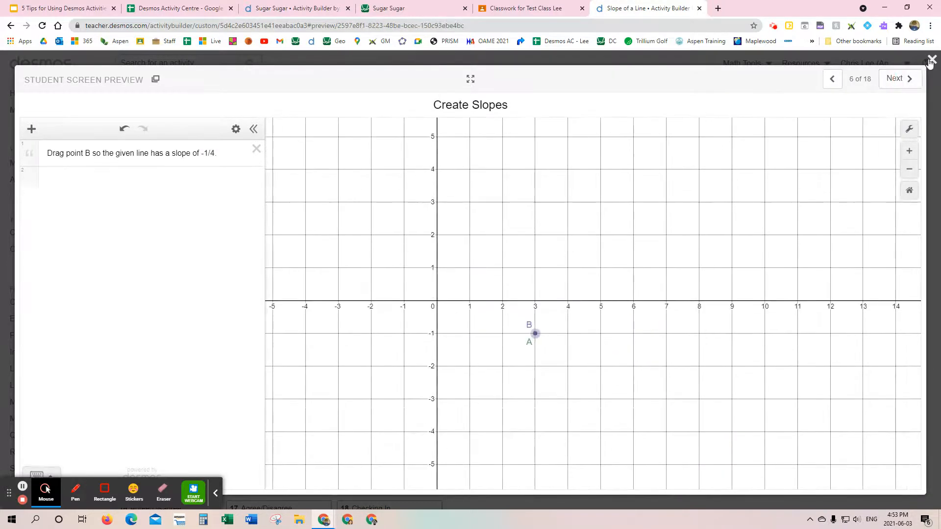
click(929, 61)
scroll(571, 319, down, 2)
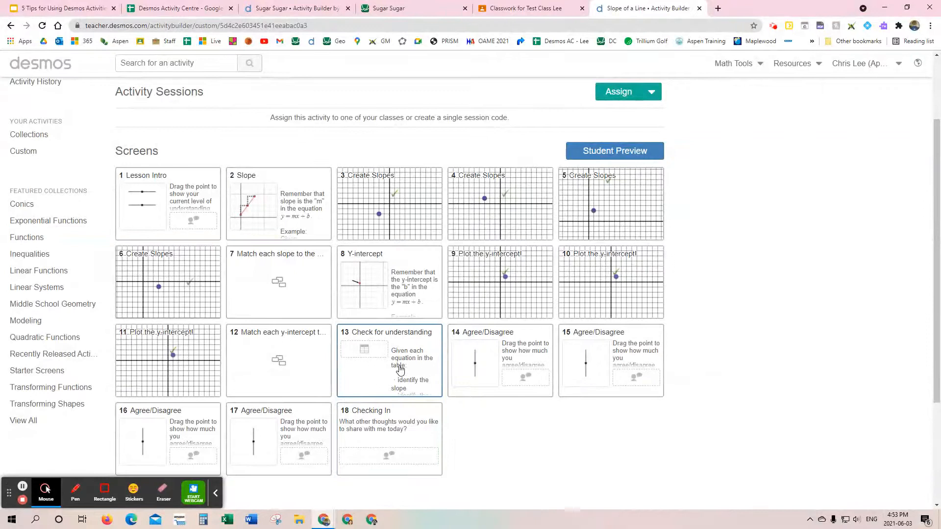
scroll(400, 363, up, 2)
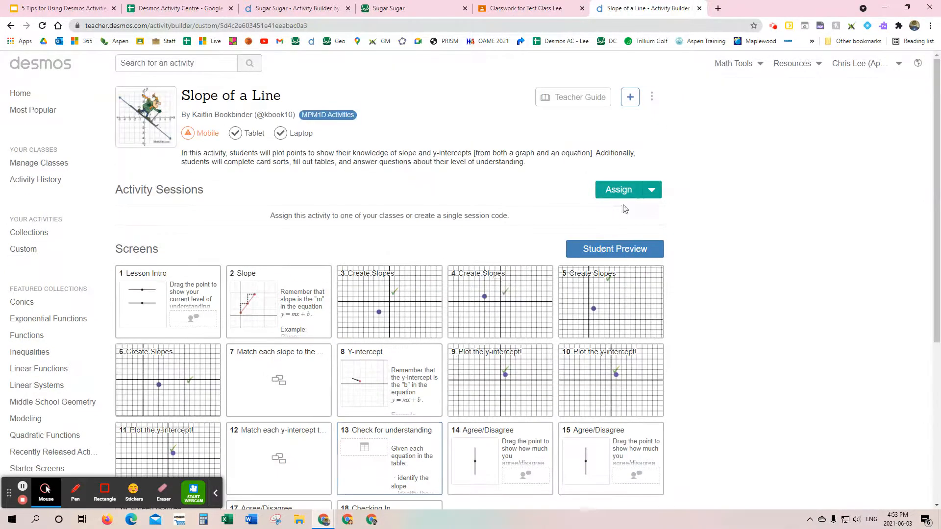
Step: Examine the class assignment options for the Slope of a Line activity, close them without assigning, and review the activity page
click(656, 190)
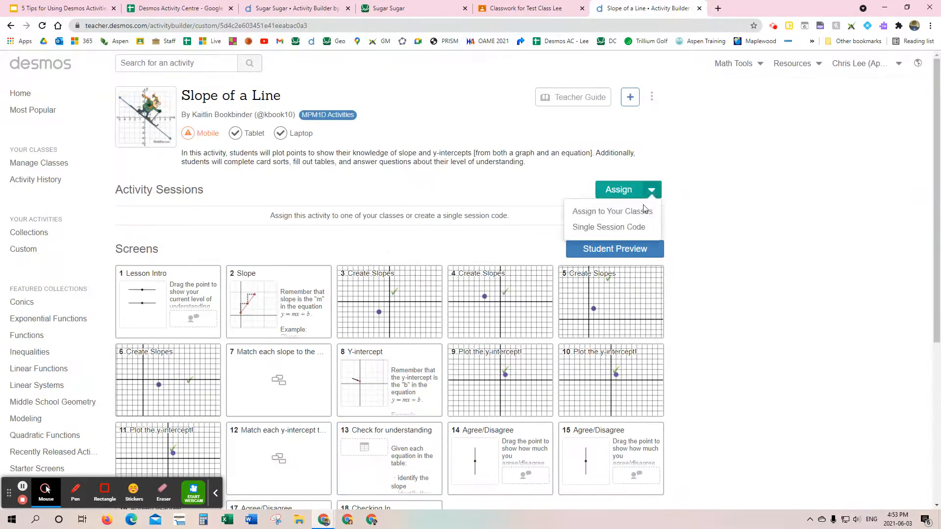
click(629, 215)
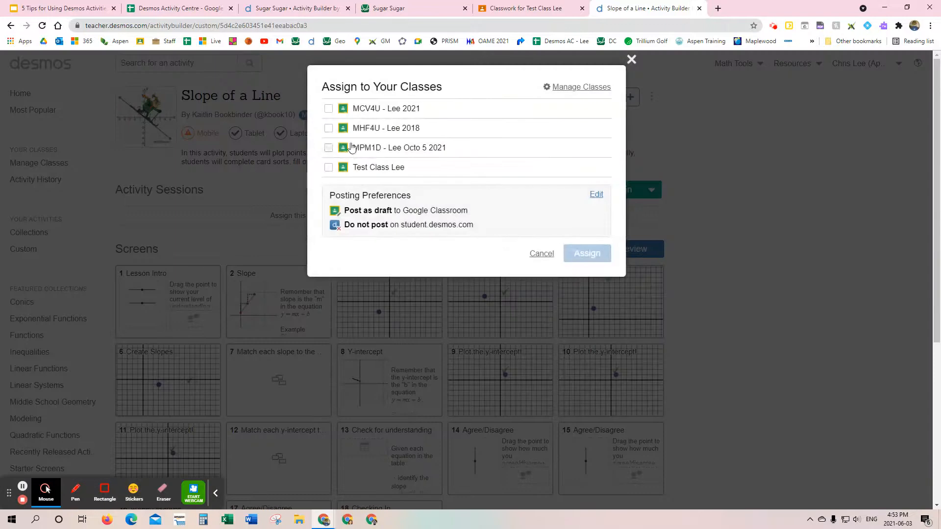
click(635, 61)
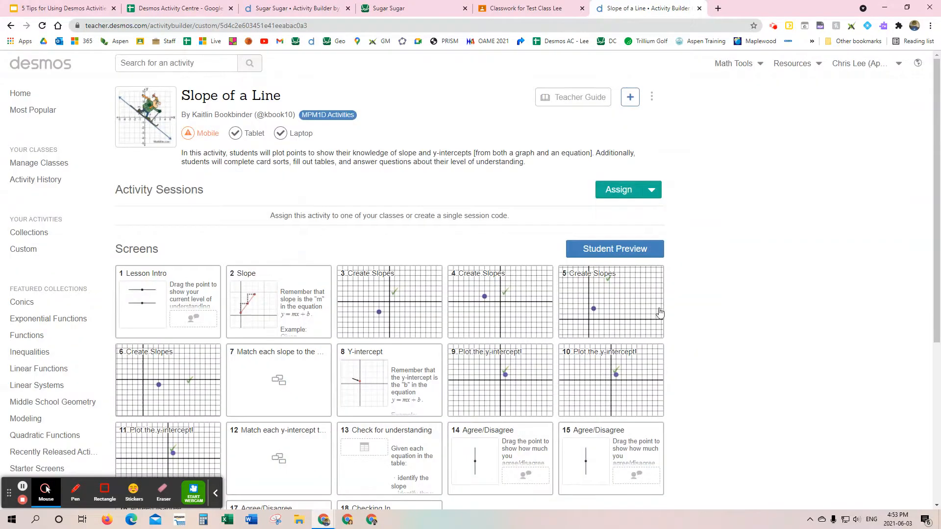
scroll(659, 316, down, 4)
scroll(659, 315, up, 4)
Step: Switch to the Desmos Activity Centre spreadsheet and look over its grade collections and topic sections such as Linear and Quadratic Functions
click(193, 13)
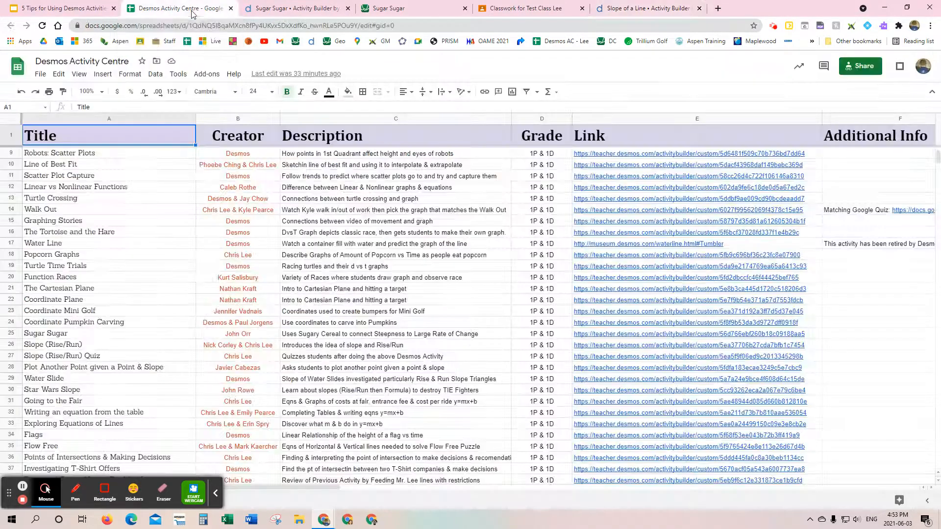
scroll(397, 209, up, 3)
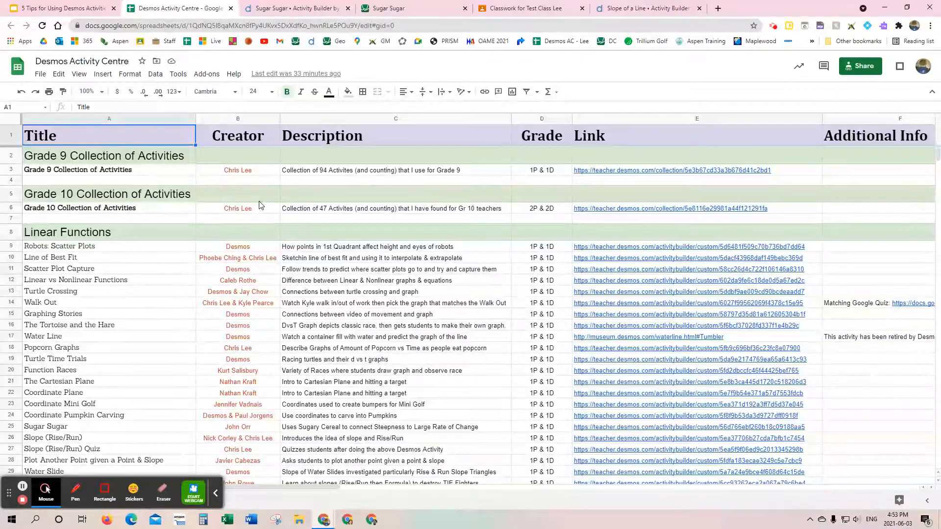
click(216, 494)
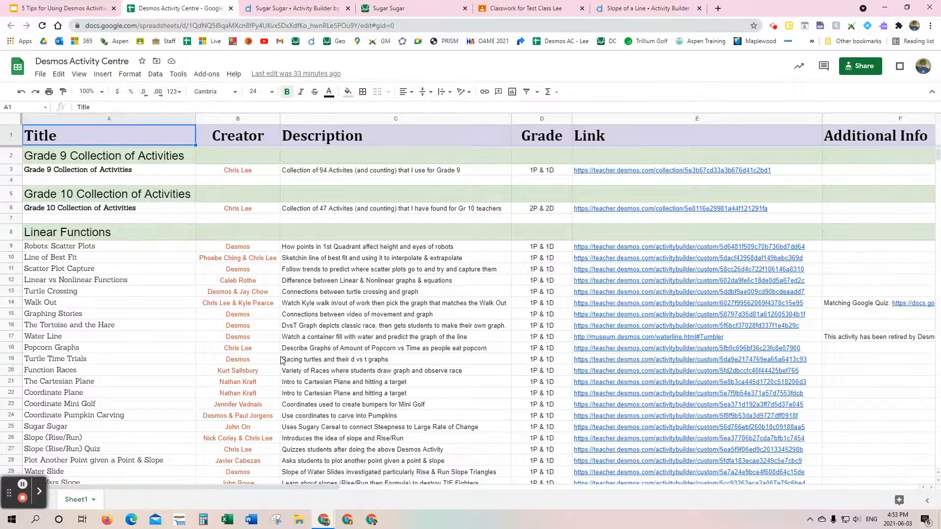
scroll(254, 346, down, 15)
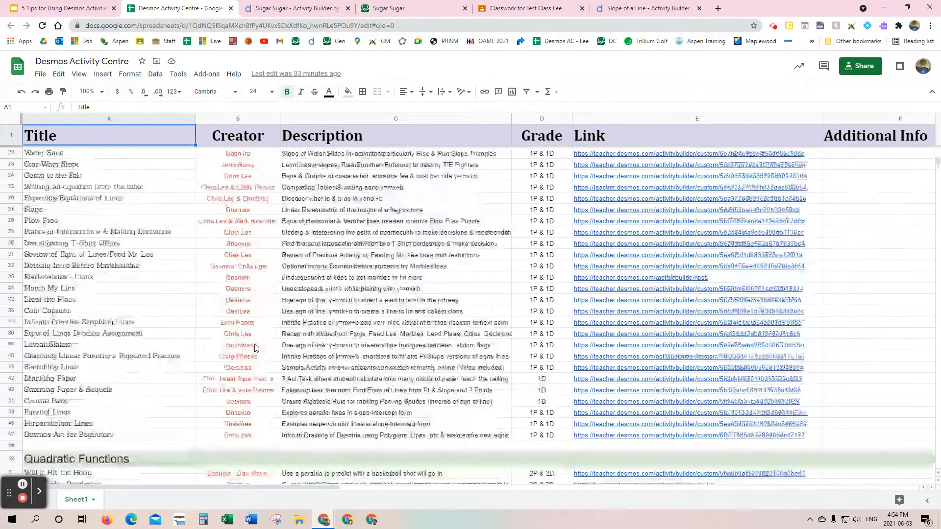
scroll(255, 348, up, 6)
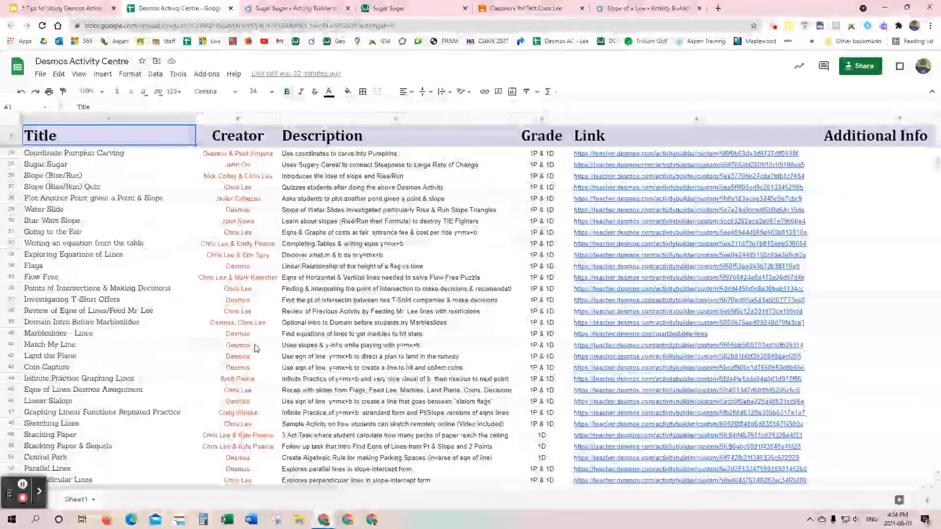
scroll(254, 349, up, 6)
scroll(255, 352, down, 15)
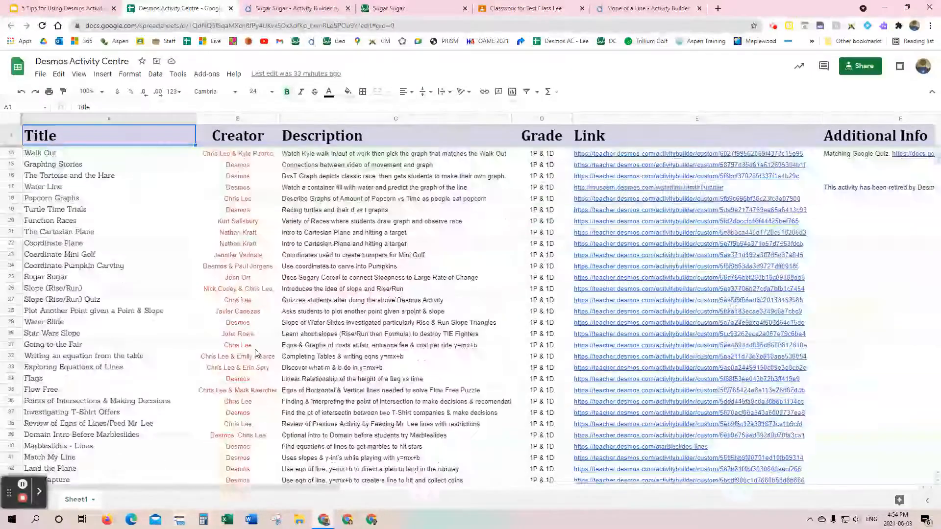
scroll(255, 352, down, 20)
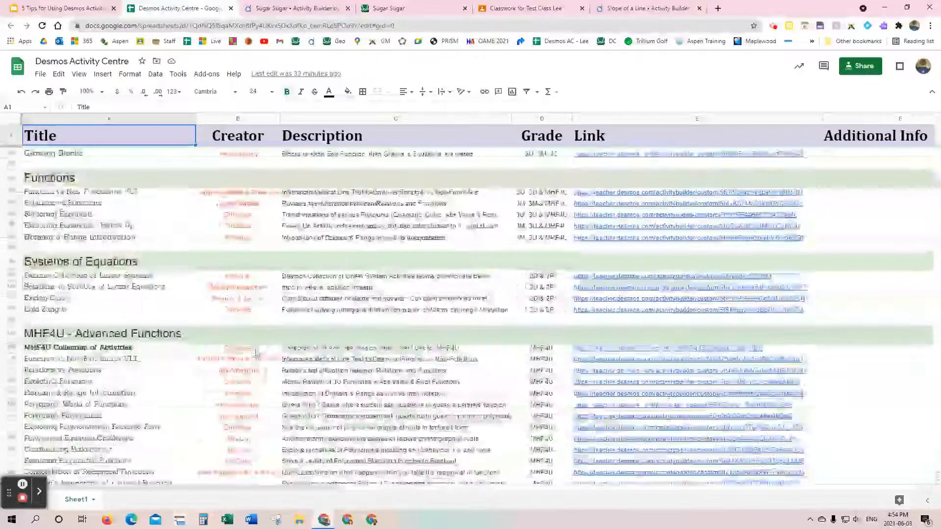
scroll(256, 352, up, 8)
scroll(255, 352, up, 10)
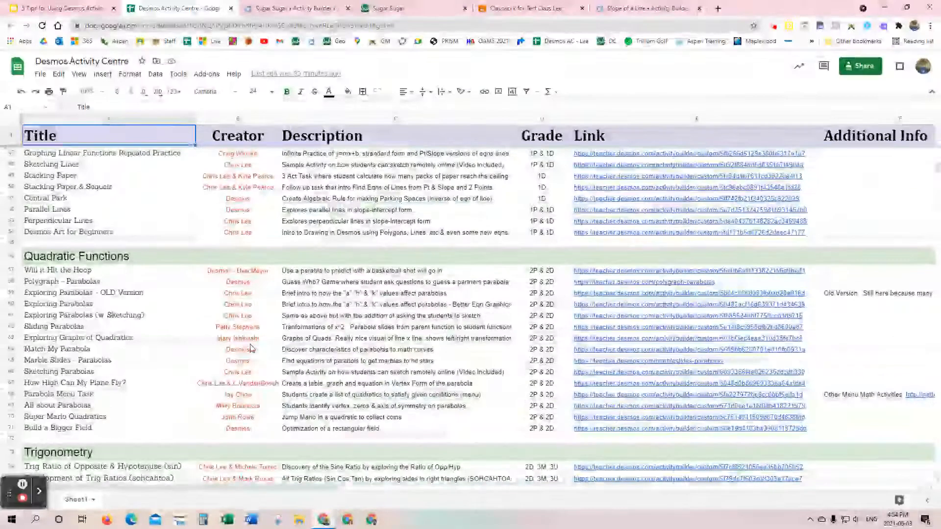
scroll(253, 357, down, 5)
scroll(180, 309, up, 15)
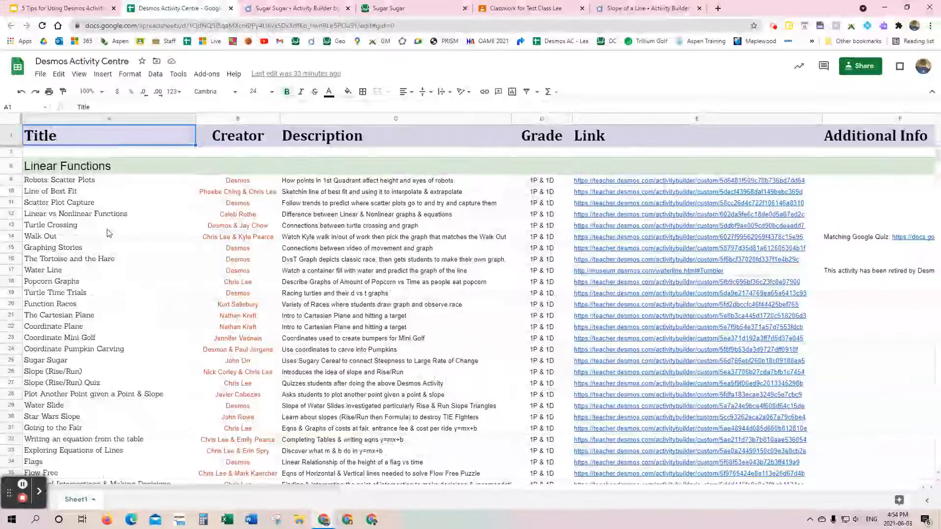
Step: Browse the remaining spreadsheet sections down to Desmos Learning and Other People's Collections, and return to the start of the list
scroll(108, 236, down, 5)
scroll(109, 237, down, 20)
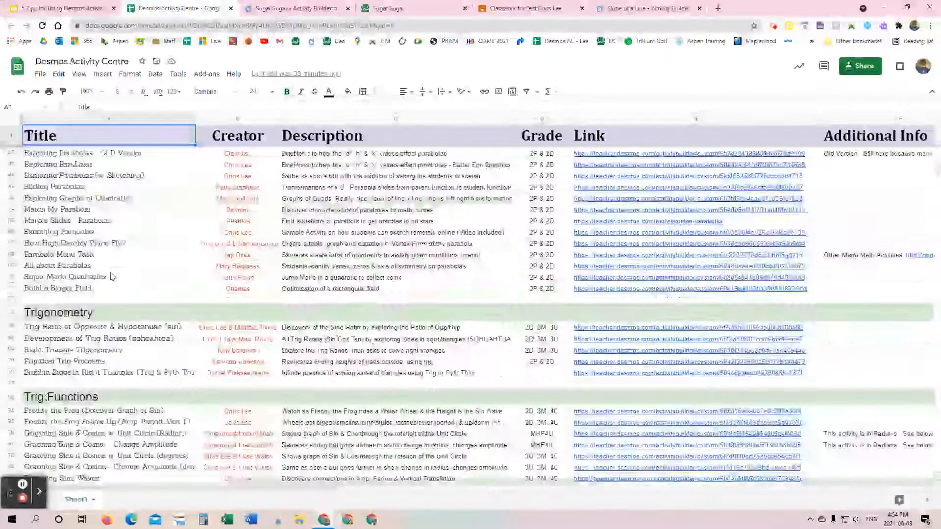
scroll(112, 279, down, 15)
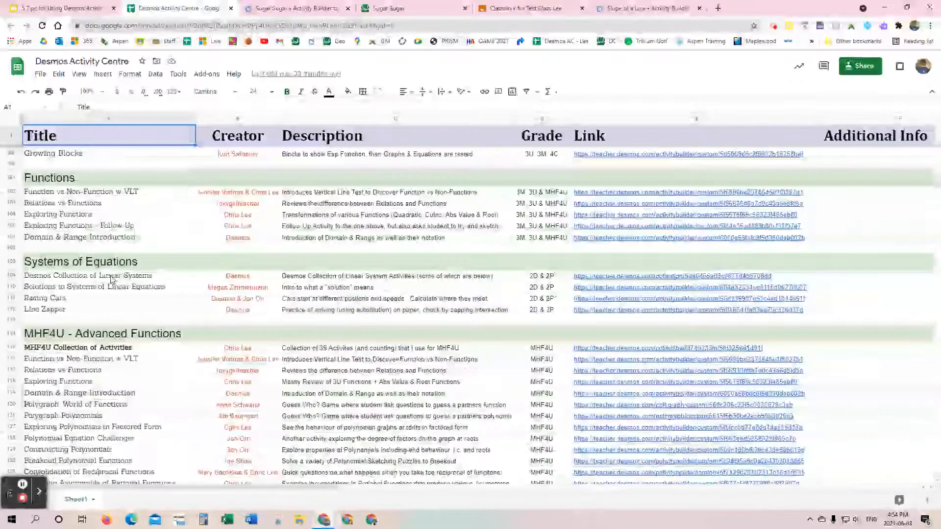
scroll(115, 286, down, 12)
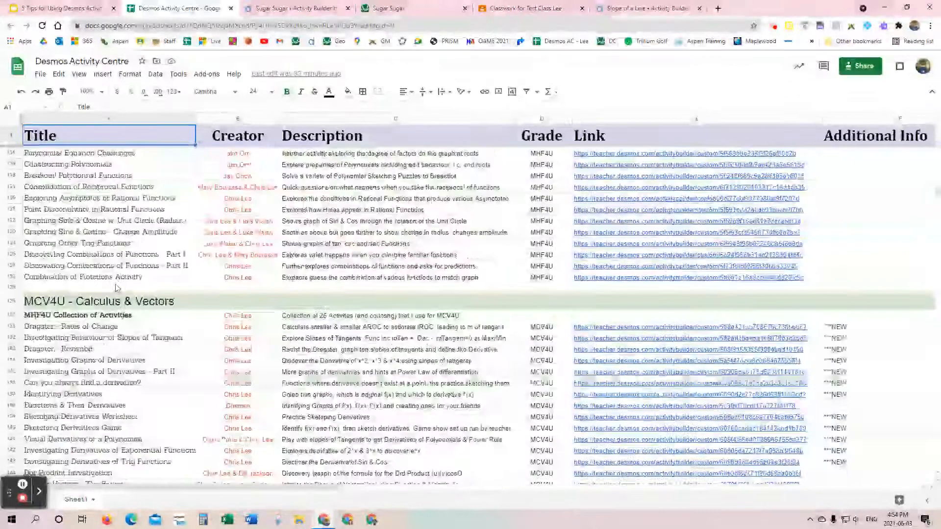
scroll(133, 351, down, 15)
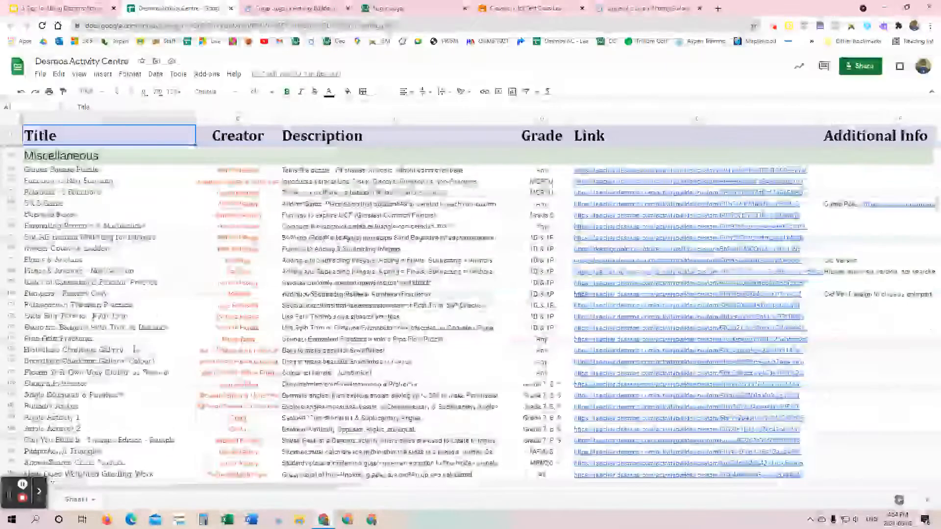
scroll(136, 351, down, 3)
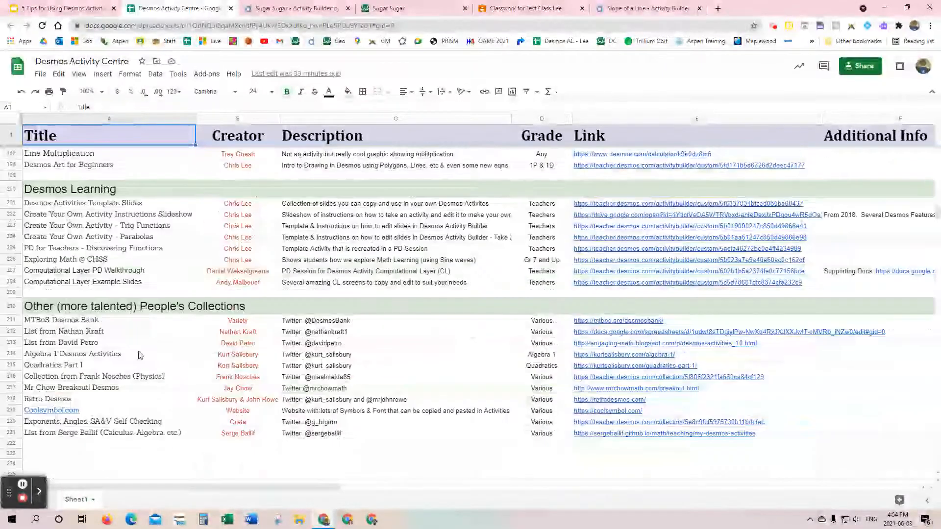
scroll(180, 360, up, 7)
scroll(180, 361, up, 20)
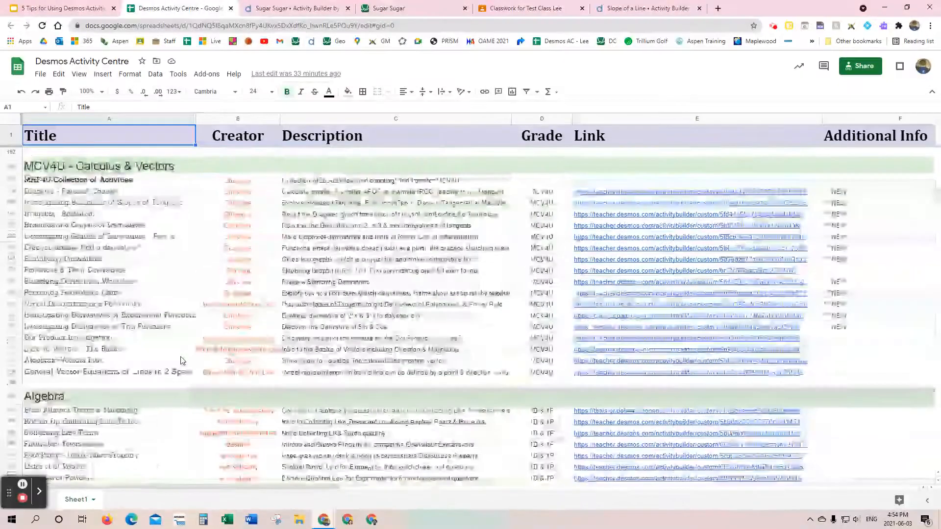
scroll(174, 354, up, 20)
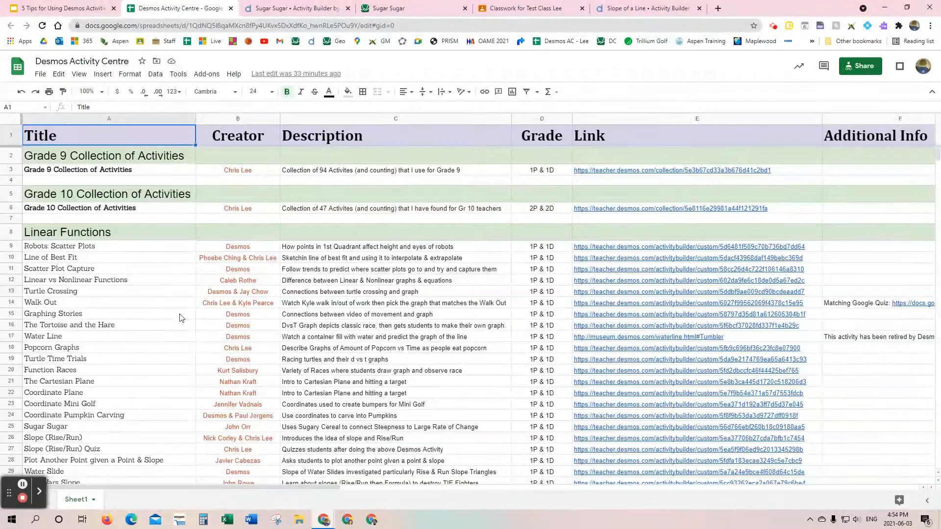
Step: Switch to the 5 Tips presentation and show slide 20, which links to the Desmos Activity Centre
click(68, 8)
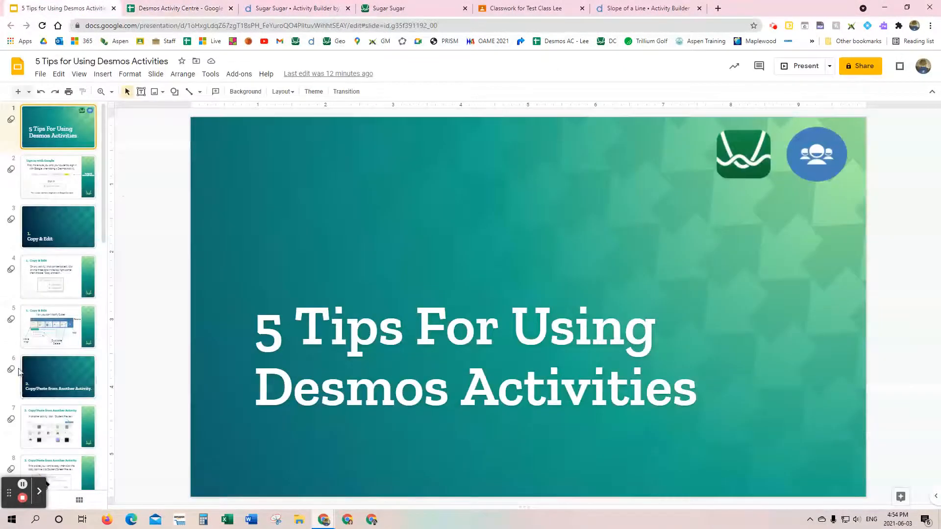
scroll(51, 265, down, 13)
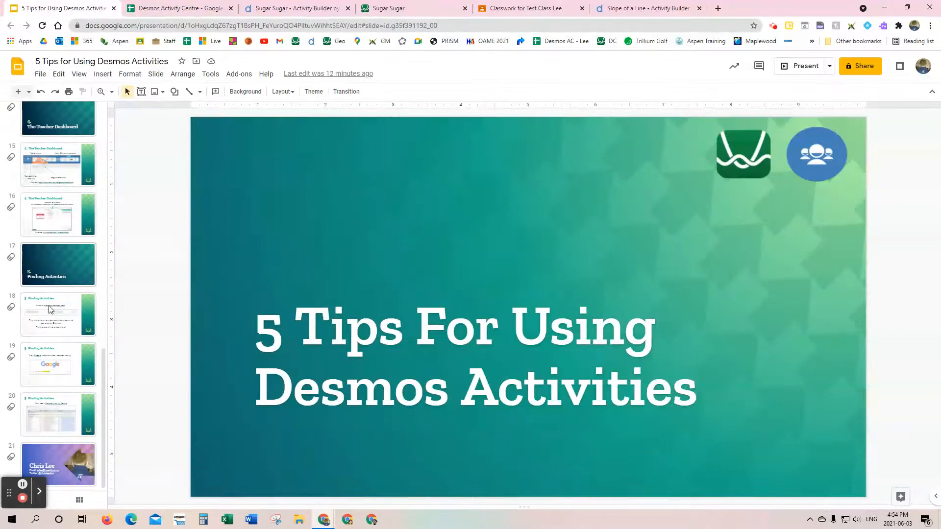
click(51, 402)
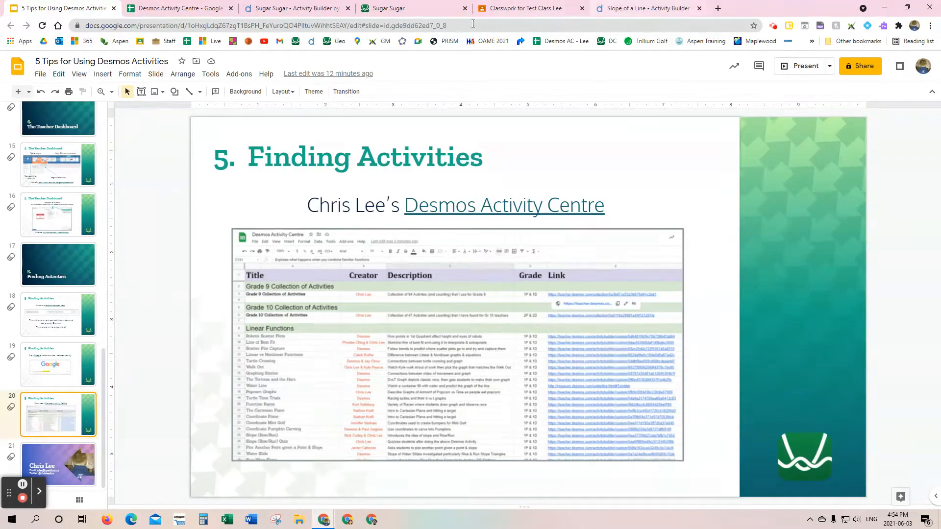
Step: Open the Slope (Rise/Run) activity from its link in the Desmos Activity Centre spreadsheet and look over its screen thumbnails
click(178, 10)
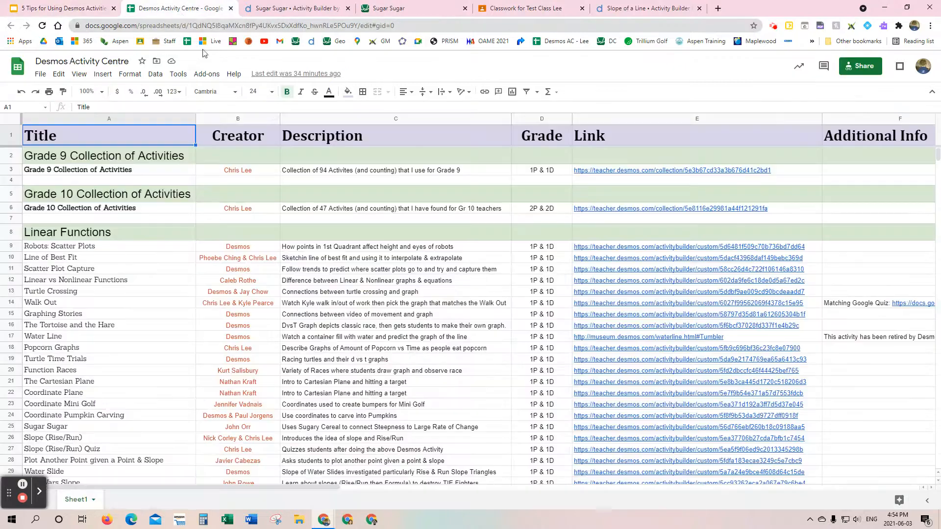
scroll(63, 359, down, 3)
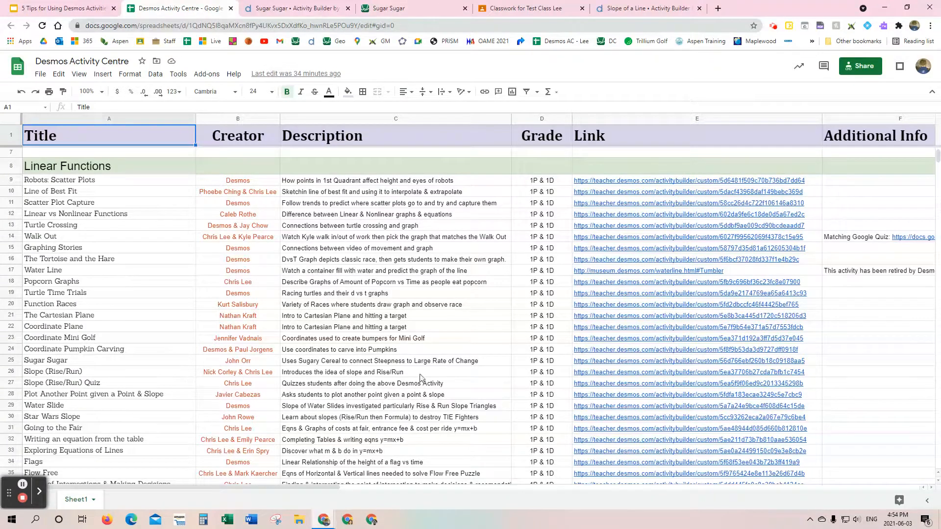
click(616, 376)
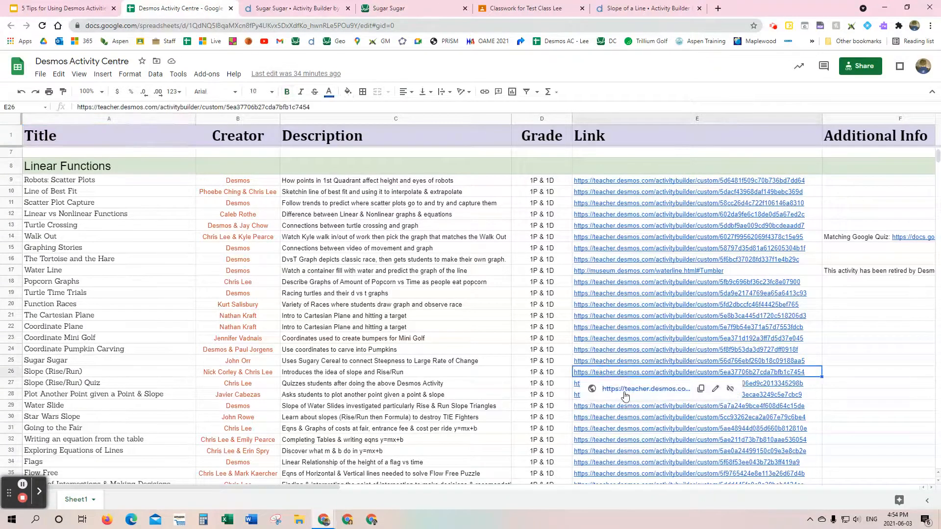
click(628, 389)
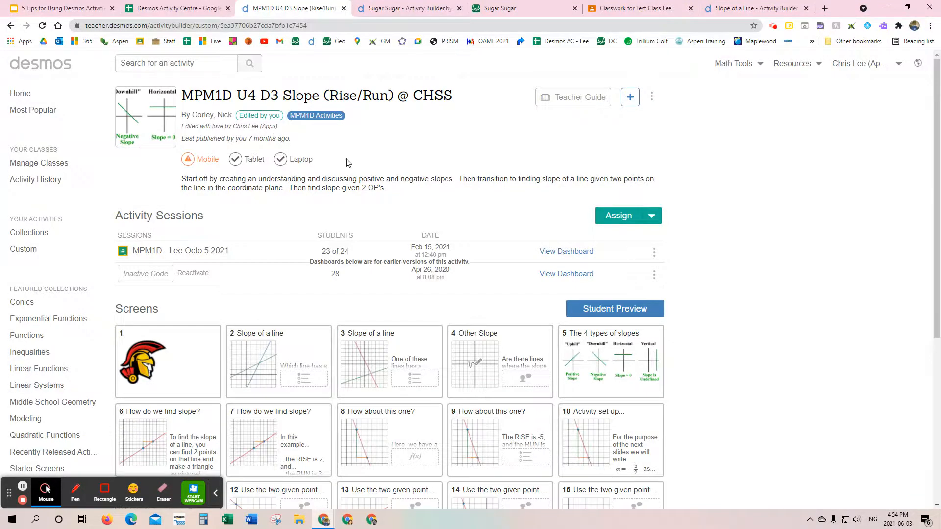
scroll(404, 347, down, 3)
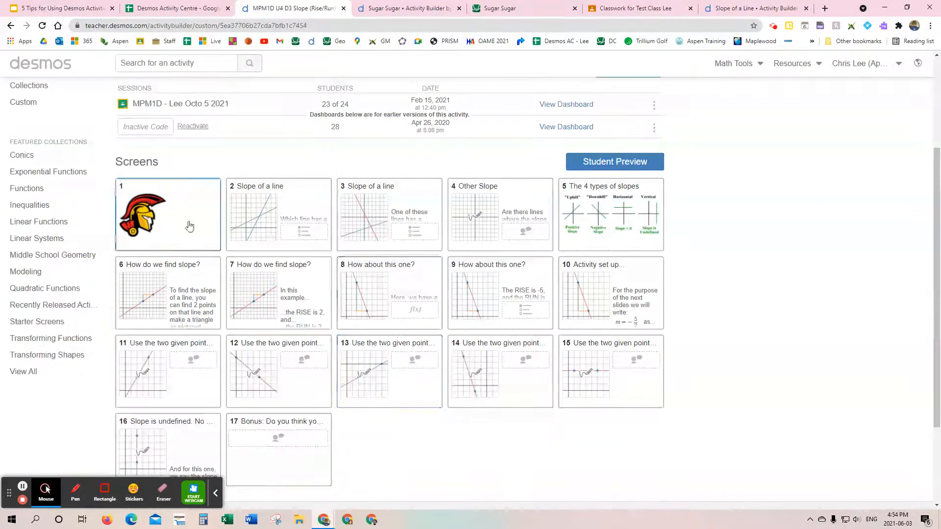
scroll(381, 306, up, 3)
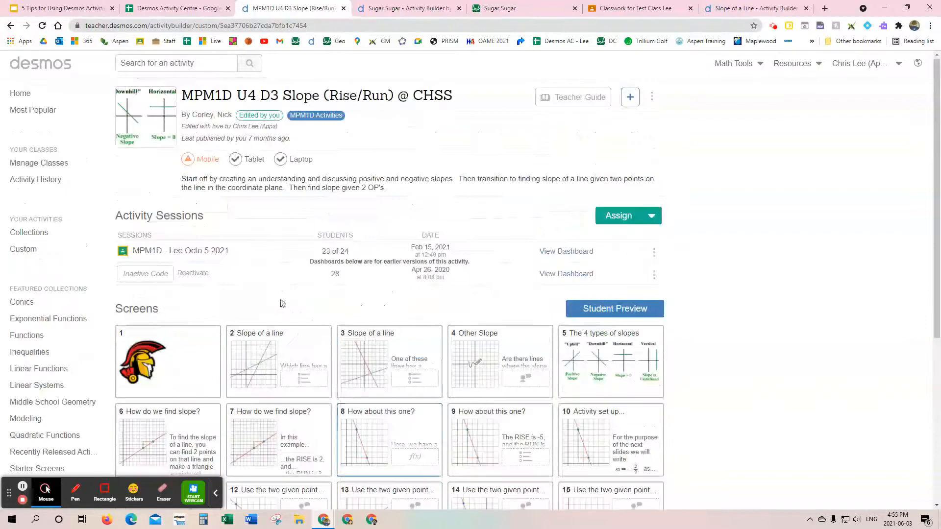
Step: Start the student preview, answer Blue on screen 2 and Red on screen 3, and advance to screen 4
click(620, 311)
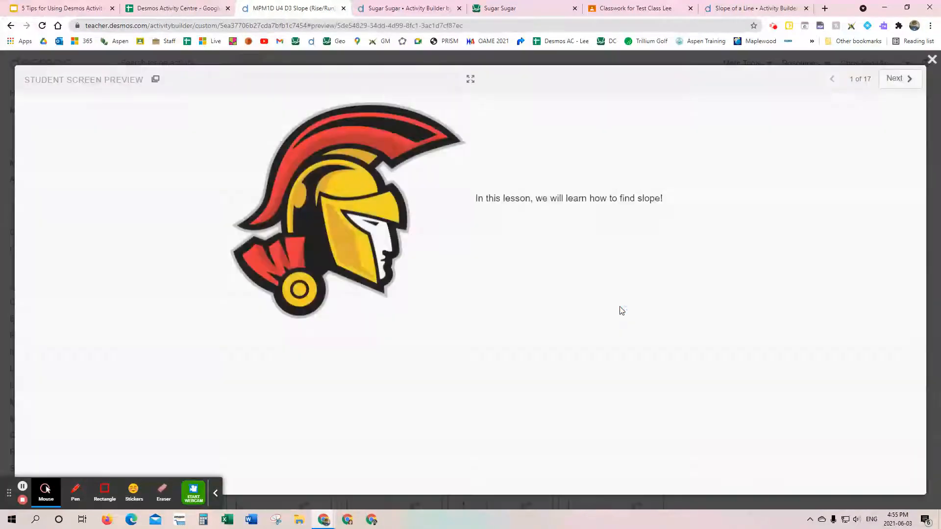
click(909, 80)
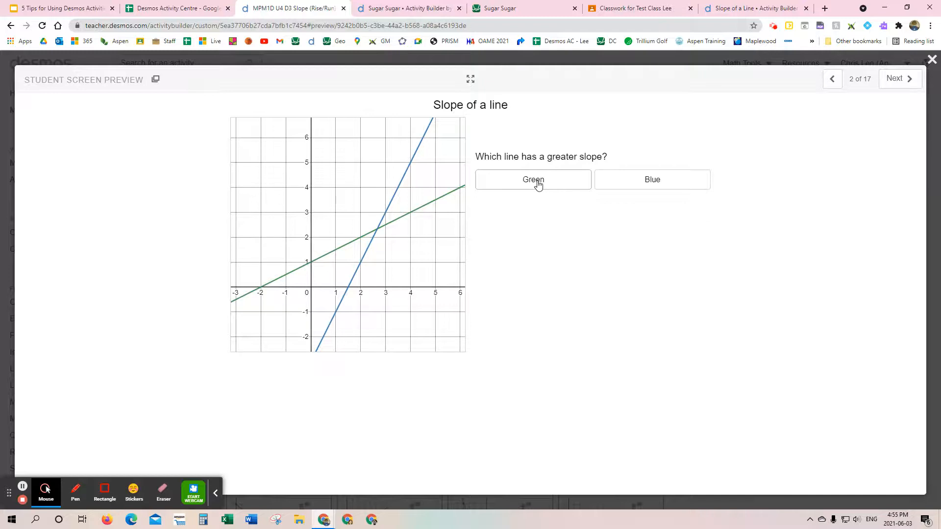
click(662, 180)
click(909, 79)
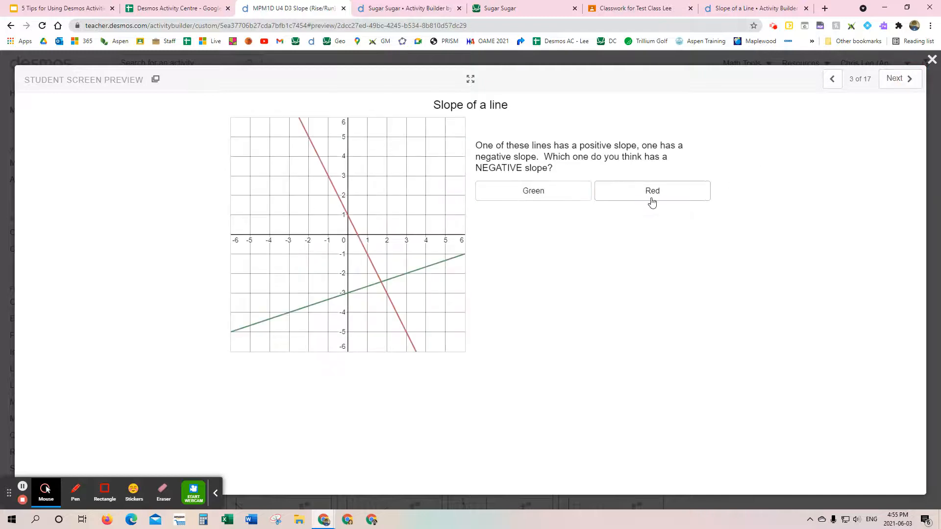
click(623, 192)
click(899, 80)
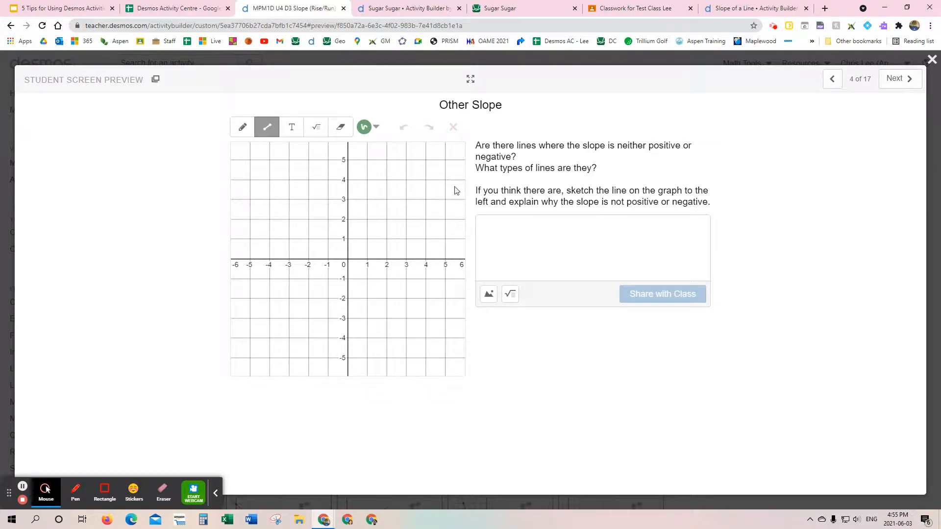
Step: Sketch a horizontal line at about y = 2 and a vertical line at about x = 4 on screen 4, and advance to screen 5
drag(287, 218, 406, 217)
drag(430, 184, 431, 322)
click(898, 80)
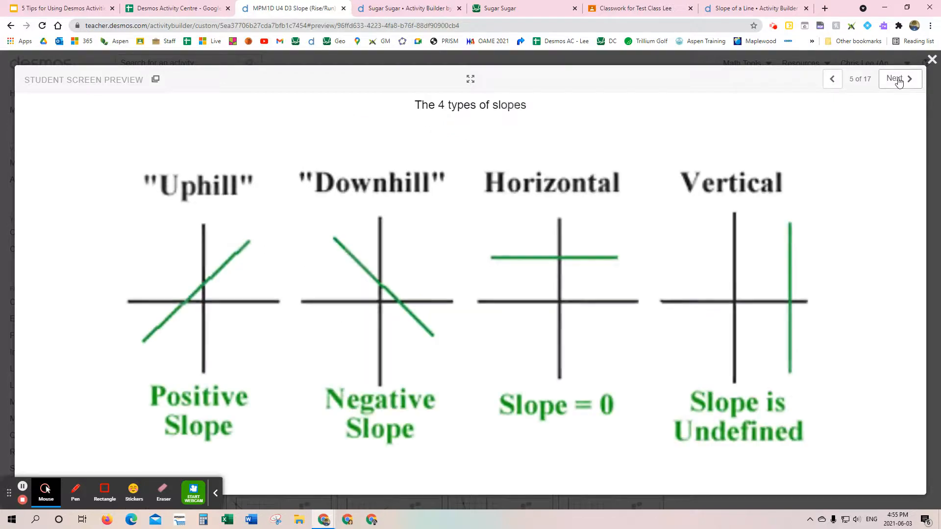
Step: Advance through the slope explanations to screen 8 and enter -5/2 as the predicted slope
click(898, 80)
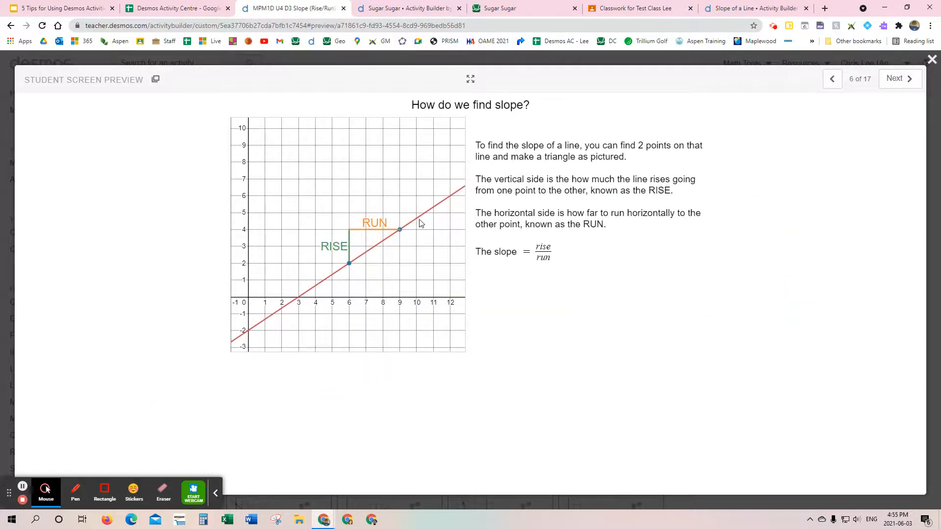
click(894, 80)
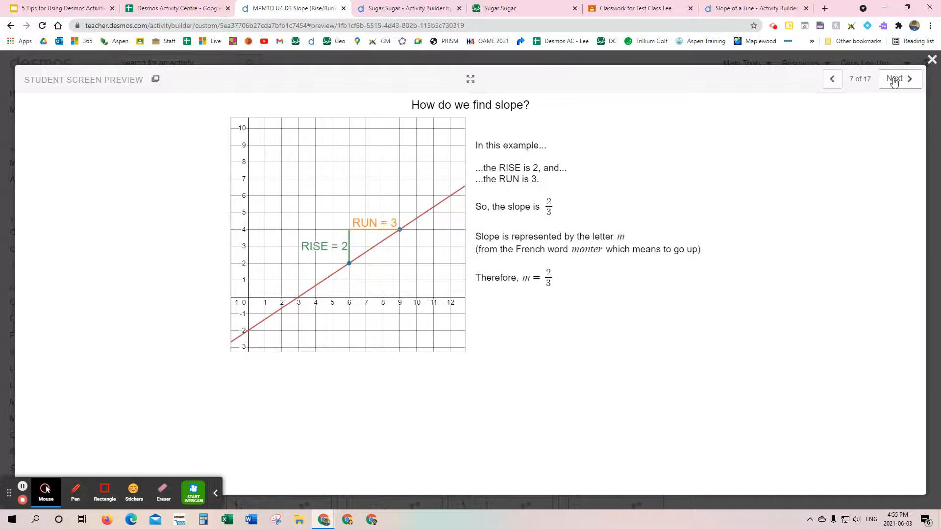
click(895, 81)
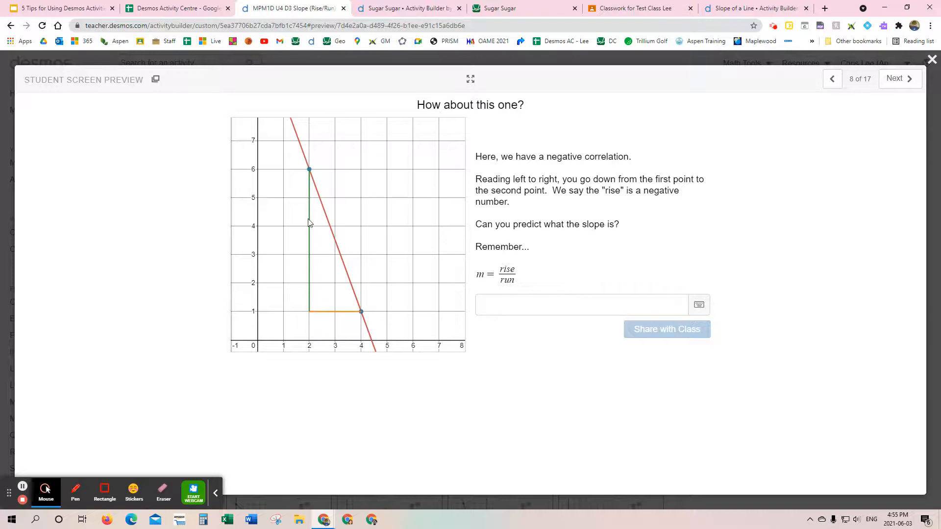
click(516, 306)
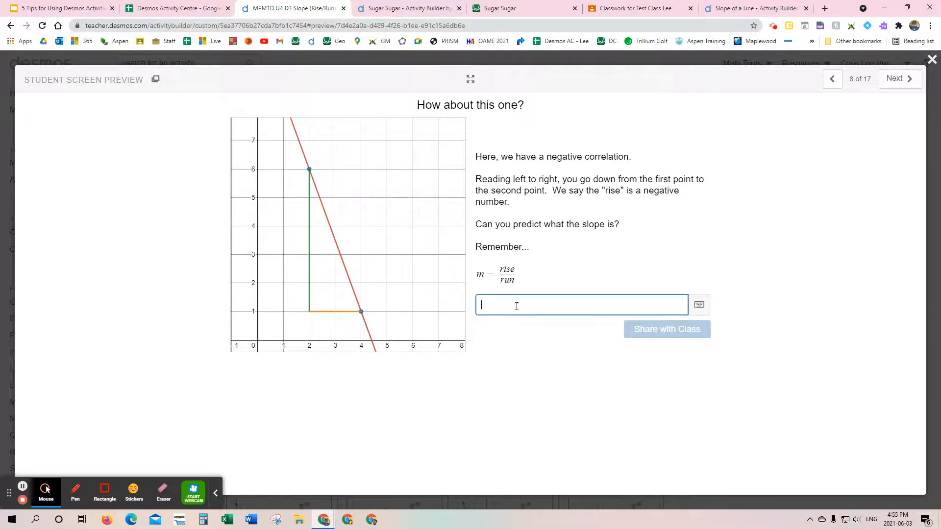
text(-5/2)
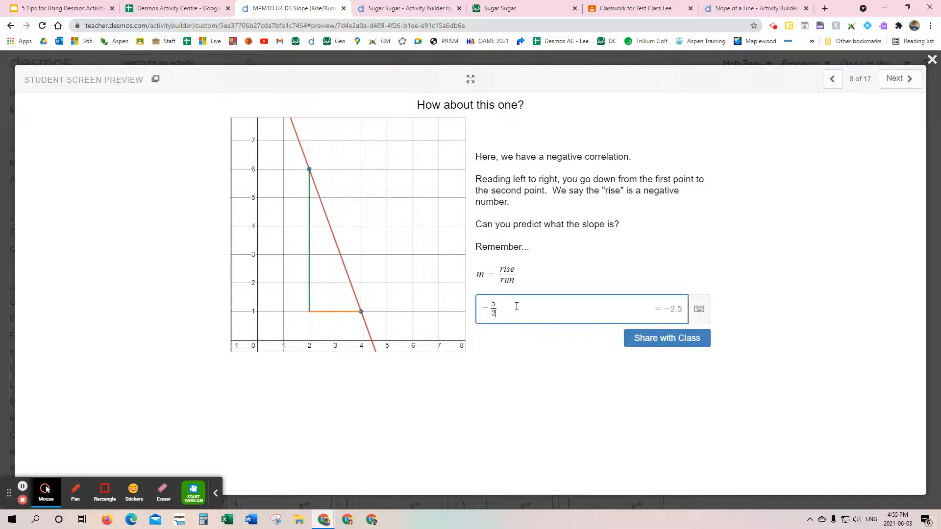
Step: Share the -5/2 prediction with the class, answer Yes on screen 9, and advance to screen 11
click(665, 342)
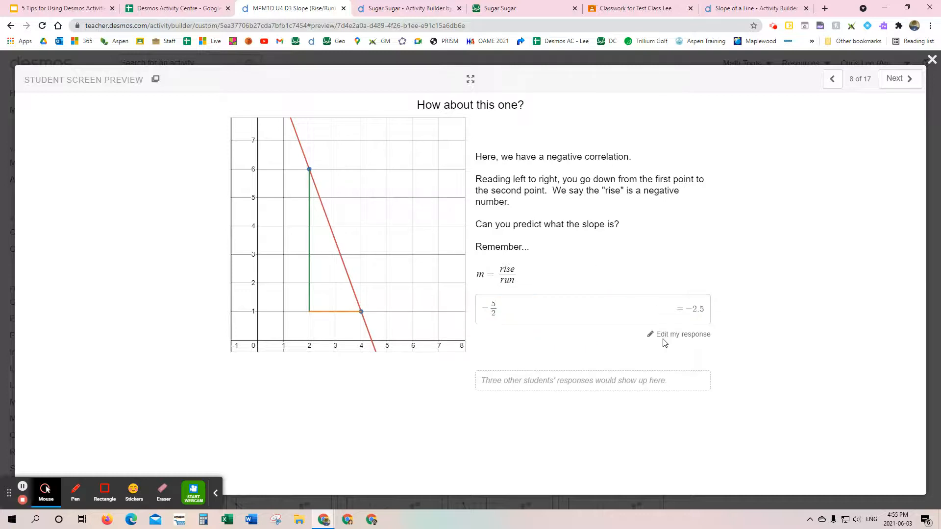
click(903, 83)
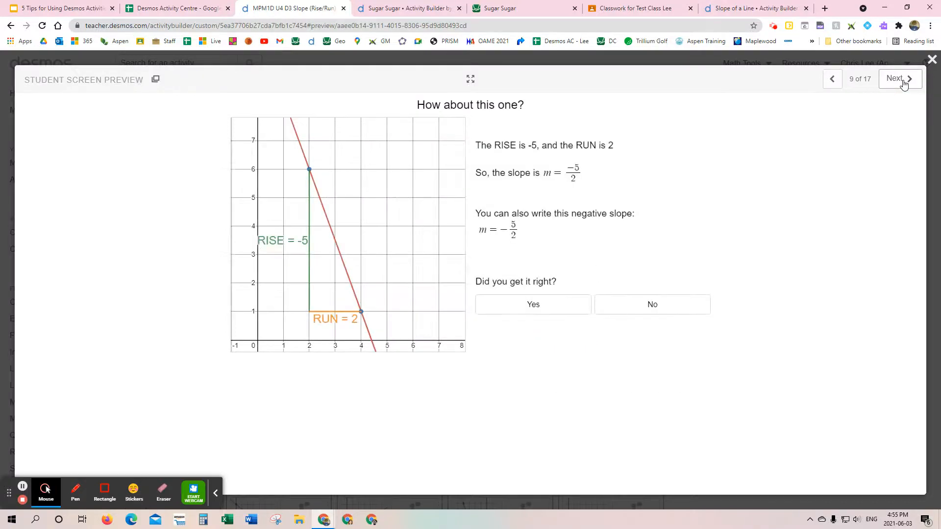
click(539, 305)
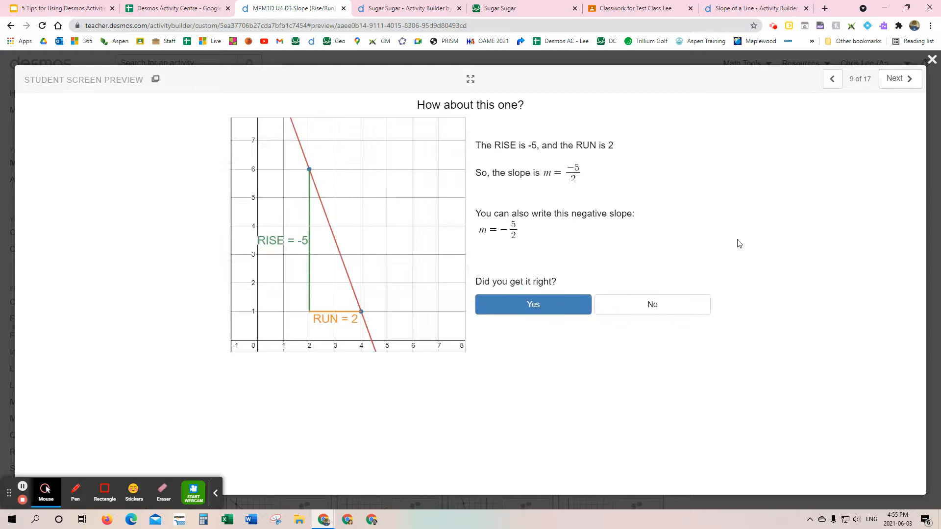
click(904, 79)
click(904, 79)
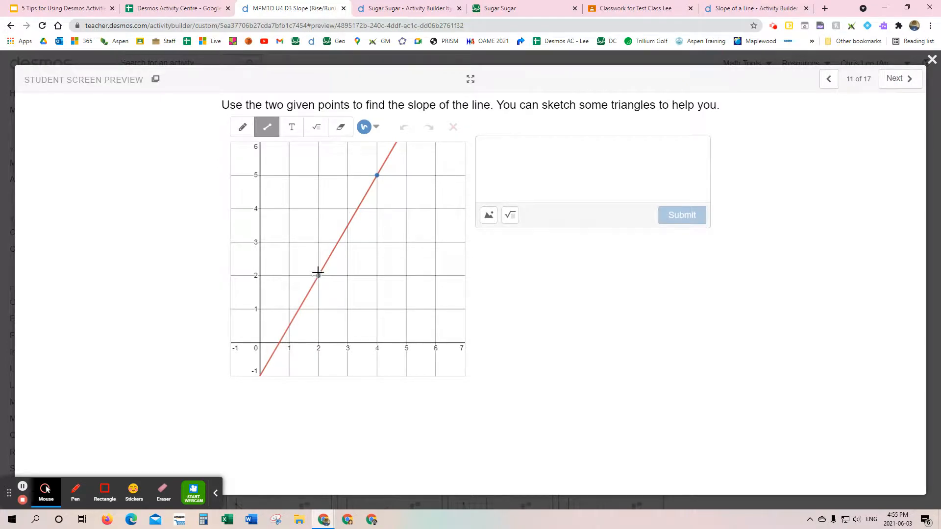
Step: Sketch a slope triangle between (2, 2) and (4, 5) on screen 11, submit 3/2 as the slope, and advance to screen 12
drag(318, 276, 377, 175)
click(541, 149)
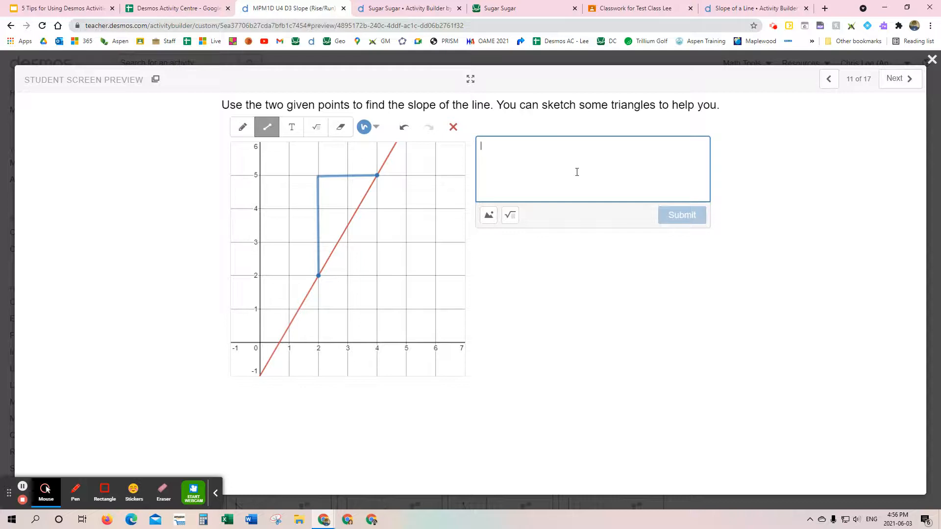
text(3/2)
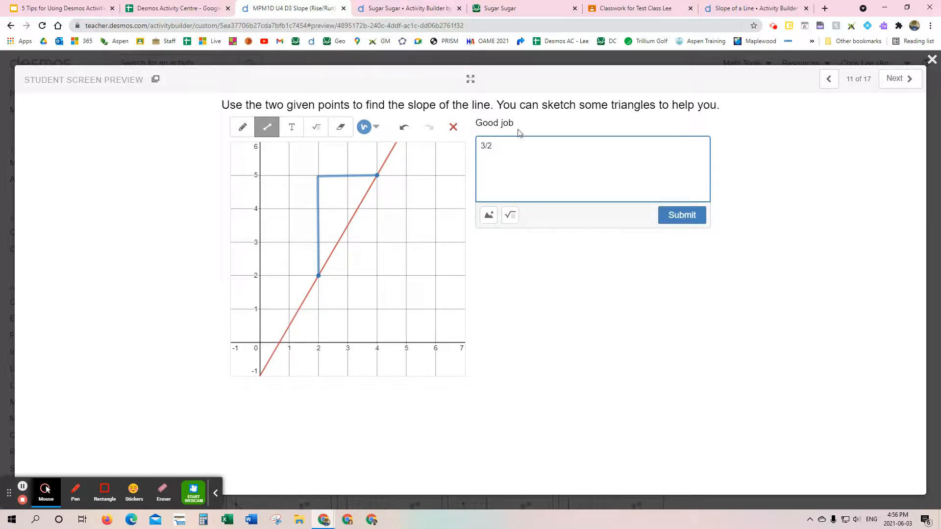
click(682, 215)
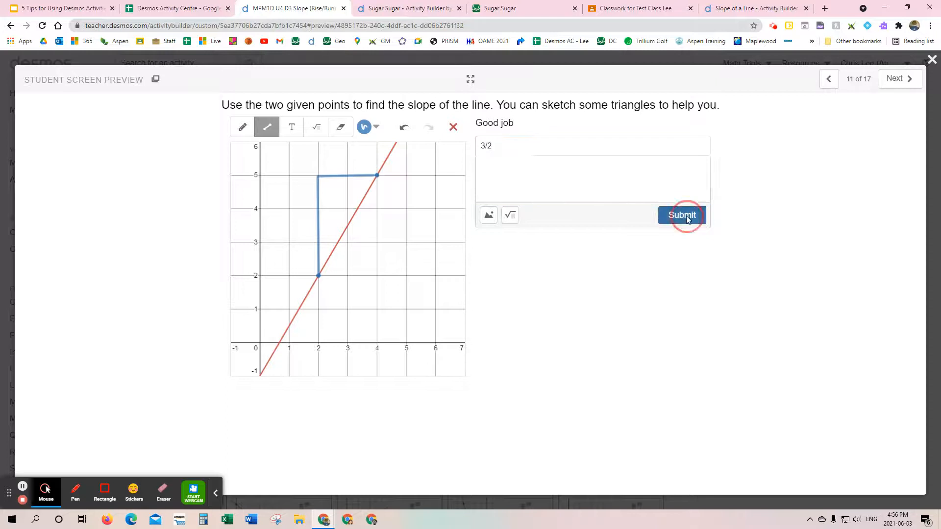
click(893, 80)
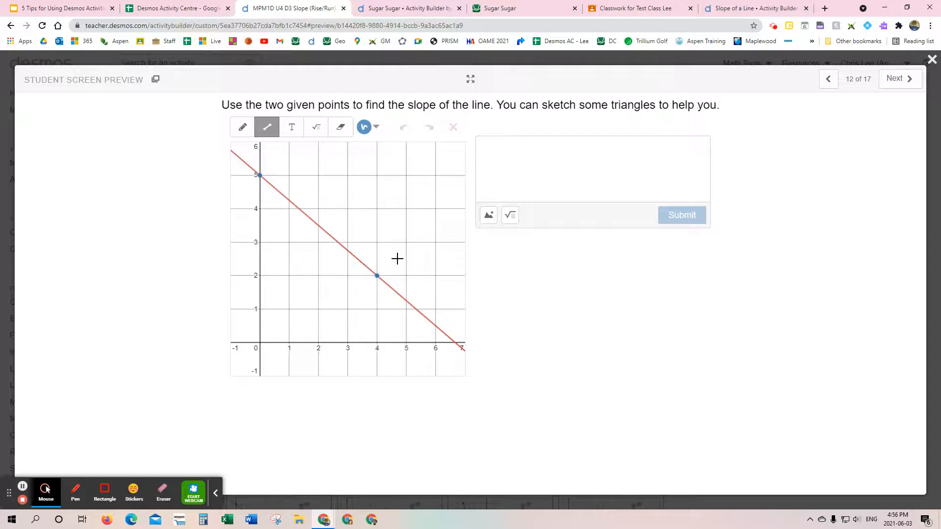
Step: Sketch a slope triangle between (0, 5) and (4, 2) on screen 12, and close the student preview
mouse_move(259, 175)
mouse_down()
mouse_move(260, 275)
mouse_move(377, 275)
mouse_up()
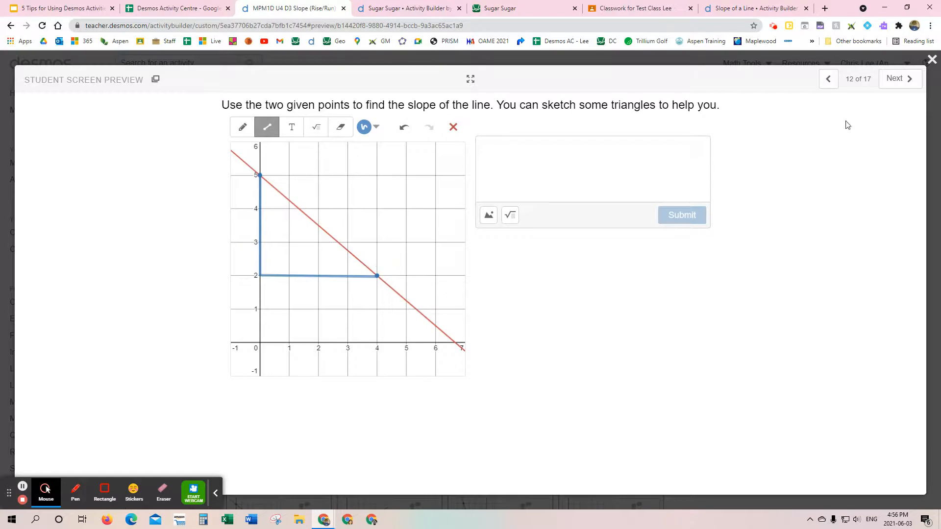
click(931, 59)
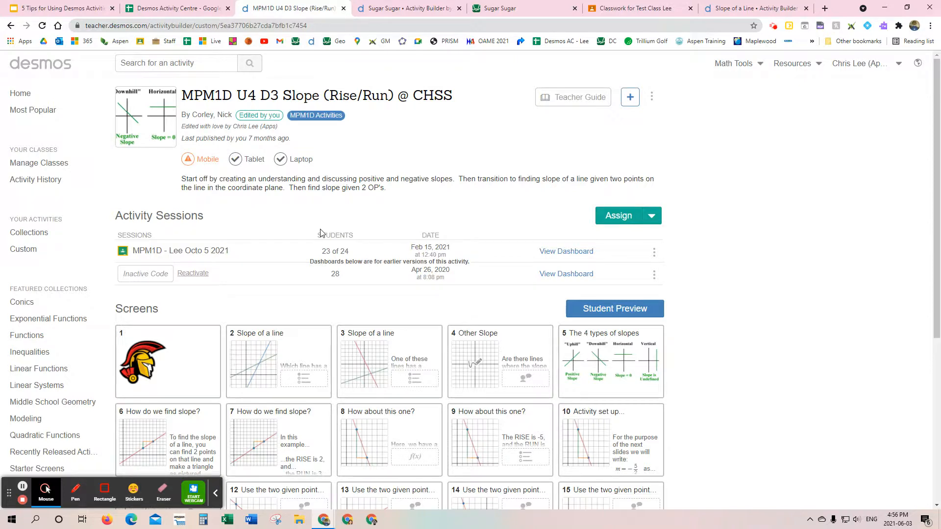
click(215, 493)
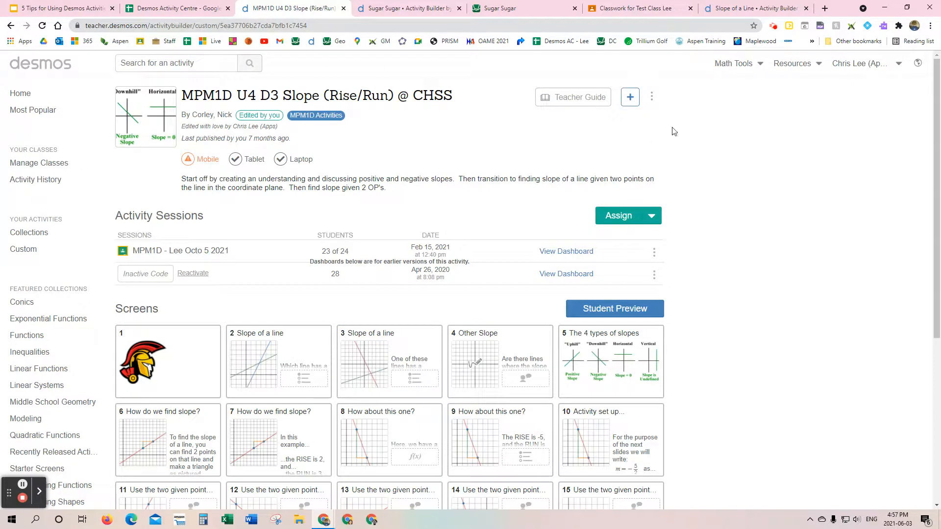
Step: Make an editable copy of the activity and save it with the title Slope (Rise/Run)
click(651, 98)
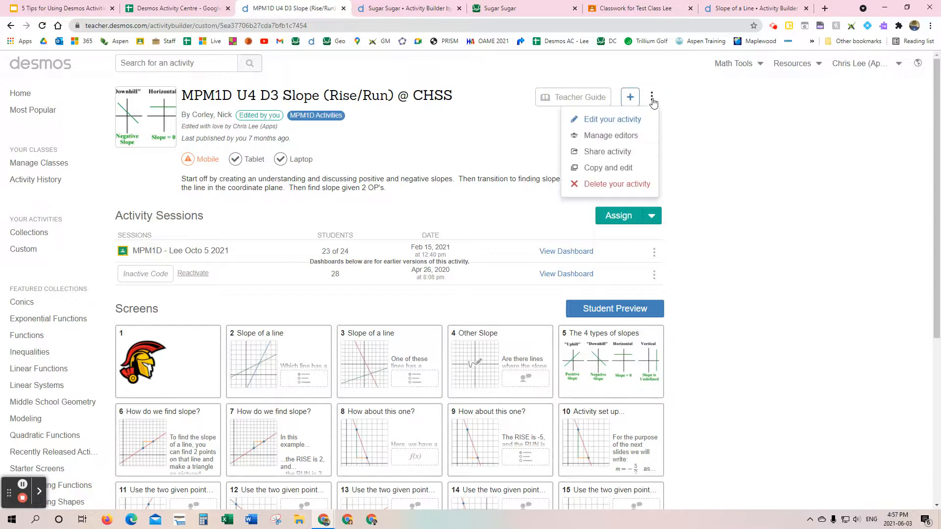
click(611, 171)
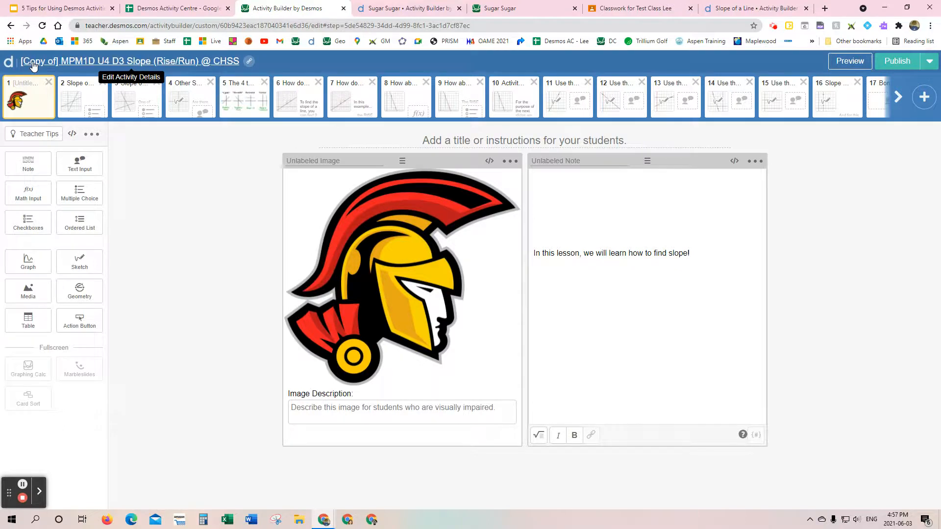
click(107, 62)
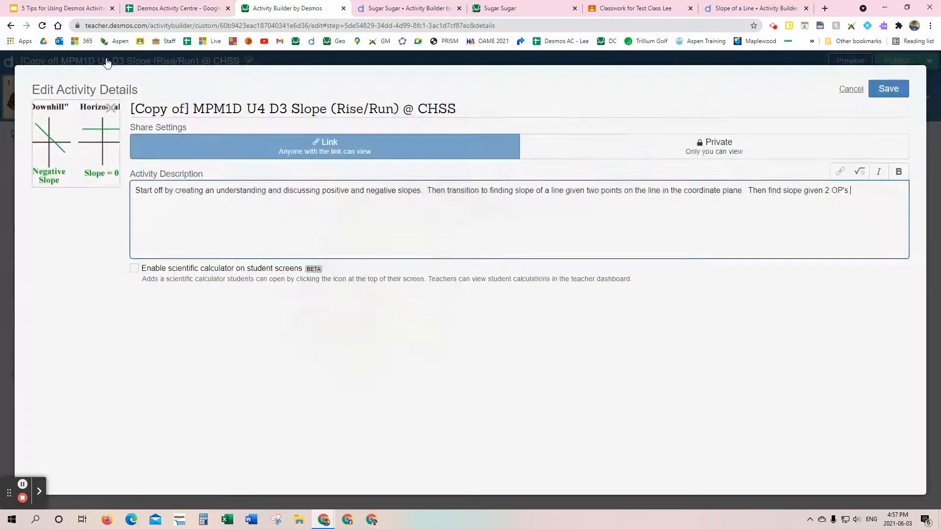
drag(287, 108, 124, 107)
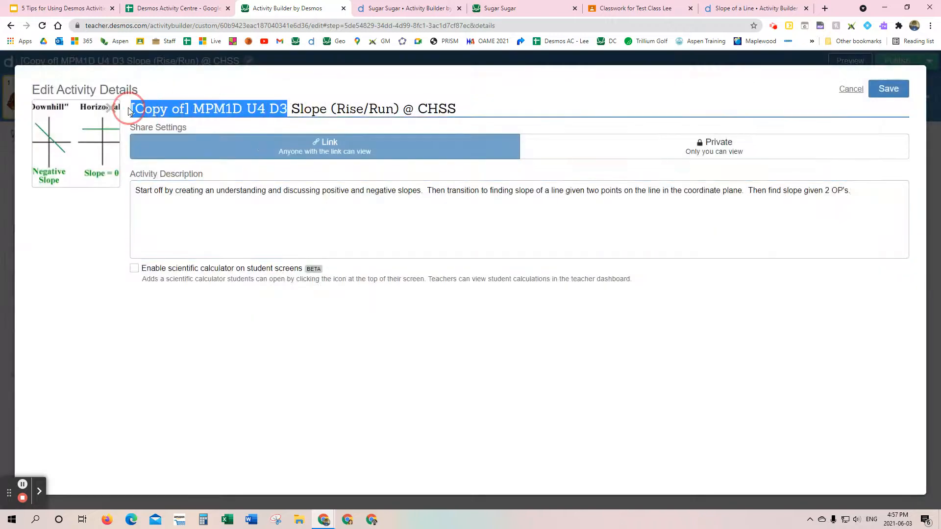
key(BackSpace)
key(Delete)
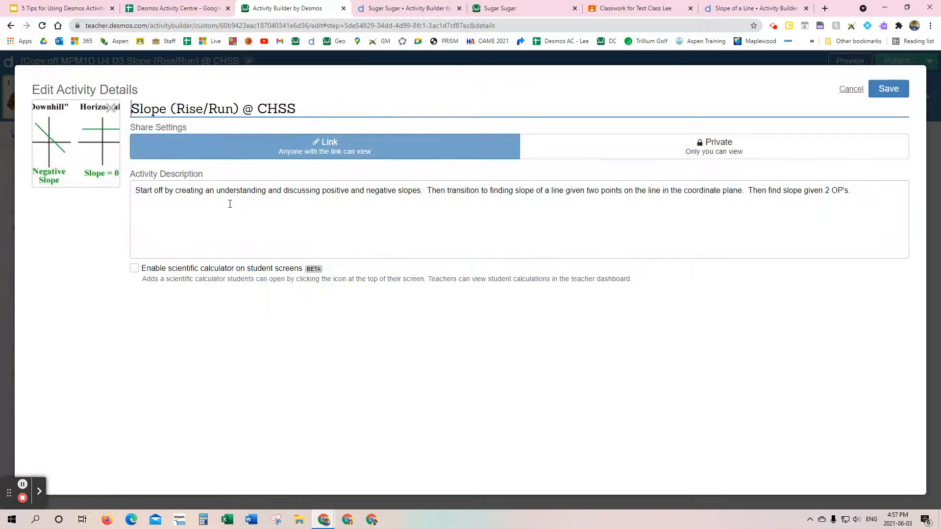
click(307, 105)
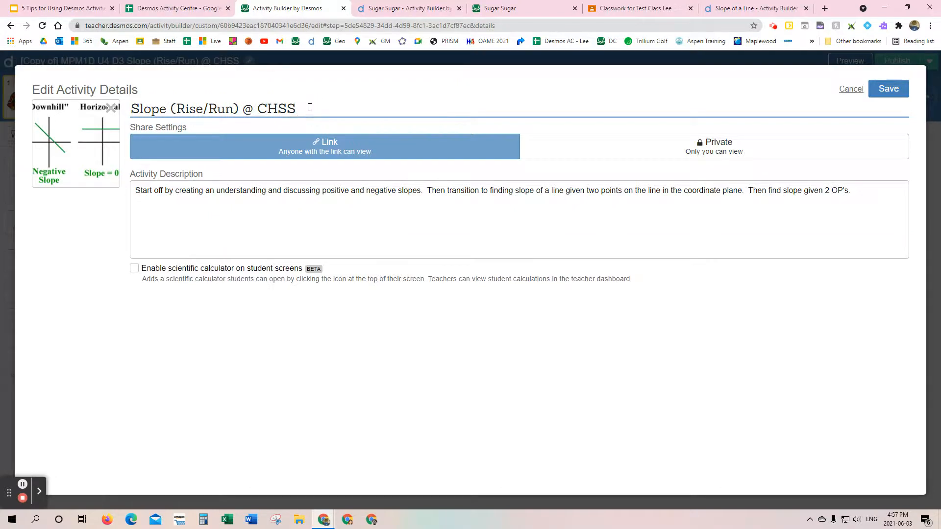
key(BackSpace)
key(BackSpace)
key(BackSpace)
key(BackSpace)
key(BackSpace)
key(BackSpace)
text())
click(888, 89)
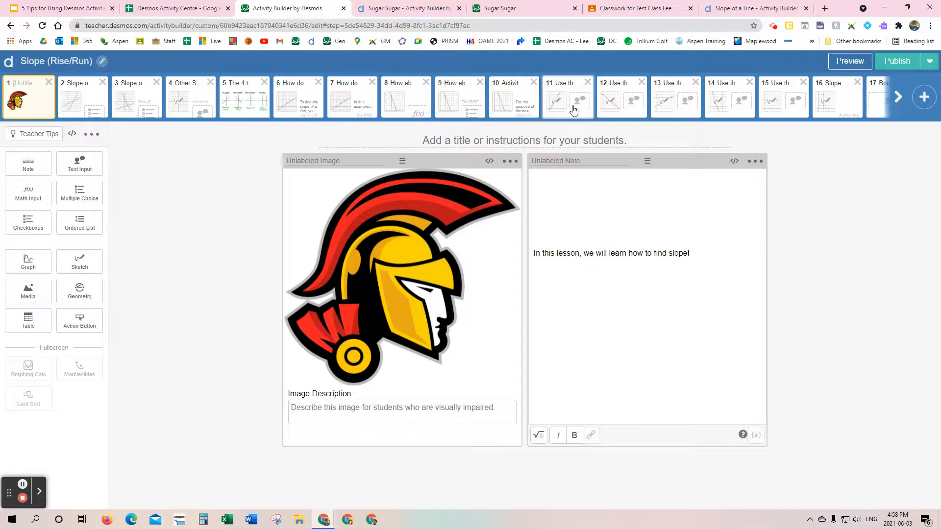
Step: Move the screen The 4 types of slopes to the end of the activity and delete the opening mascot screen
click(248, 104)
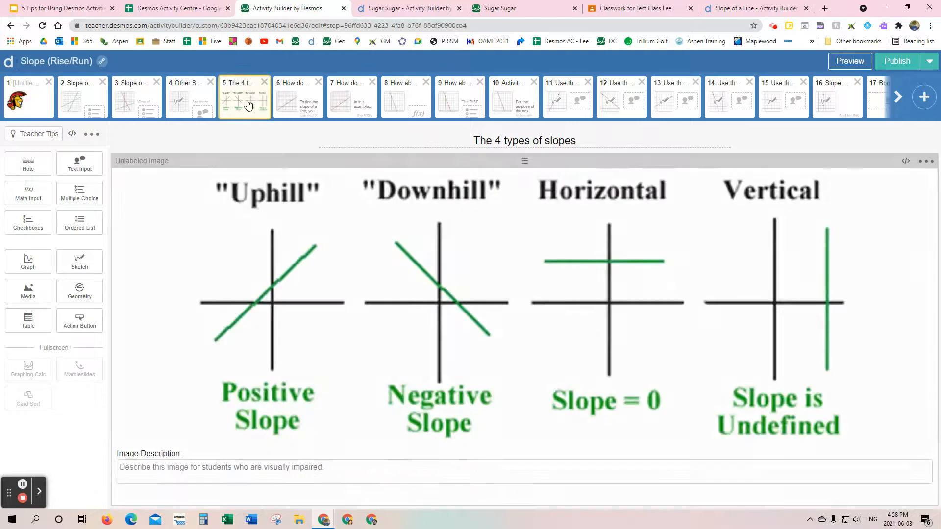
drag(252, 99, 858, 100)
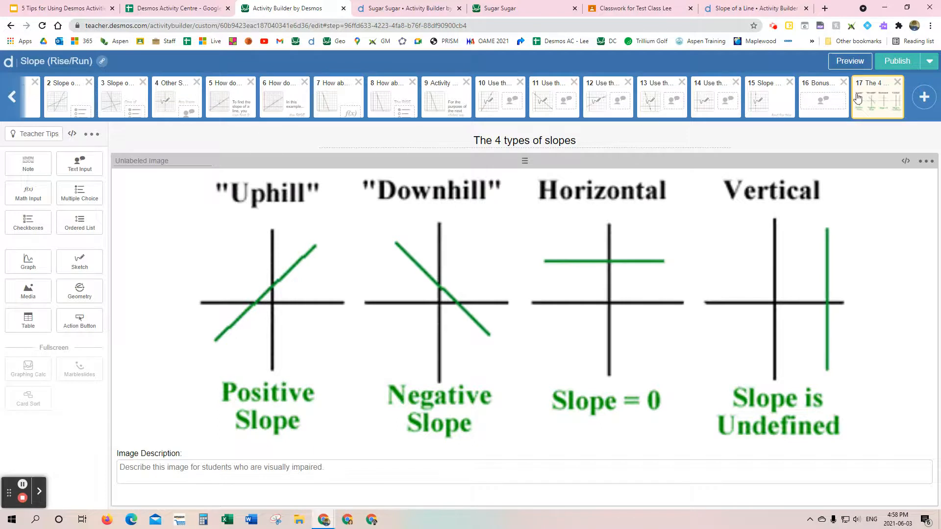
click(14, 97)
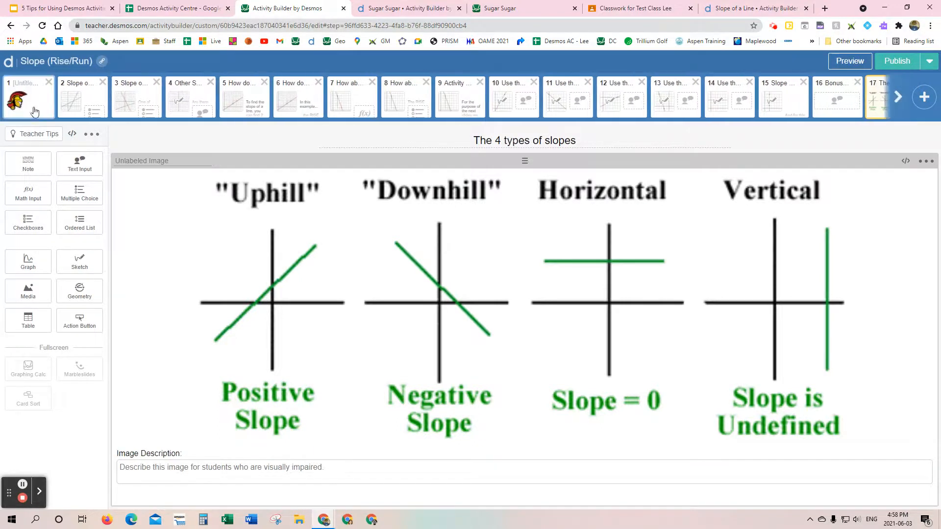
click(34, 98)
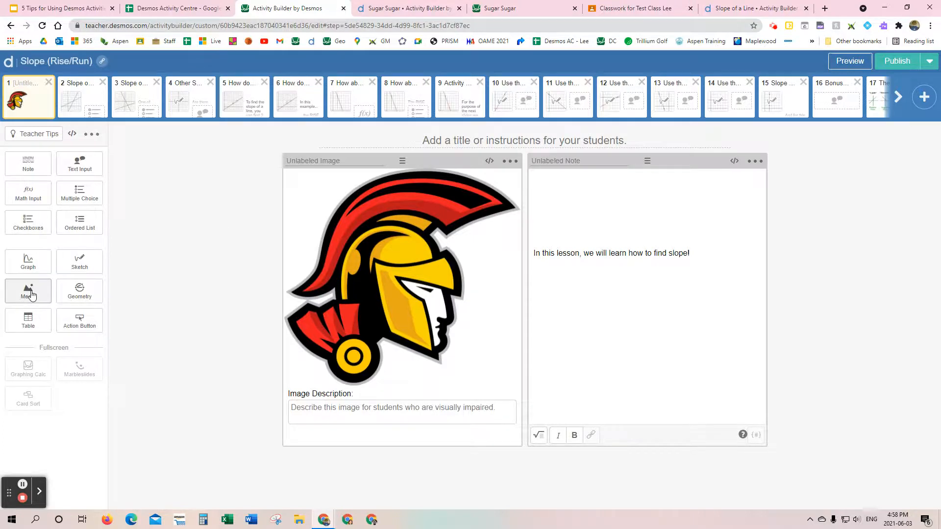
click(49, 83)
click(539, 125)
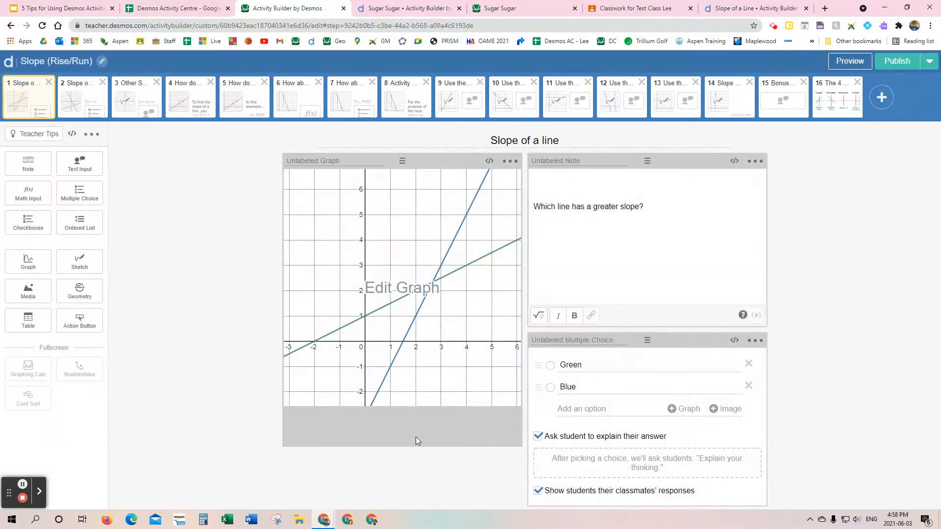
Step: Look through screens 2 to 5, 10 and 11 of the copied activity in the editor
click(73, 100)
click(132, 104)
click(195, 101)
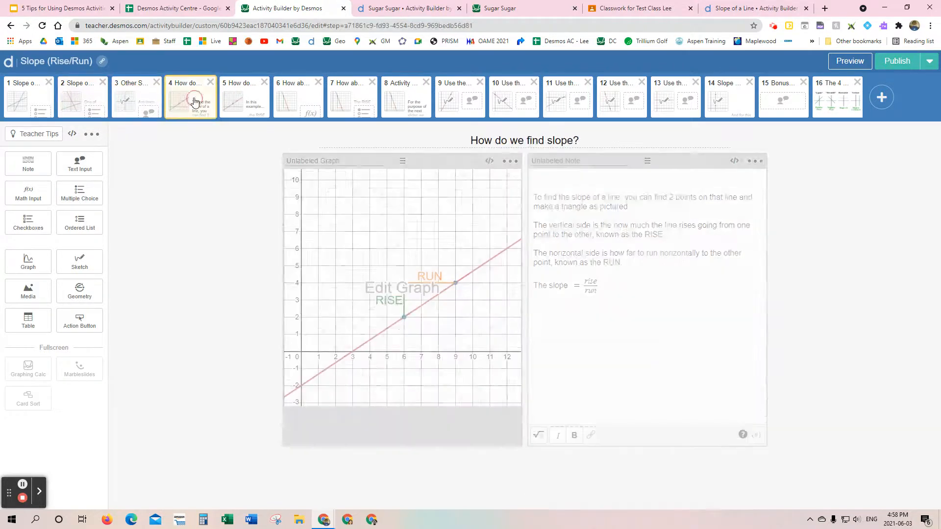
click(246, 101)
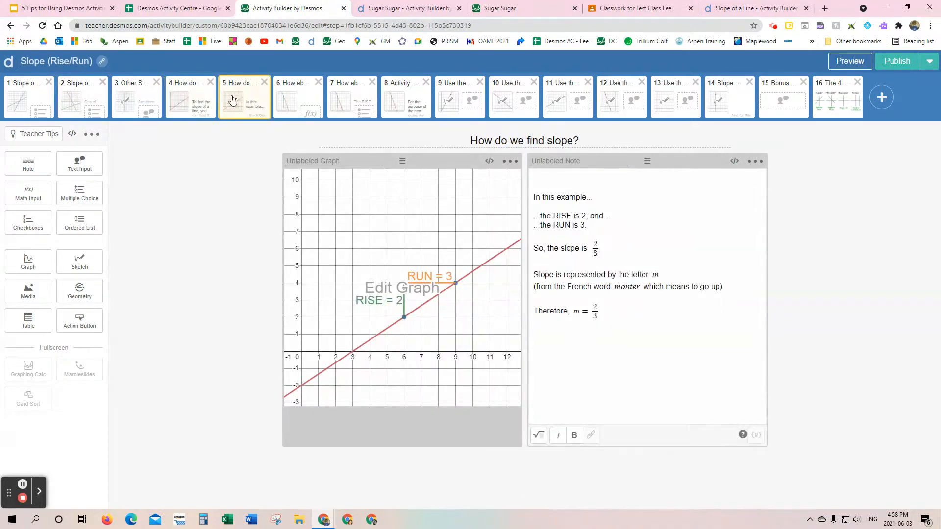
click(508, 97)
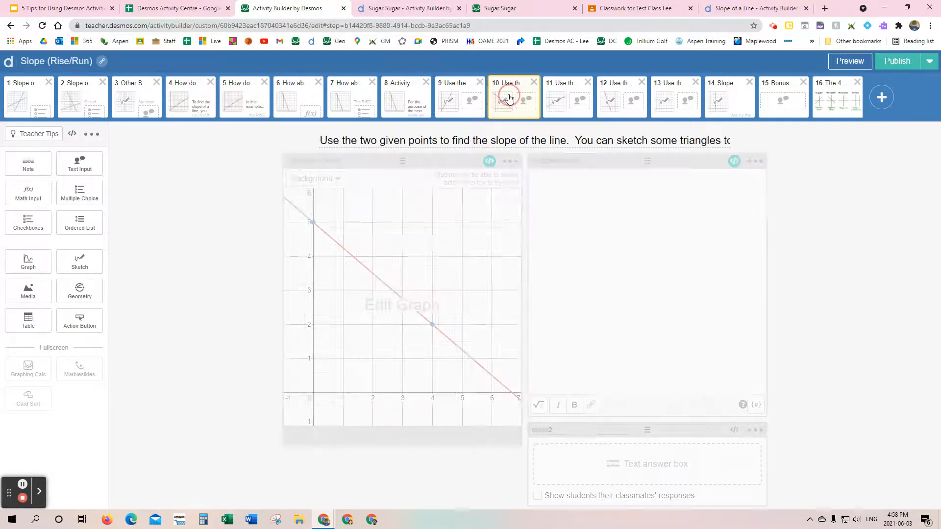
click(567, 100)
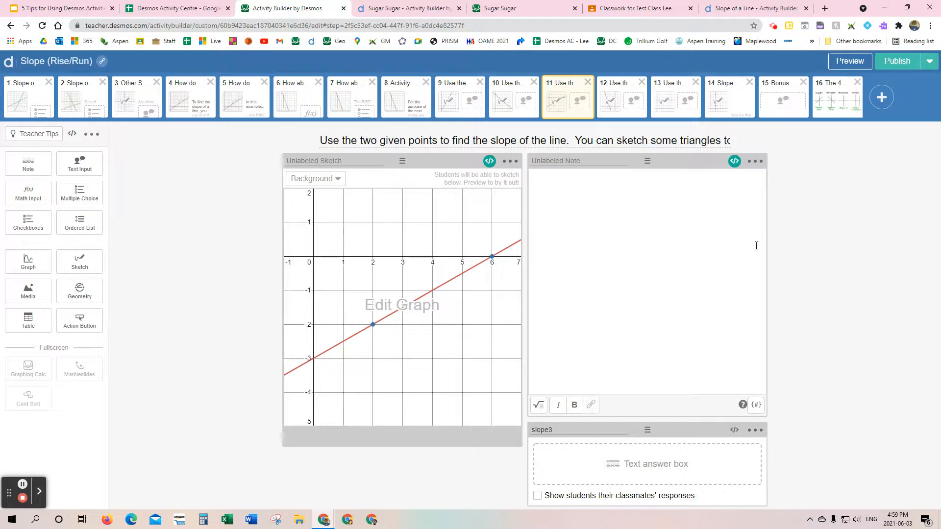
Step: Preview screen 11 as a student, sketch a slope triangle between (2, -2) and (6, 0), and enter the unsimplified slope 2/4
click(845, 63)
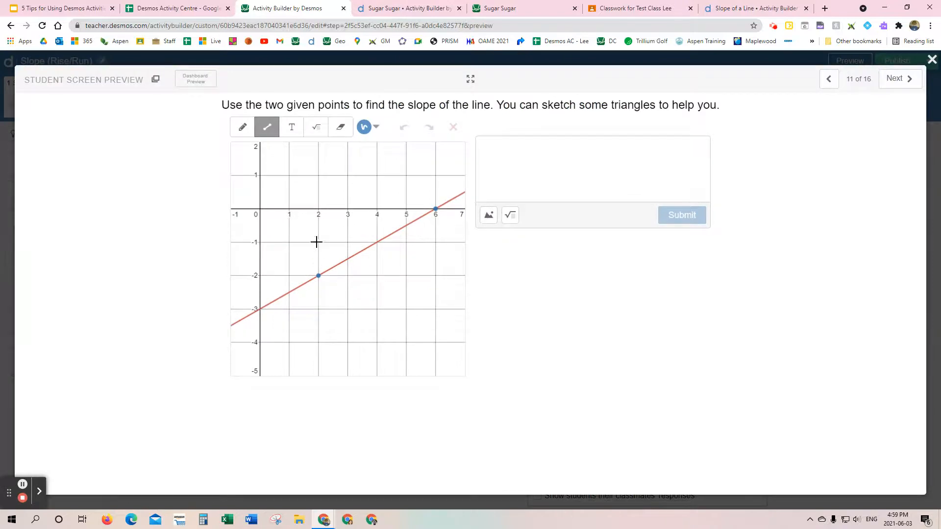
mouse_move(319, 275)
mouse_down()
mouse_move(319, 210)
mouse_move(434, 209)
mouse_up()
click(549, 141)
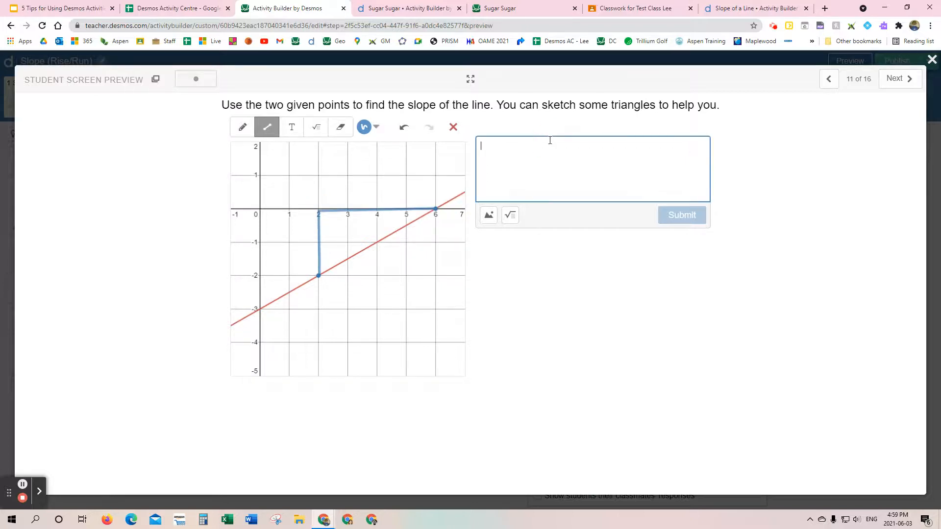
text(2/4)
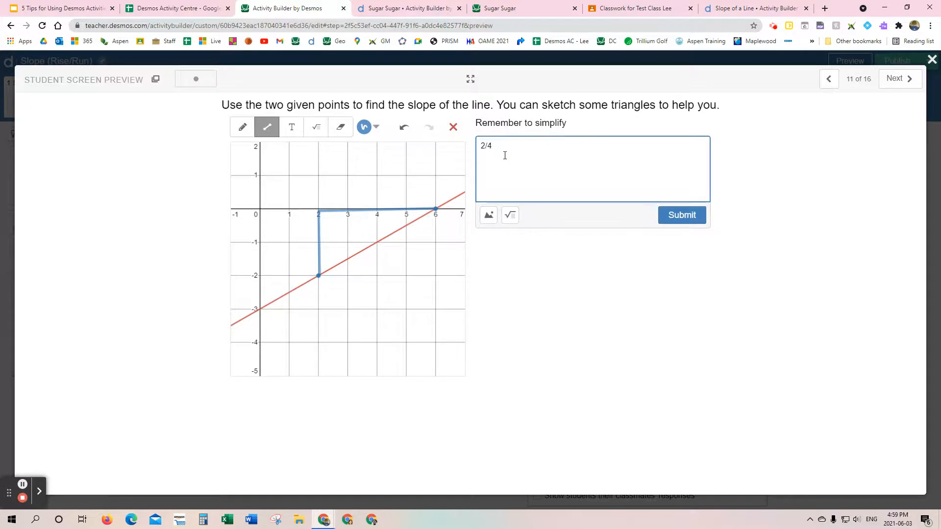
Step: Replace the slope answer with 1/2, submit it, and advance to screen 12
key(BackSpace)
key(BackSpace)
key(BackSpace)
text(1/2)
click(684, 216)
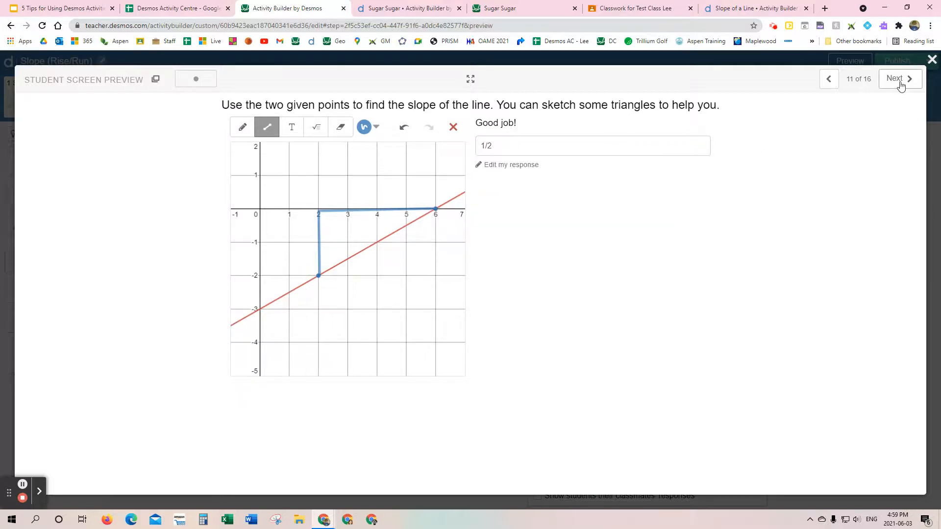
click(885, 90)
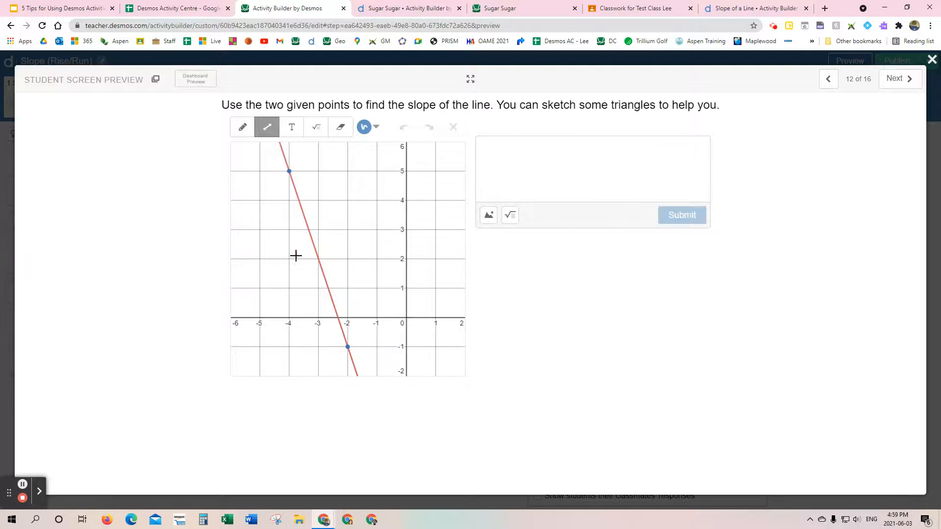
Step: Scribble several random straight and freehand strokes across the graph on screen 12
mouse_move(295, 255)
mouse_down()
mouse_move(235, 378)
mouse_move(445, 284)
mouse_up()
drag(346, 197, 352, 198)
drag(339, 317, 465, 286)
drag(249, 235, 465, 202)
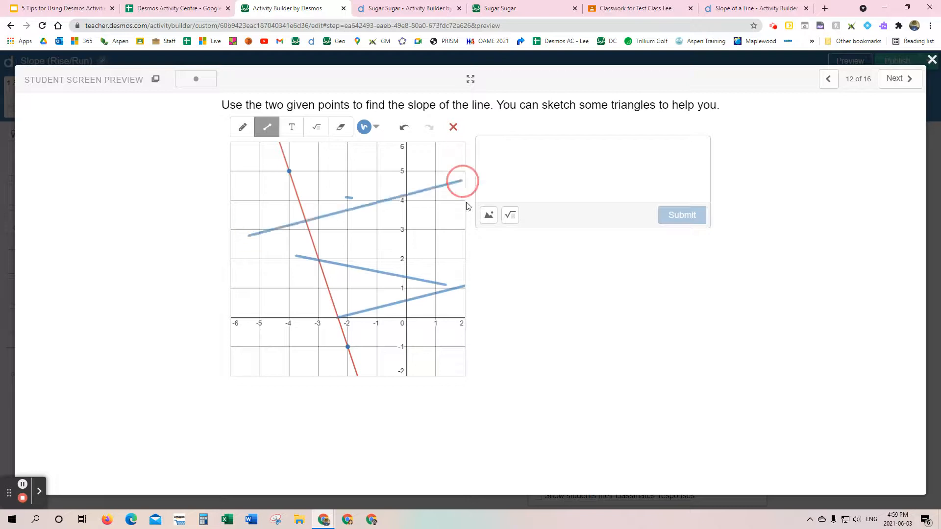
mouse_move(376, 321)
mouse_down()
mouse_move(435, 225)
mouse_move(246, 254)
mouse_up()
click(243, 127)
drag(439, 203, 382, 284)
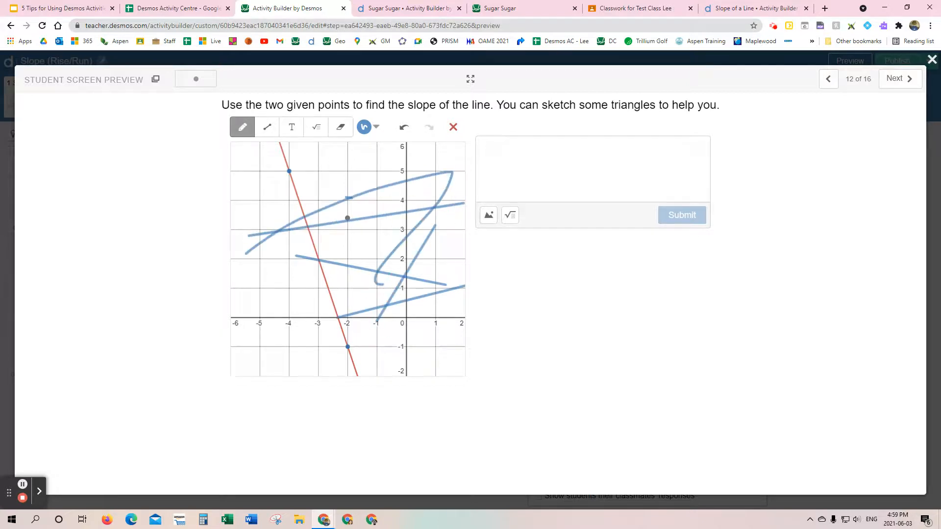
Step: Submit the nonsense answer "fedsfefsw" for the slope on screen 12 and close the student preview
click(577, 153)
text(fedsfefsw)
click(682, 228)
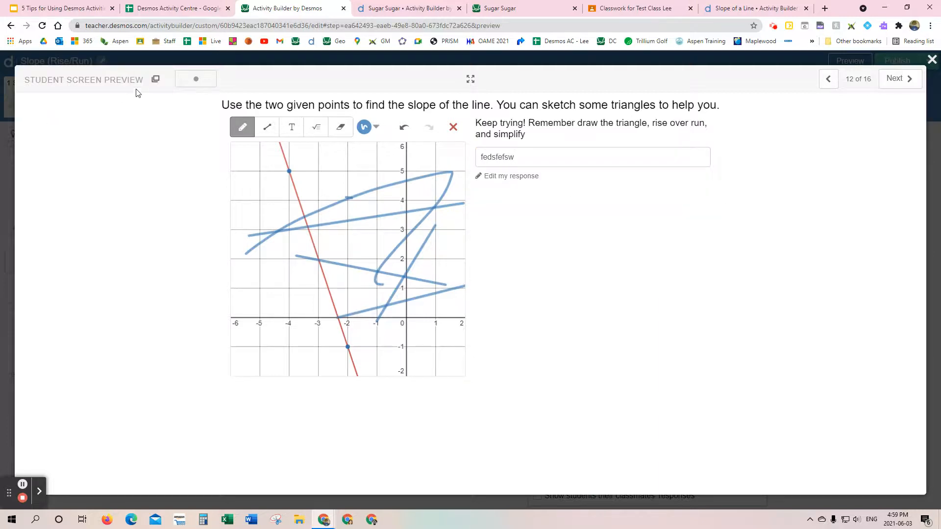
click(931, 60)
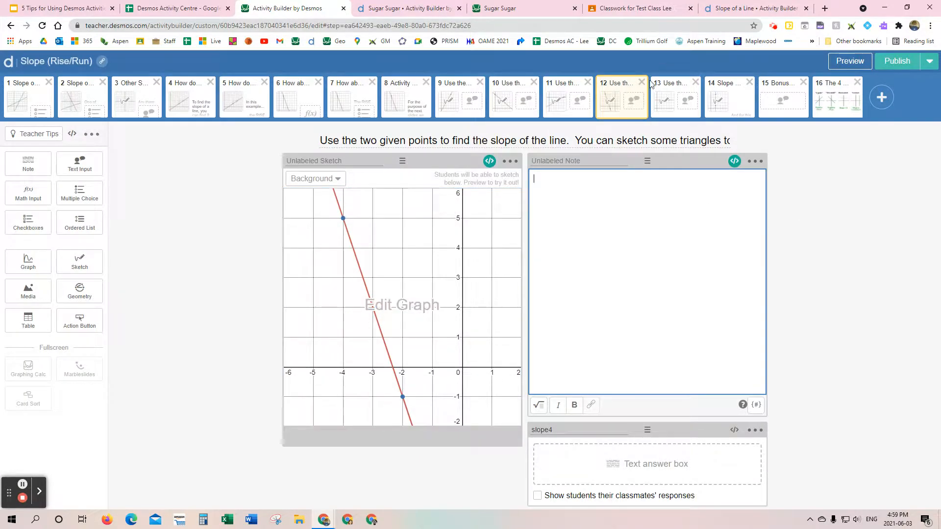
Step: Preview screen 12 as a student again, sketch one straight line across the graph, and return to the editor
click(849, 62)
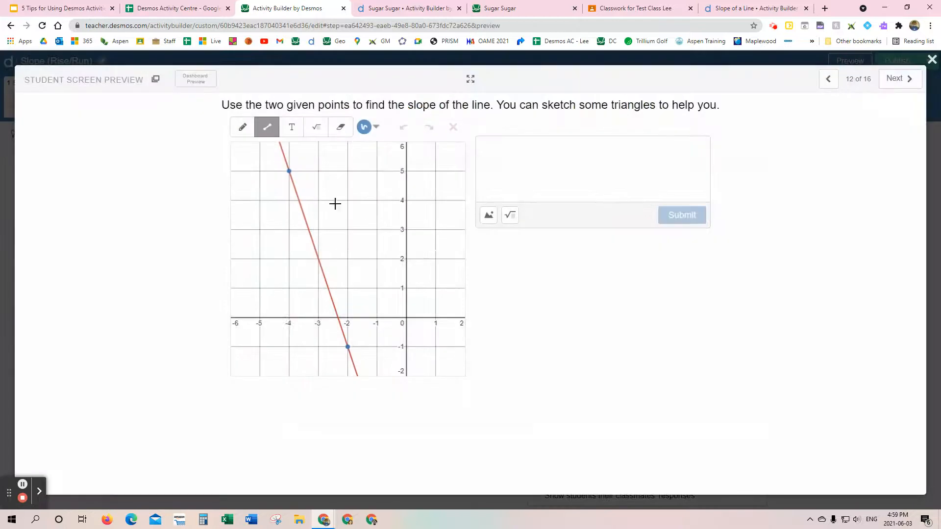
drag(288, 235, 417, 290)
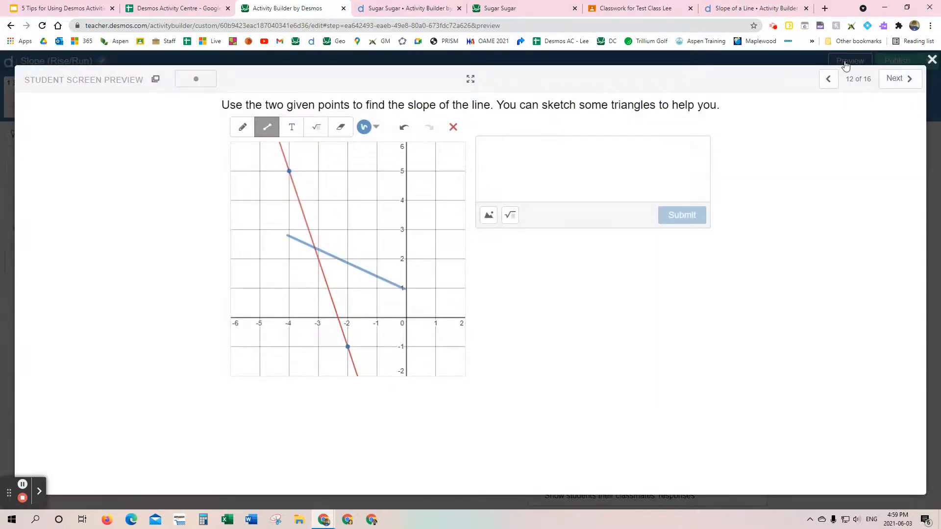
click(931, 59)
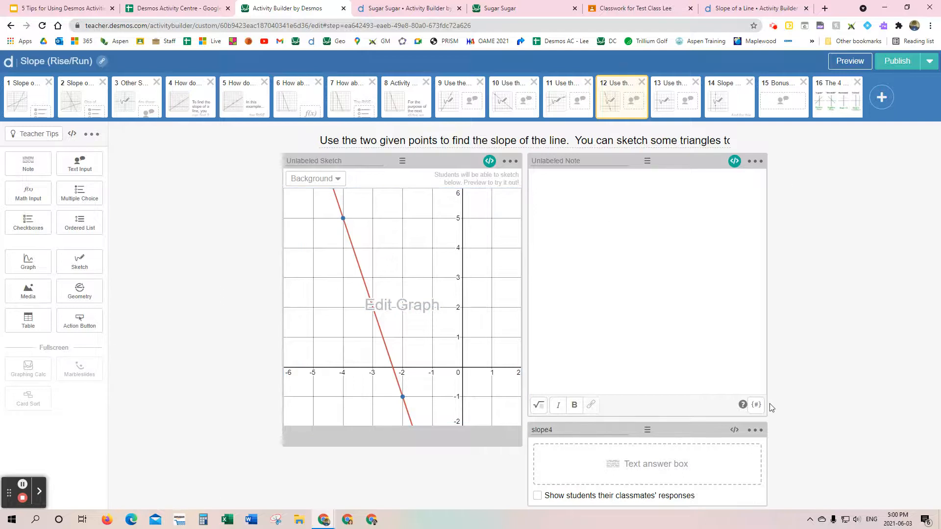
click(850, 61)
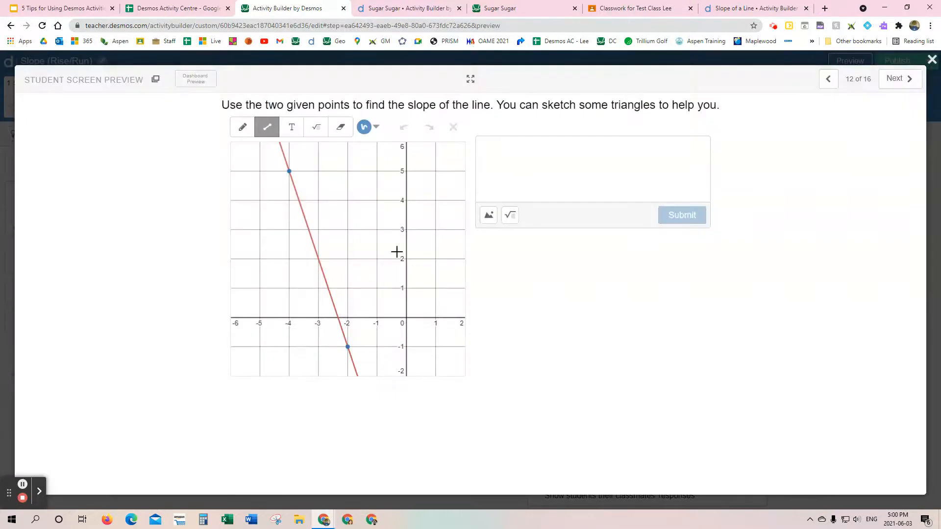
click(932, 60)
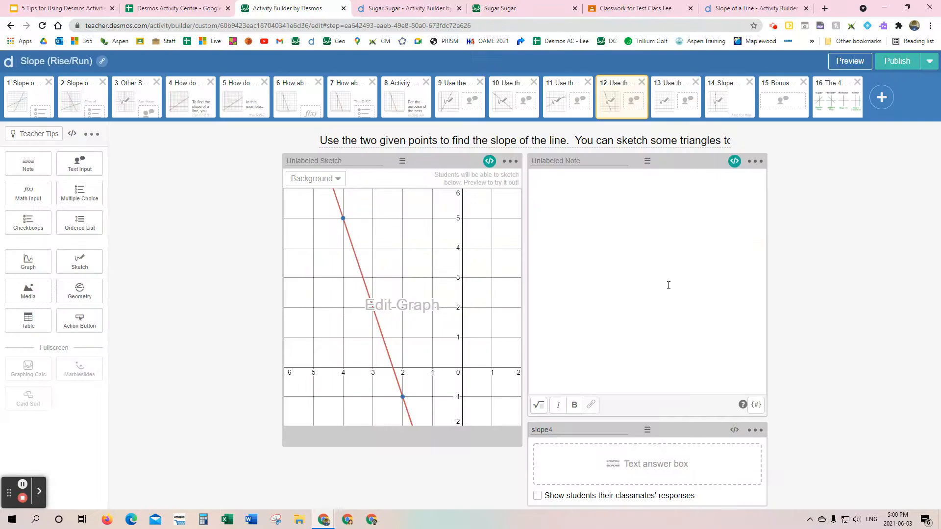
Step: Preview screens 13 to 15 as a student, examining the horizontal-line, undefined-slope and bonus questions, and return to the editor
click(674, 98)
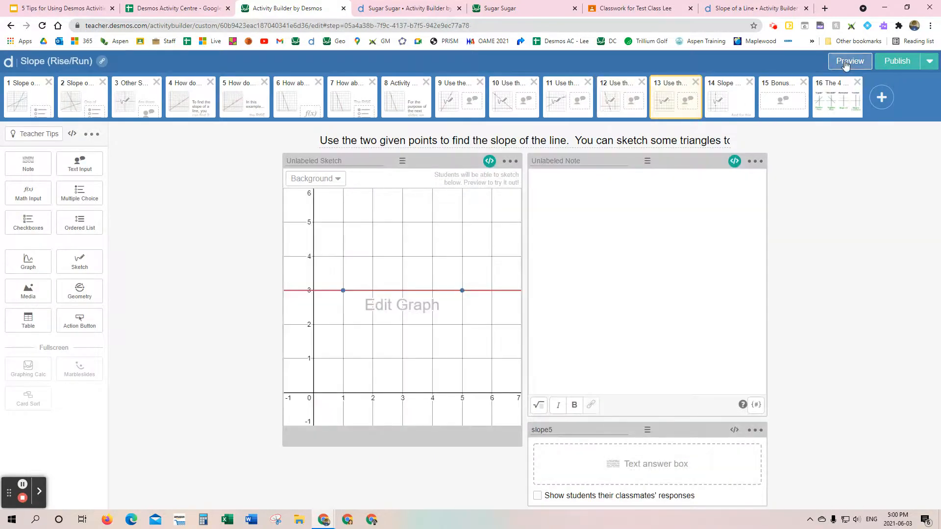
click(846, 62)
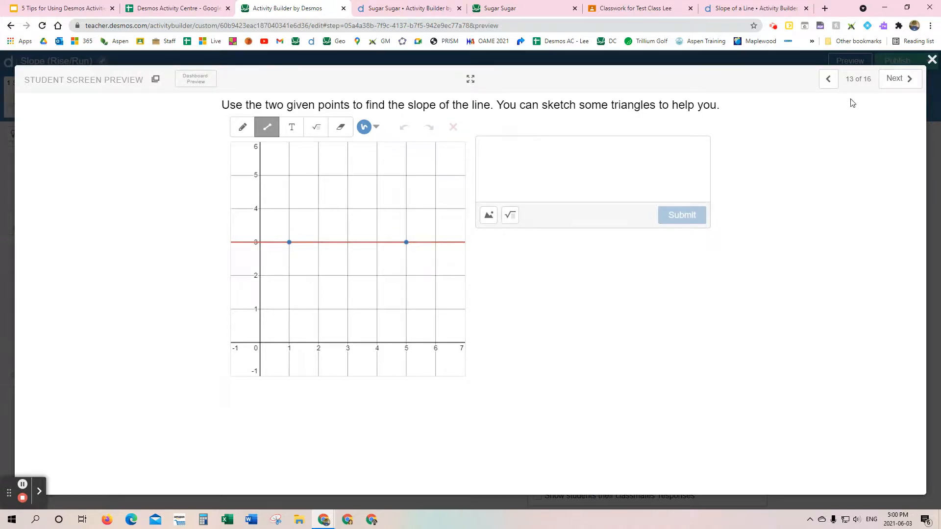
click(895, 80)
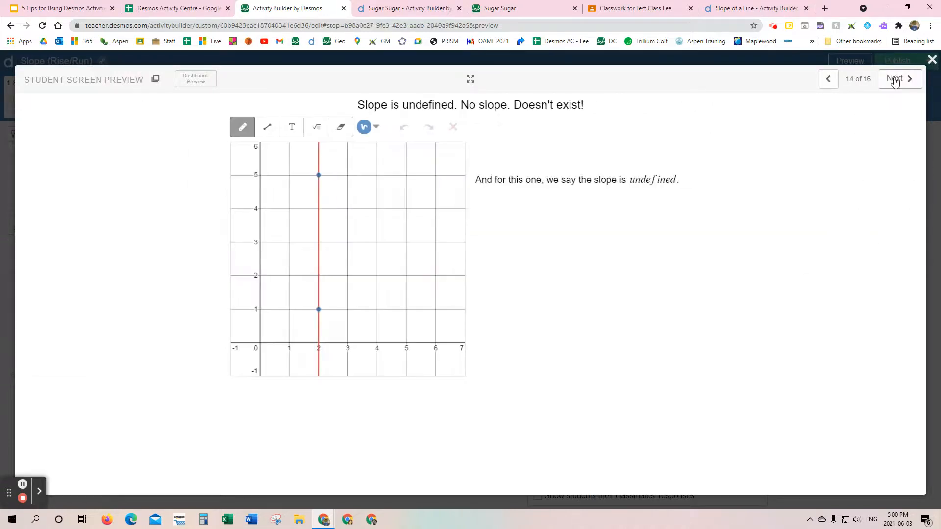
click(894, 79)
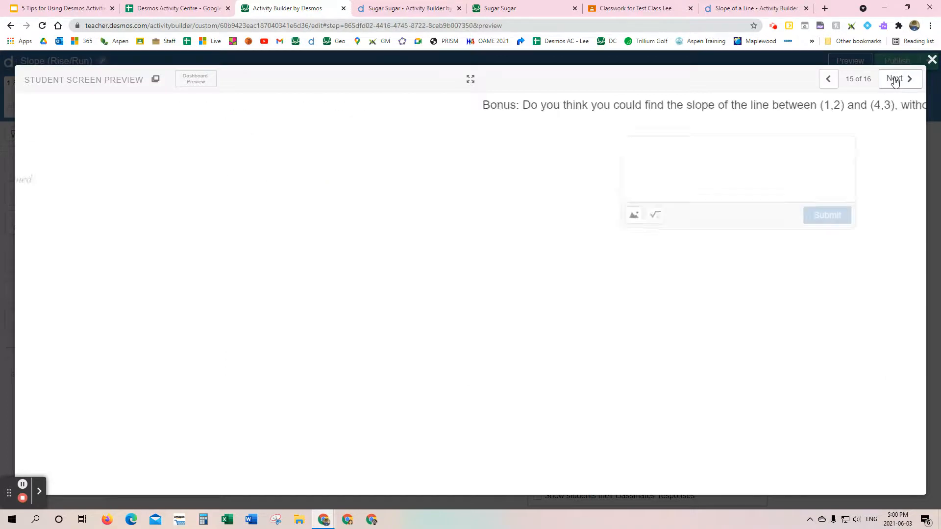
click(828, 80)
click(827, 80)
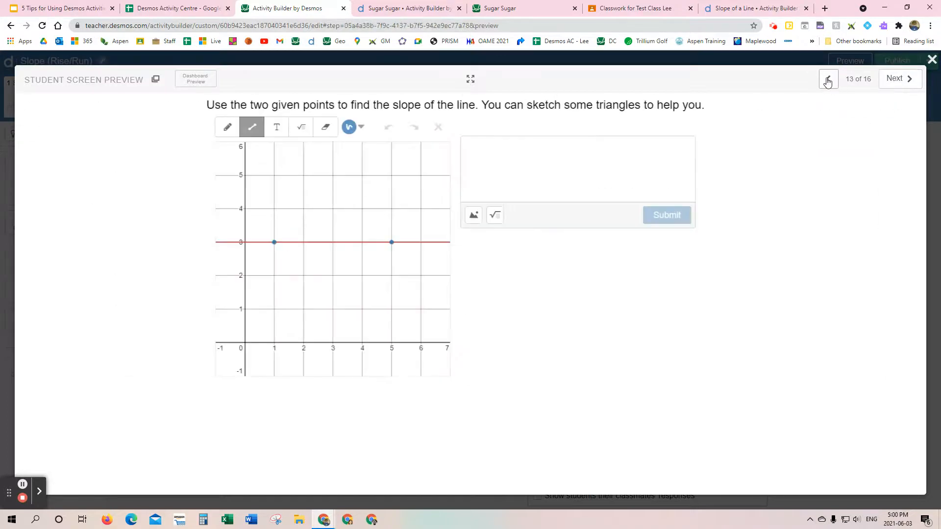
click(910, 80)
click(910, 80)
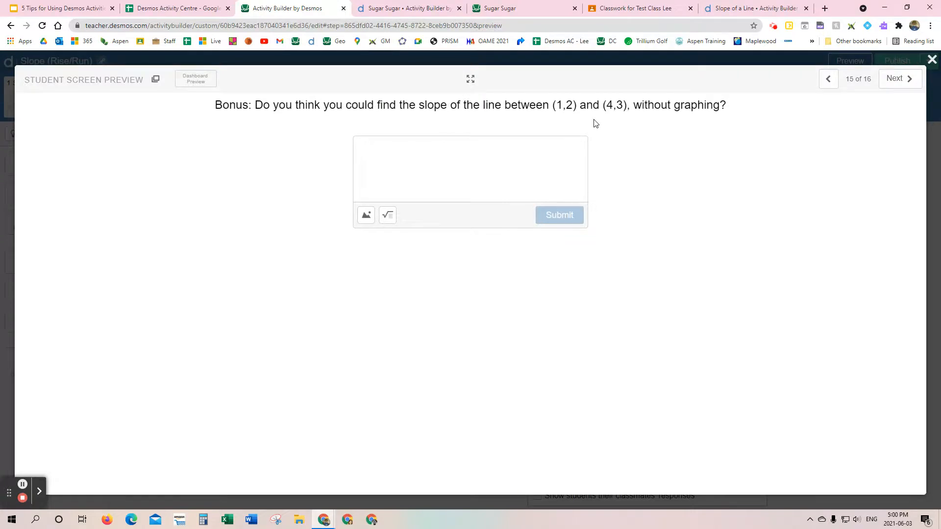
click(828, 80)
click(828, 80)
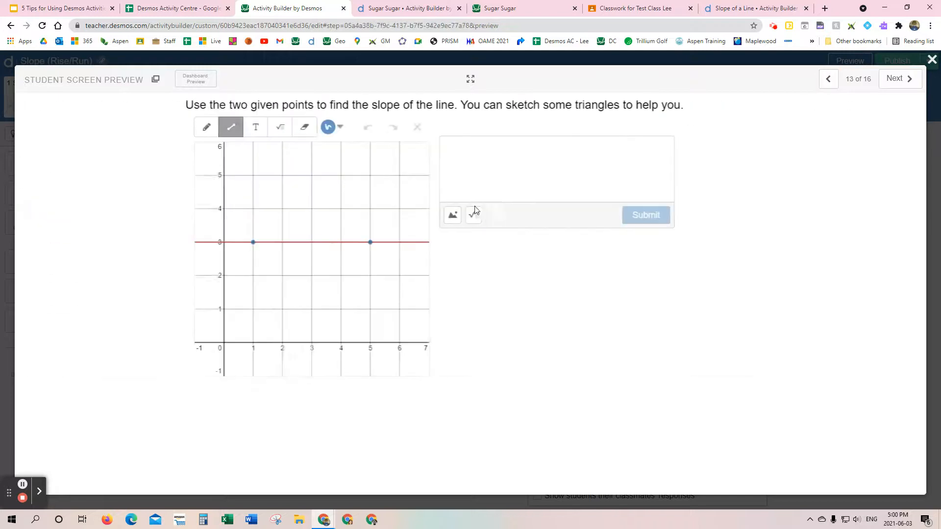
click(932, 59)
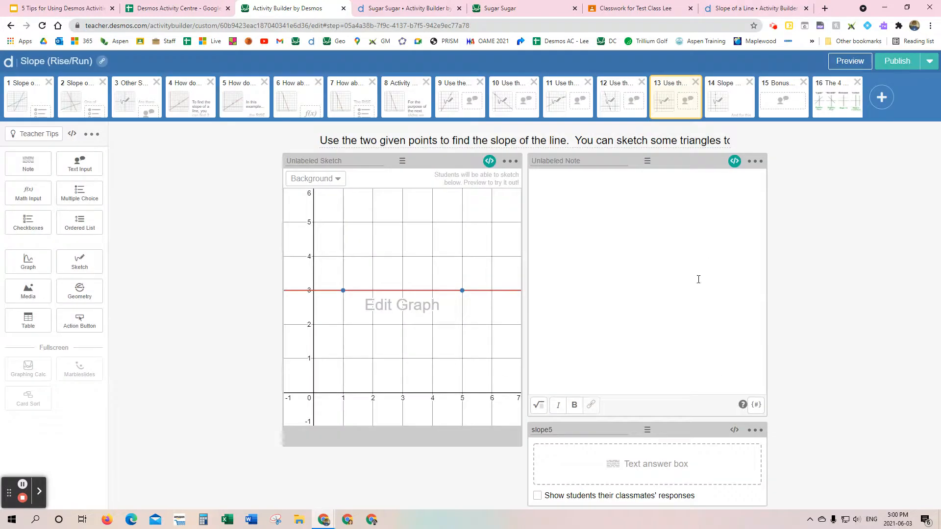
Step: Delete the horizontal-line question, the undefined-slope screen and the bonus question from the activity
click(695, 82)
click(565, 129)
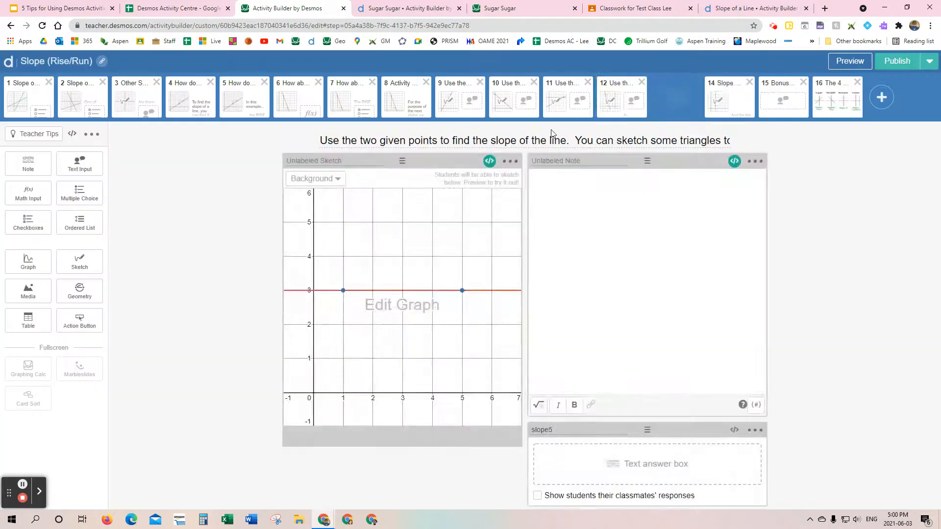
click(661, 98)
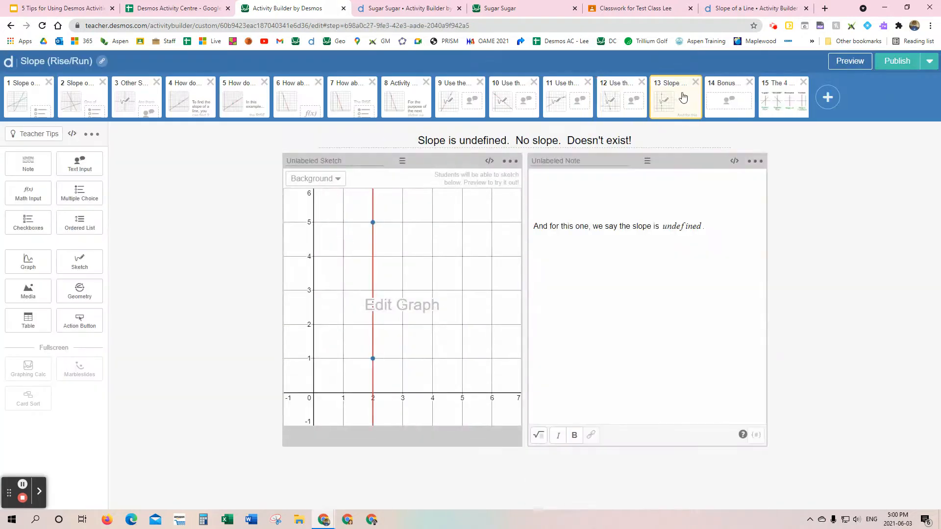
click(695, 82)
click(541, 126)
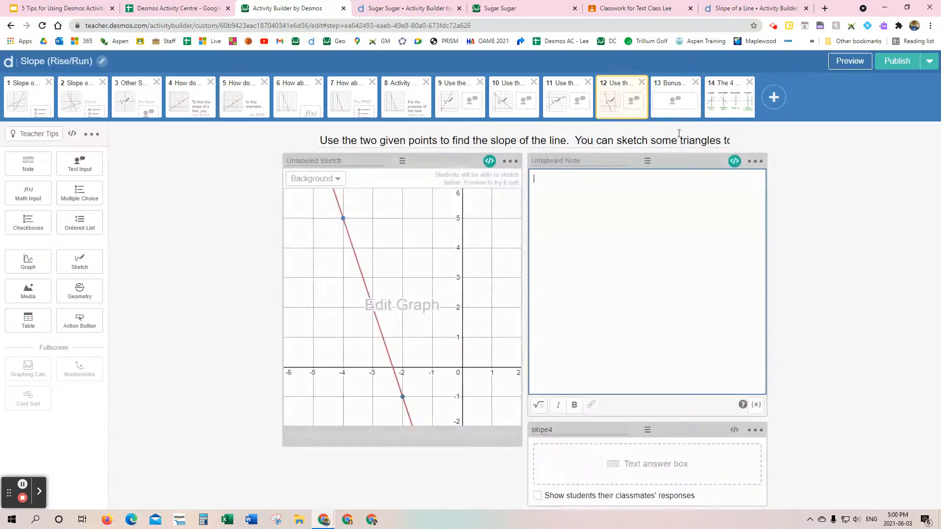
click(676, 99)
click(695, 83)
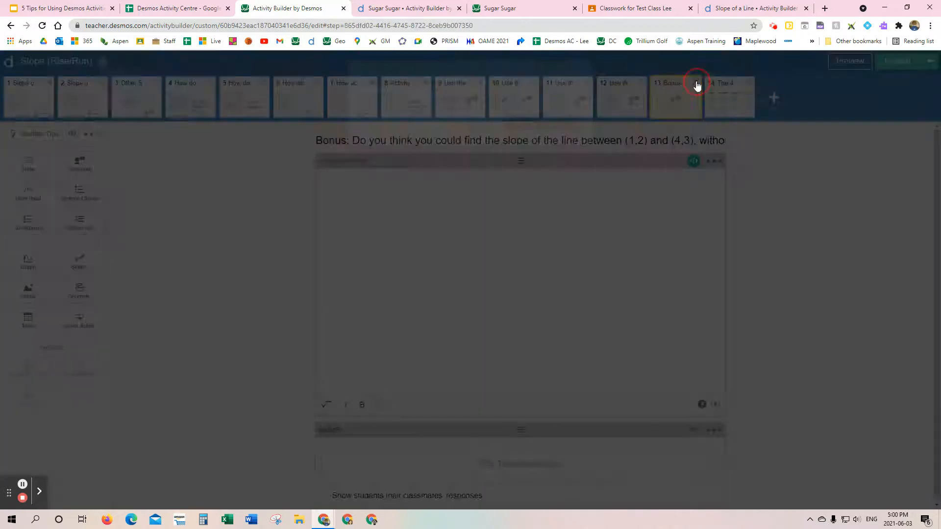
click(552, 130)
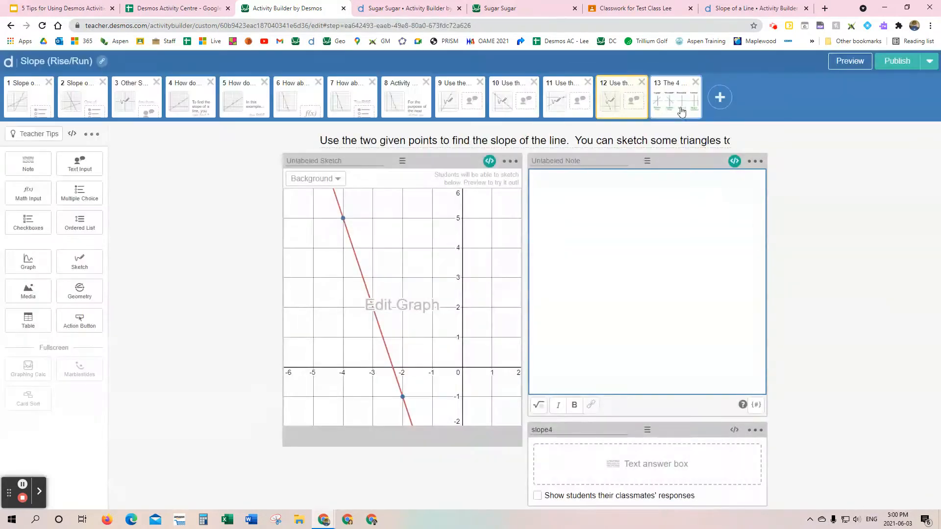
Step: Look through the four types of slopes screen, the activity set-up screen and the slope practice screens
click(676, 98)
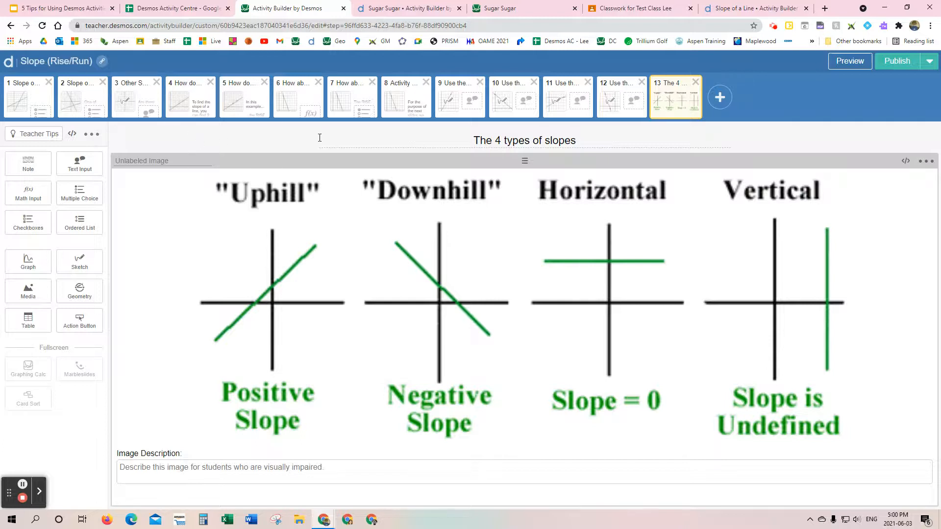
click(416, 109)
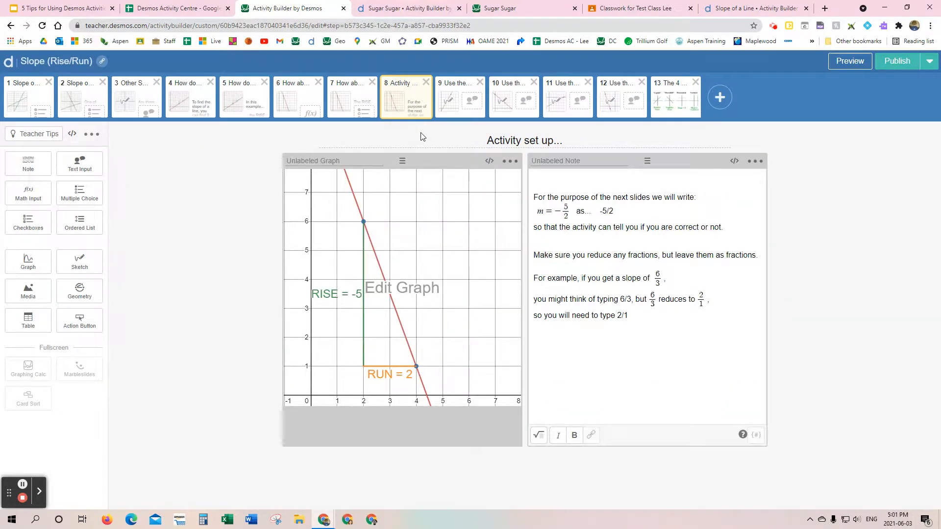
click(449, 111)
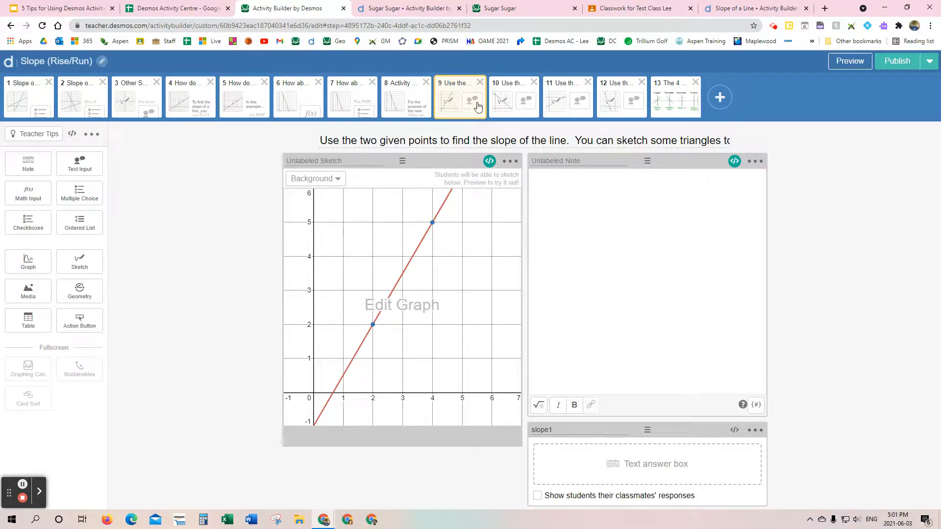
click(558, 101)
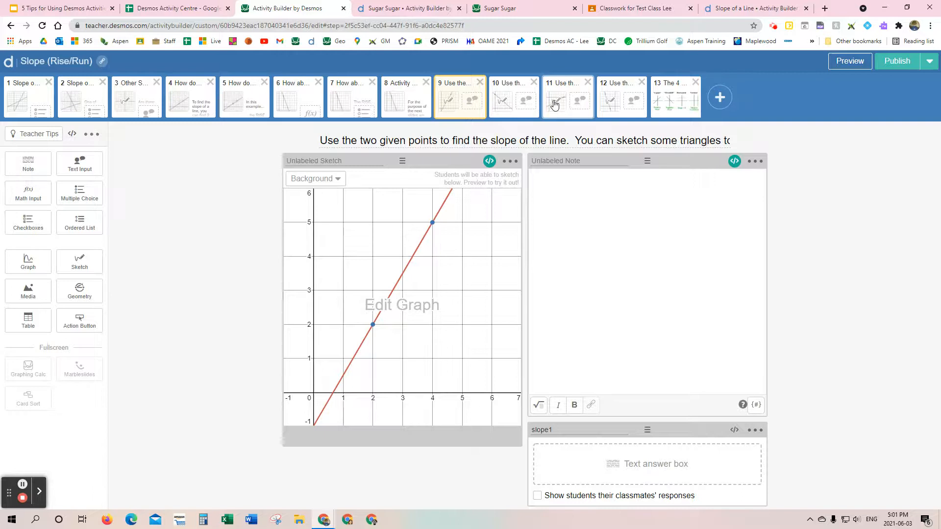
Step: Duplicate screen 9, compare the original with its copy, and open the copy on screen 10
click(450, 104)
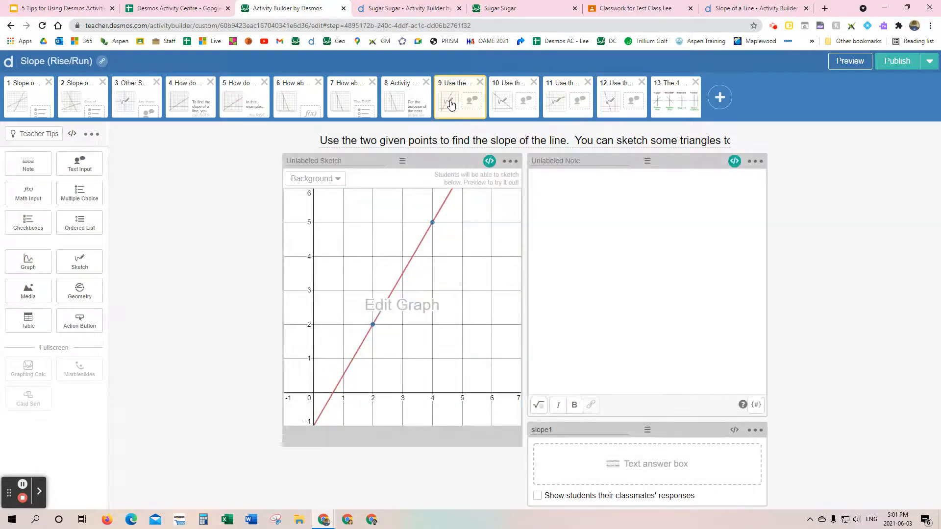
click(92, 135)
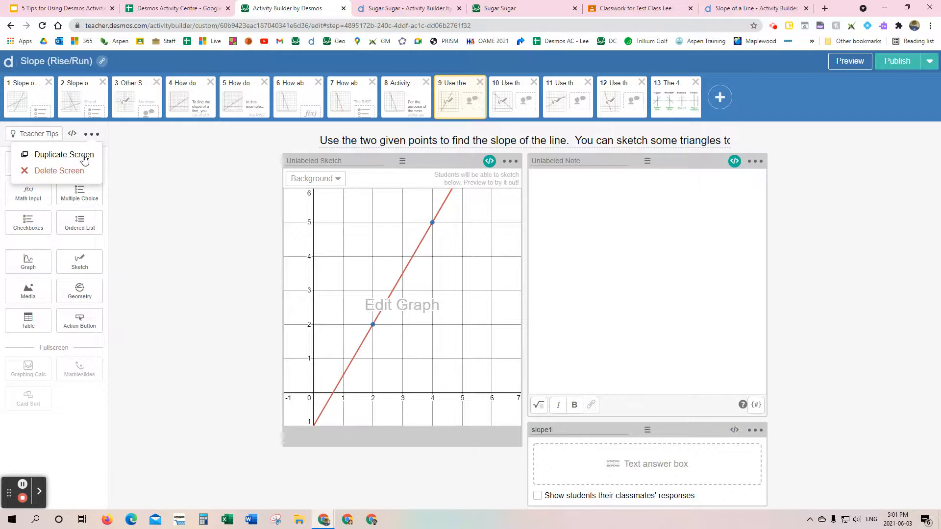
click(85, 156)
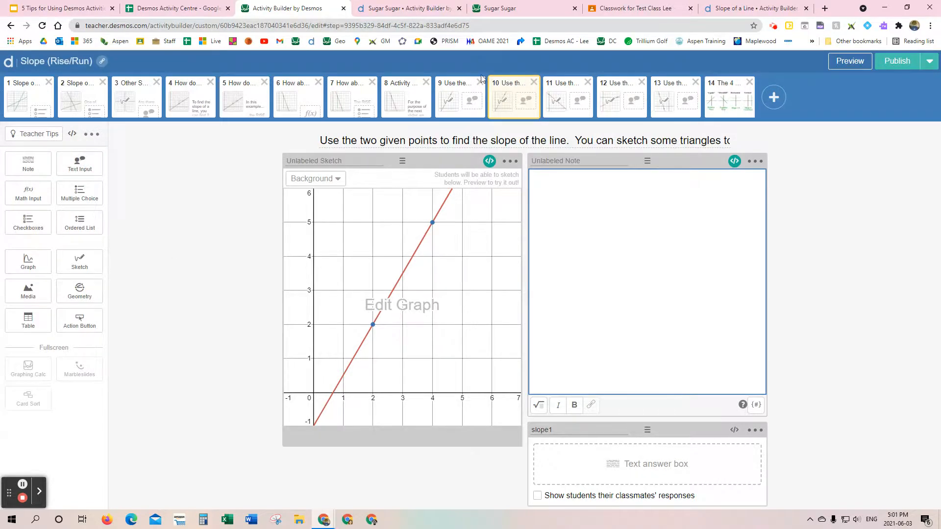
click(462, 100)
click(511, 100)
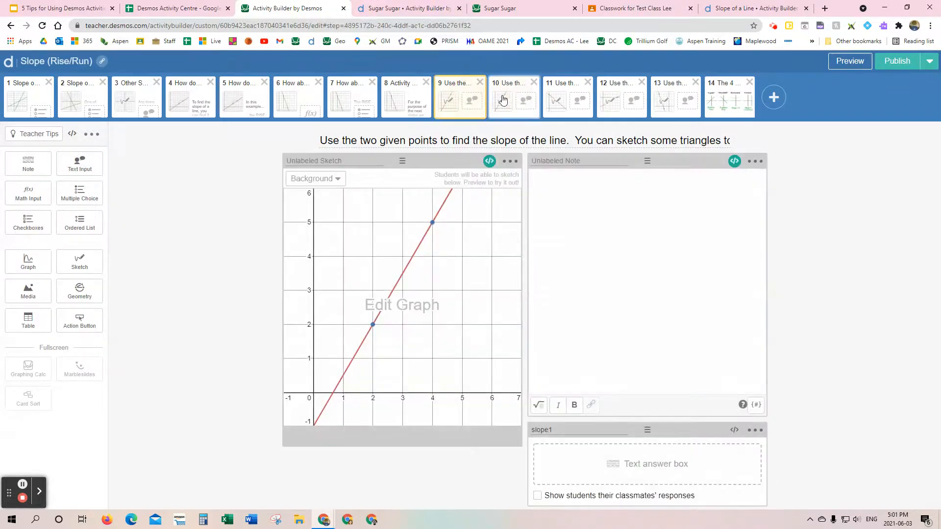
click(465, 100)
click(531, 104)
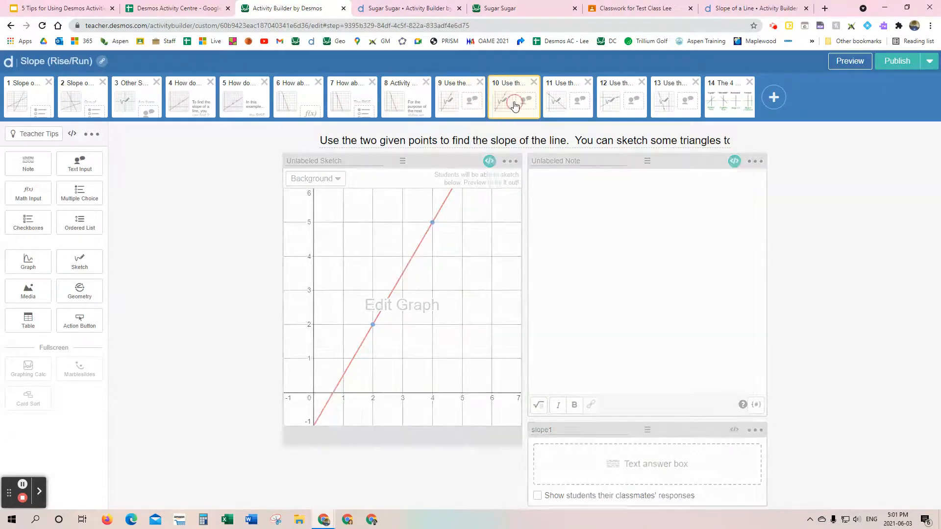
Step: Open the graph on screen 10 for editing and change the line's equation to y = 2/2 x
click(420, 308)
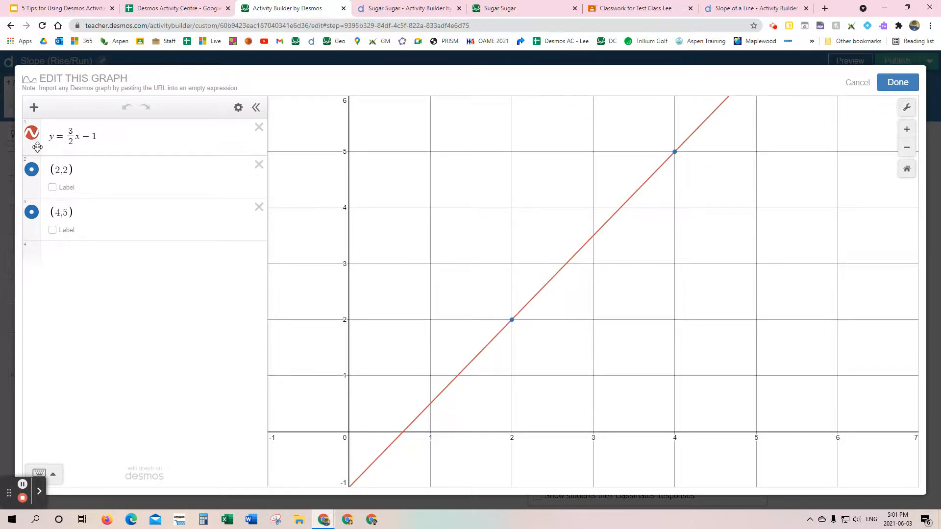
click(72, 131)
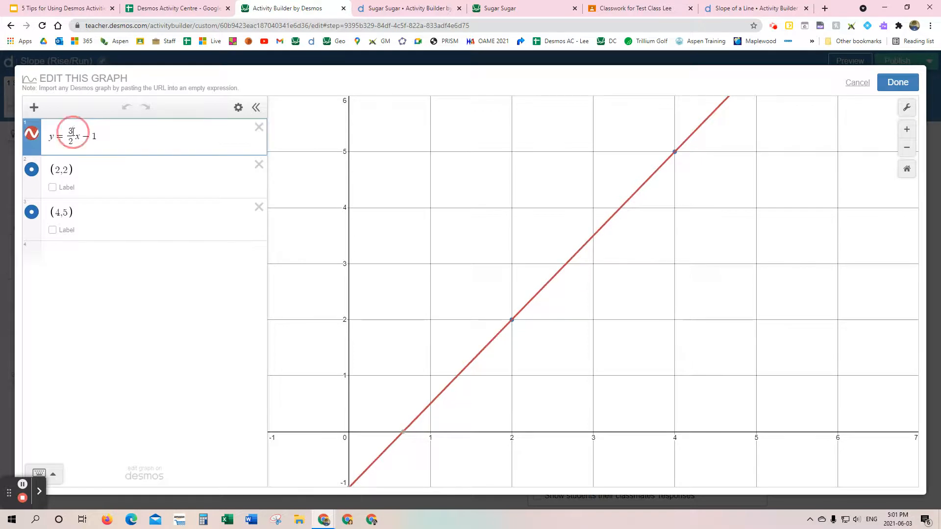
key(BackSpace)
text(2)
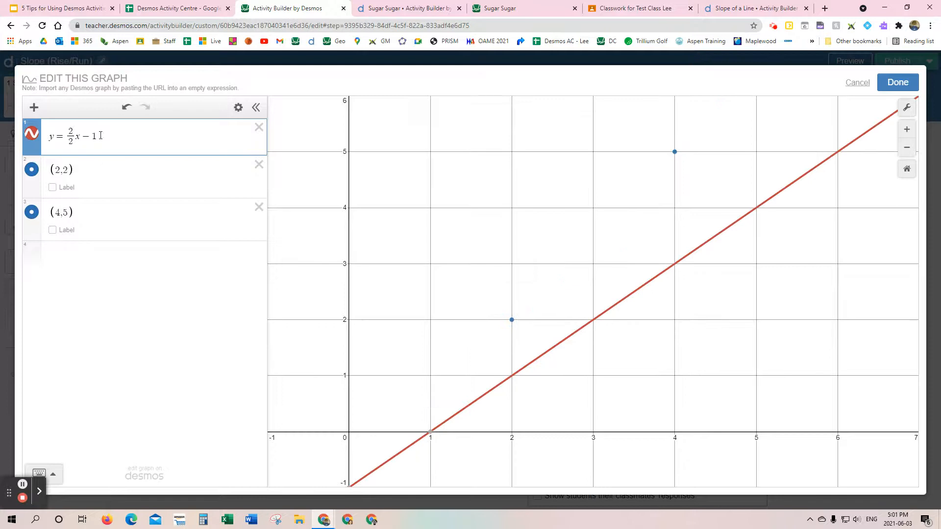
key(BackSpace)
key(BackSpace)
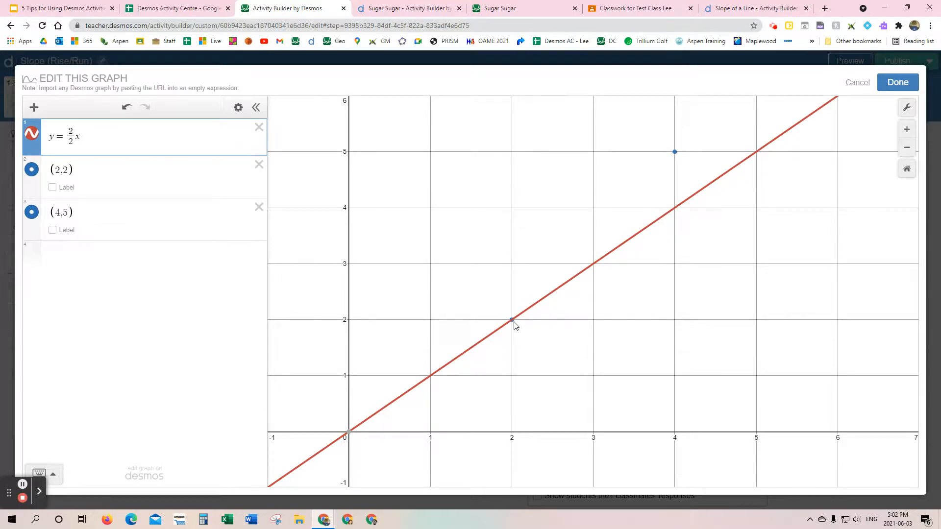
Step: Change the second plotted point to (4,4) and save the graph on screen 10
click(76, 135)
click(64, 212)
text(4)
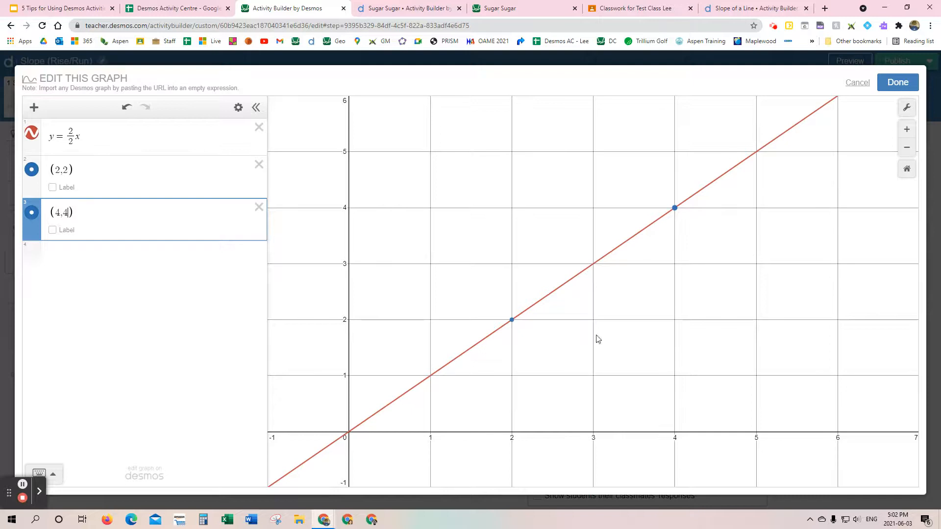
click(915, 82)
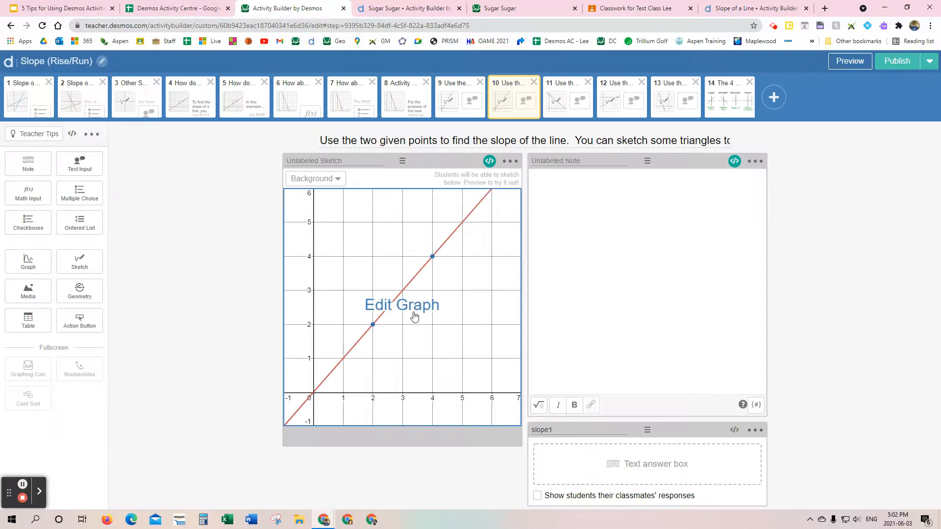
Step: Preview screen 10 as a student, compare it with screen 9, test the answer 2/2, and close the preview
click(855, 66)
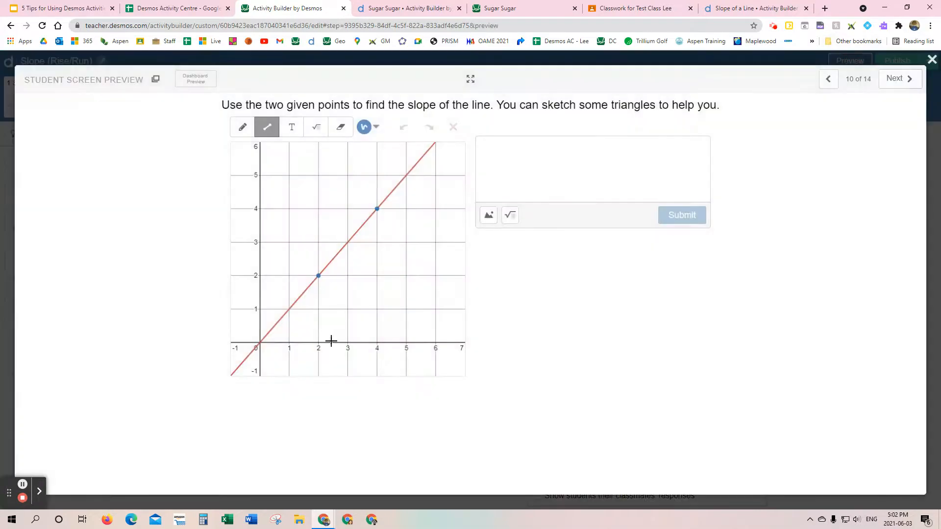
click(832, 79)
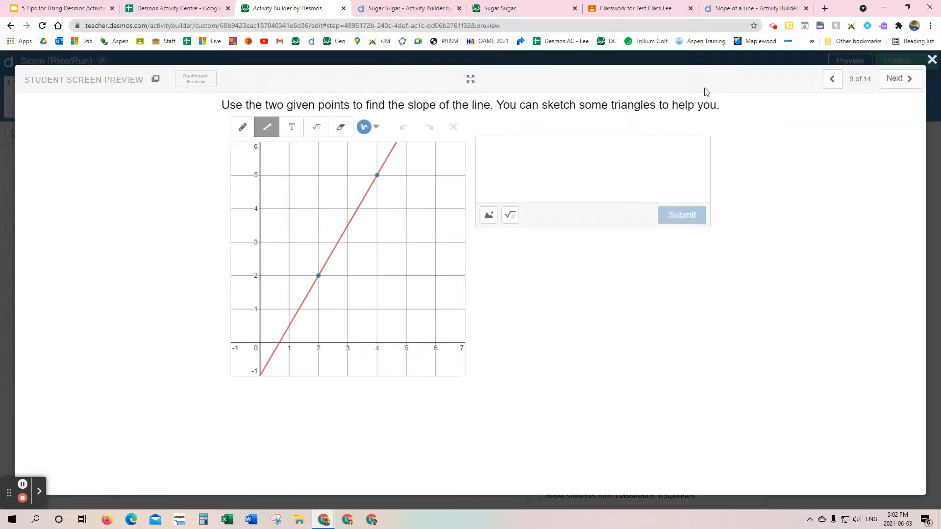
click(895, 80)
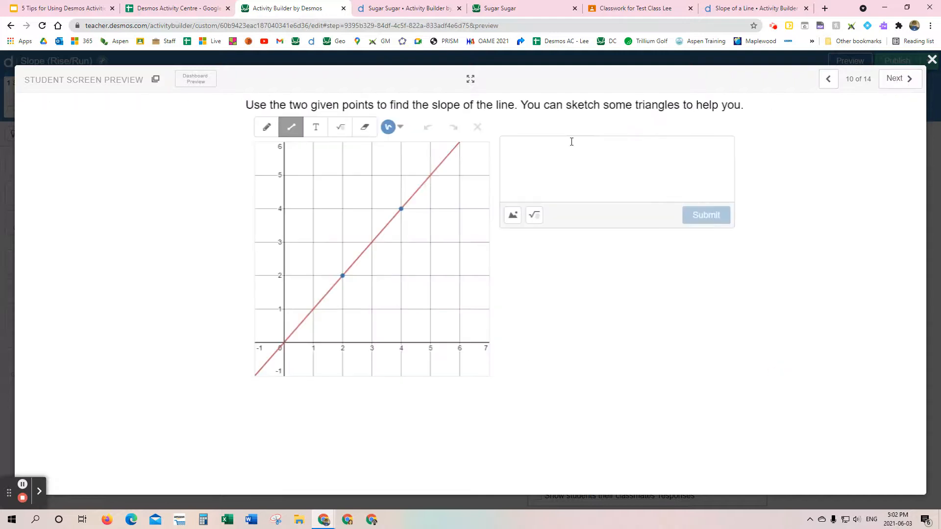
click(541, 148)
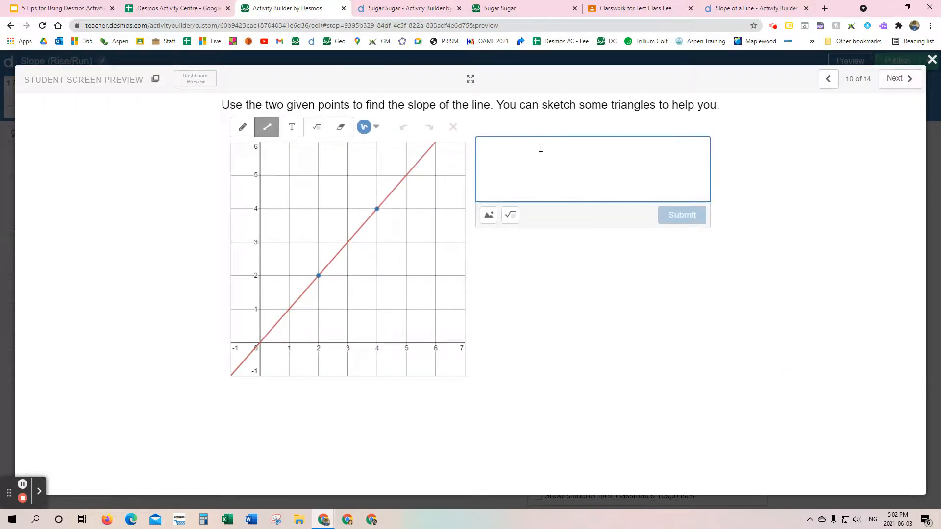
text(2/2)
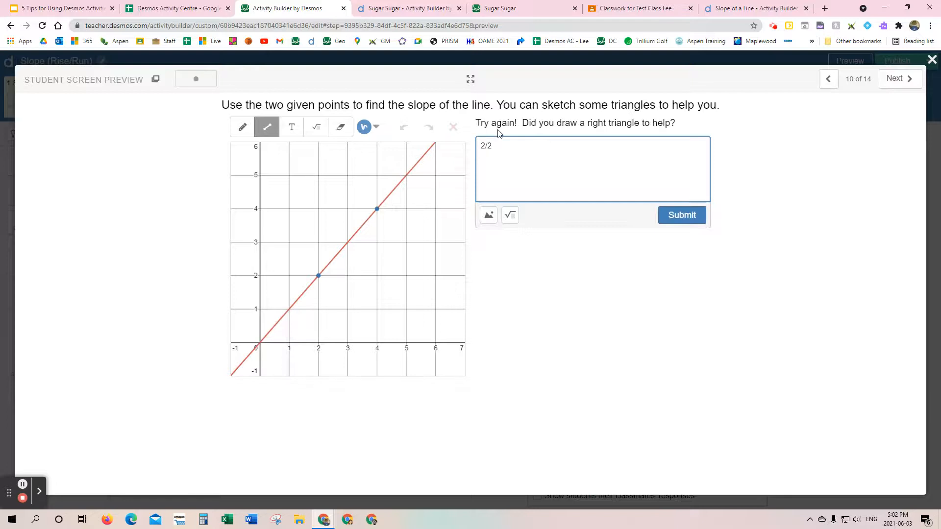
click(932, 59)
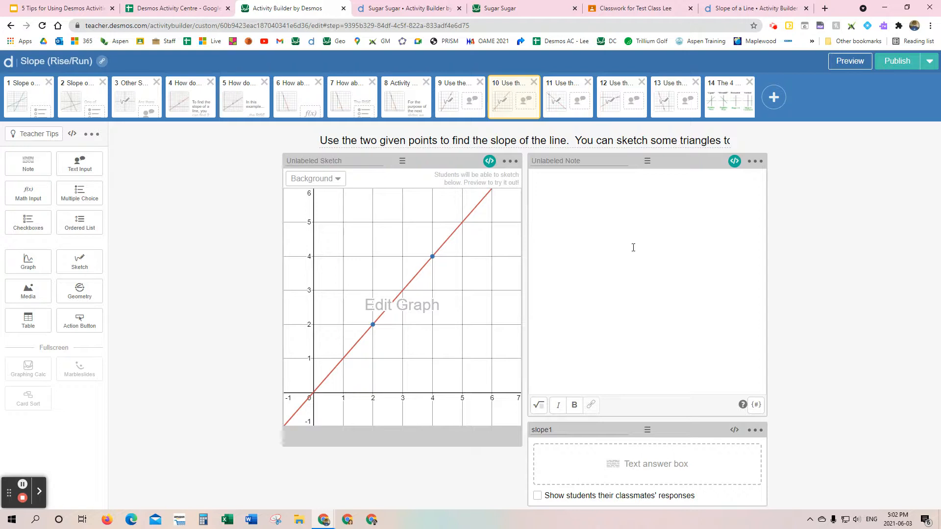
Step: Open the computation layer script of screen 10's note and set the "Good job" answer condition to "1"
click(735, 163)
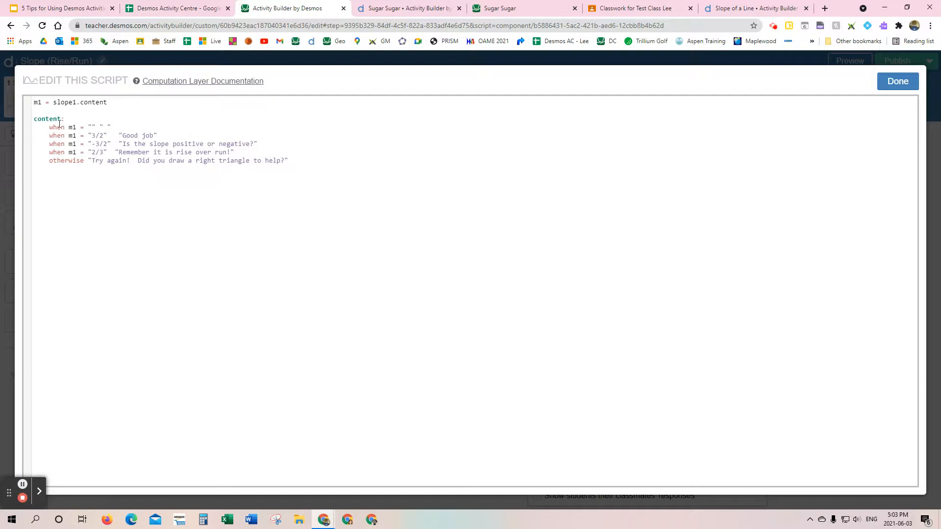
click(92, 136)
key(Delete)
key(Delete)
key(Delete)
text(1)
Step: Change the answer in the condition below the "Good job" line to "1/1"
click(99, 143)
key(BackSpace)
key(BackSpace)
text(1)
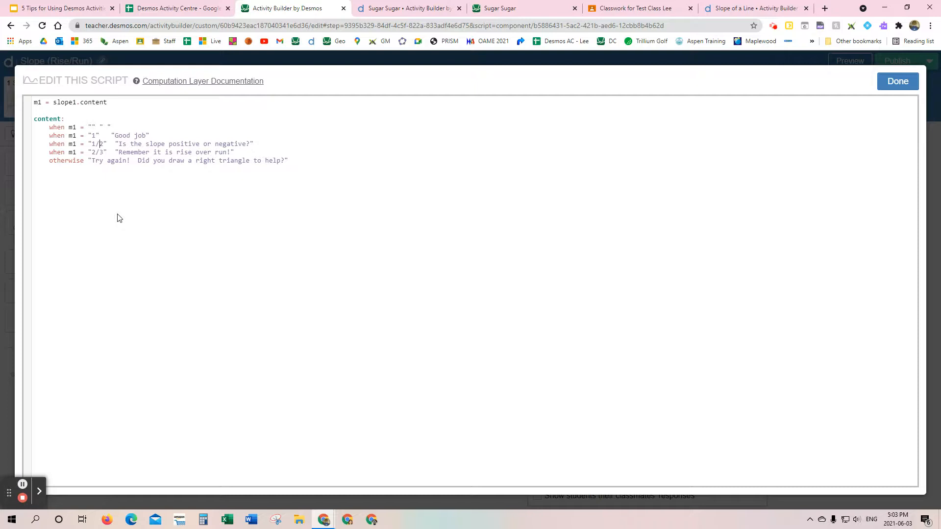
key(Delete)
text(1)
Step: Replace the feedback for the answer "1/1" with "Good job. This can also be thought of as just 1."
drag(121, 144, 250, 143)
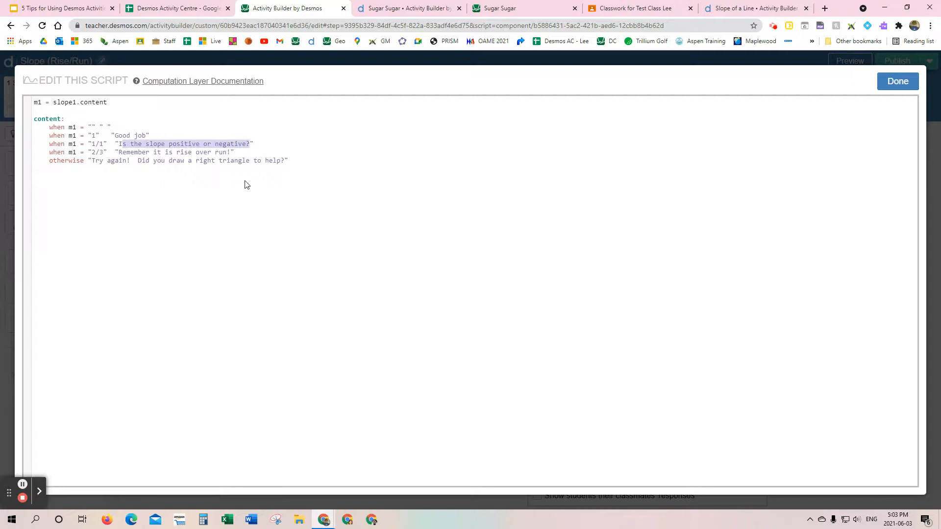
key(BackSpace)
key(BackSpace)
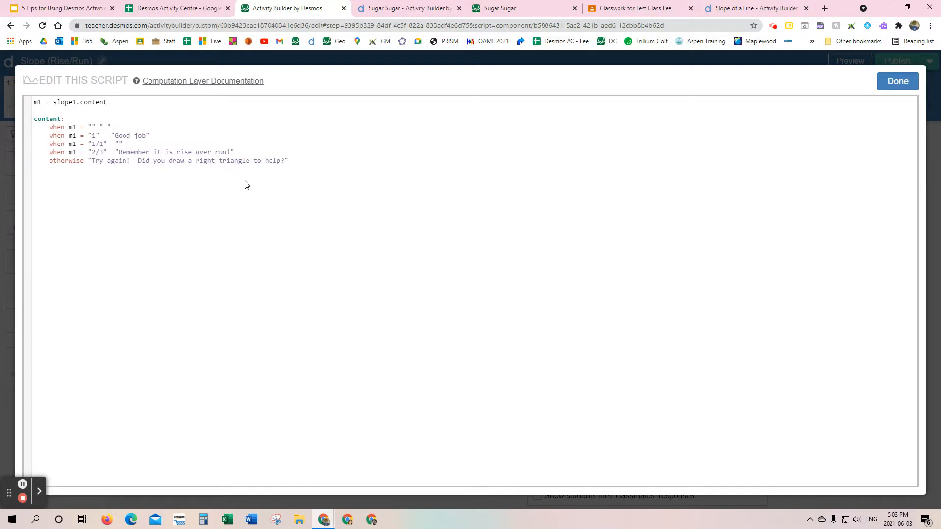
text(Good )
text(job.)
text( T)
text(his can )
text(also be thought )
text(of as )
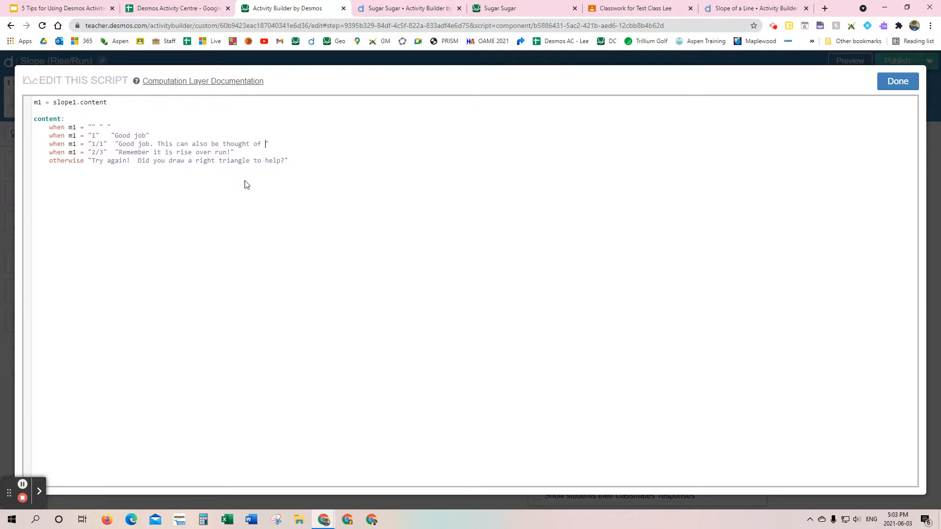
text(just 1.)
Step: Change the "2/3" condition to "2/2" and replace its feedback text with "Don't forget to reduce", keeping the exclamation mark
drag(94, 156, 101, 155)
text(2/)
key(Delete)
text(2)
click(121, 153)
drag(120, 152, 225, 156)
text(Don't forg)
text(et to reduce)
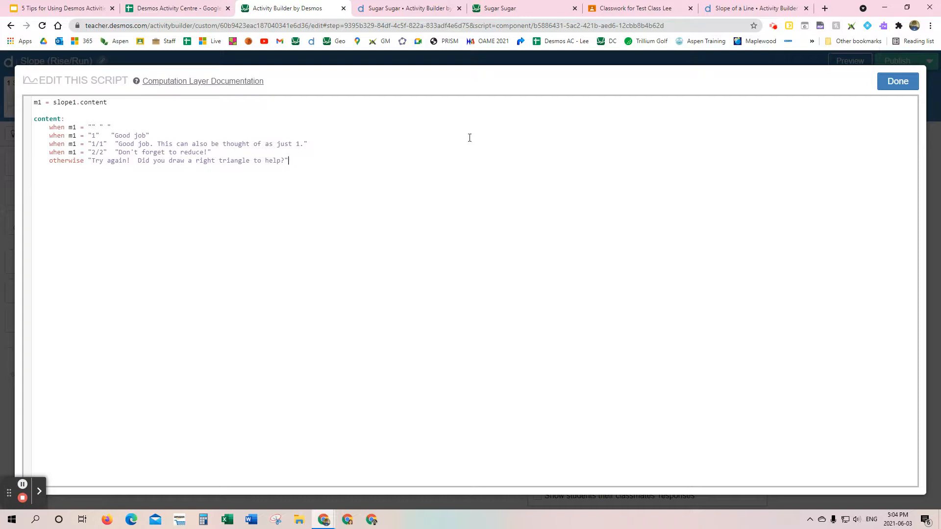
Step: Save the feedback script, preview screen 10 as a student, and sketch a right triangle's legs from (2, 2) through (2, 4) to (4, 4)
click(898, 81)
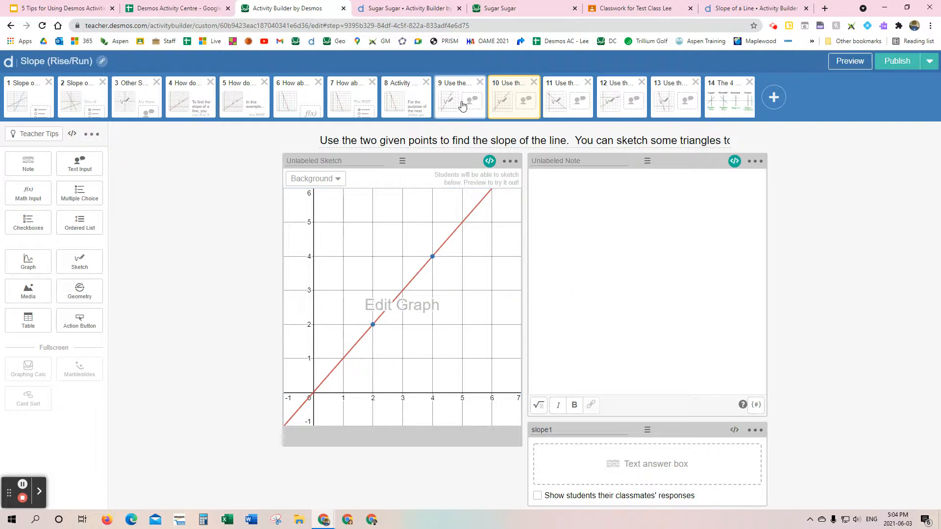
click(850, 61)
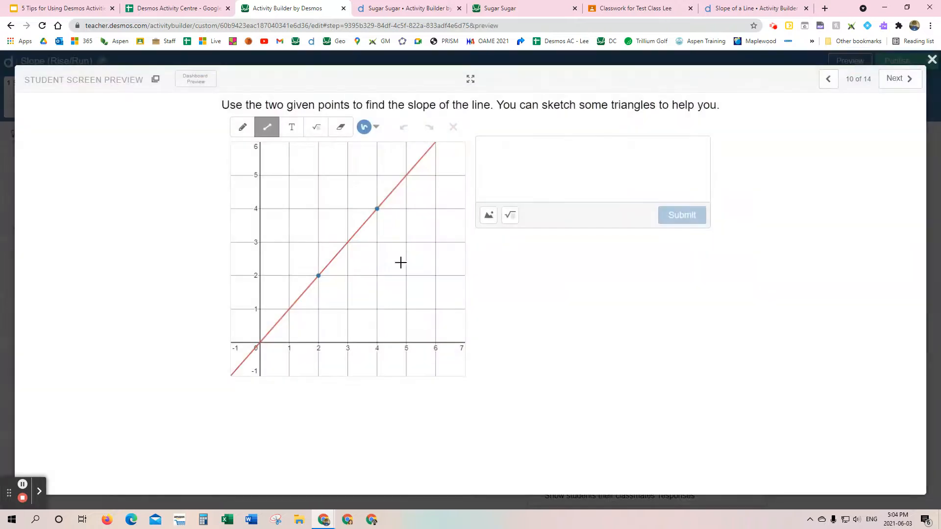
mouse_move(319, 275)
mouse_down()
mouse_move(319, 208)
mouse_move(377, 209)
mouse_up()
Step: Test the feedback script in the preview with the answers "2", "2/2" and "1/1"
click(532, 145)
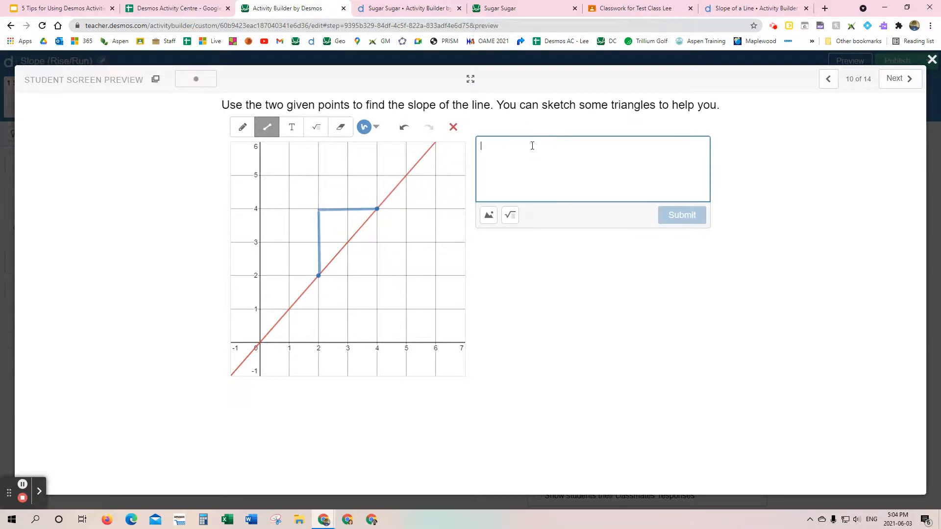
text(2)
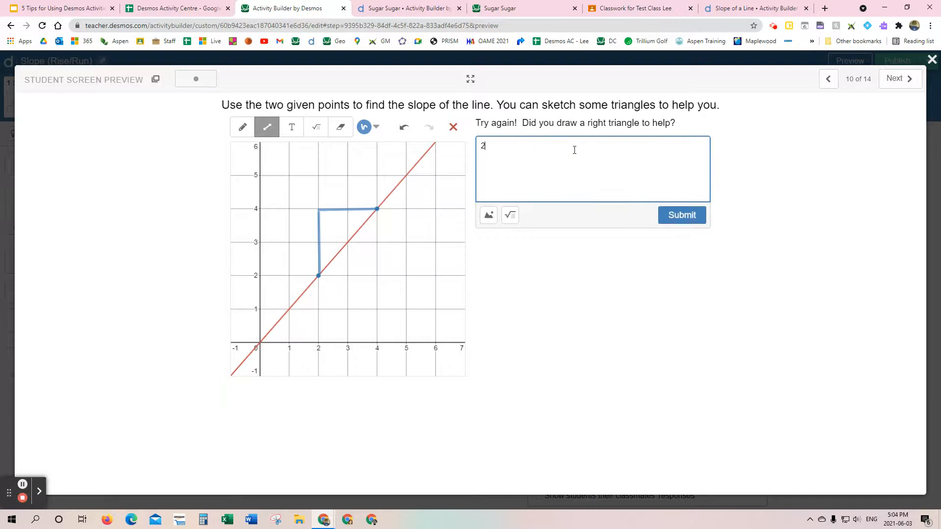
text(/2)
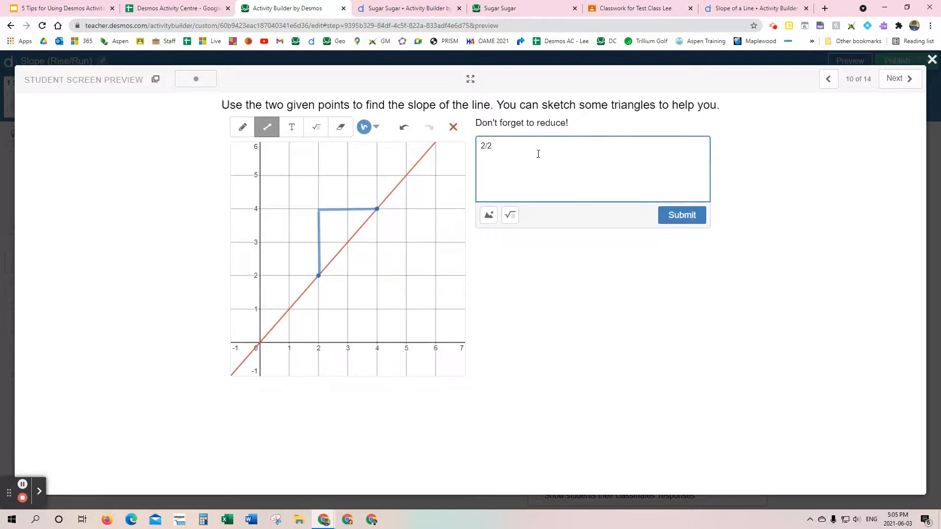
drag(504, 145, 480, 144)
text(1/1)
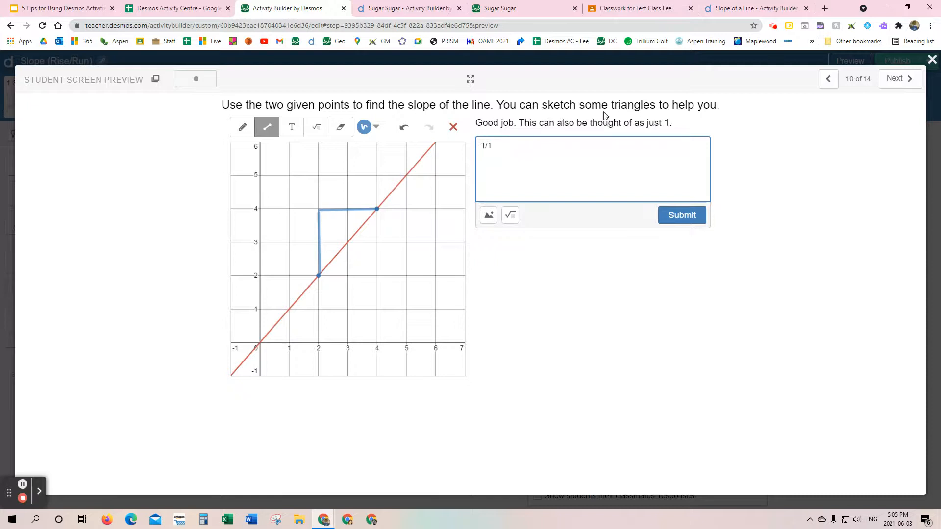
Step: Shorten the test answer to "1" and submit it
key(BackSpace)
key(BackSpace)
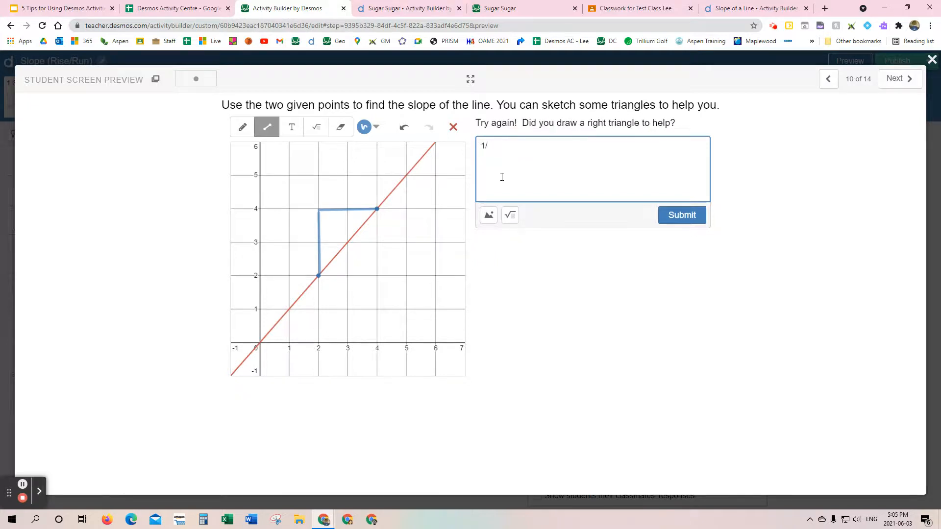
text(1)
key(BackSpace)
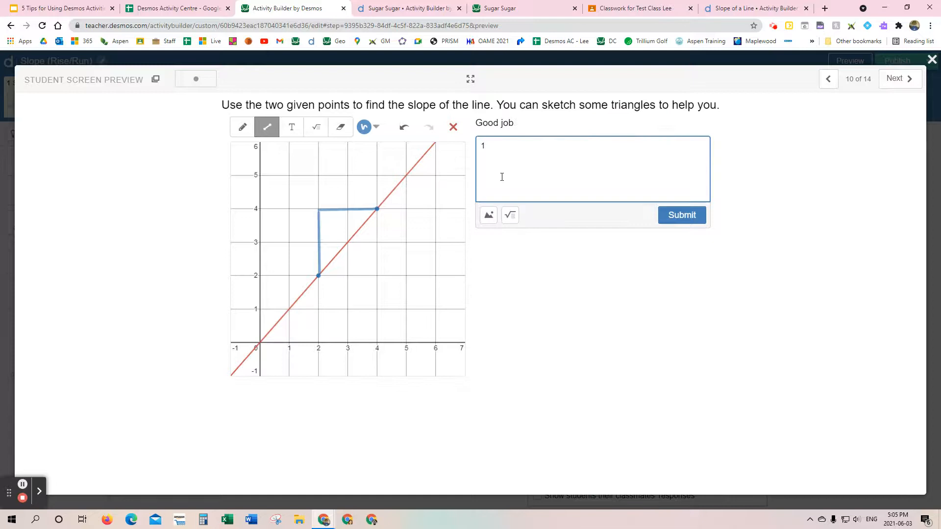
click(668, 216)
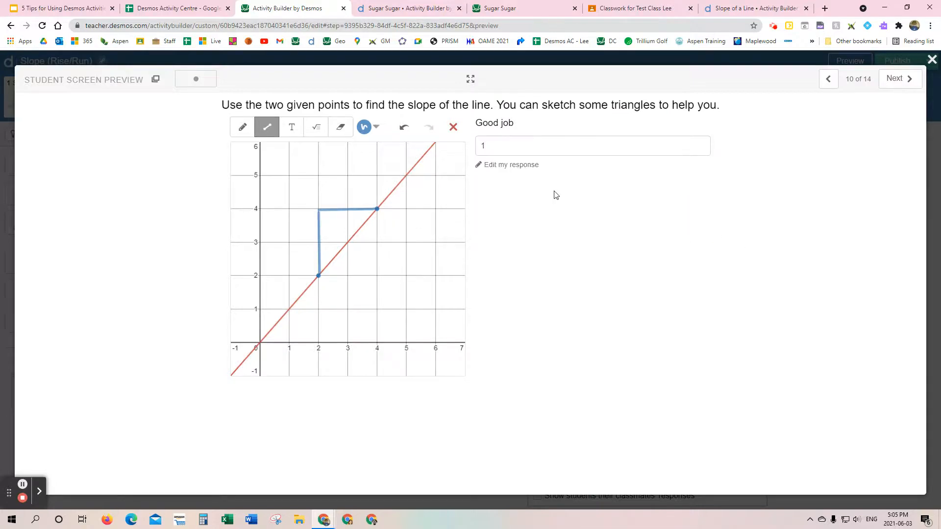
Step: Go back to screen 9 in the student preview, return to screen 10, and close the preview
click(828, 80)
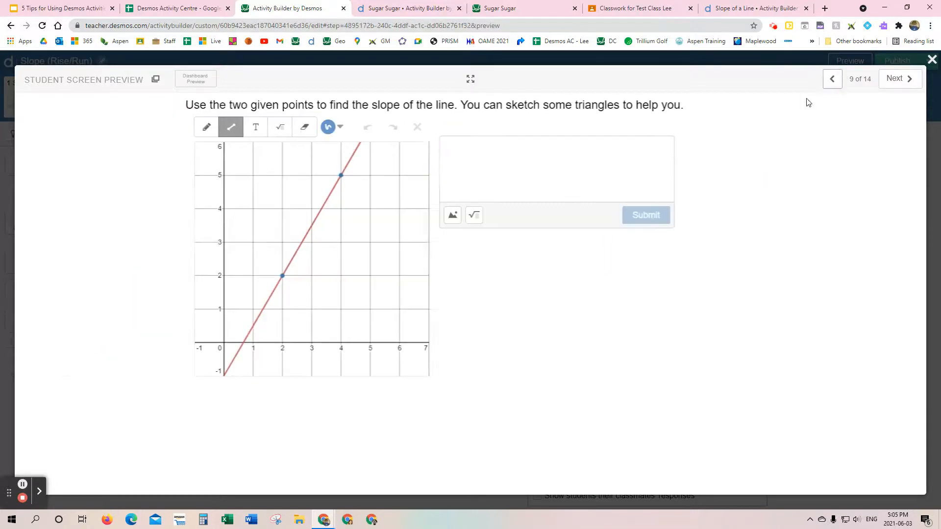
click(888, 84)
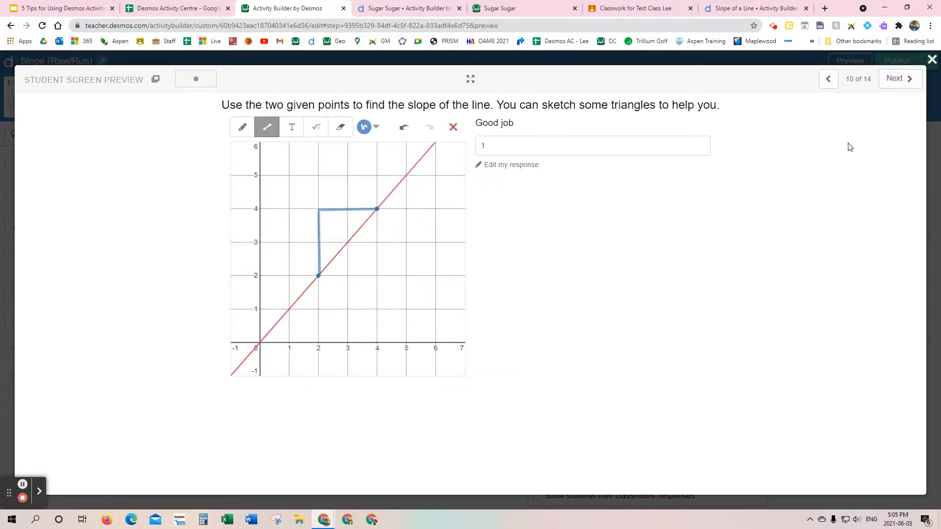
click(931, 60)
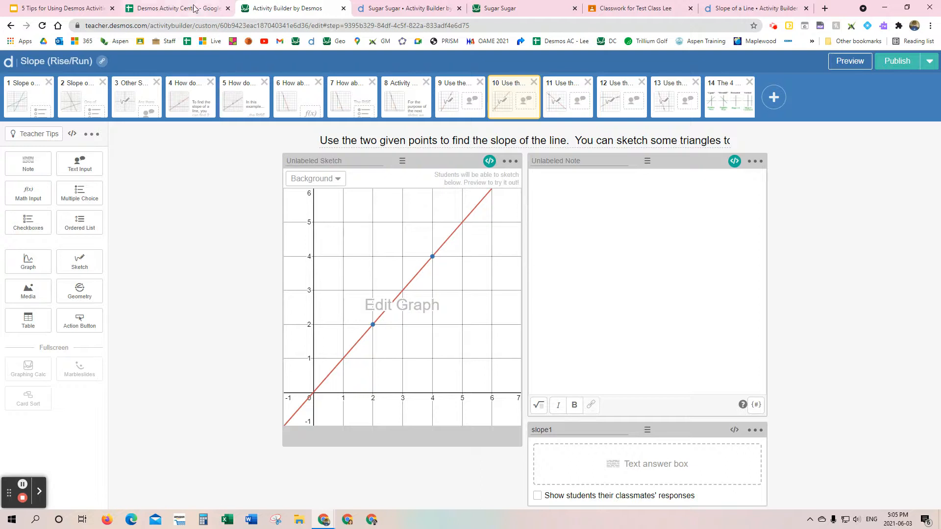
Step: Preview screen 3 of the Slope of a Line activity, move point B to (1, 0) for a slope of 2/3, and close it
click(723, 10)
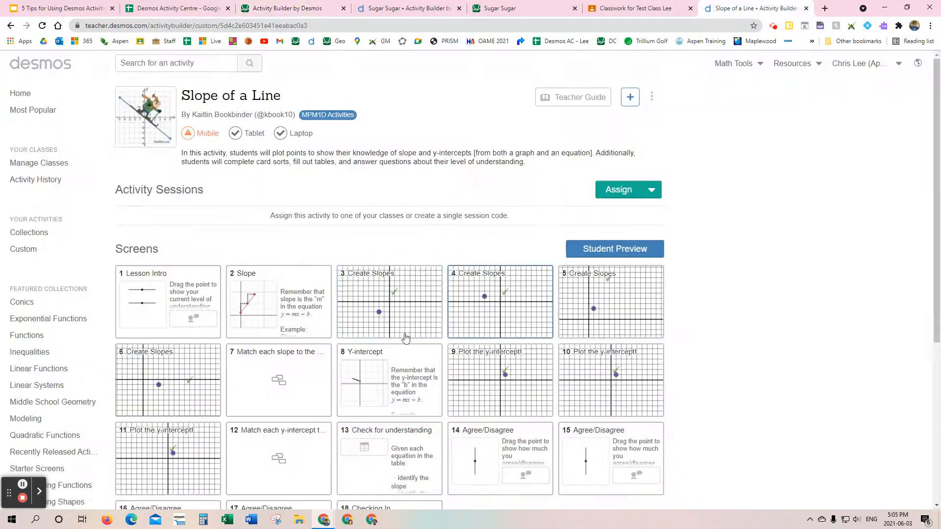
scroll(307, 307, down, 1)
scroll(307, 307, down, 1)
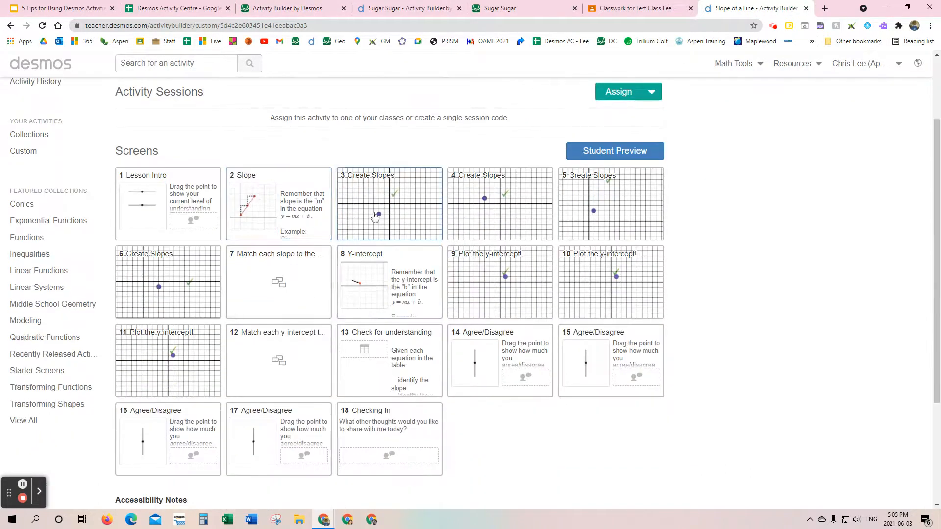
click(404, 218)
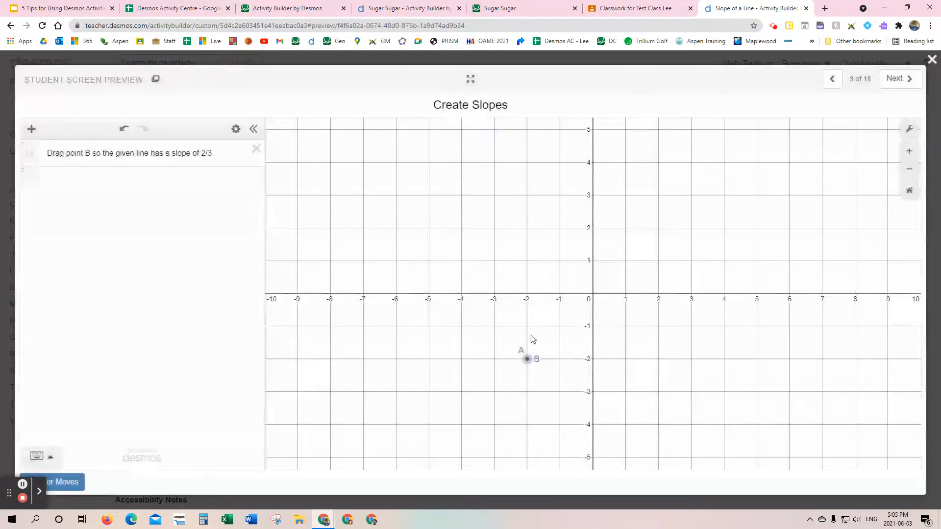
click(527, 343)
drag(527, 331, 616, 293)
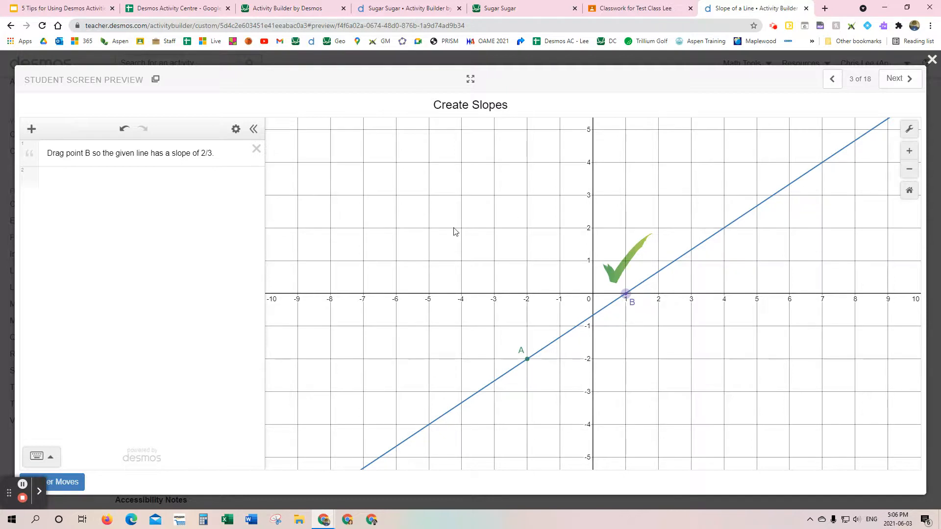
click(931, 60)
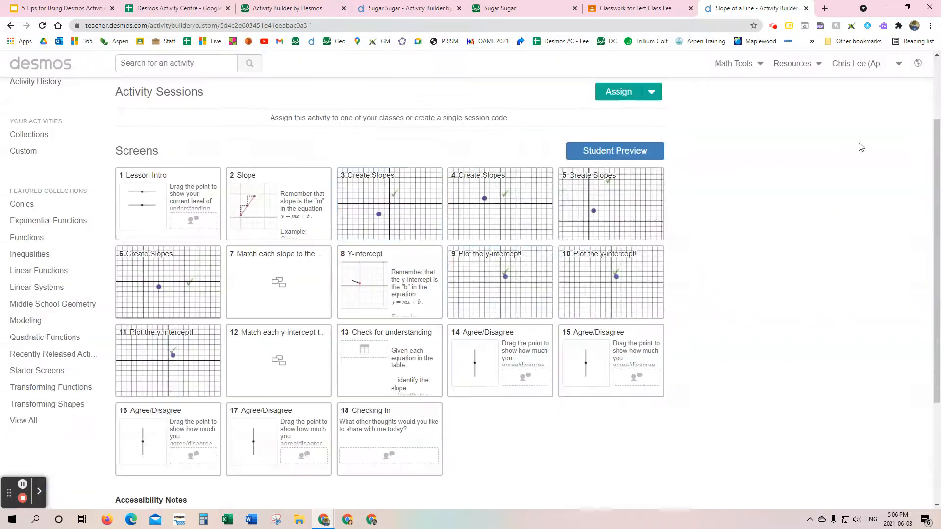
Step: Preview the slope-matching card sort on screen 7, and close it
click(276, 303)
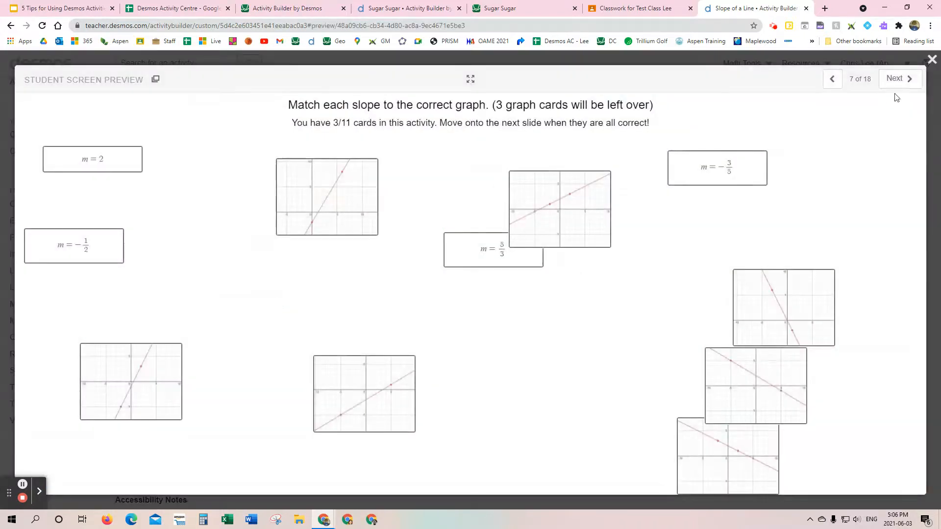
click(932, 59)
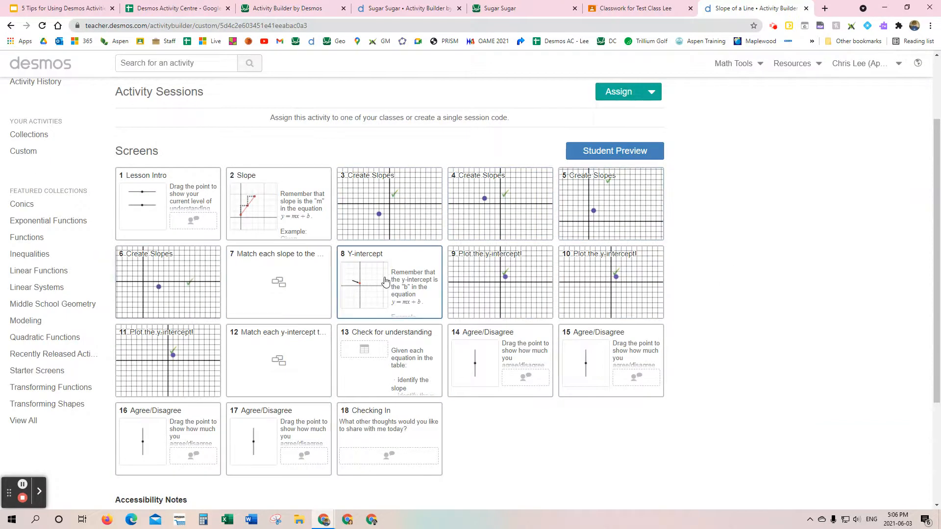
Step: Copy the "Create Slopes" screen 3 from its student preview and return to the Slope (Rise/Run) activity in the builder
click(406, 205)
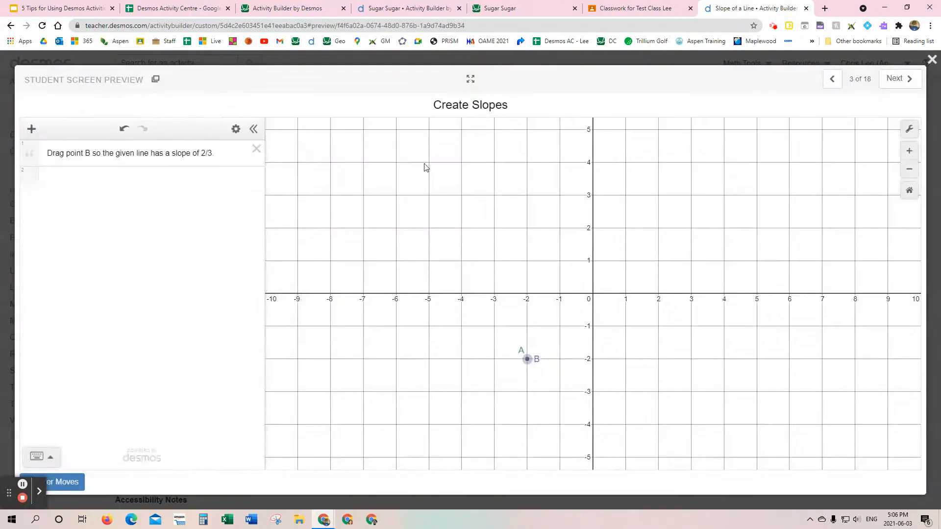
click(156, 81)
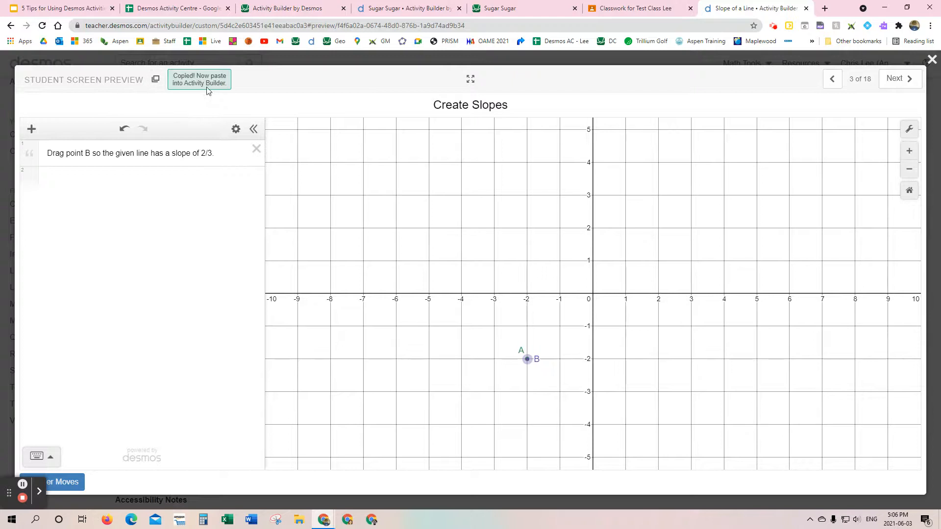
click(313, 8)
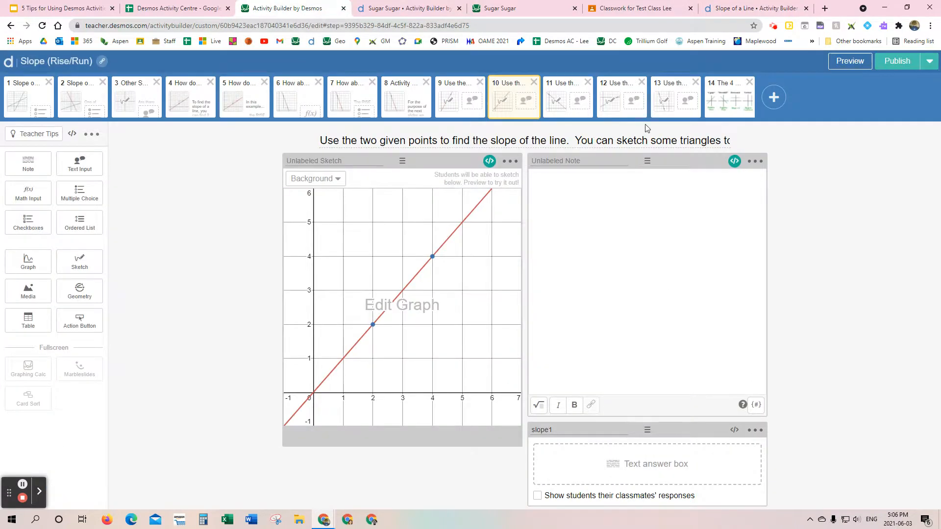
click(664, 102)
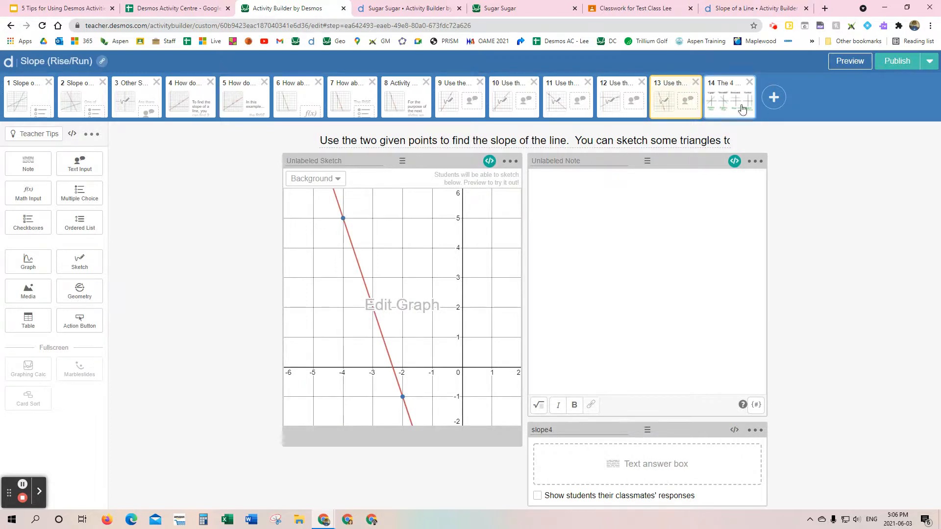
click(773, 97)
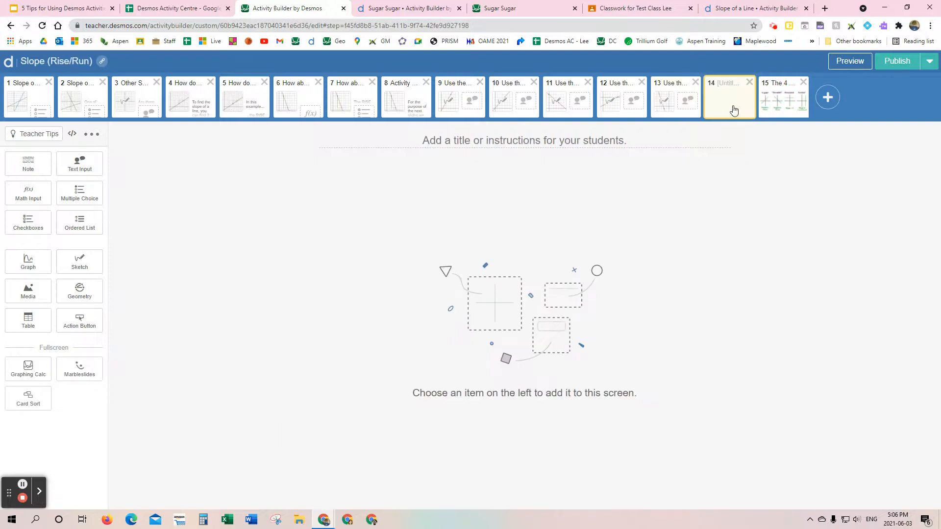
click(749, 83)
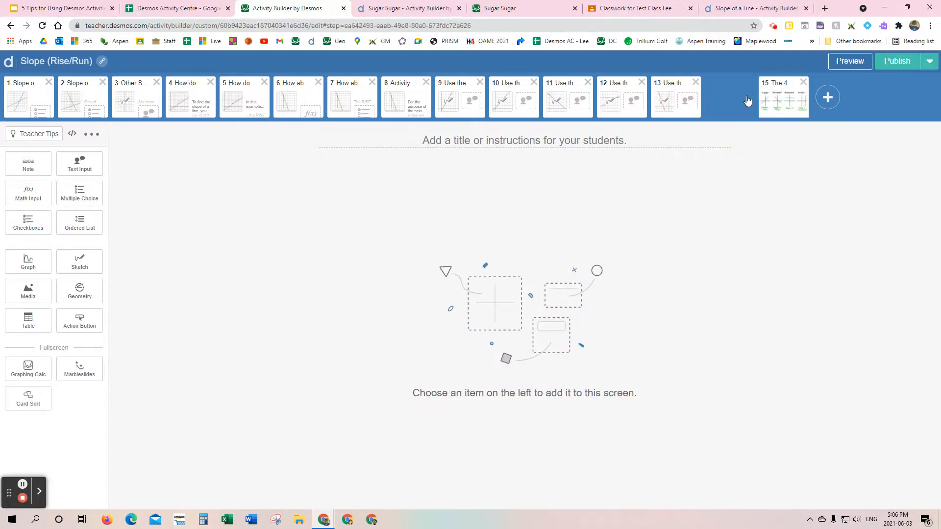
Step: Paste the copied "Create Slopes" screen directly after screen 13 of the Slope (Rise/Run) activity
click(672, 103)
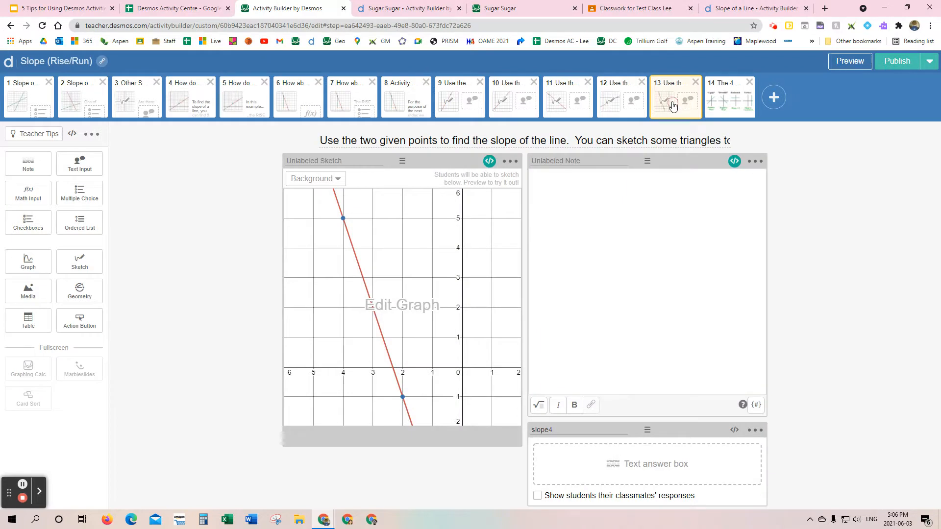
key(ctrl+v)
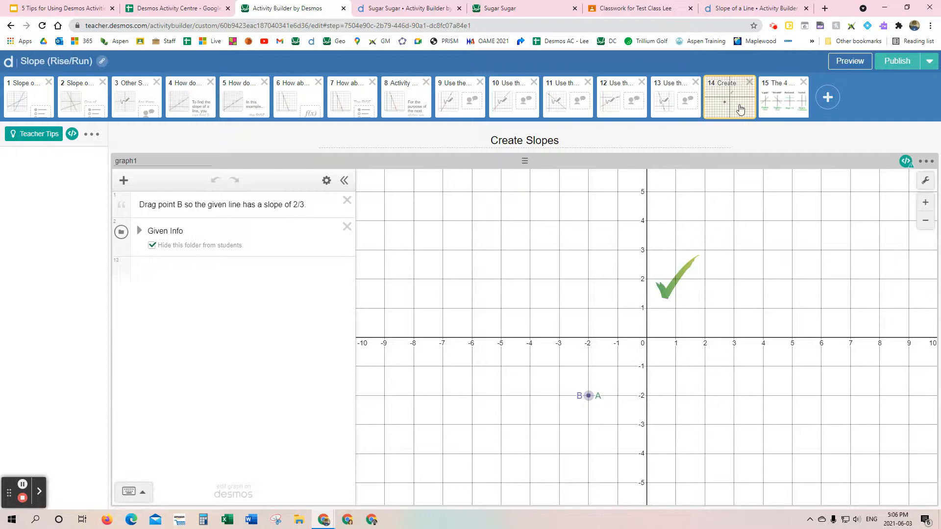
Step: Switch to the "5 Tips for Using Desmos Activities" presentation and review slides 7 to 9 on copying and pasting from another activity
click(64, 8)
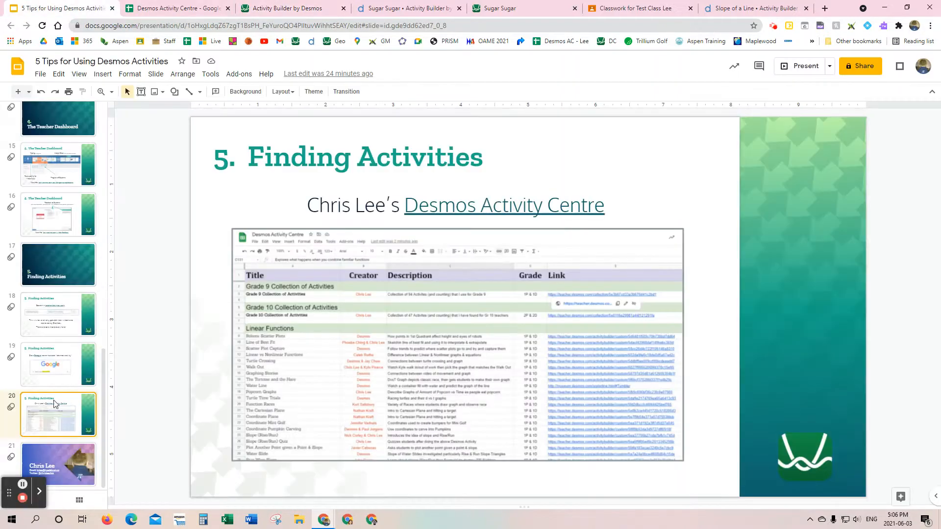
scroll(37, 208, up, 3)
scroll(50, 257, up, 4)
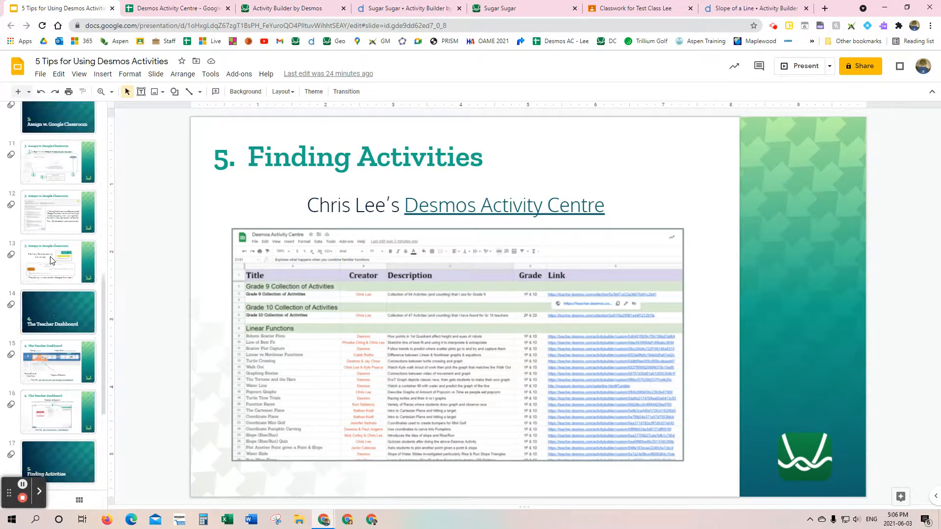
scroll(51, 258, up, 3)
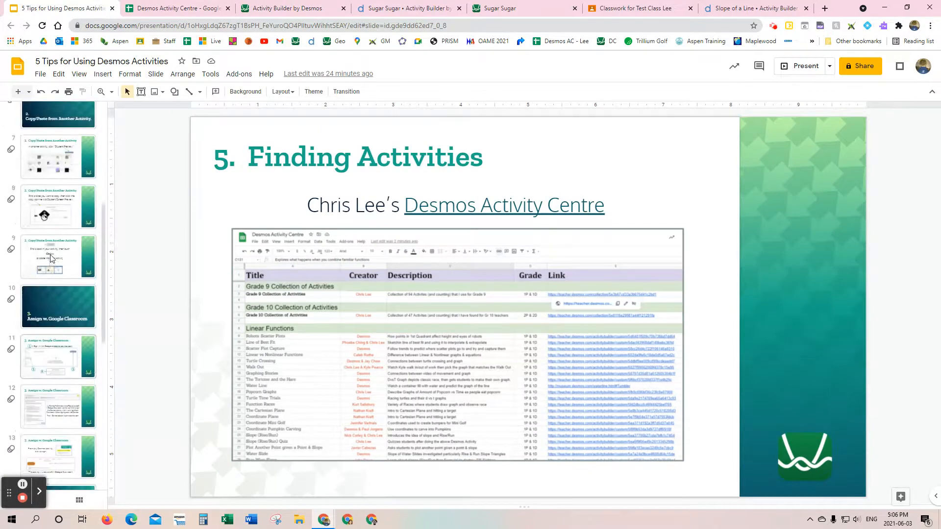
click(51, 248)
click(56, 221)
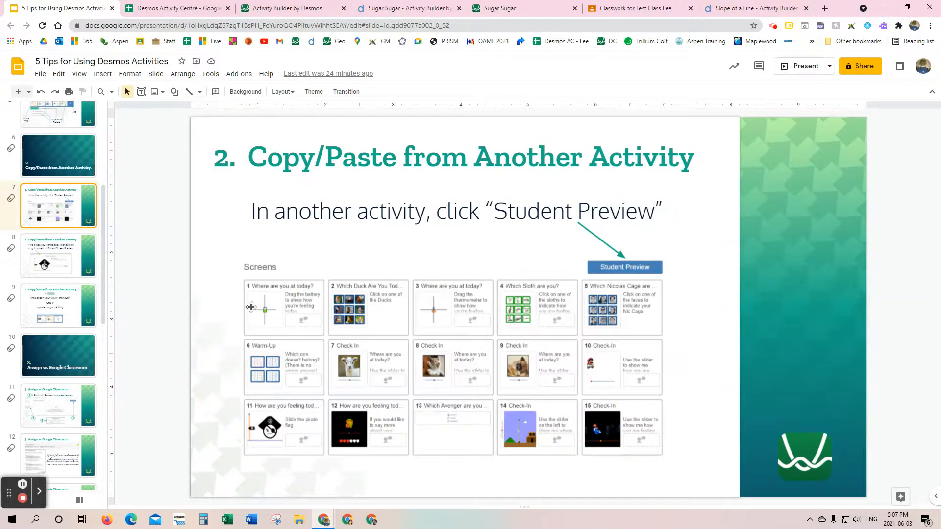
click(74, 250)
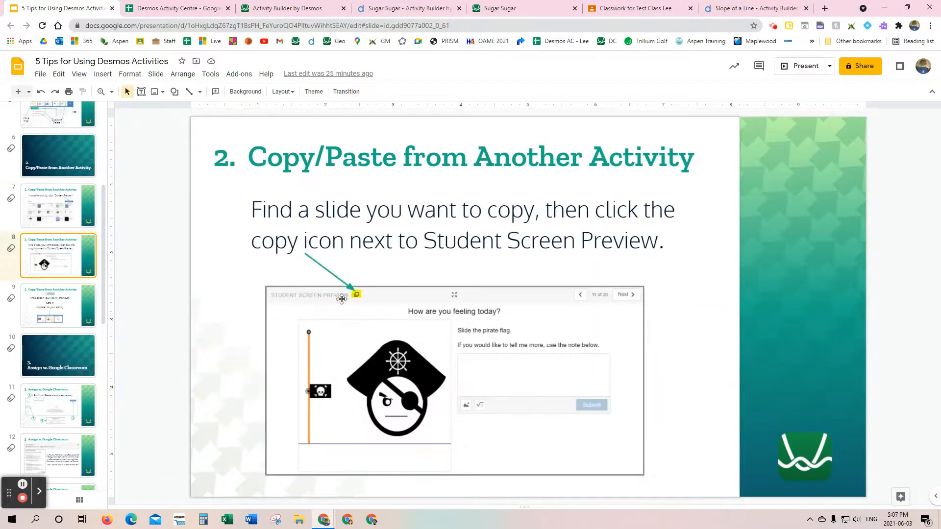
key(Down)
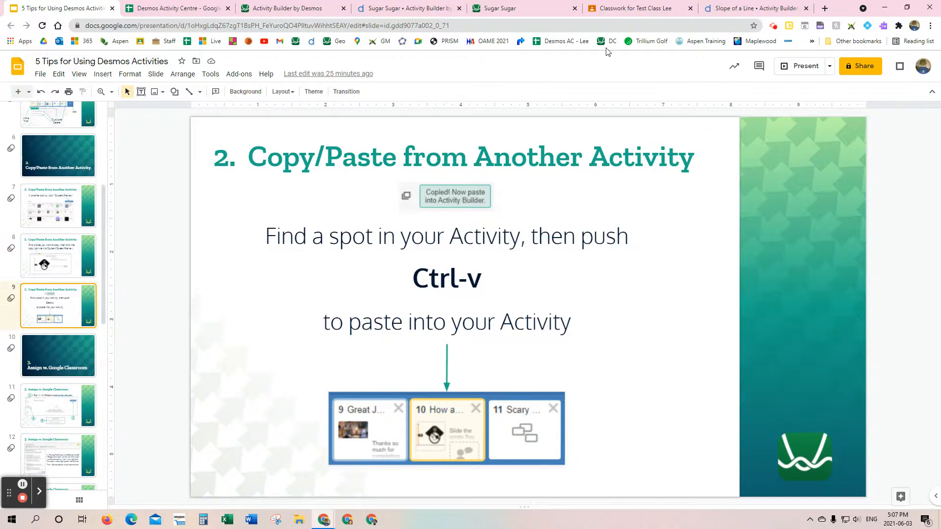
Step: Preview screens 13 and 14 of the Slope (Rise/Run) activity in the builder, moving point B to (1, 0) on the "Create Slopes" graph
click(307, 9)
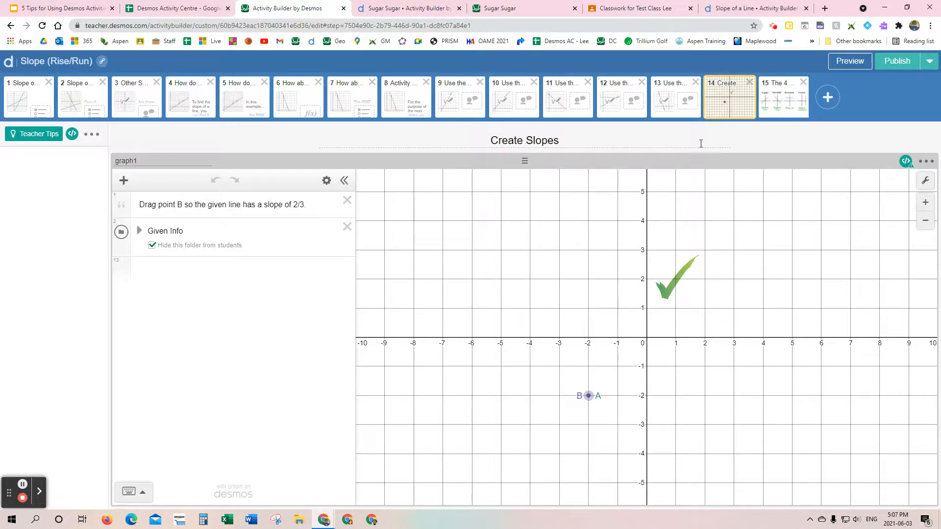
click(672, 101)
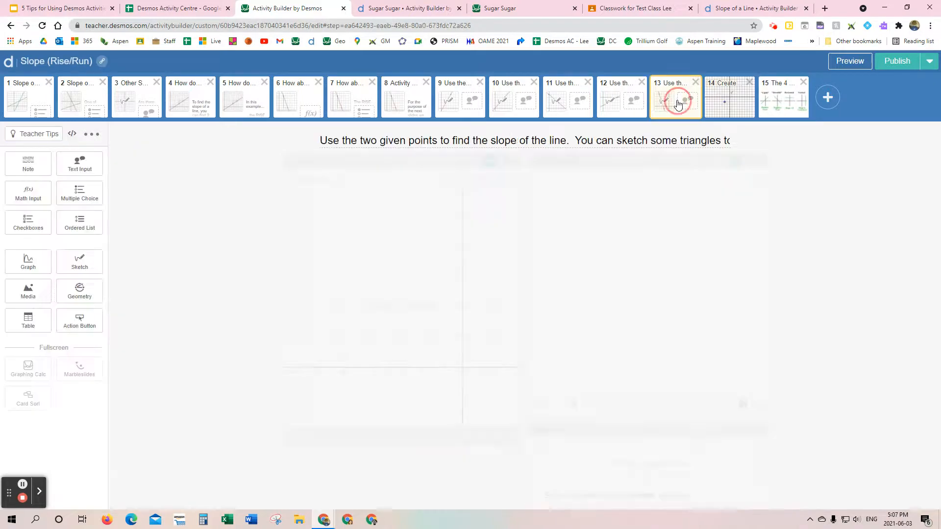
click(846, 62)
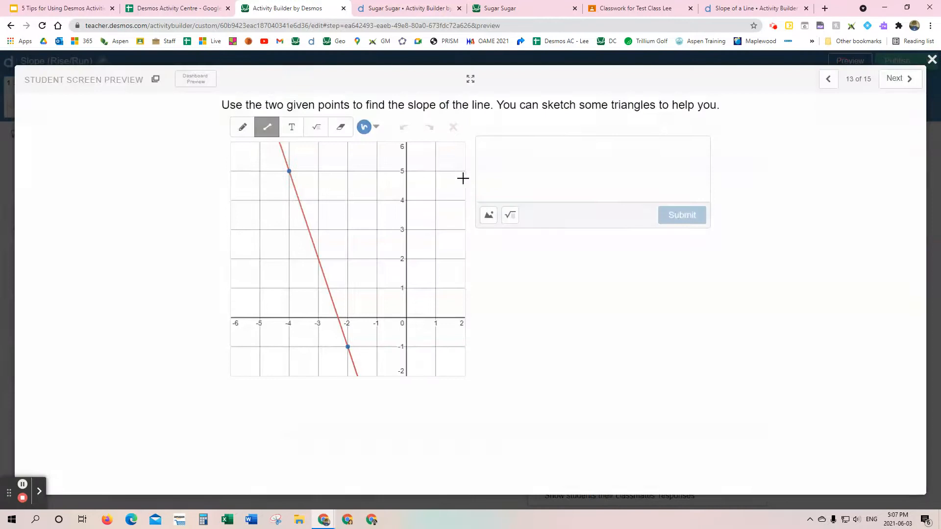
click(894, 79)
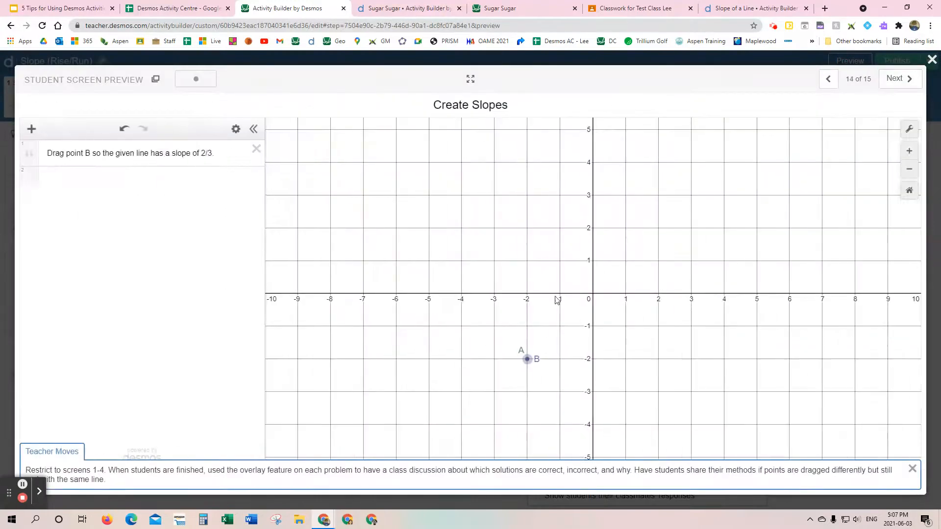
drag(527, 359, 611, 297)
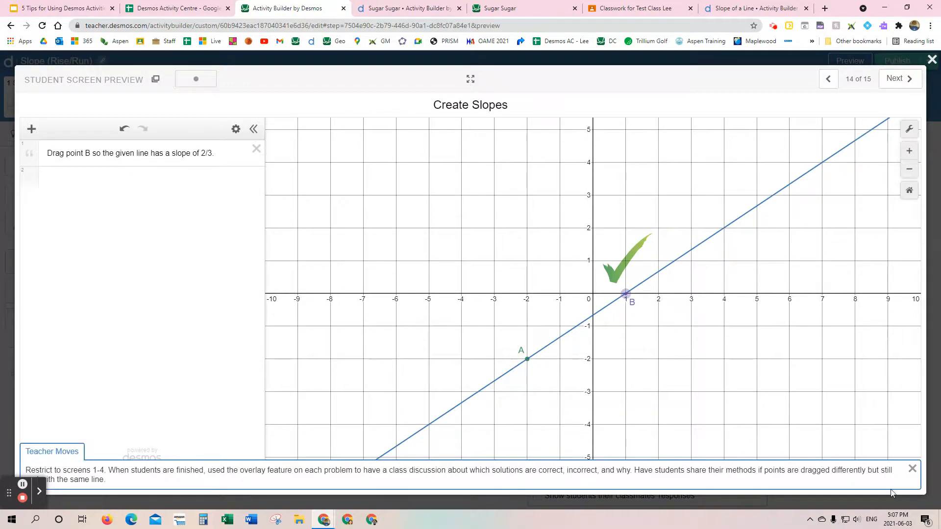
click(912, 469)
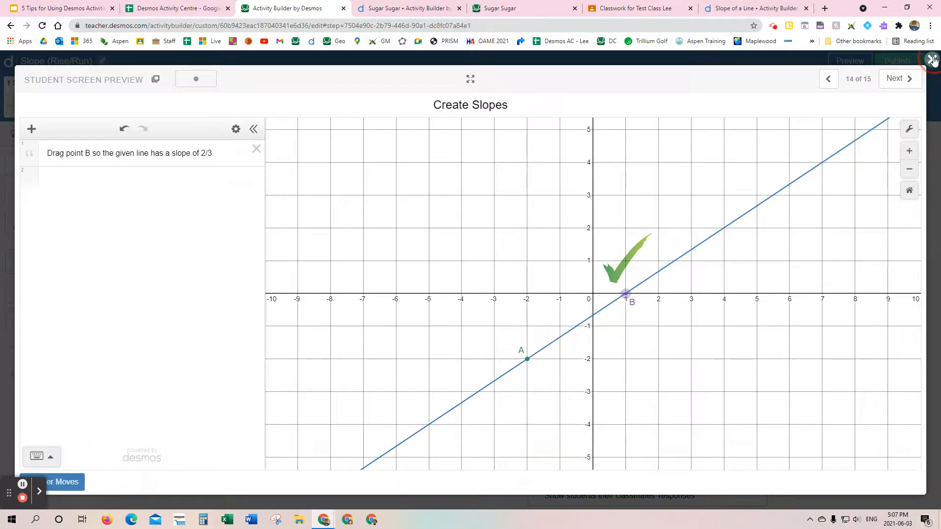
click(932, 60)
Step: Copy the "Create Slopes" screen 4 with slope -3/4 from the Slope of a Line preview and paste it after screen 14 of Slope (Rise/Run)
click(727, 9)
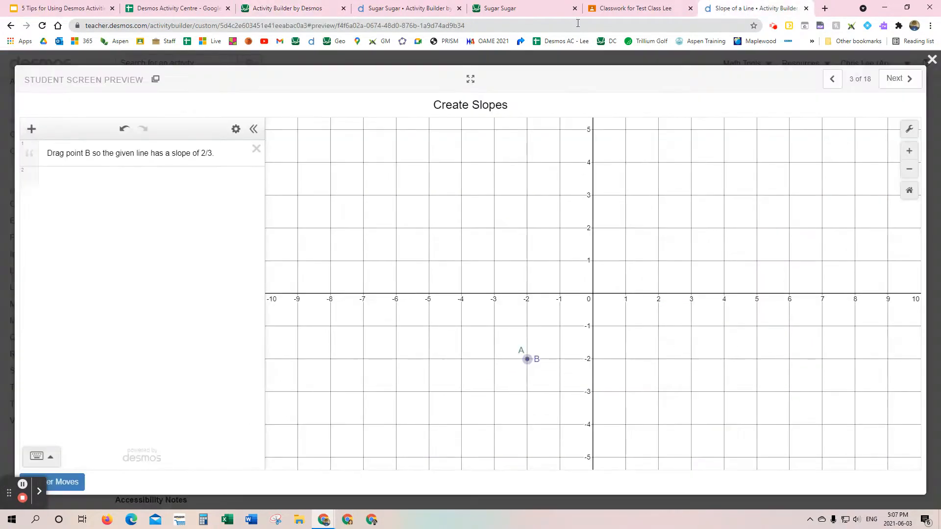
click(903, 78)
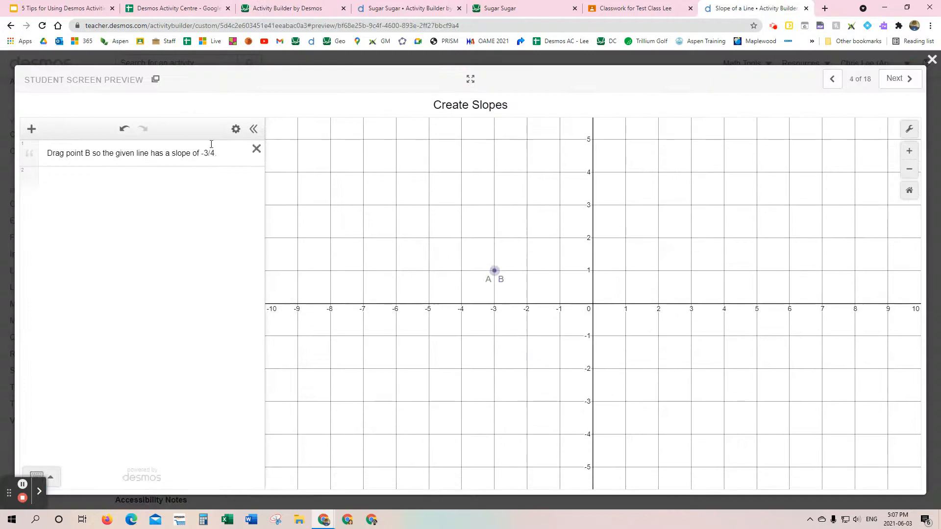
click(157, 86)
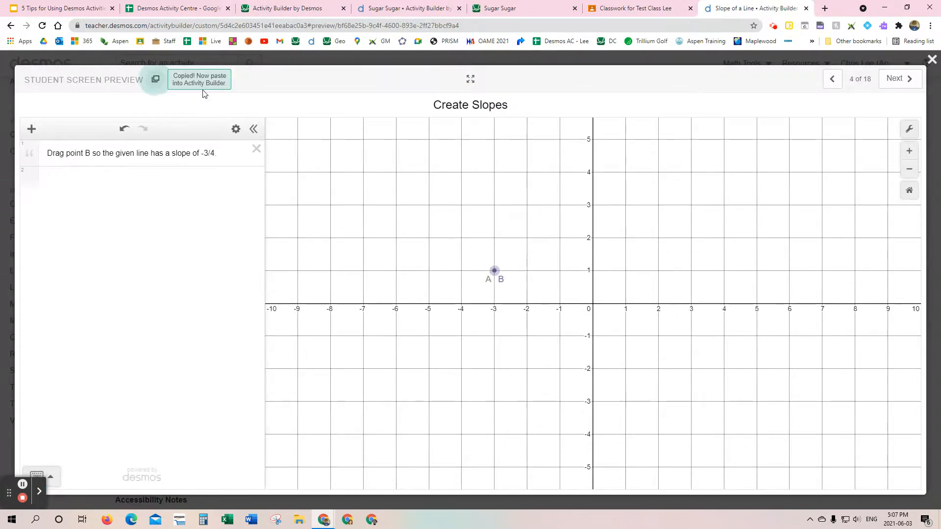
click(326, 9)
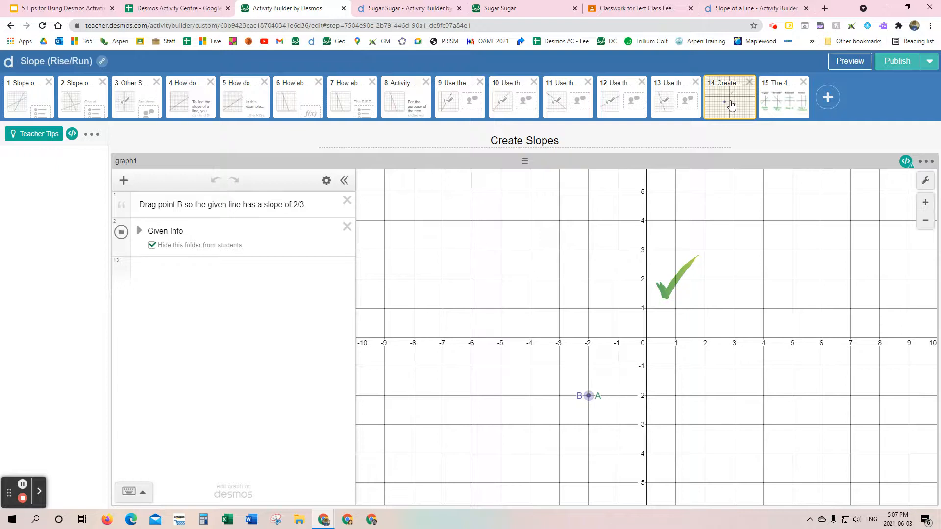
key(ctrl+v)
Step: Copy the slope-matching card sort, screen 7 of the Slope of a Line activity, and paste it after screen 15 of Slope (Rise/Run)
click(784, 9)
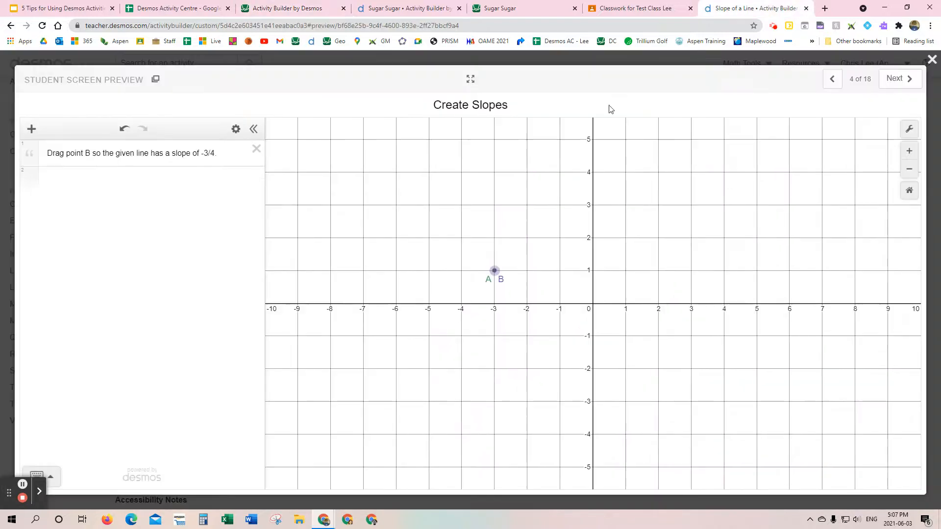
click(895, 78)
click(895, 79)
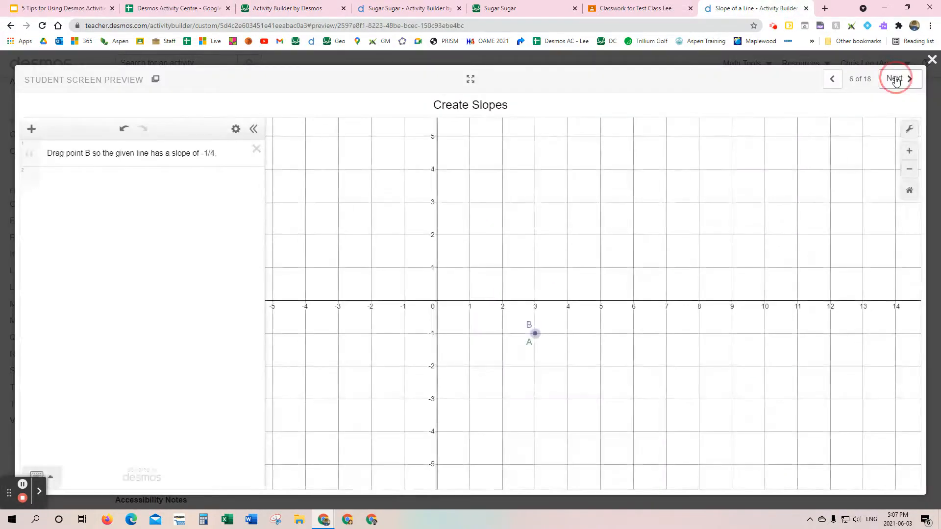
click(895, 79)
click(156, 80)
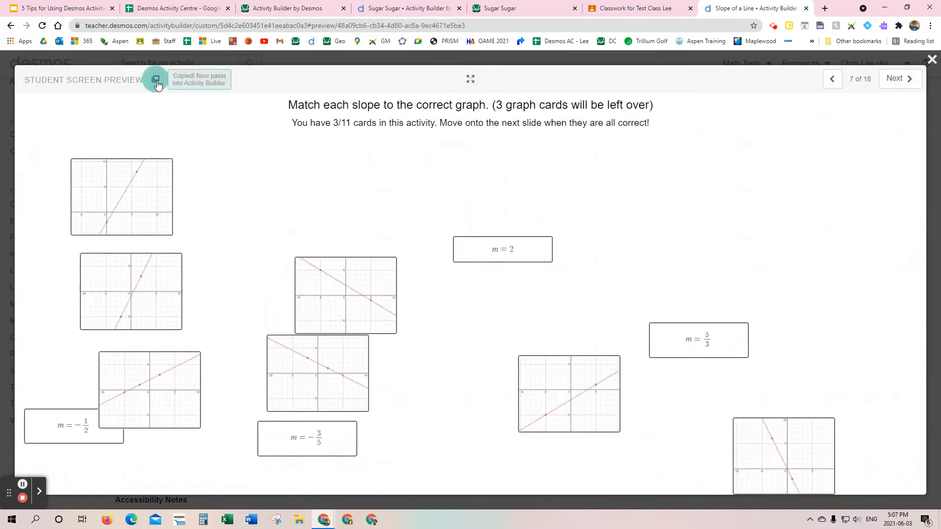
click(297, 10)
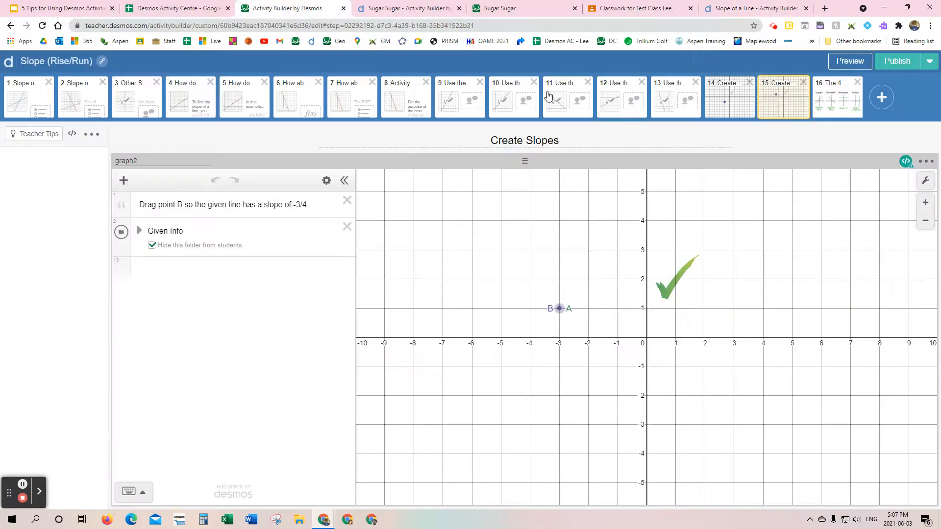
key(ctrl+v)
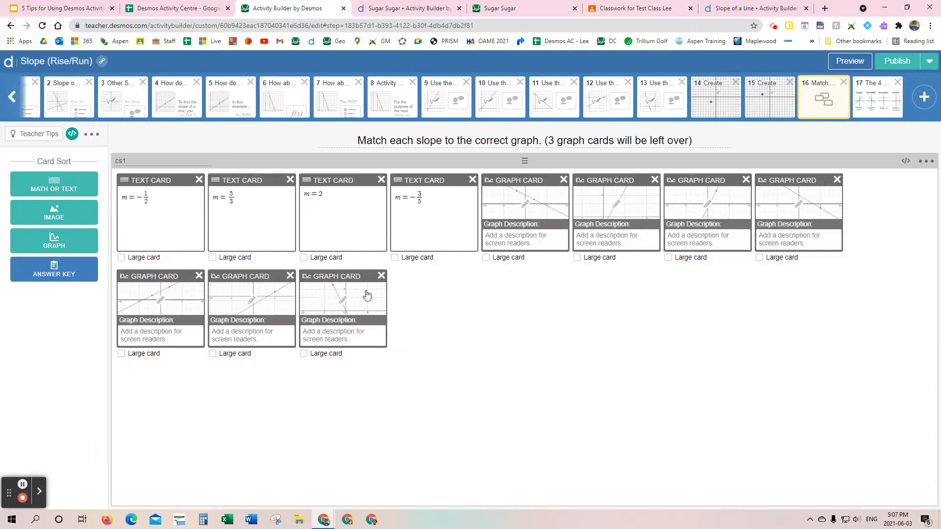
Step: Preview the pasted card sort on screen 16, move several slope and graph cards around, and close the preview
click(849, 60)
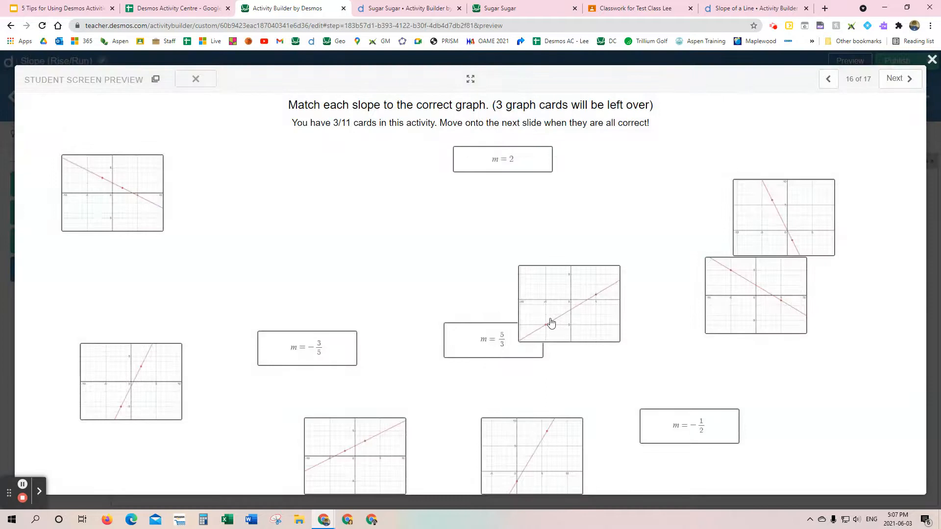
drag(567, 318, 510, 260)
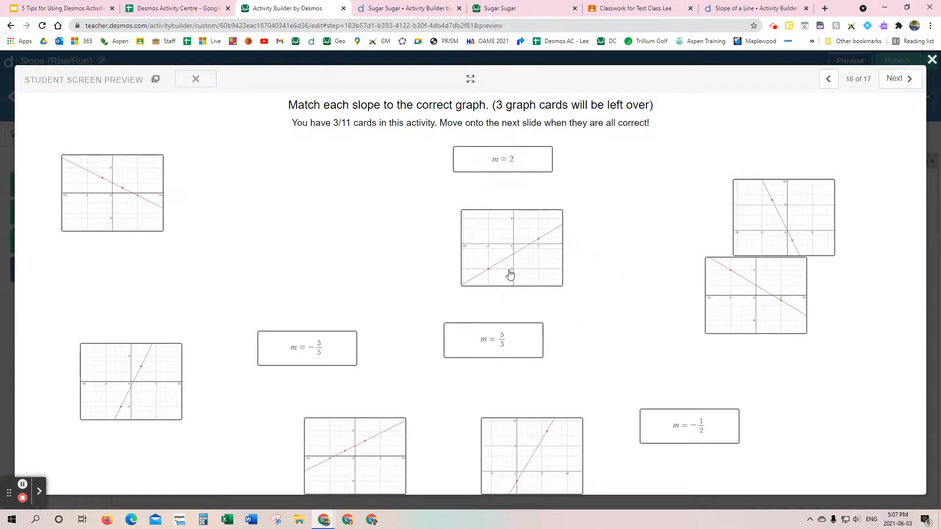
drag(506, 347, 337, 235)
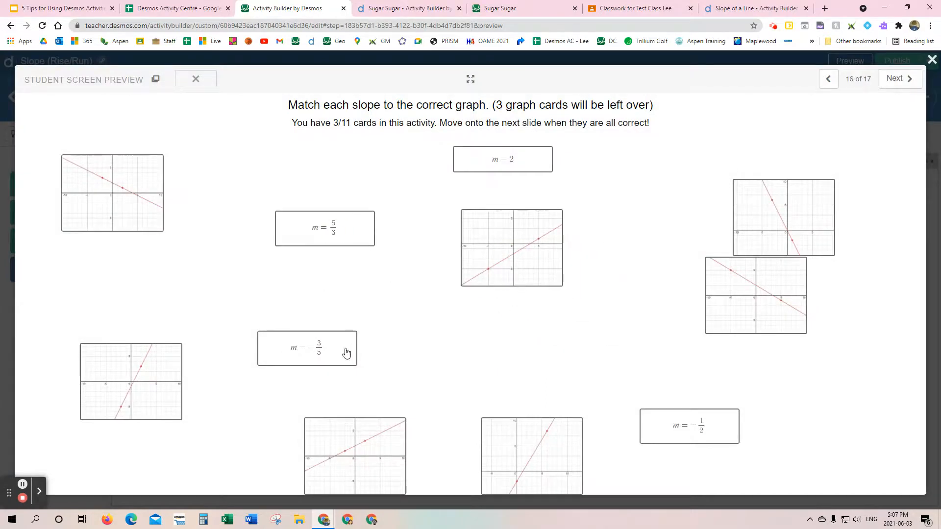
drag(128, 201, 91, 123)
drag(137, 379, 329, 252)
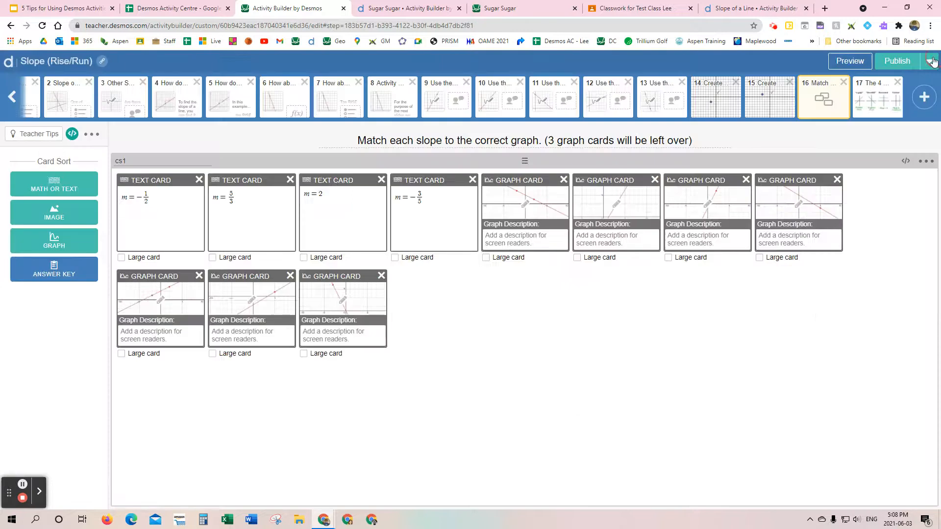
click(932, 59)
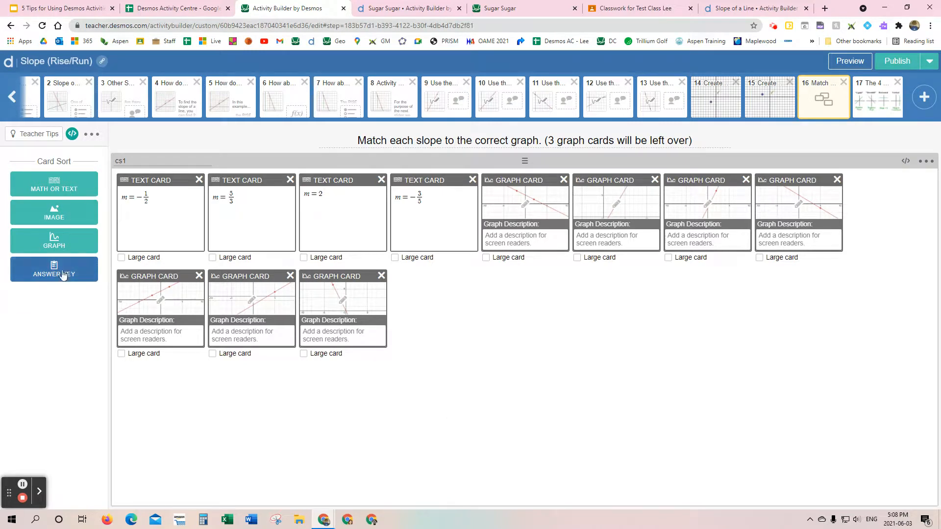
Step: Review the card sort's answer key groupings and close the answer key
click(55, 271)
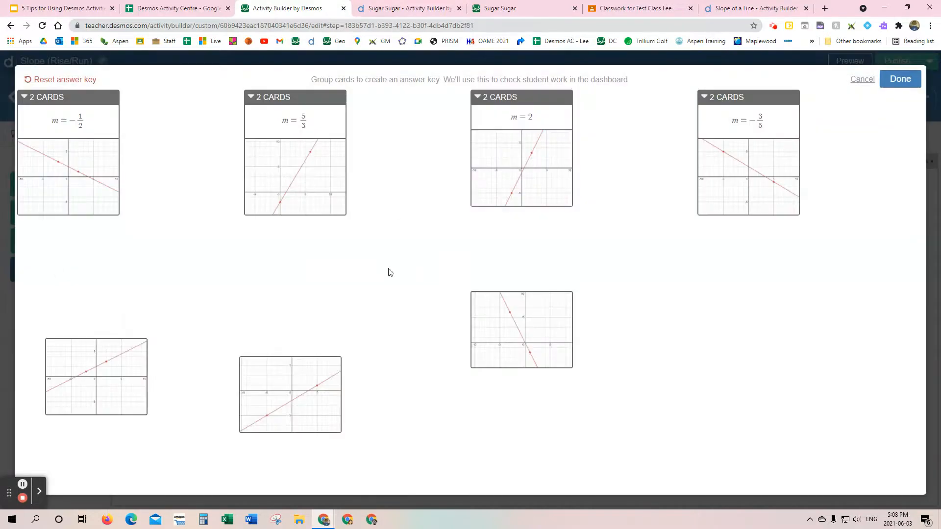
click(900, 80)
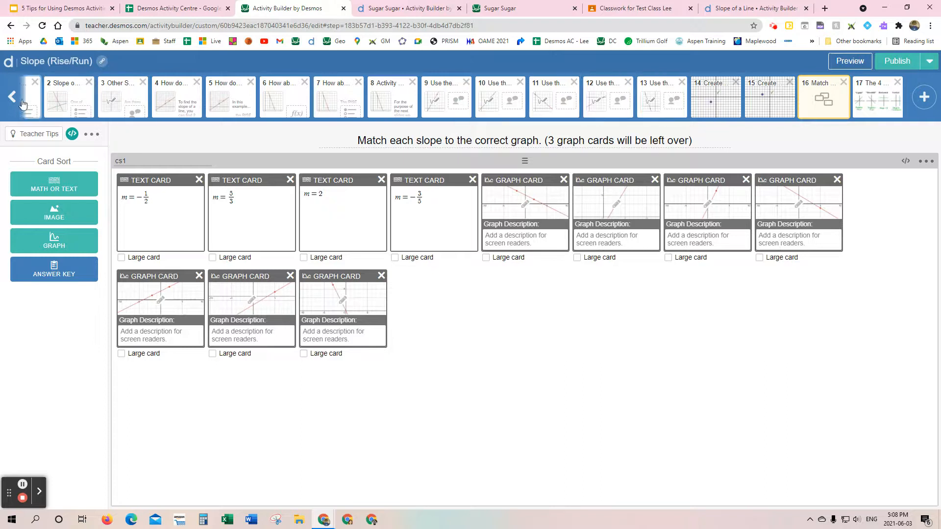
Step: Preview the Slope (Rise/Run) activity from screen 1 through screen 10 and enter 1 as the slope answer on screen 10
click(12, 97)
click(34, 102)
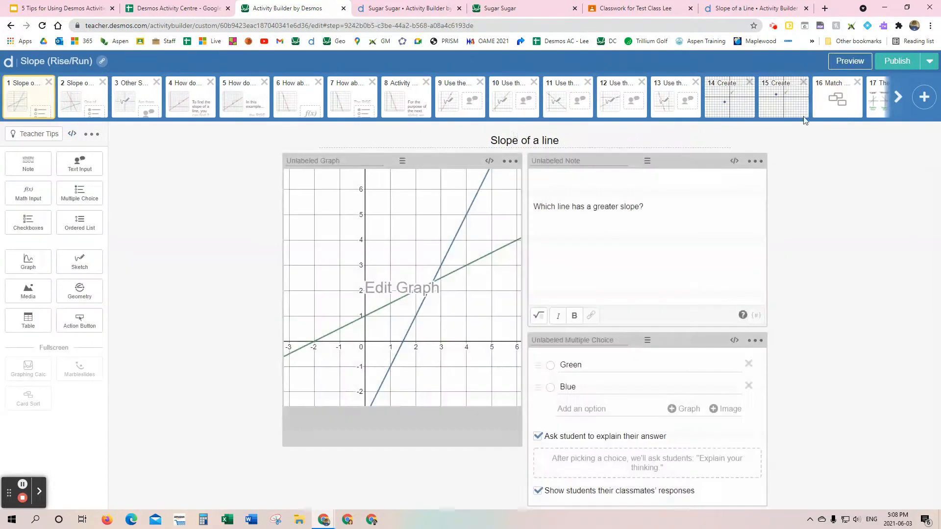
click(850, 60)
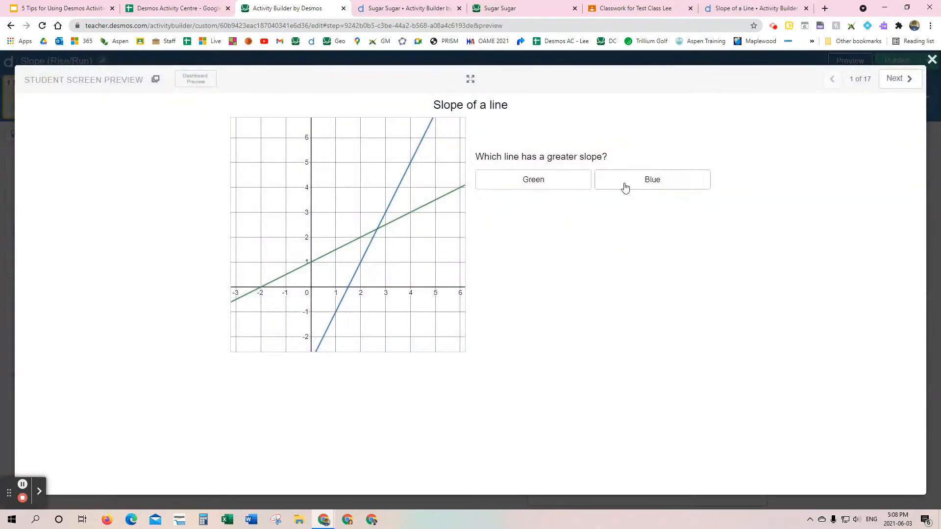
click(884, 83)
click(883, 84)
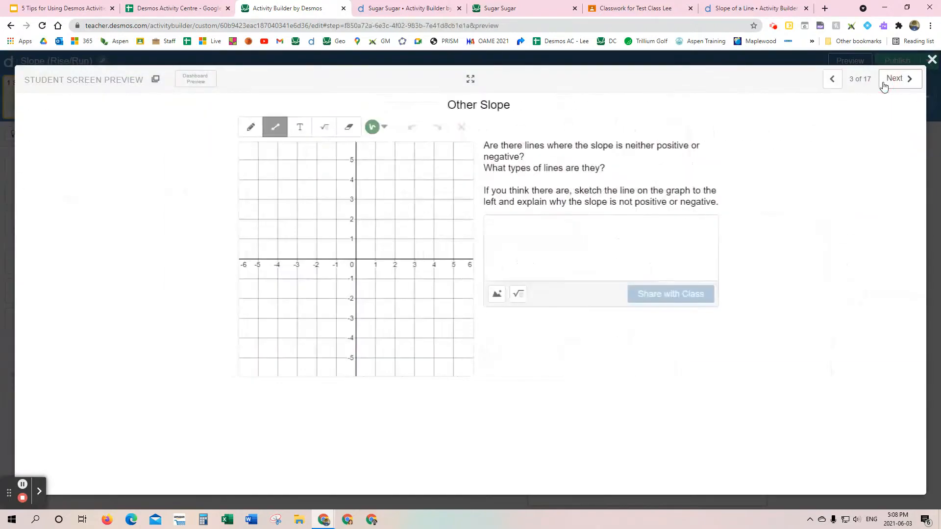
click(883, 84)
click(883, 84)
click(884, 84)
click(883, 84)
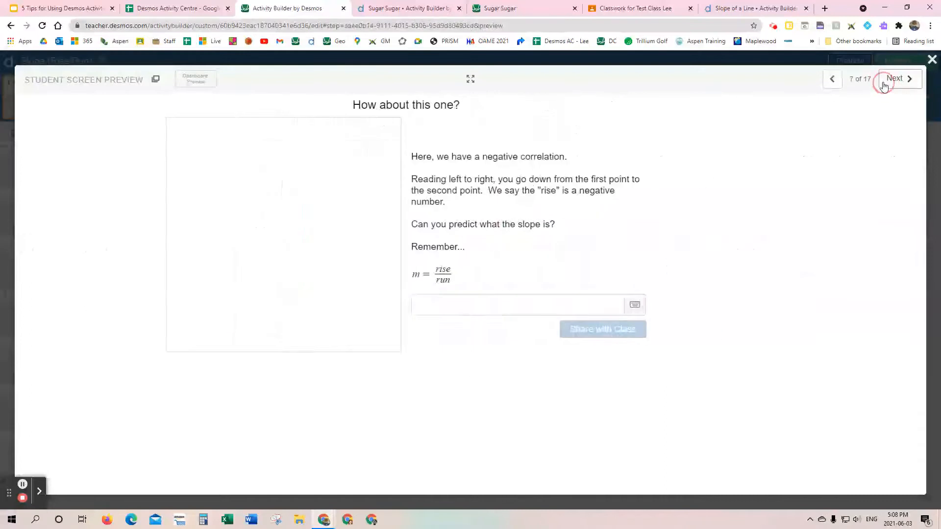
click(884, 84)
click(883, 84)
click(883, 84)
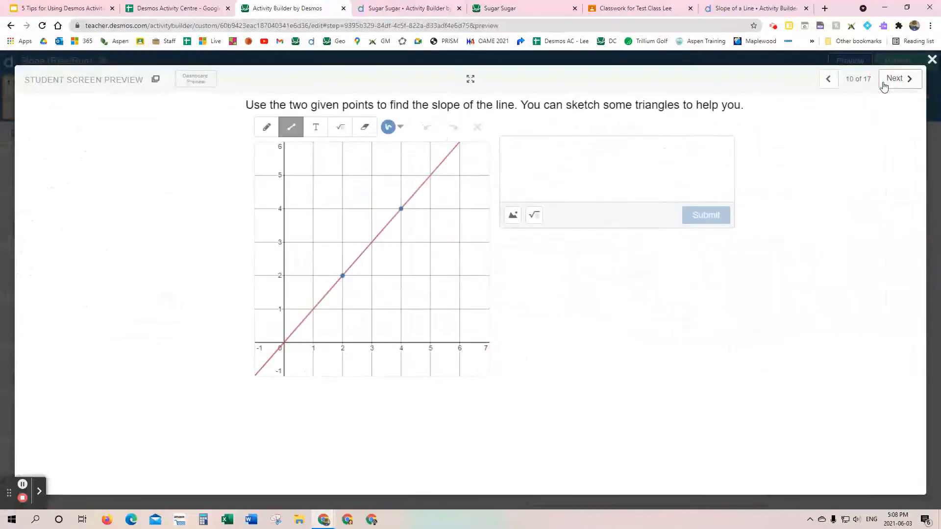
click(497, 155)
text(1)
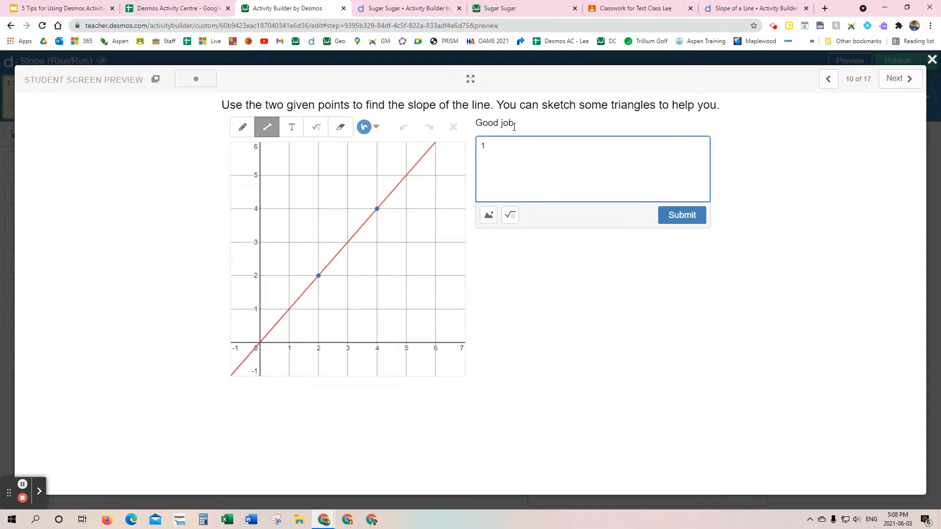
Step: Continue the student preview to the "Create Slopes" screen 15 and move point B to (1, -2)
click(894, 82)
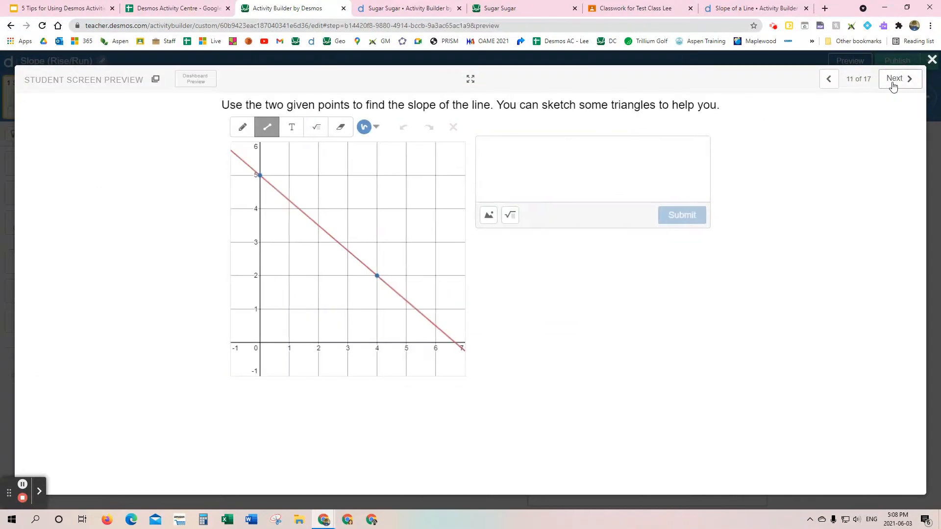
click(894, 82)
click(907, 81)
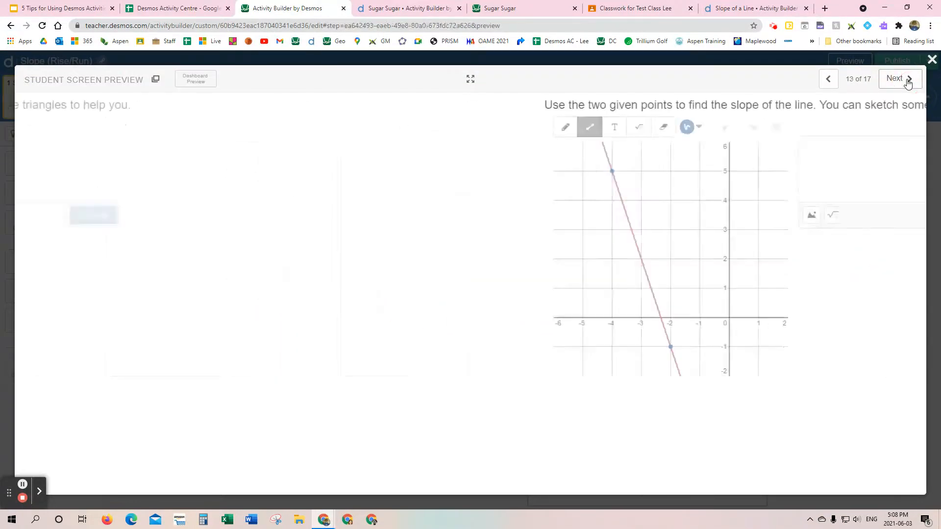
click(908, 82)
click(907, 82)
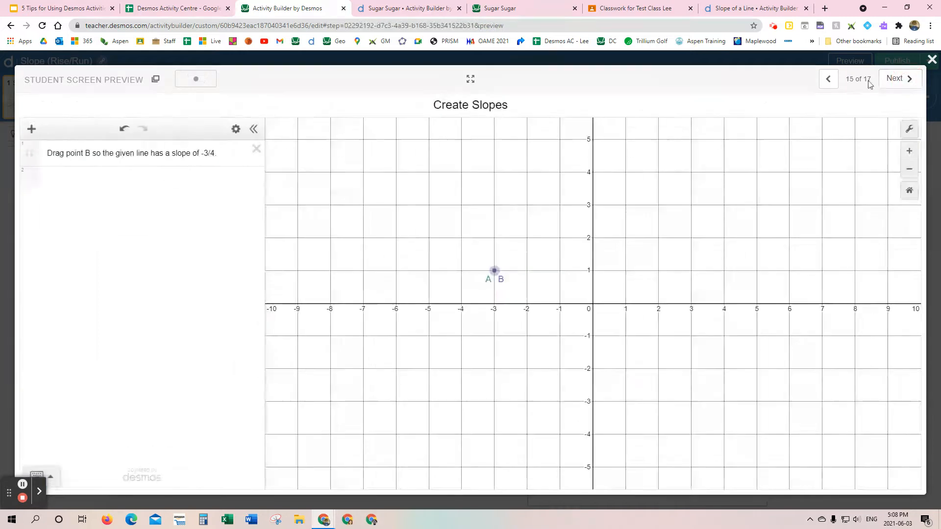
drag(493, 273, 625, 368)
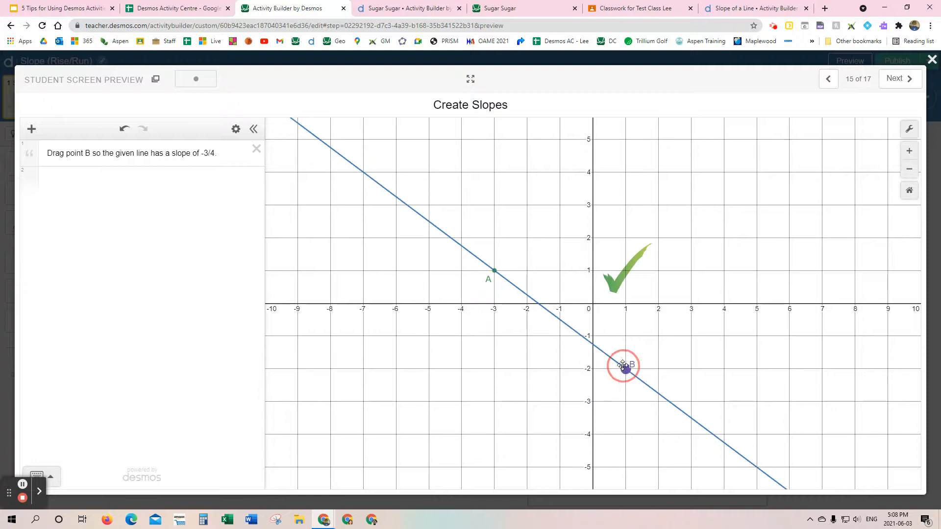
Step: Group a graph card with the m = 5/3 card in the screen 16 preview and advance to the final screen, "The 4 types of slopes"
click(899, 77)
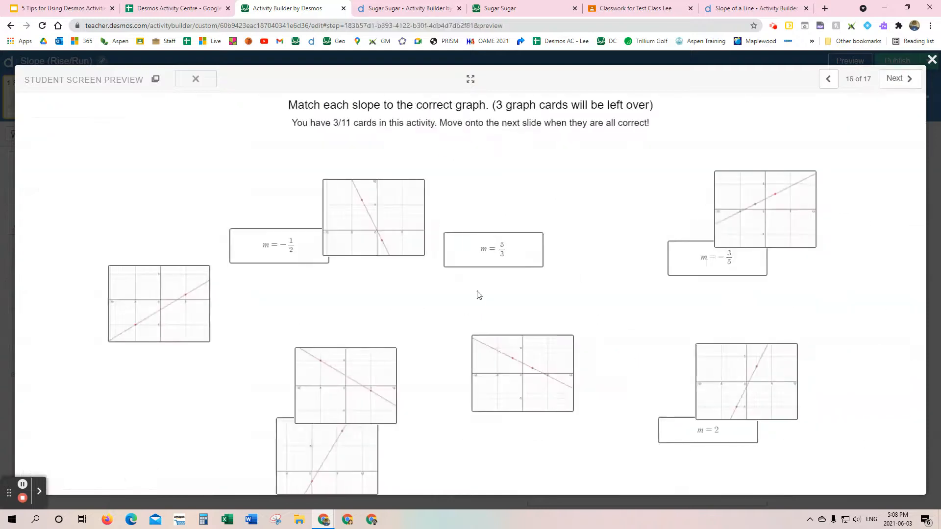
drag(409, 224, 489, 264)
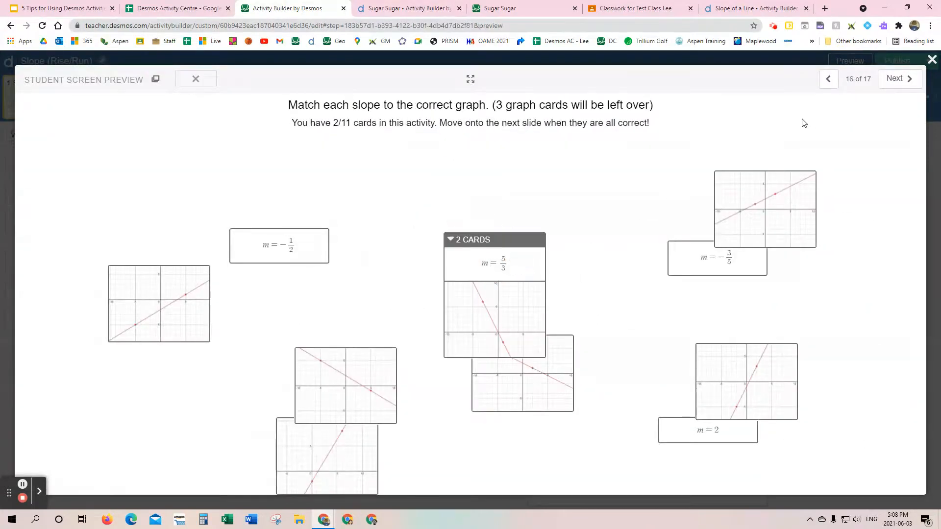
click(901, 79)
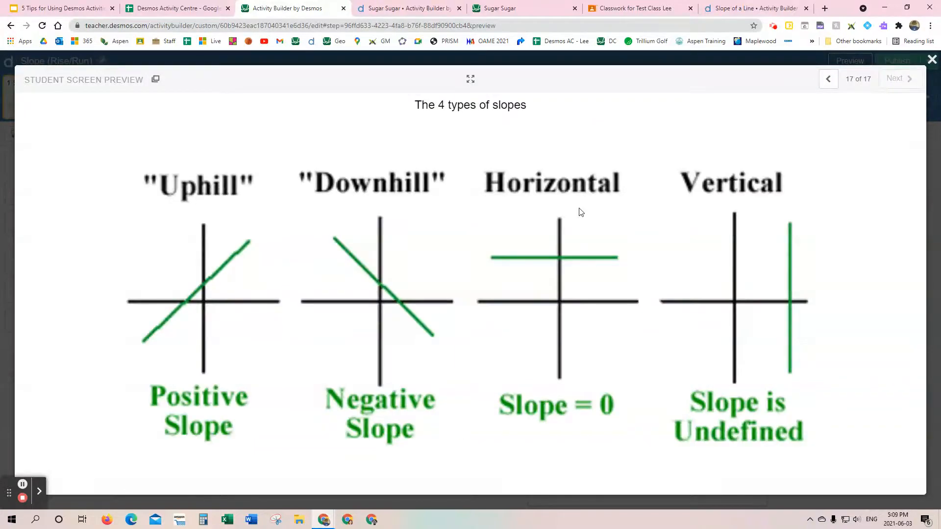
Step: Close the student preview and publish the edited Slope (Rise/Run) activity
click(932, 59)
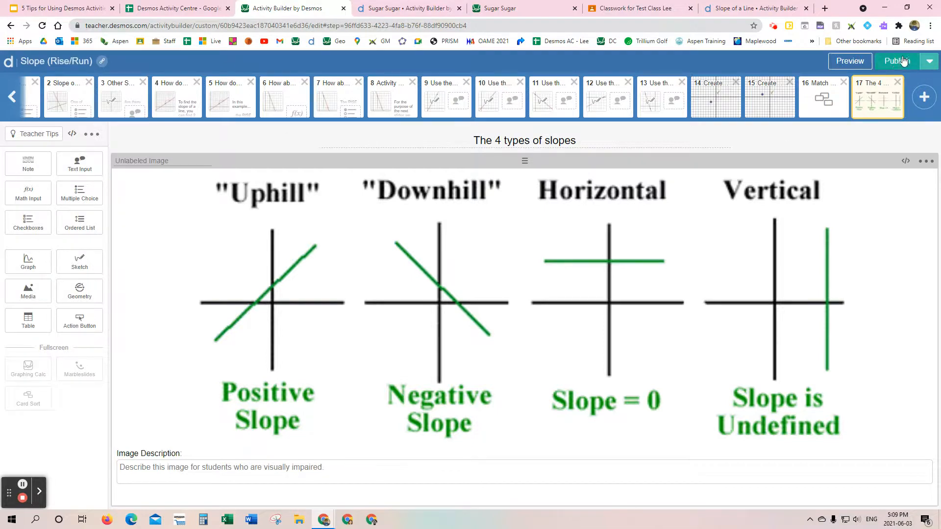
click(930, 61)
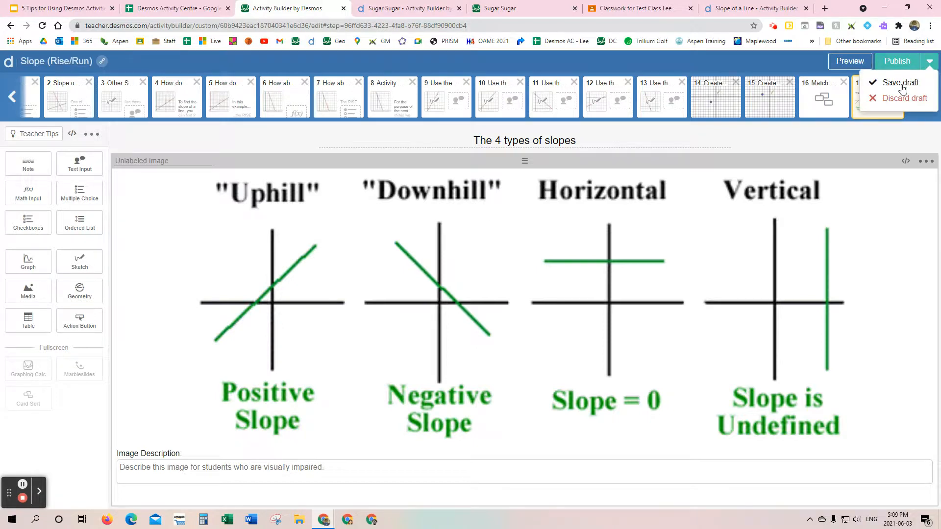
click(848, 144)
click(892, 64)
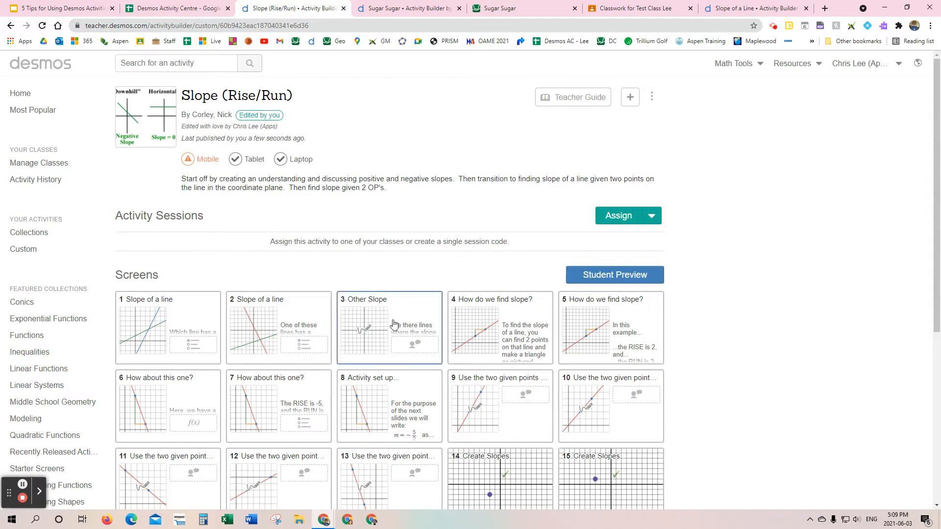
Step: Look over the published activity's screens and assign the activity to the test class, keeping the current posting preferences
scroll(480, 373, down, 4)
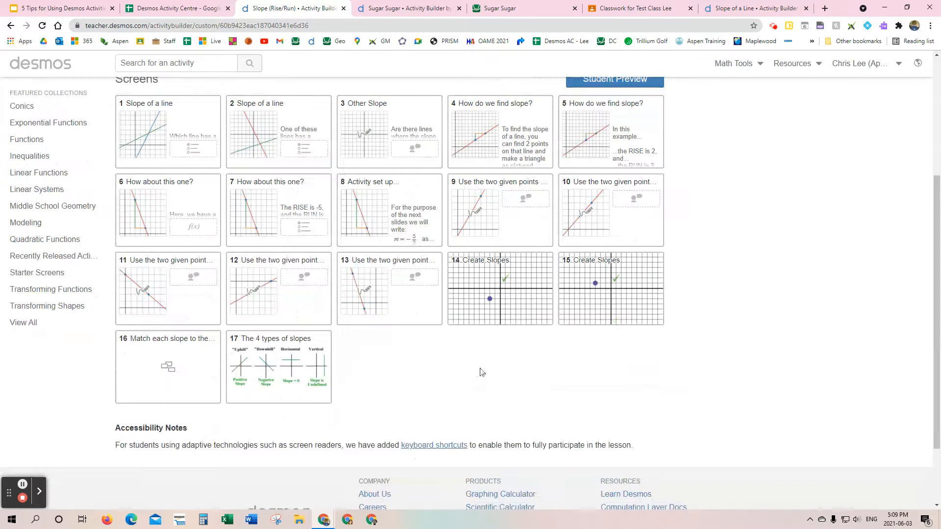
scroll(480, 372, up, 4)
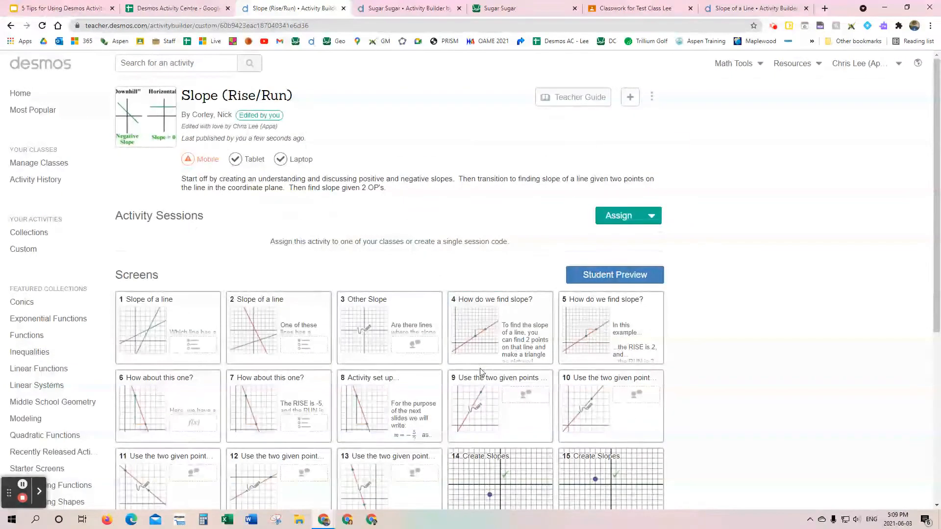
click(651, 216)
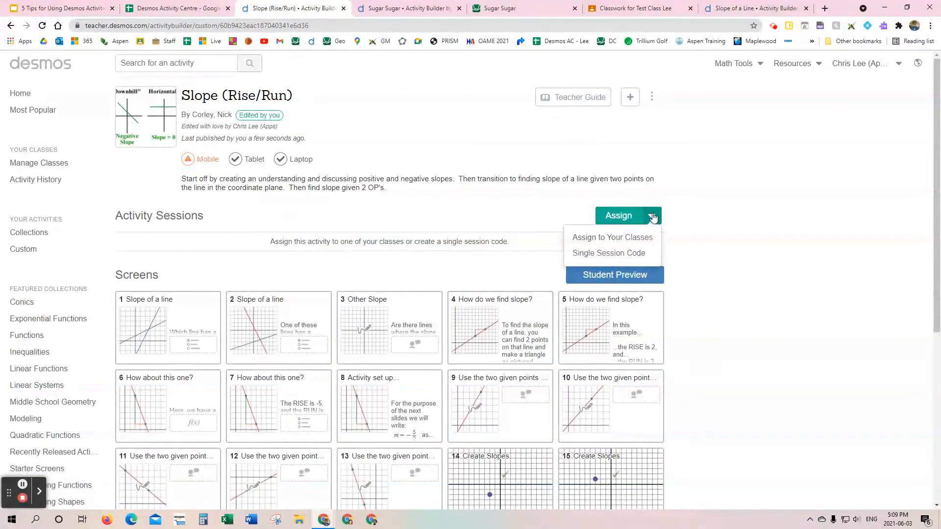
click(619, 238)
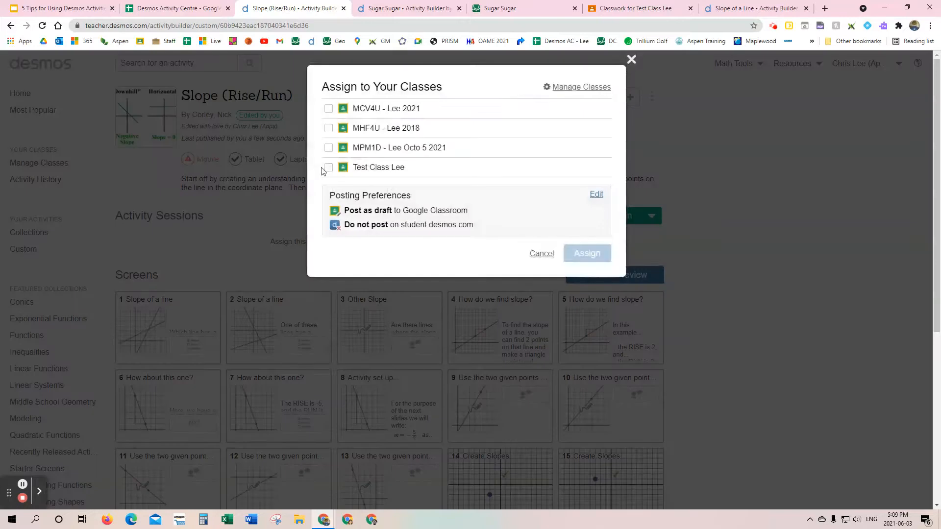
click(327, 168)
click(588, 253)
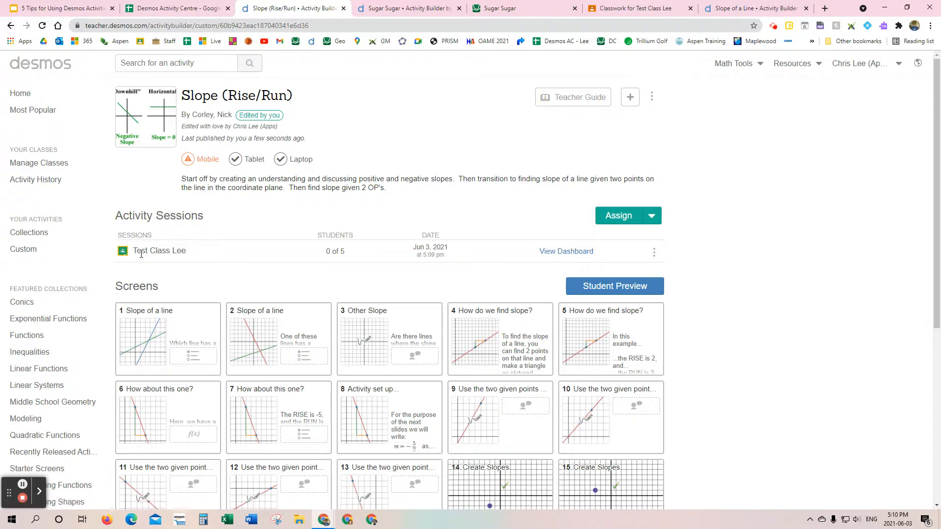
Step: Switch to the Google Classroom classwork page, open the Slope (Rise/Run) draft's activity link and join the activity with the prefilled name
click(621, 9)
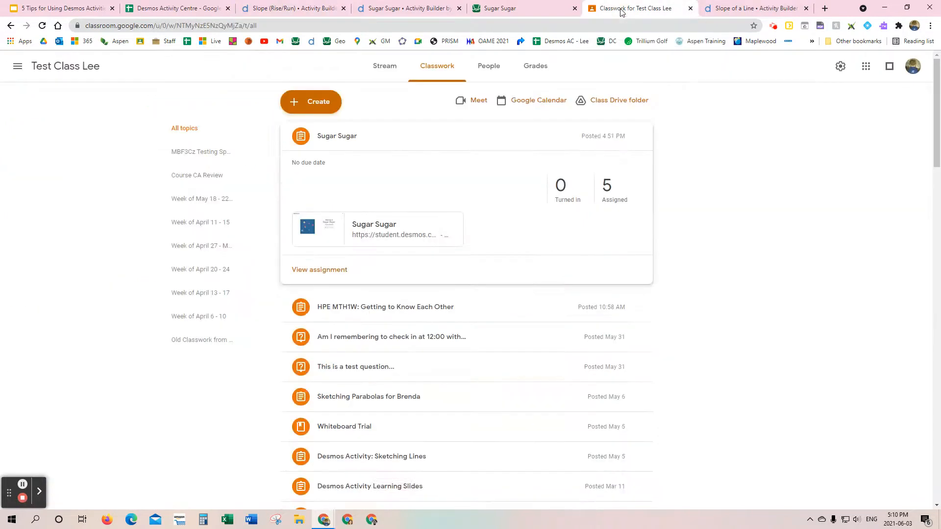
click(357, 134)
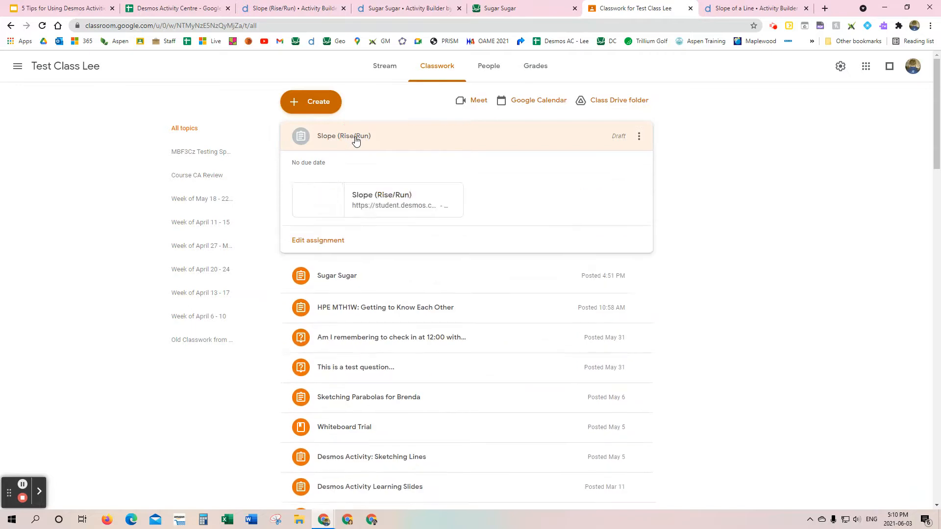
click(368, 204)
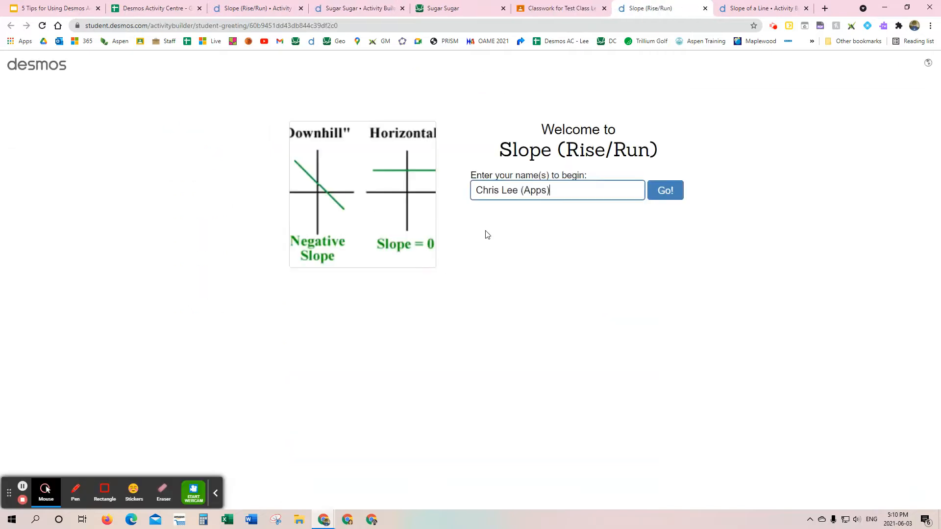
click(661, 194)
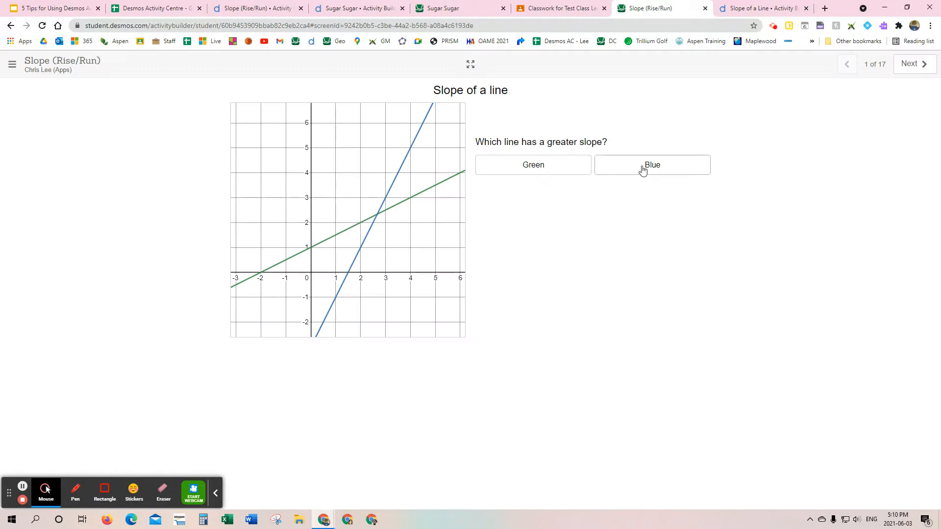
Step: Answer Blue for the greater slope on student screen 1 and Red for the negative slope on screen 2
click(643, 169)
click(912, 64)
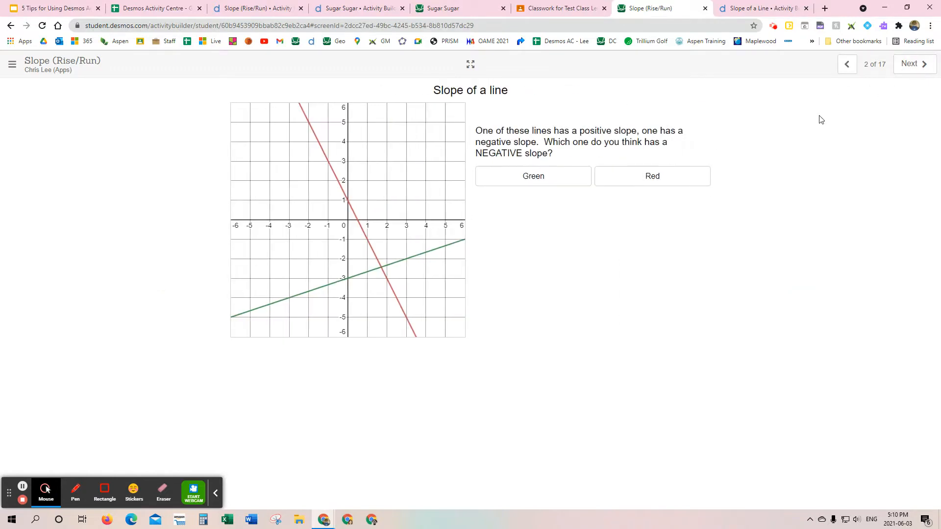
click(660, 188)
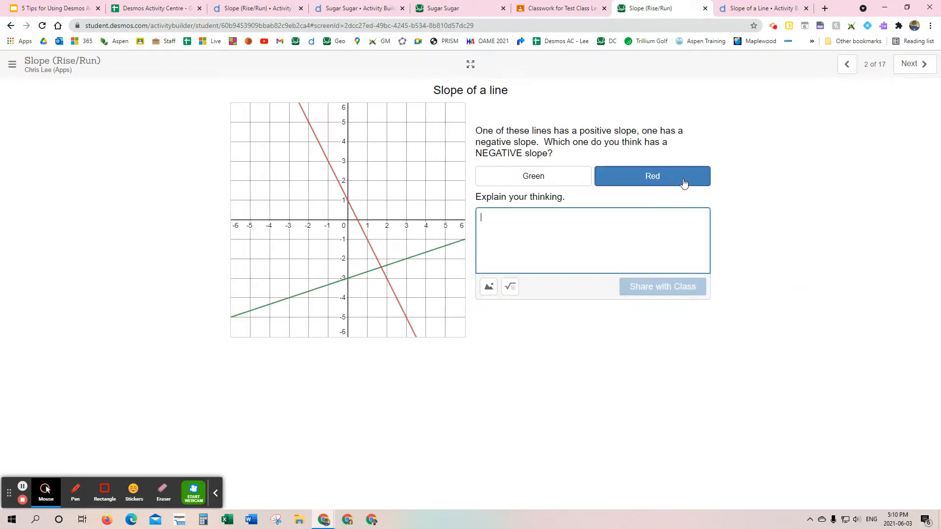
Step: Look through the student screens from screen 1 to screen 5 and return to screen 3, "Other Slope"
click(848, 64)
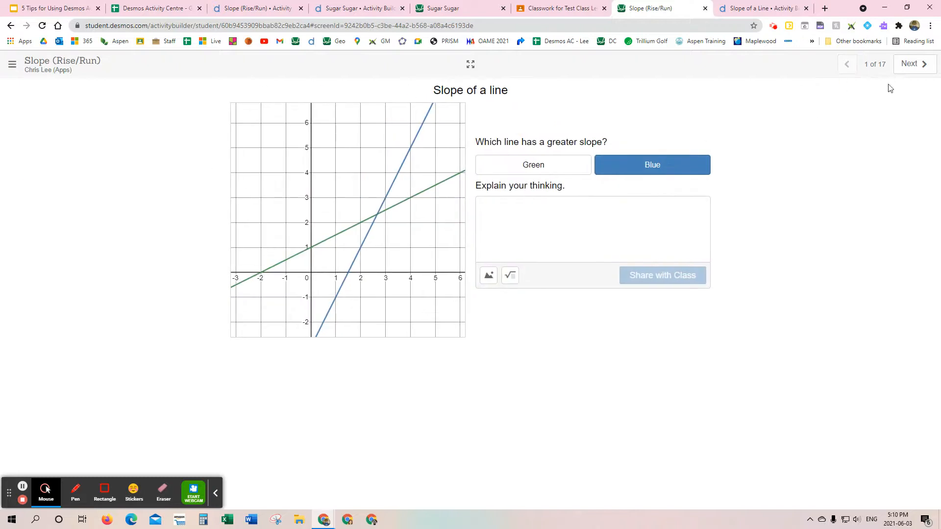
click(914, 64)
click(913, 63)
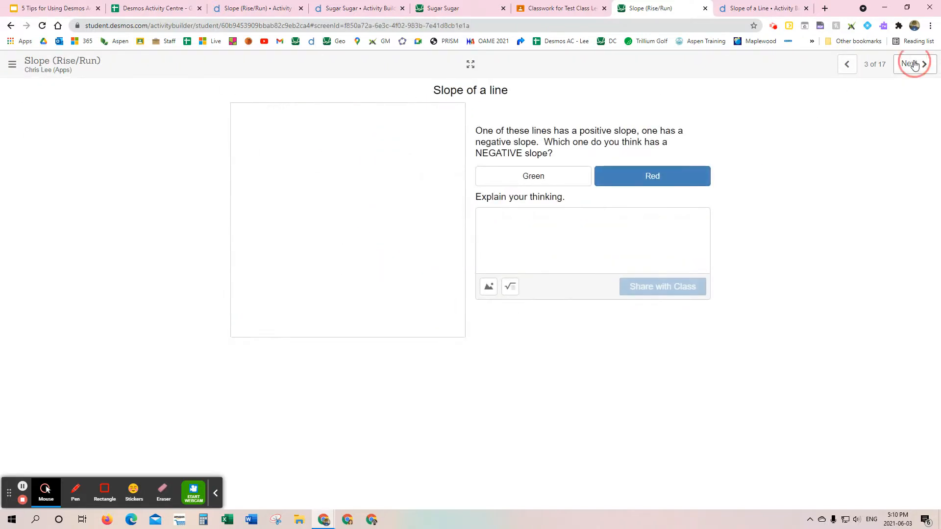
click(913, 64)
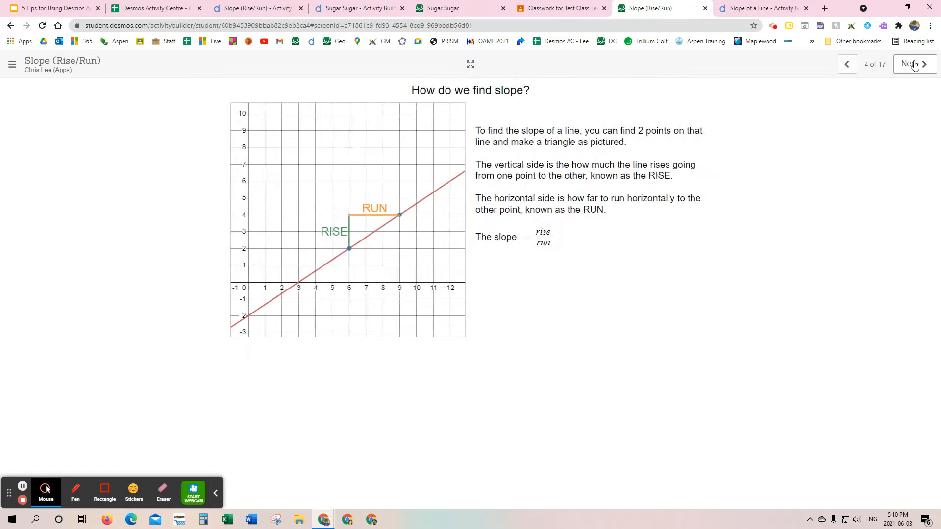
click(913, 64)
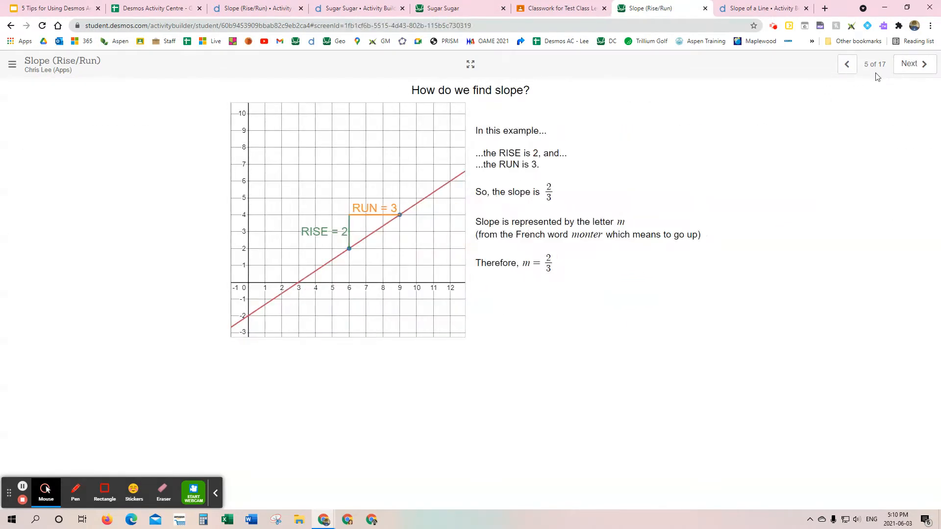
click(853, 74)
click(853, 74)
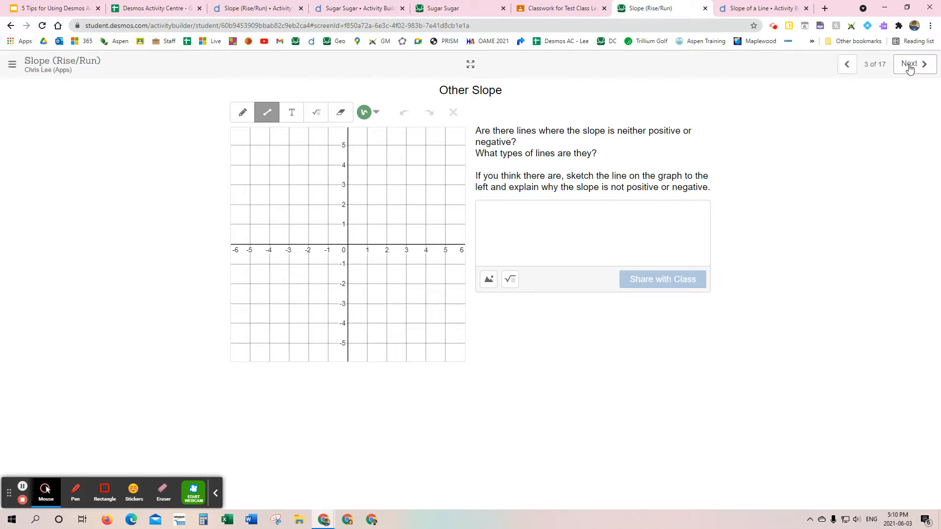
Step: Return to the teacher activity page, edit the activity to delete screen 3, "Other Slope", and publish it again
click(252, 11)
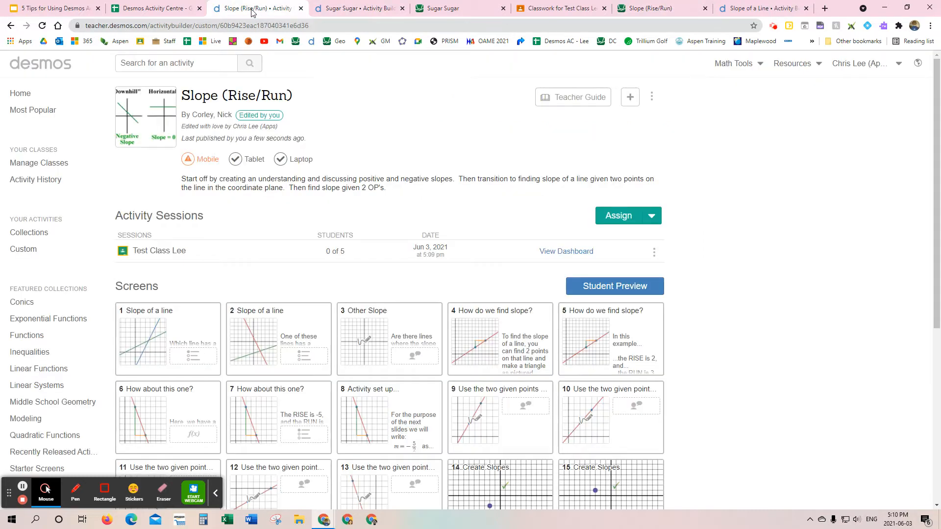
click(651, 98)
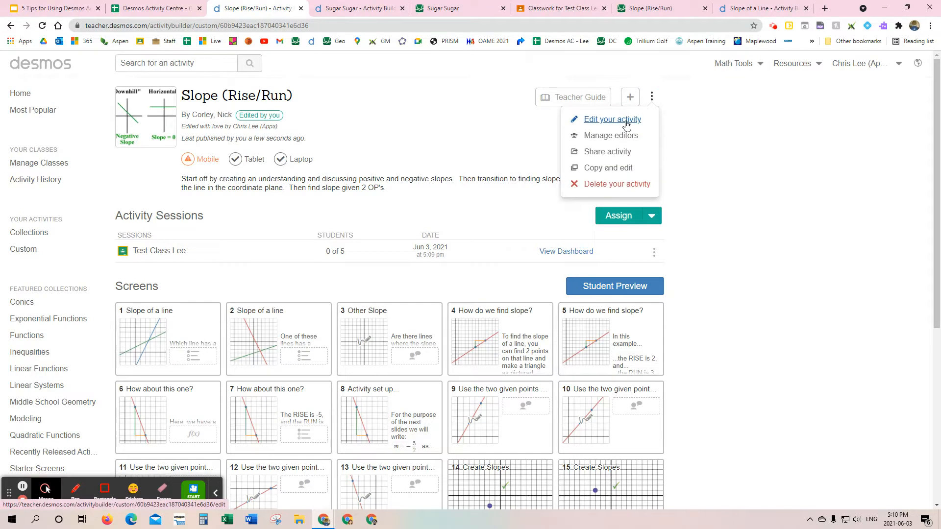
click(611, 120)
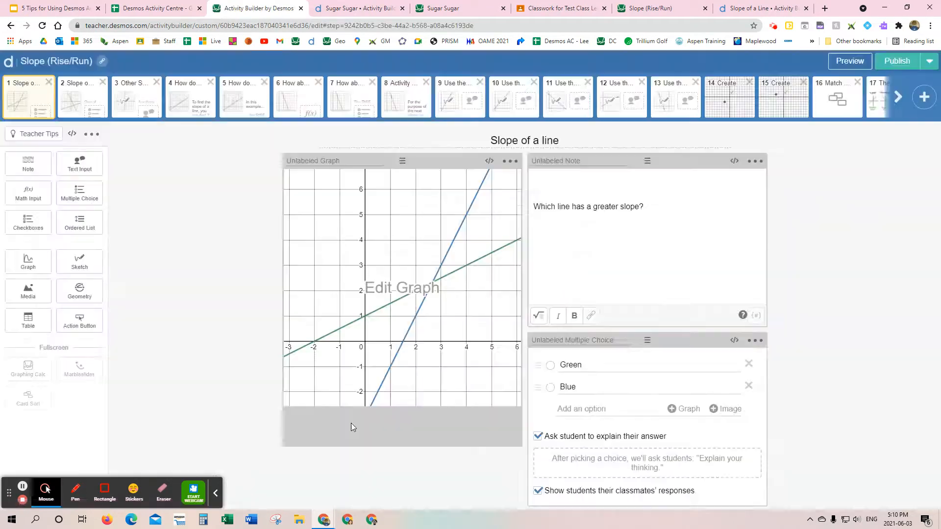
click(149, 93)
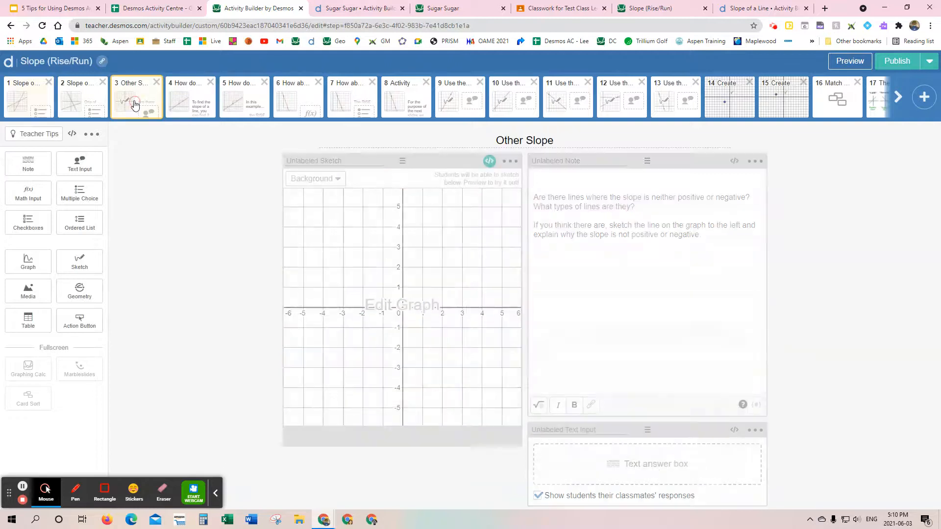
click(156, 87)
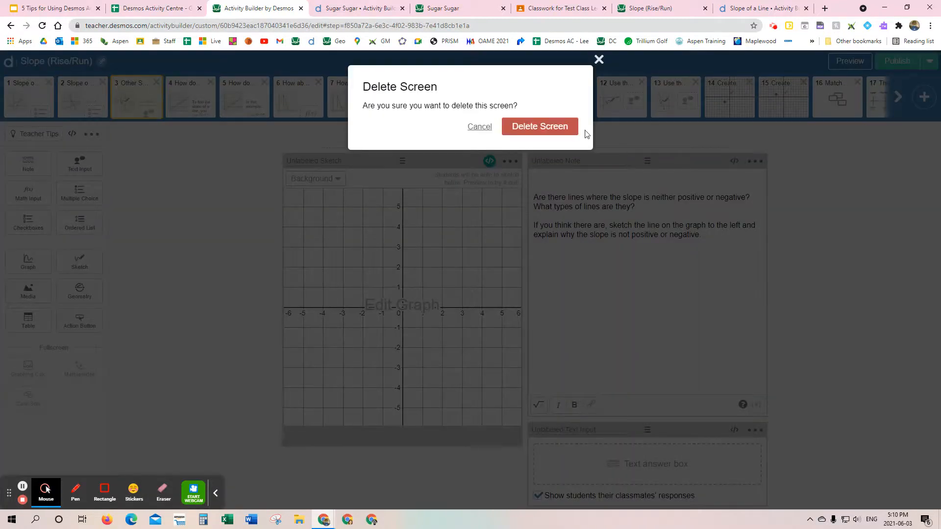
click(553, 126)
click(903, 61)
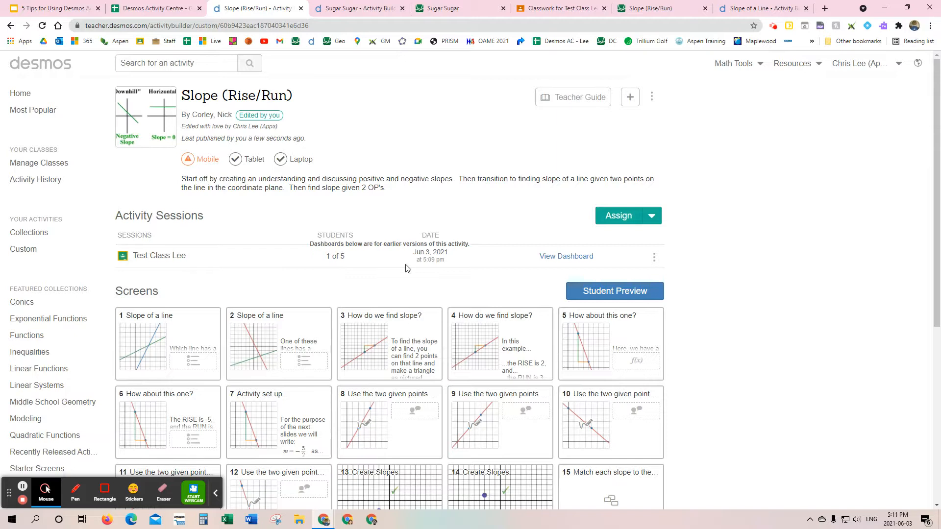
click(652, 216)
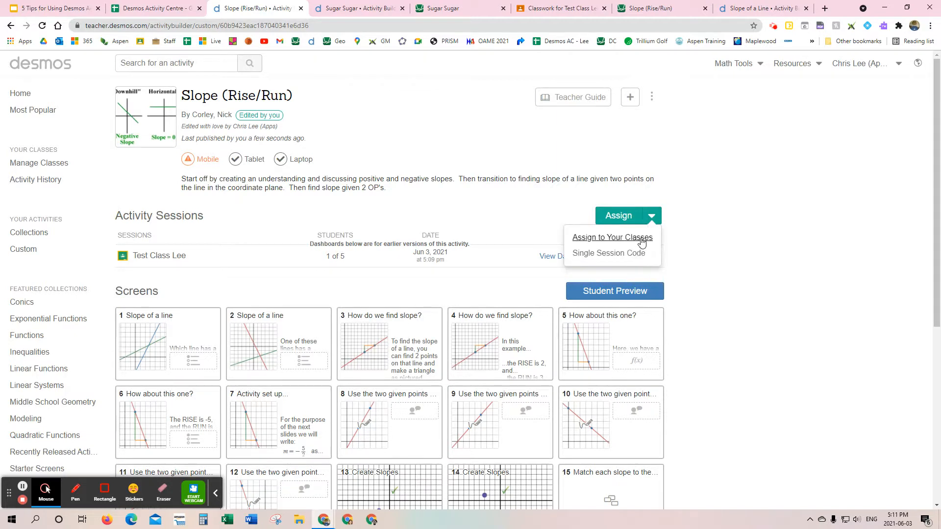
click(641, 242)
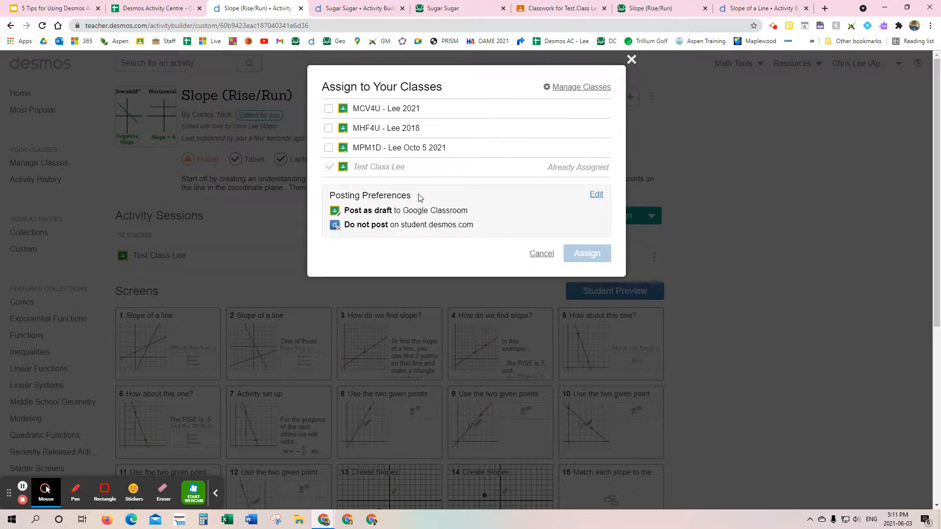
click(540, 254)
Step: Archive the test class's existing activity session and unassign Slope (Rise/Run) from that class
click(654, 258)
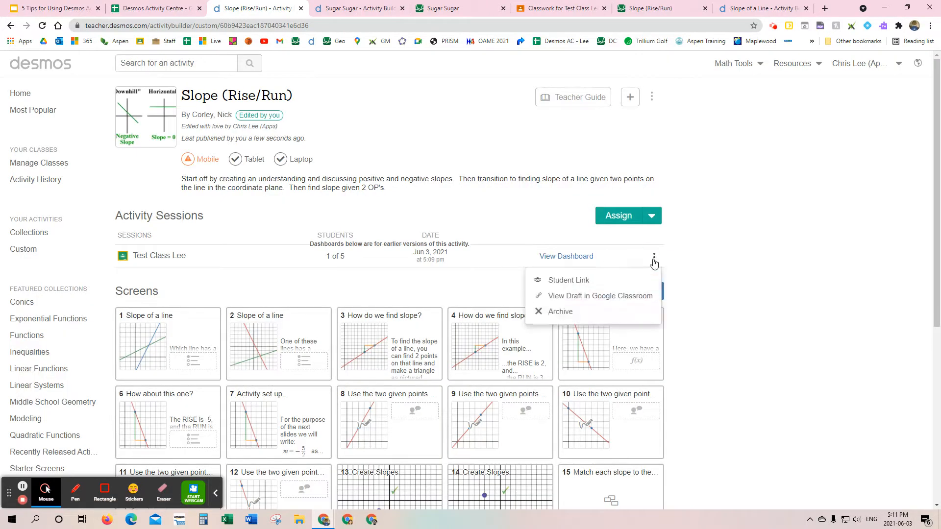
click(559, 311)
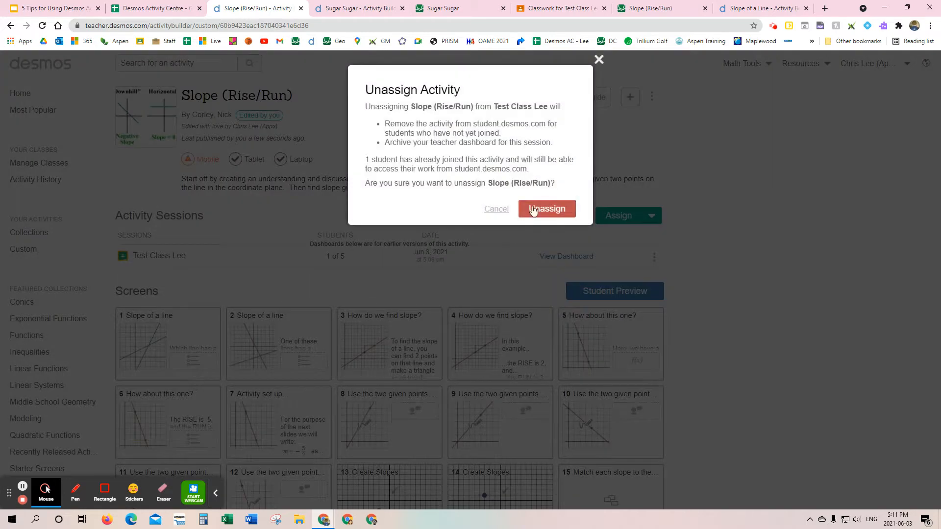
click(549, 210)
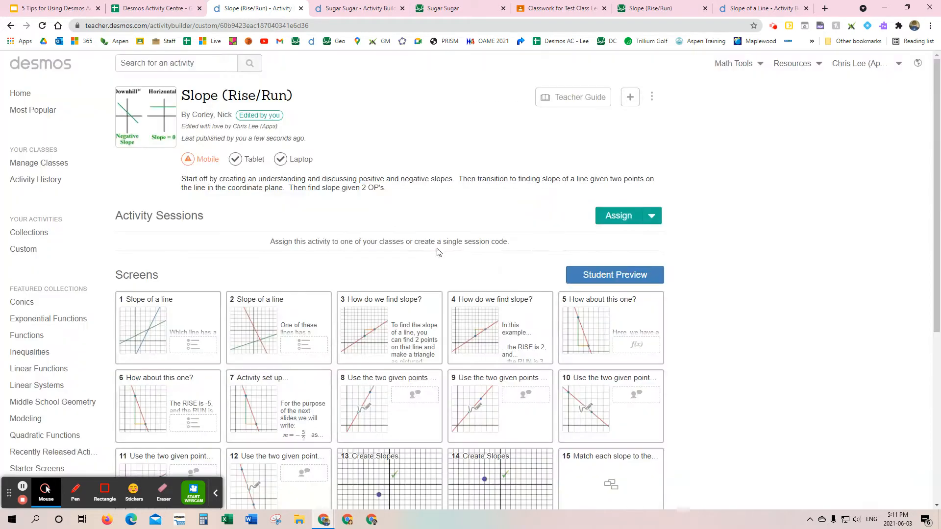
Step: Assign the republished Slope (Rise/Run) activity to the test class again
click(651, 217)
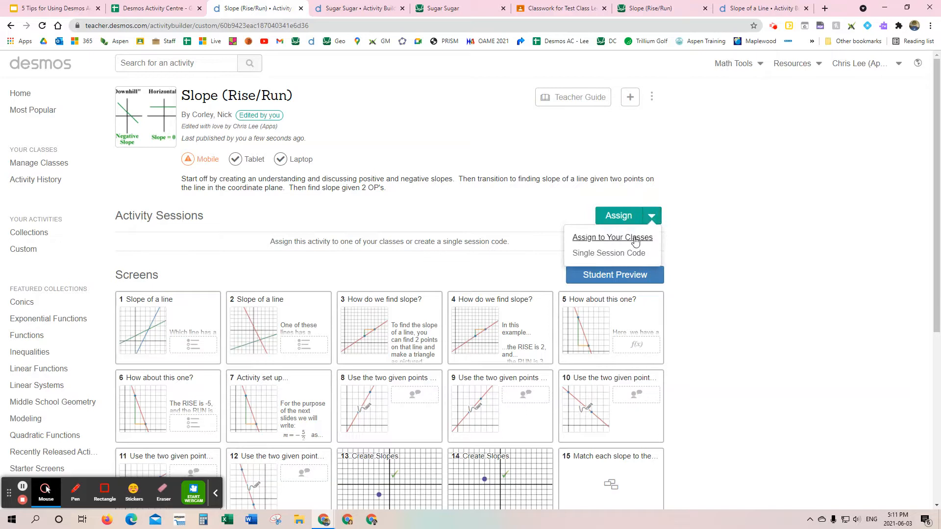
click(635, 238)
click(328, 167)
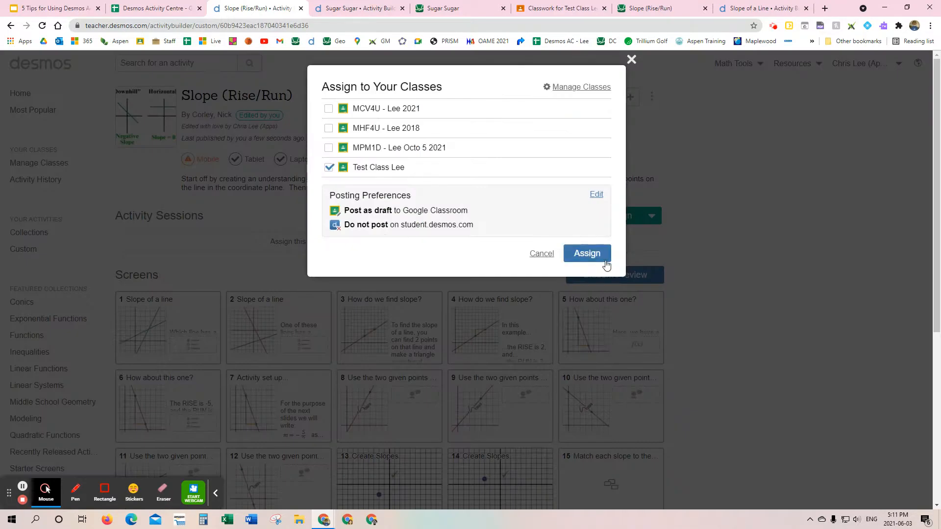
click(595, 257)
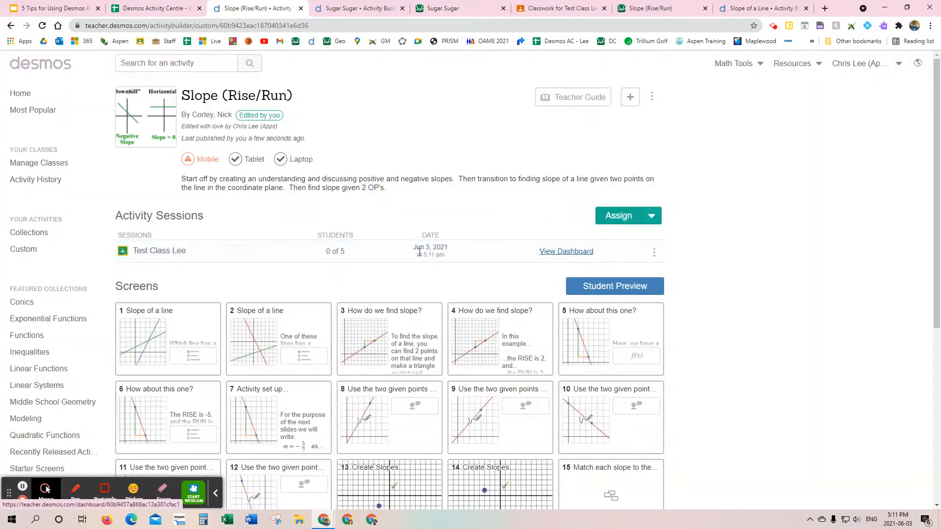
Step: In Google Classroom, refresh the test class's classwork and delete the older Slope (Rise/Run) draft assignment
click(566, 12)
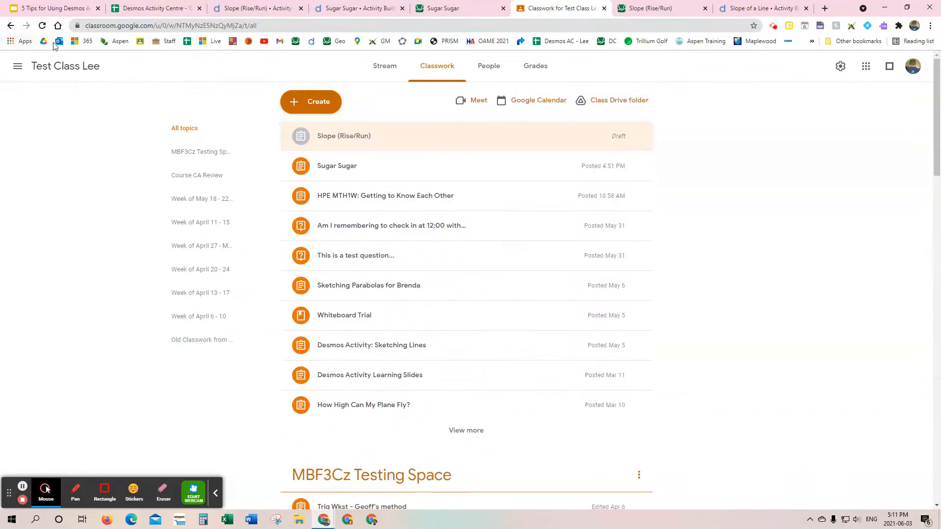
click(42, 25)
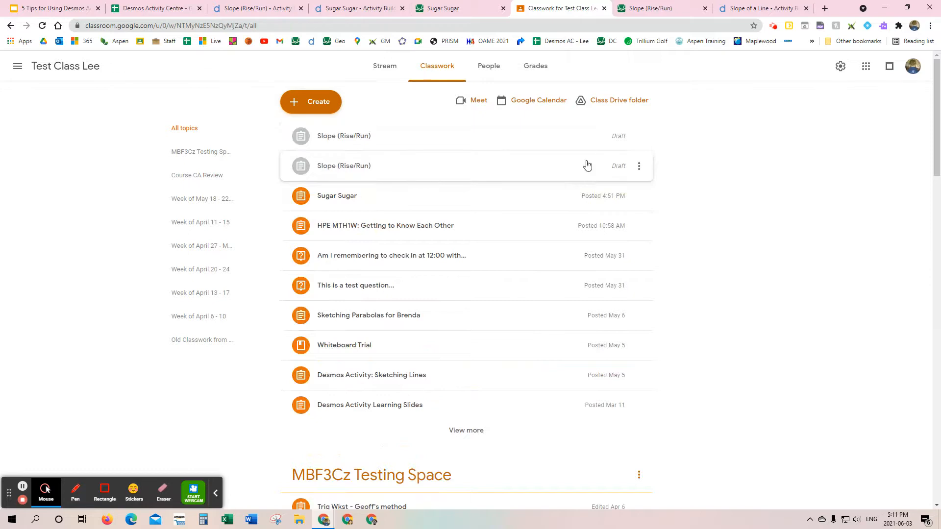
click(638, 167)
click(614, 204)
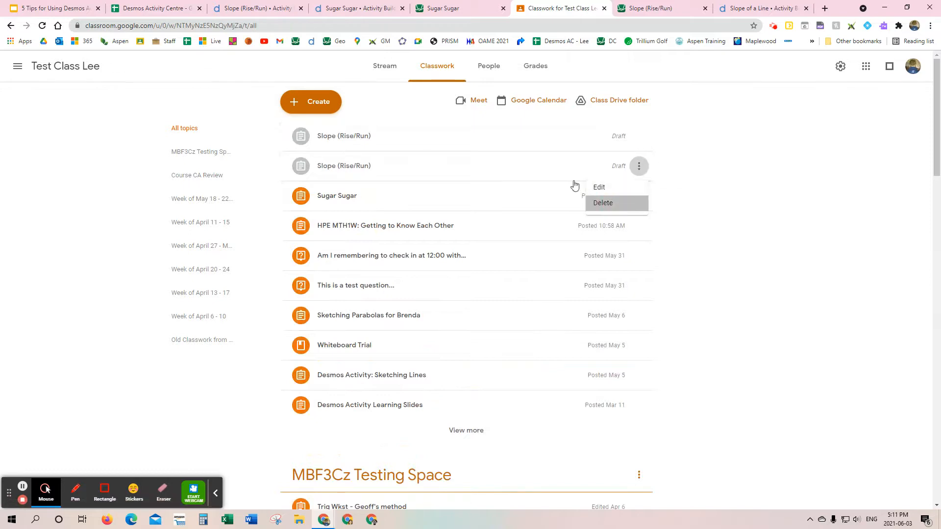
click(506, 297)
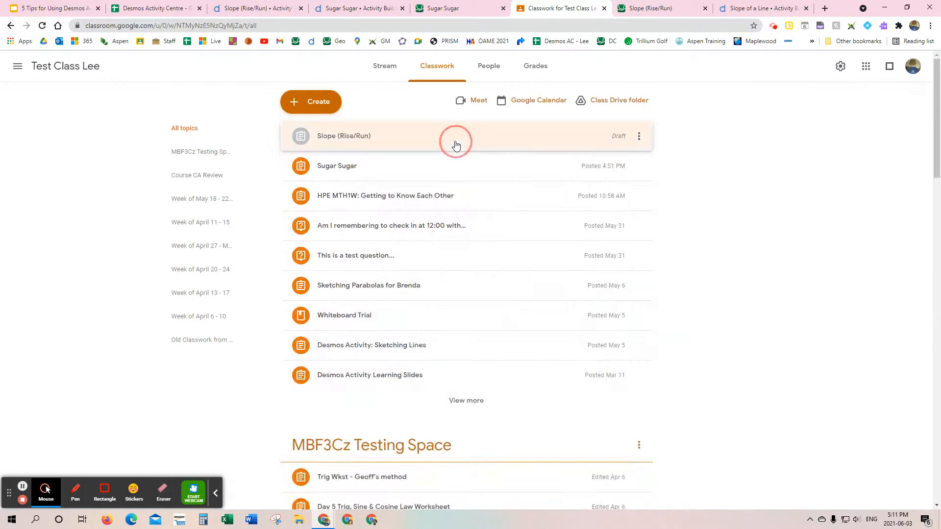
Step: Start the reassigned activity as a student from the remaining Slope (Rise/Run) draft, and close the previous student session and return to the new one
click(455, 144)
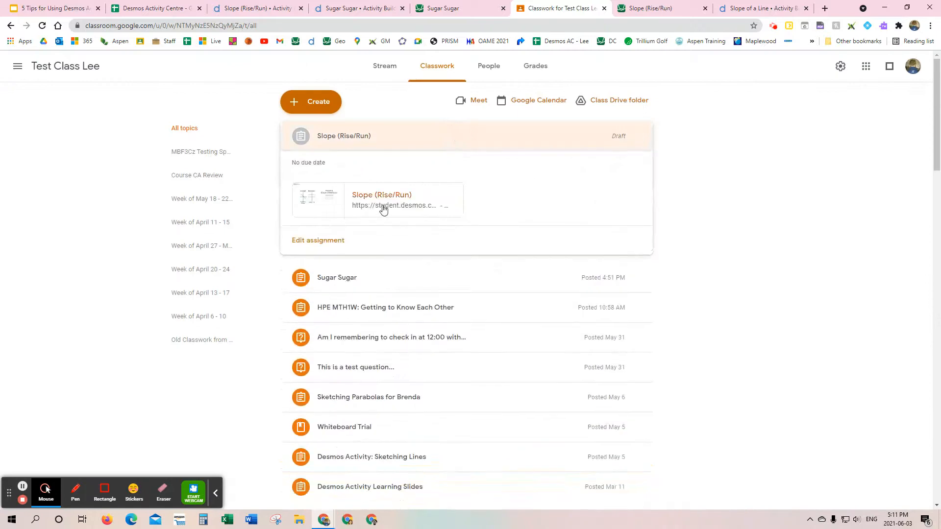
click(383, 207)
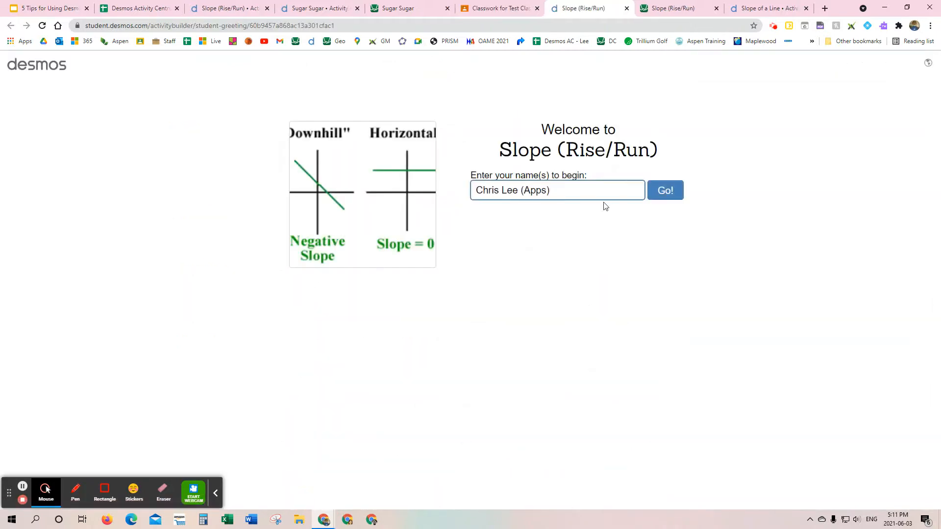
click(670, 196)
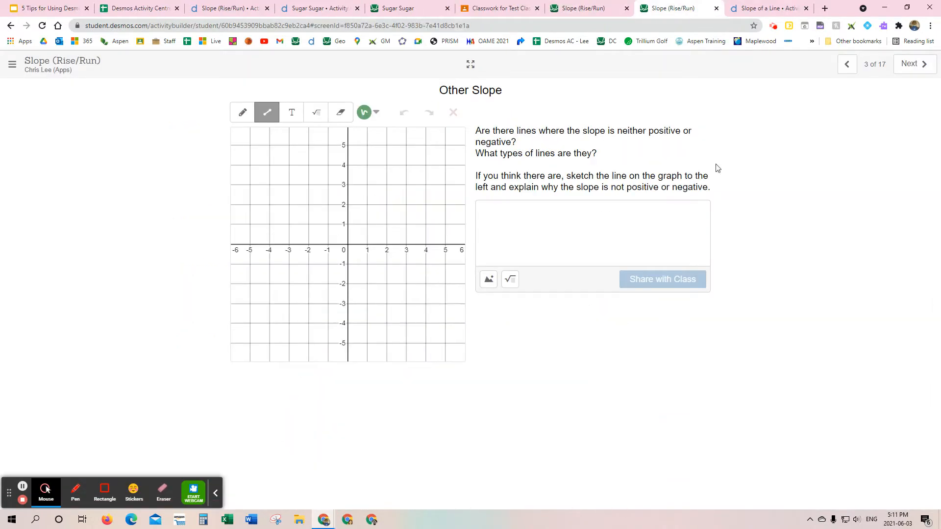
click(716, 8)
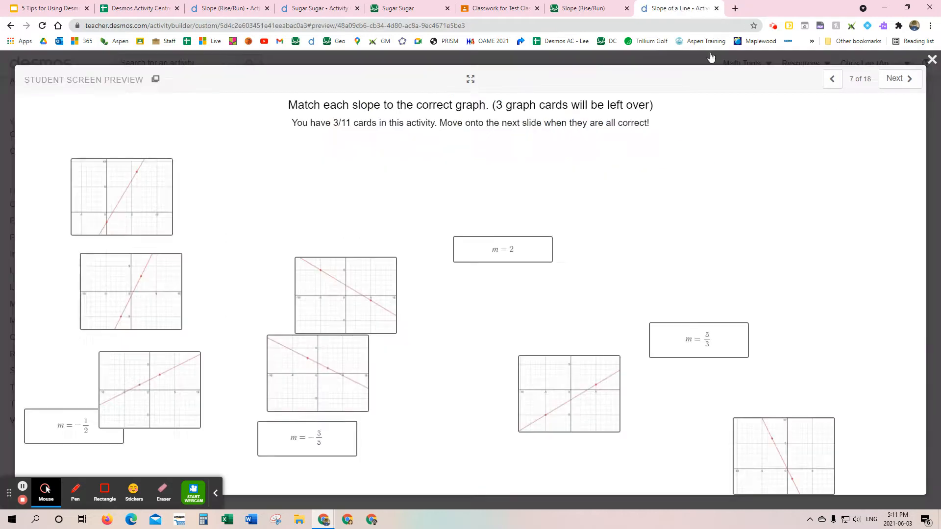
click(682, 12)
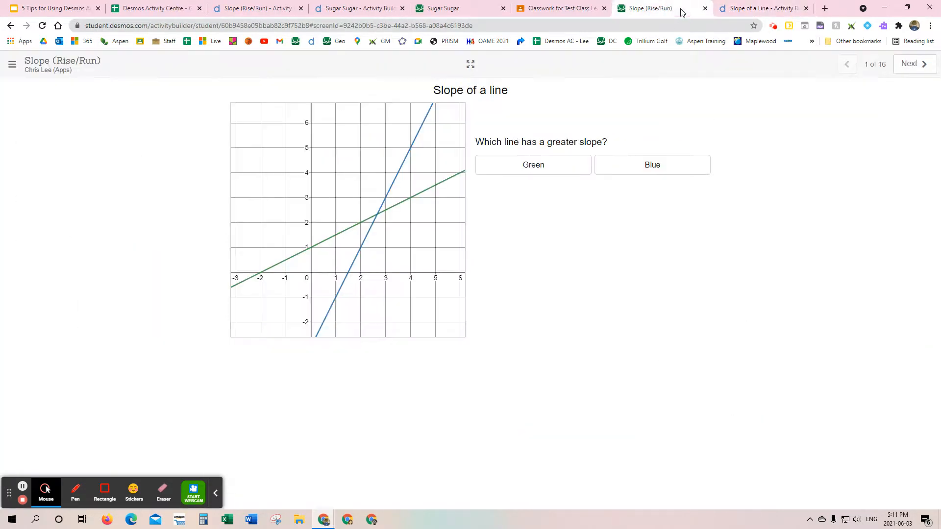
Step: Answer Blue for the greater slope on screen 1 and Red for the negative slope on screen 2
click(642, 164)
click(914, 63)
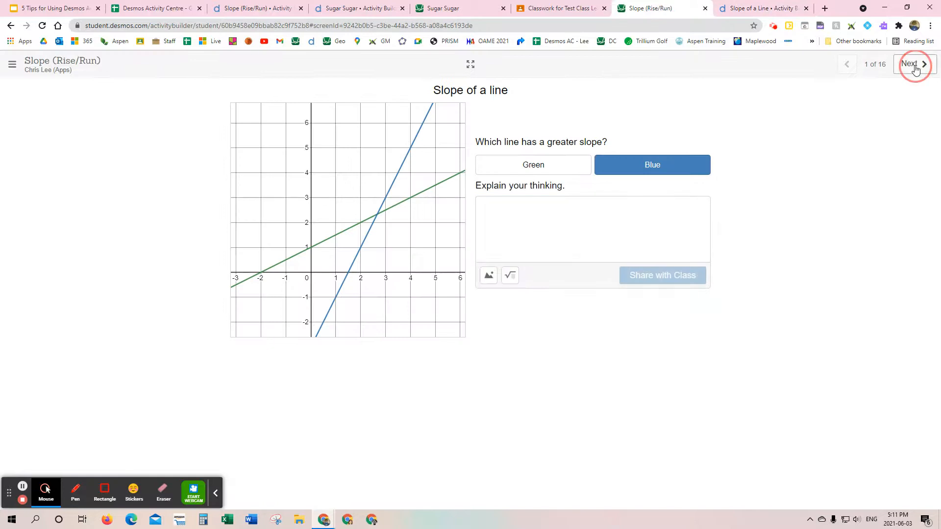
click(640, 181)
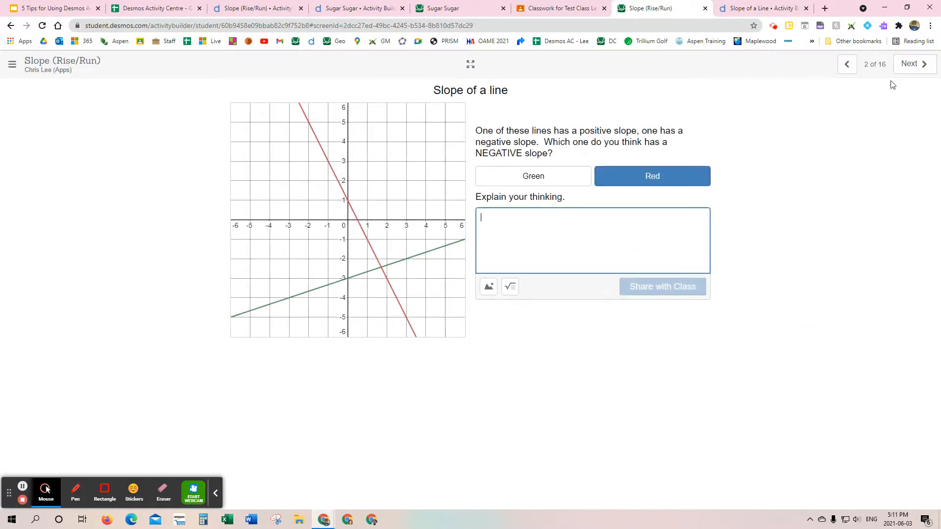
click(904, 71)
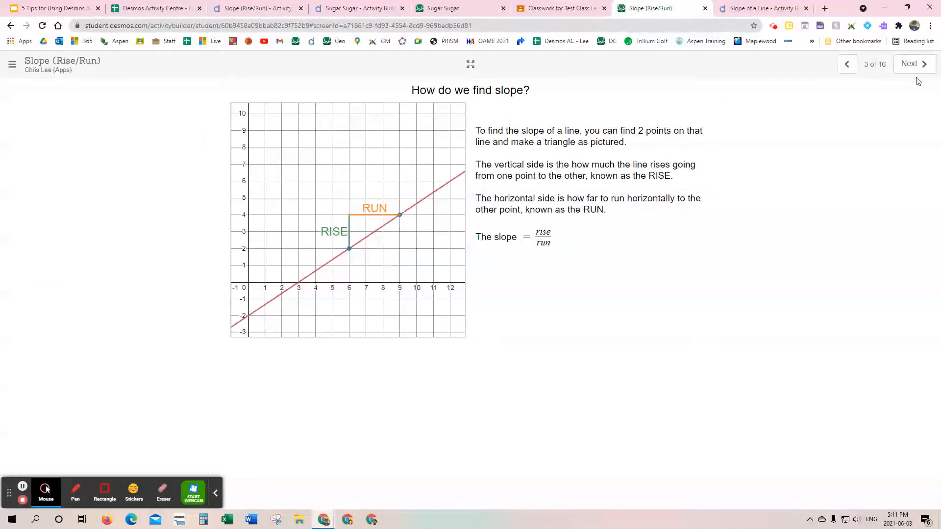
Step: Advance to screen 9 of the student activity and submit 1 as the slope of the line
click(919, 67)
click(921, 70)
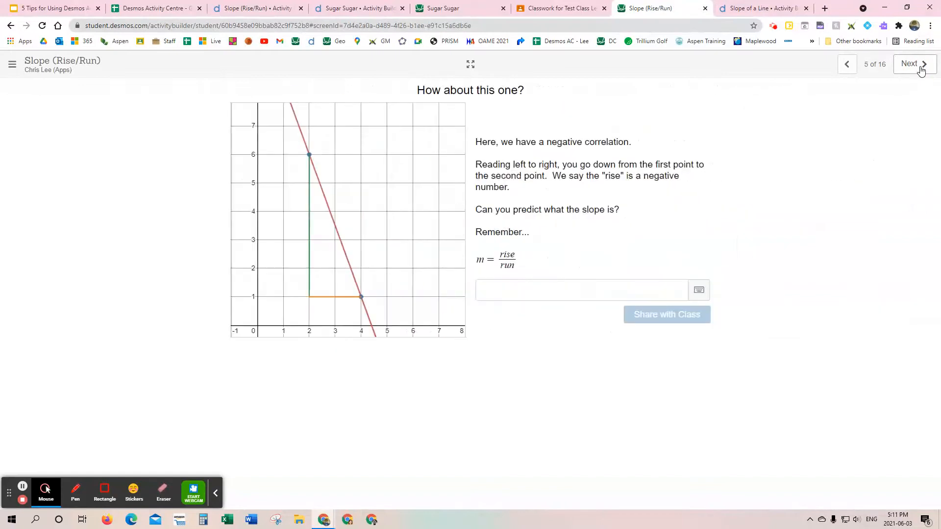
click(921, 69)
click(921, 69)
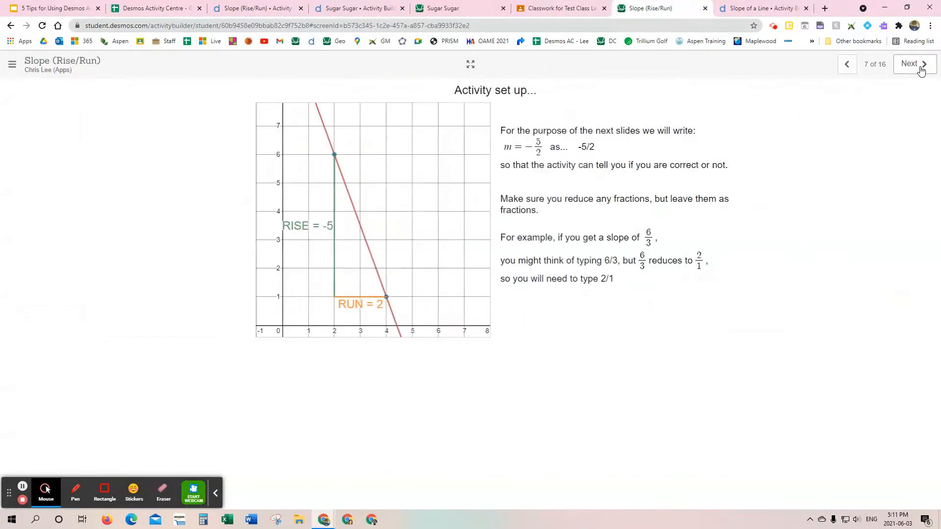
click(921, 69)
click(921, 69)
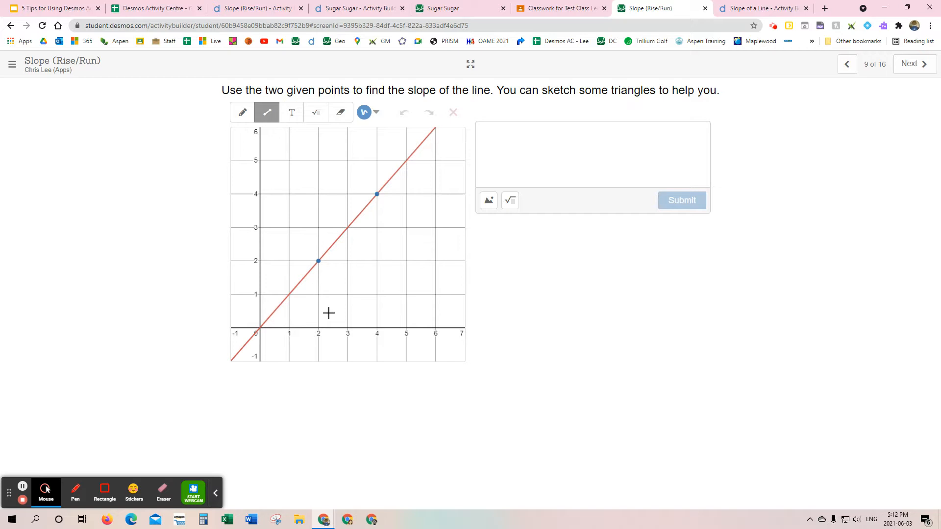
click(216, 493)
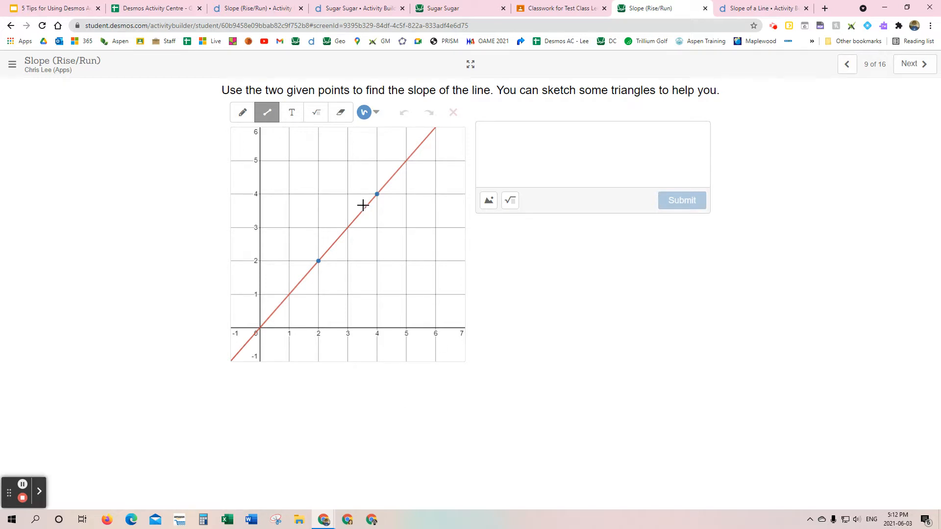
click(561, 127)
text(1)
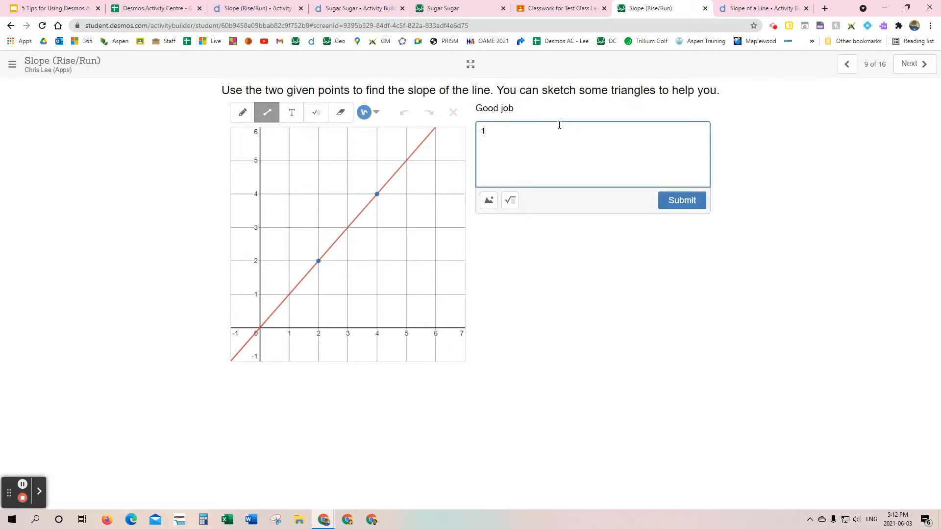
click(699, 199)
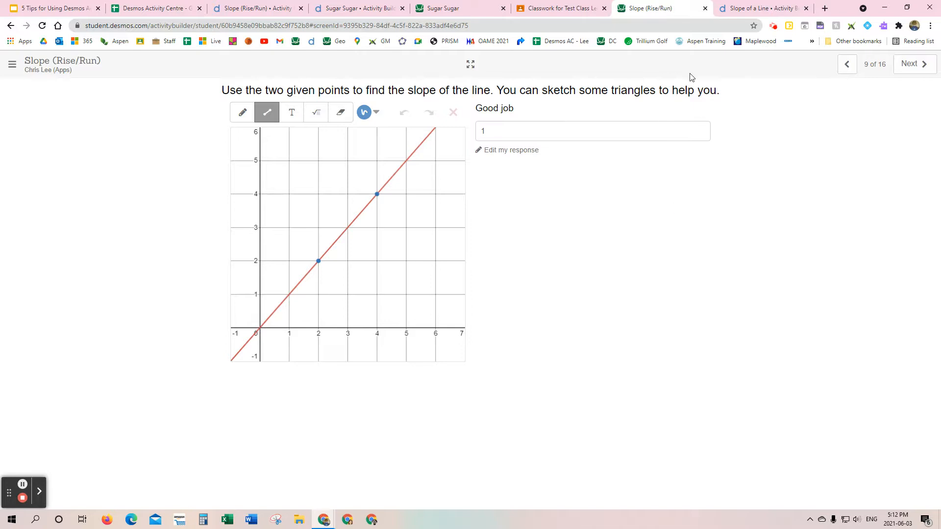
Step: Advance to screen 14, "Create Slopes", and move point B to (1, -2) to give the line a slope of -3/4
click(912, 70)
click(912, 69)
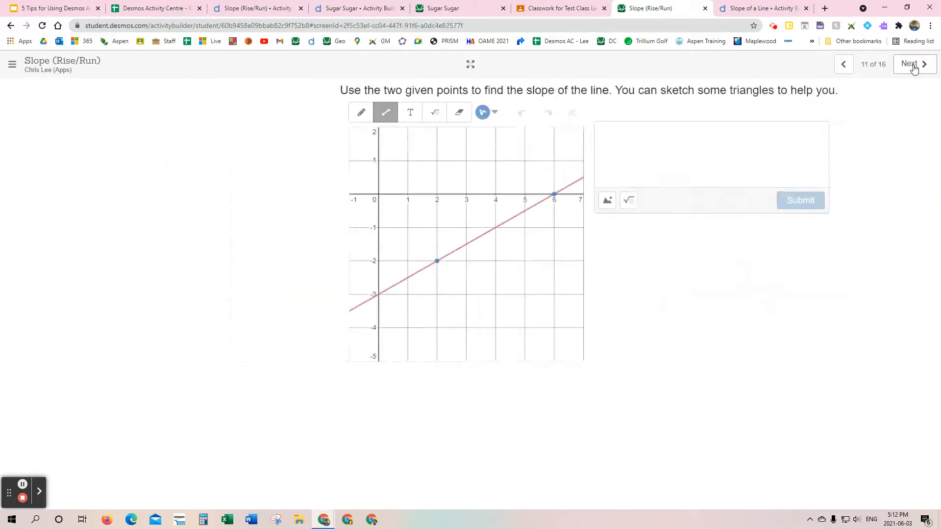
click(912, 69)
click(912, 69)
click(913, 69)
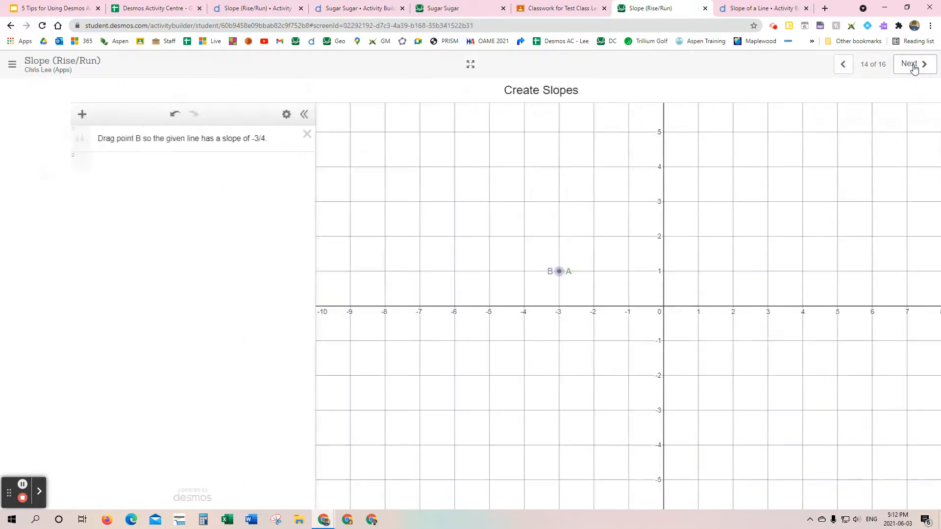
drag(488, 271, 633, 383)
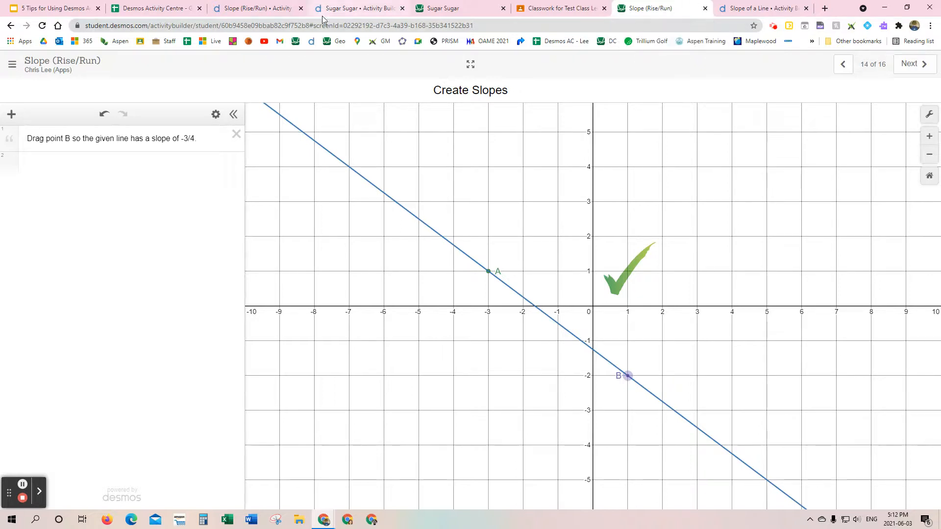
Step: Open the test class's dashboard from the teacher activity page, look at its snapshots view and return to the summary
click(250, 6)
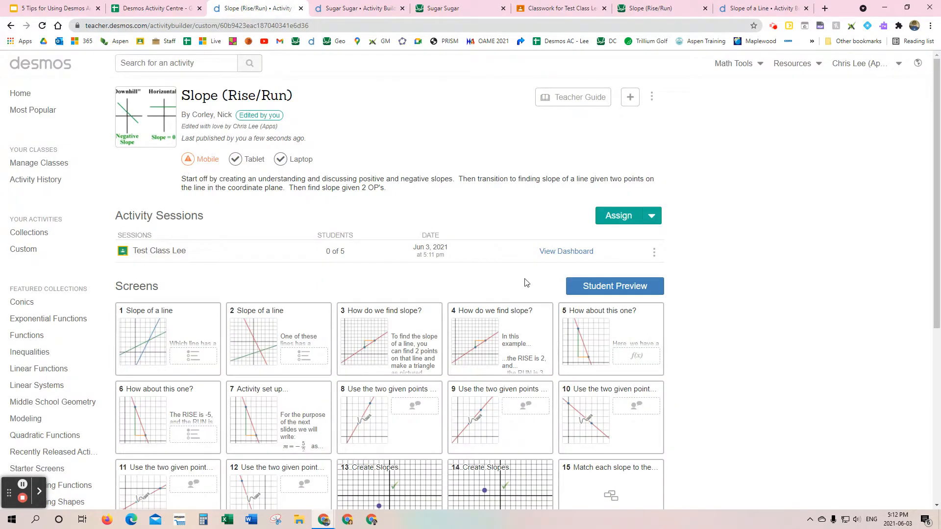
click(562, 252)
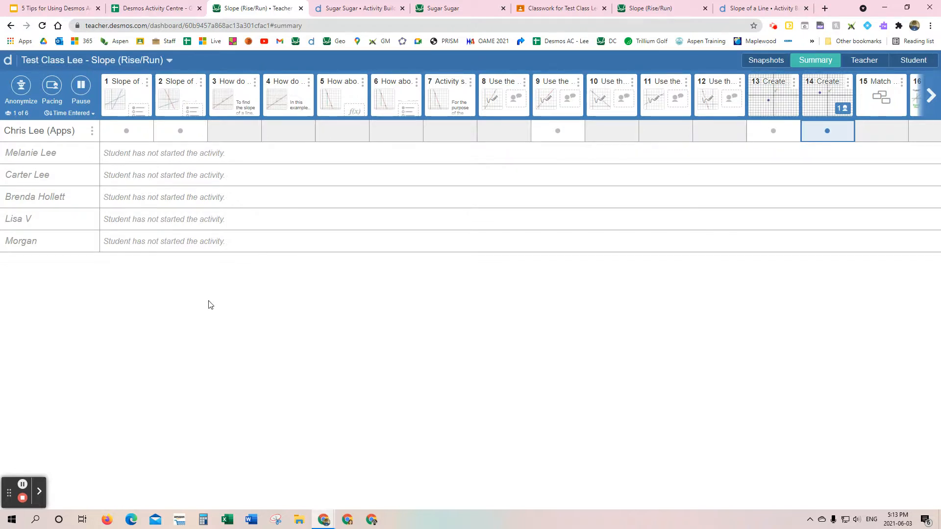
click(768, 61)
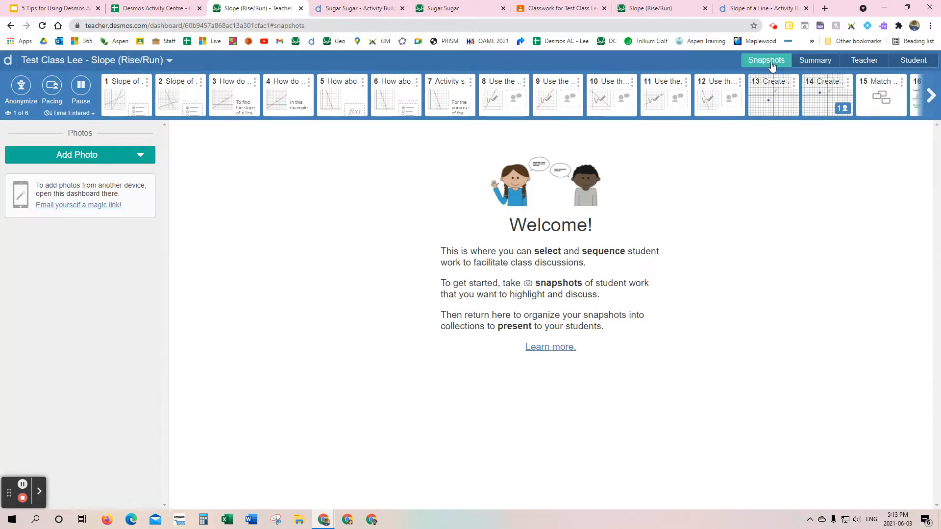
click(817, 60)
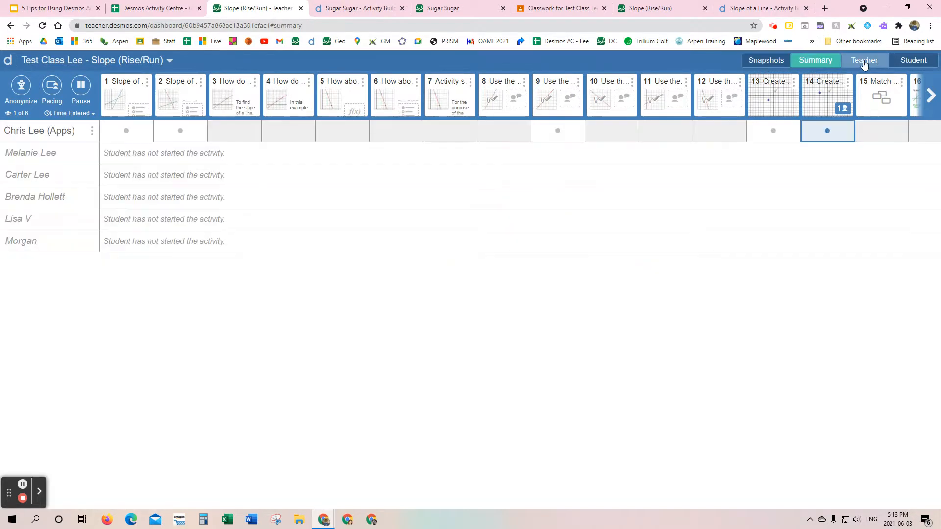
Step: Open the student's "Create Slopes" responses from screen 13 to screen 14 and send the feedback "Good Job" on screen 14
click(773, 131)
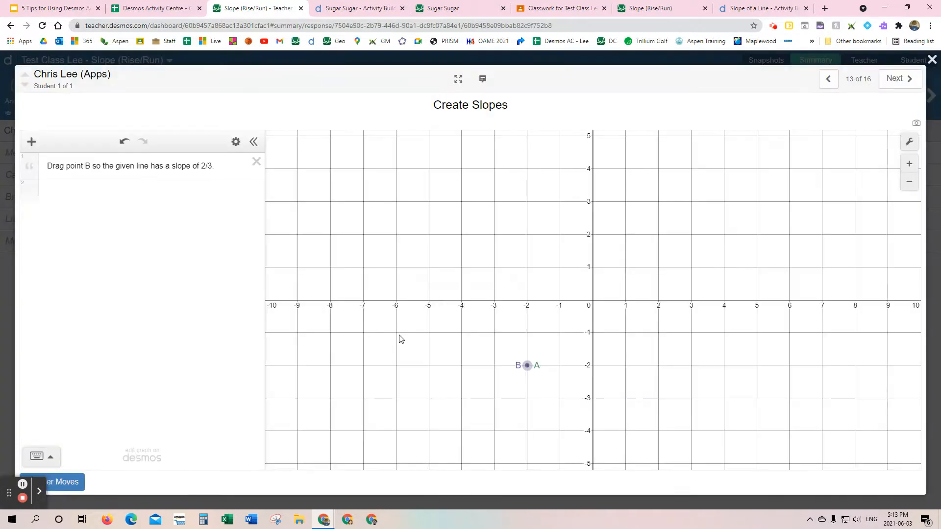
click(906, 78)
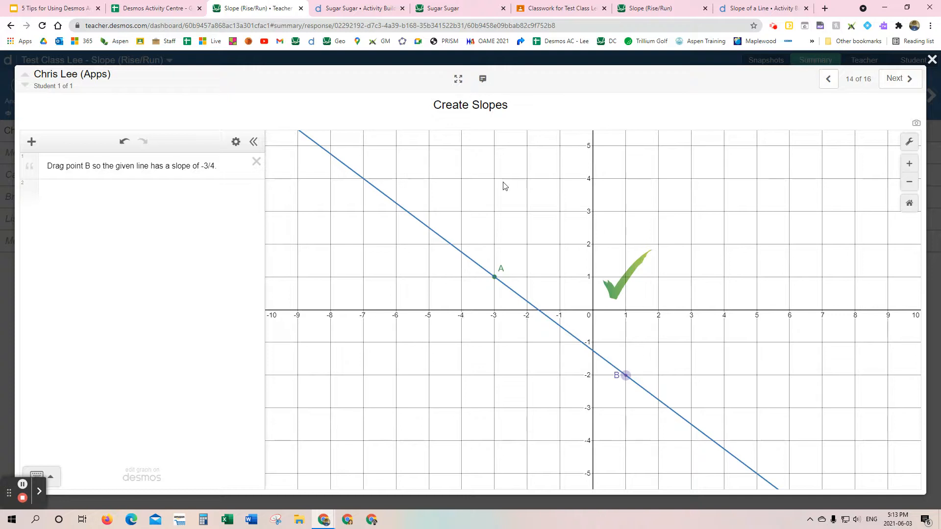
click(492, 83)
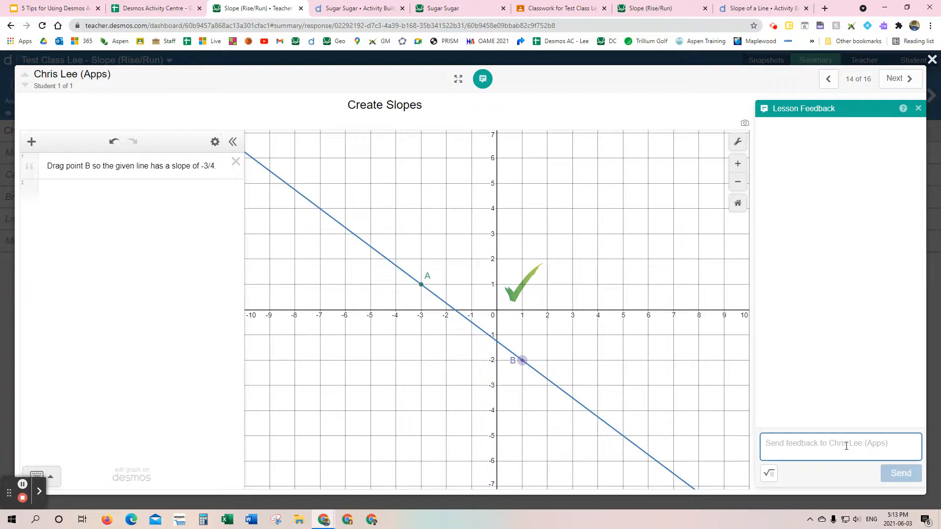
text(Good Job)
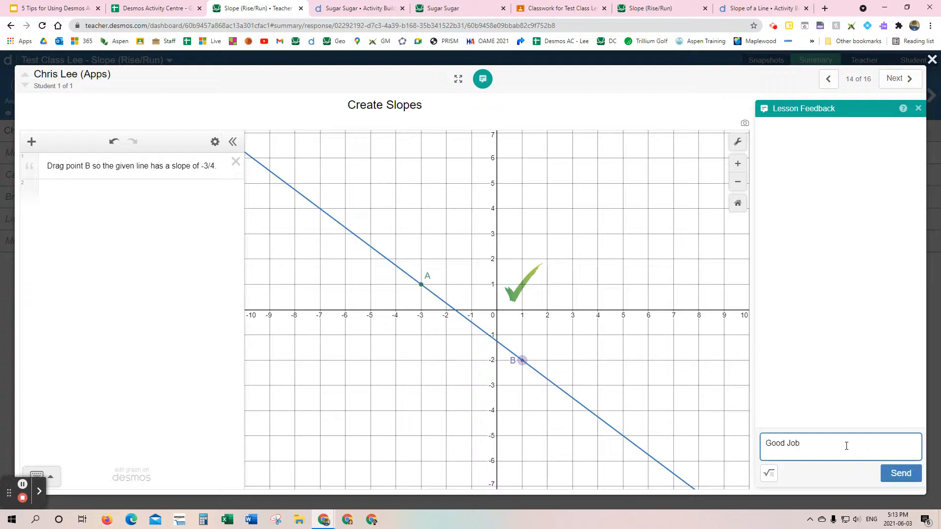
click(901, 474)
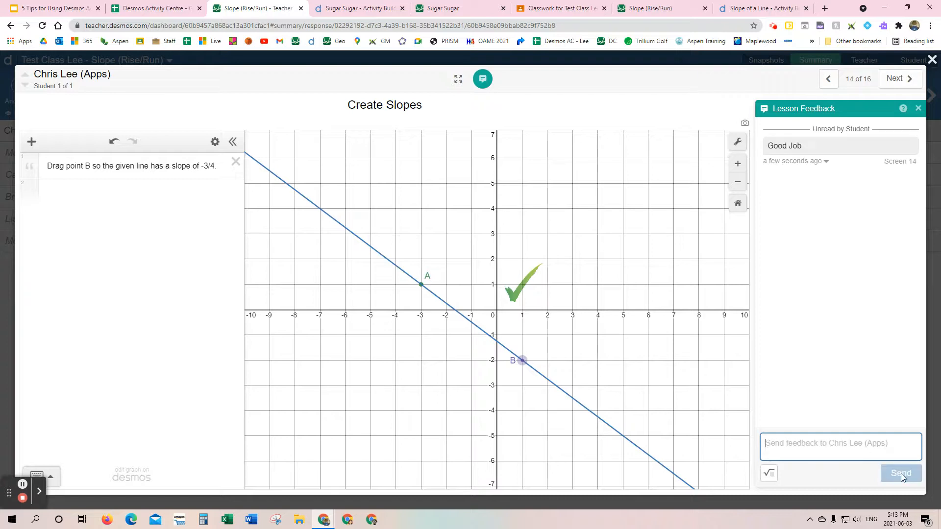
Step: On screen 13, move point B to (1, 2) in the teacher dashboard and to (0, 1) in the student's own activity
click(828, 80)
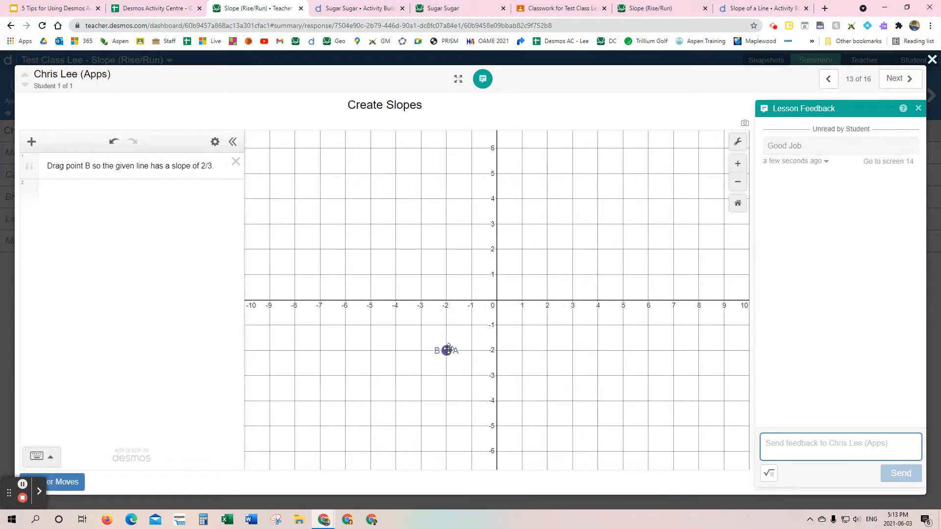
drag(446, 350, 521, 263)
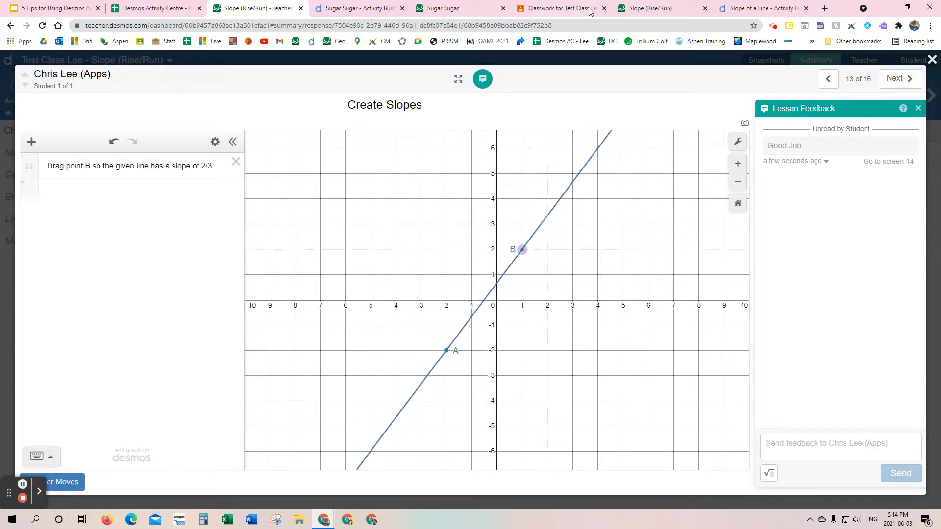
click(657, 9)
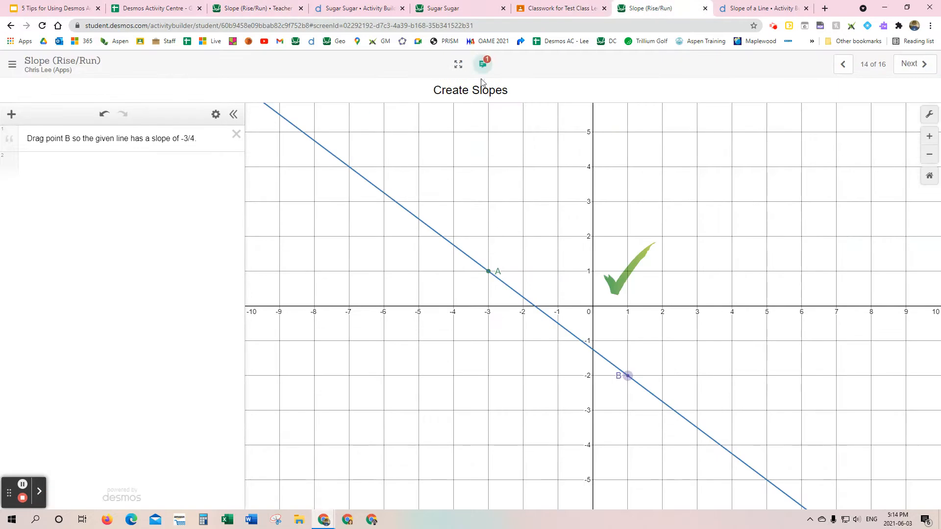
click(843, 64)
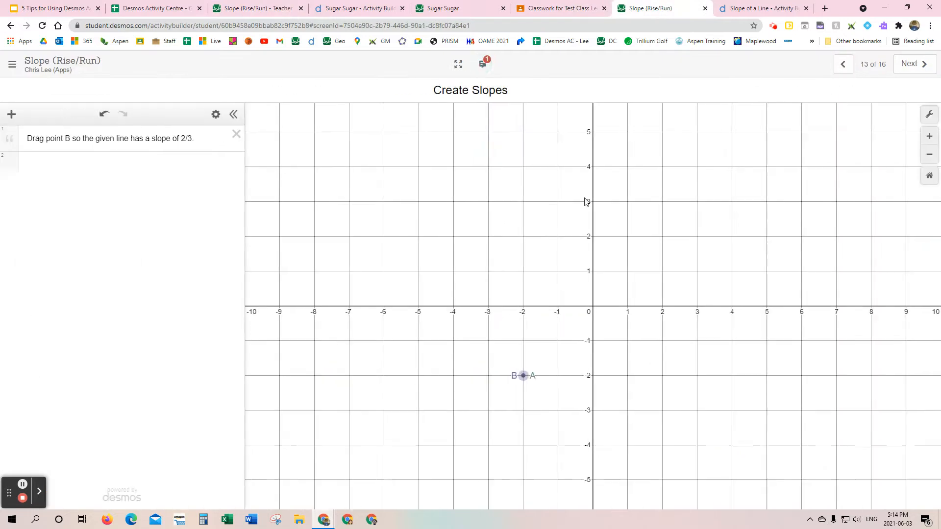
drag(522, 373, 592, 271)
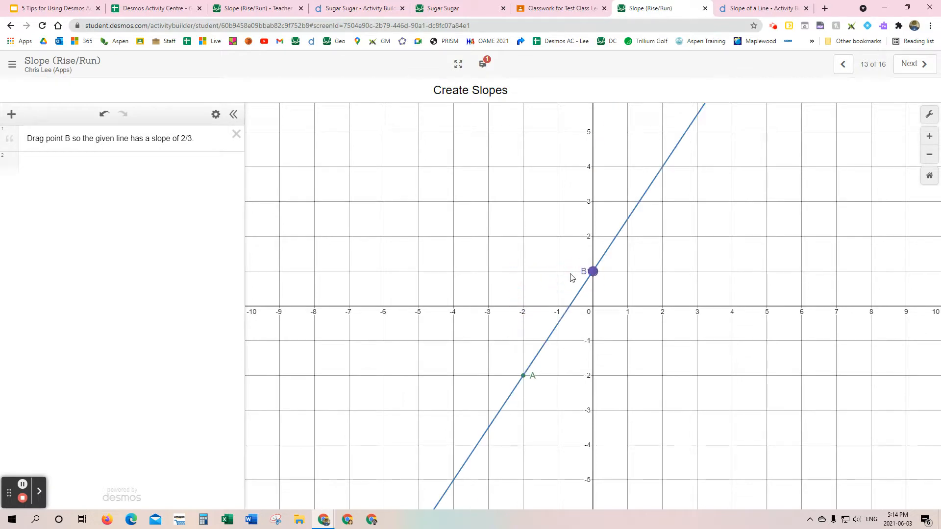
Step: In the teacher dashboard, reopen the student's screen 13 response from the summary and send the feedback "Watch your Rise and Run parts"
click(250, 9)
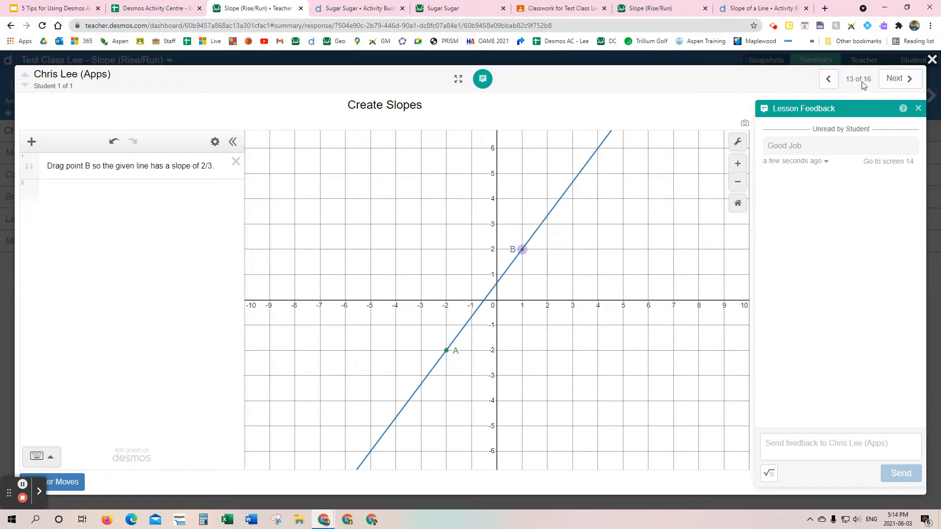
click(828, 79)
click(896, 78)
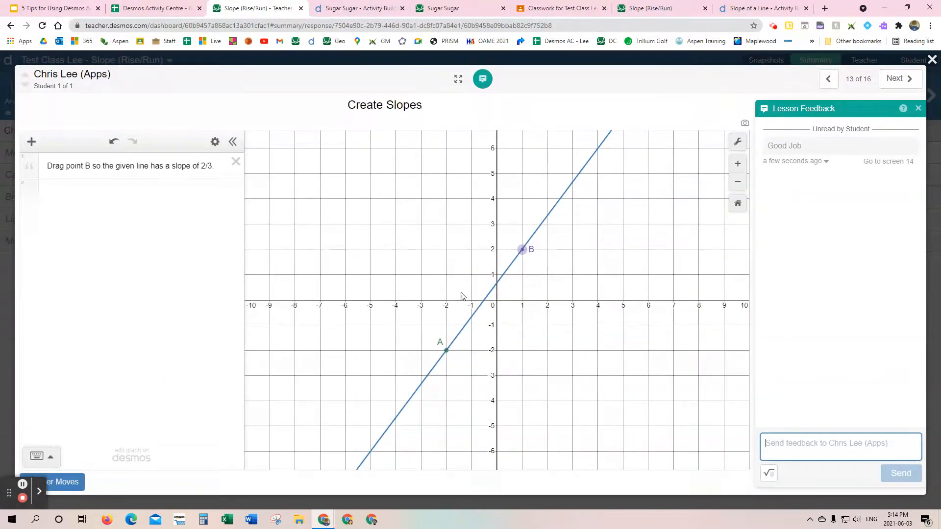
click(932, 59)
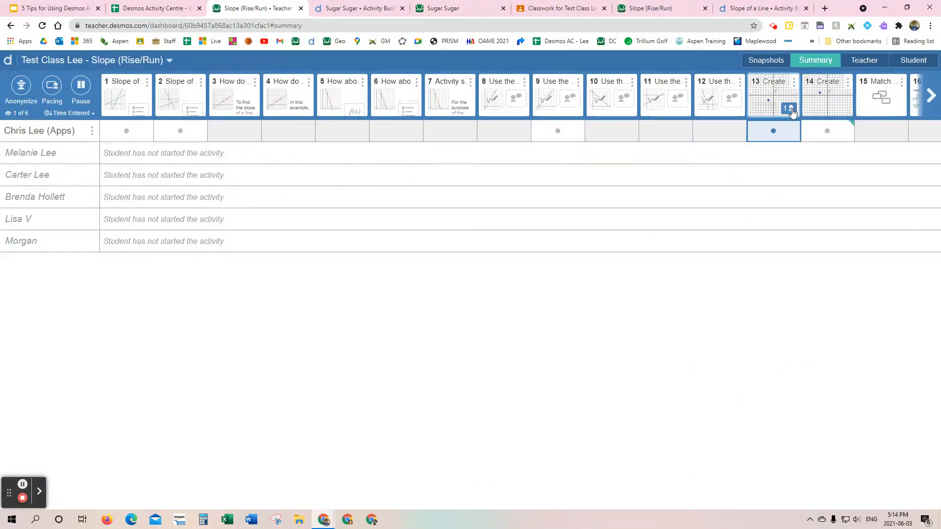
click(784, 131)
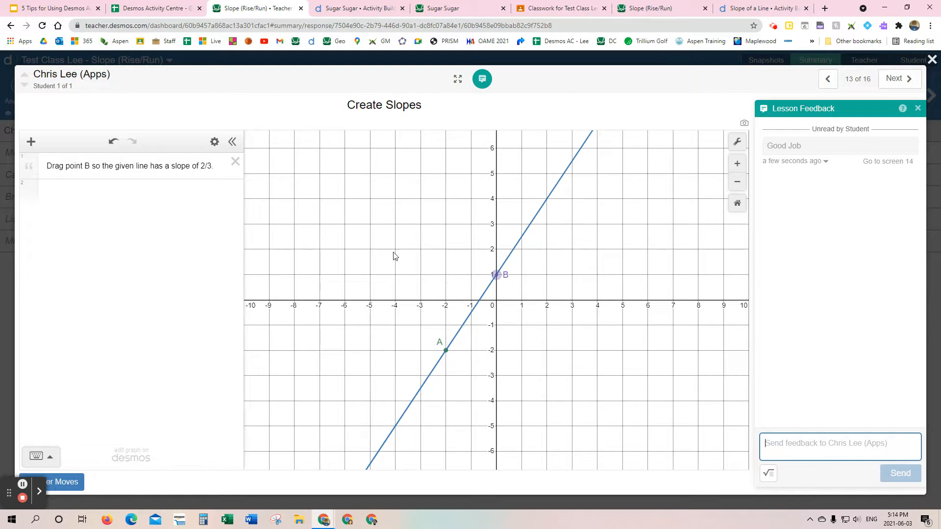
click(795, 443)
text(Watch)
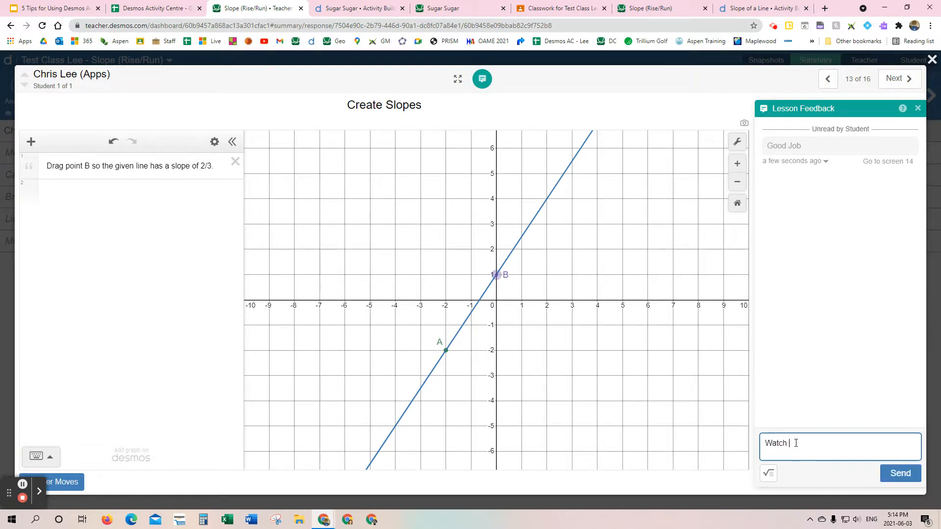
text( your Rise and Run parts)
click(890, 476)
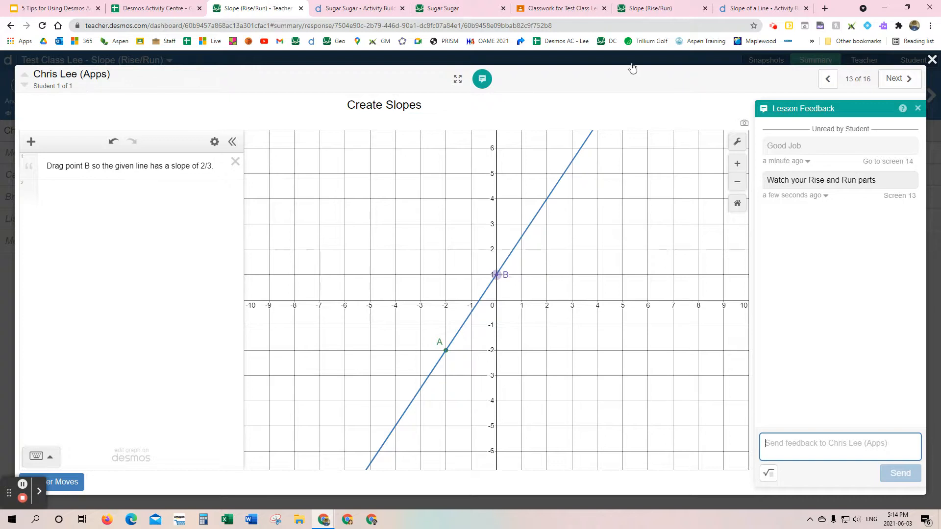
Step: In the student's activity, open the lesson feedback, follow its links to screens 14 and 13, and move point B to (1, 0) on screen 13
click(651, 11)
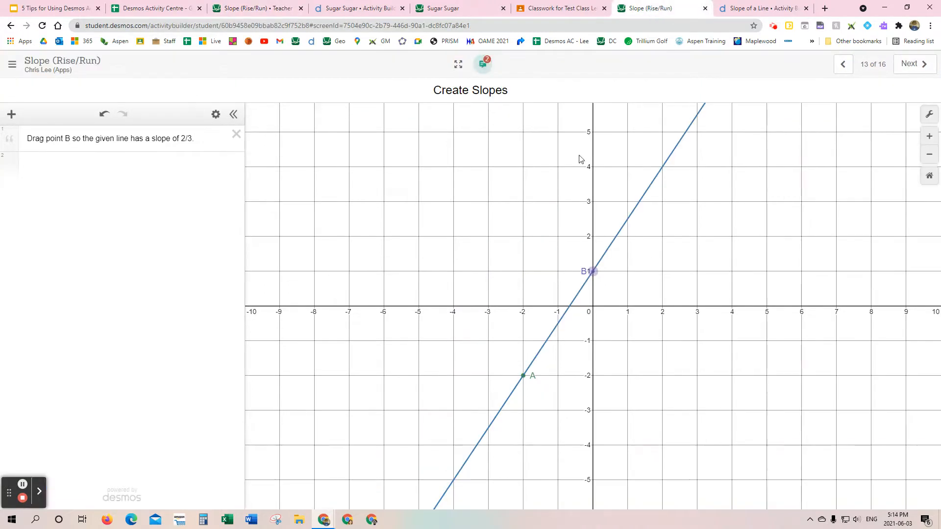
click(484, 65)
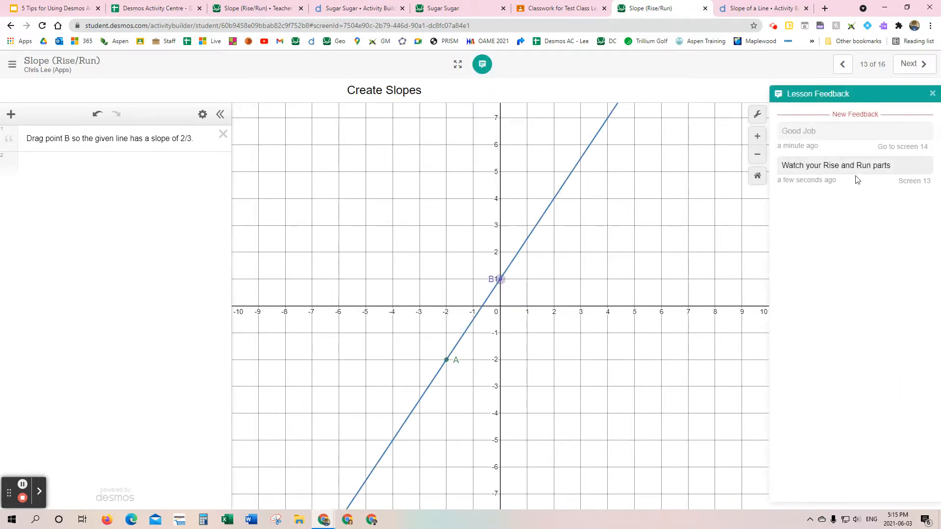
click(899, 147)
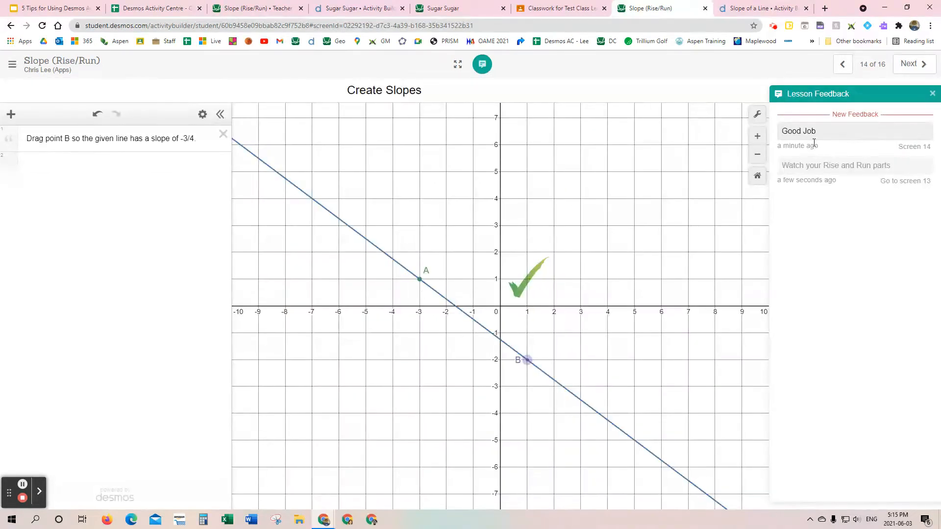
click(899, 182)
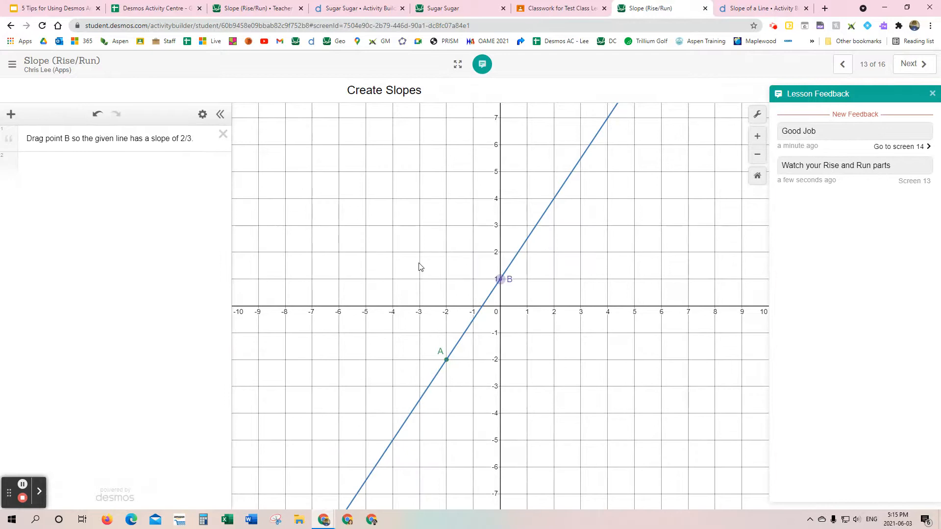
drag(499, 279, 534, 310)
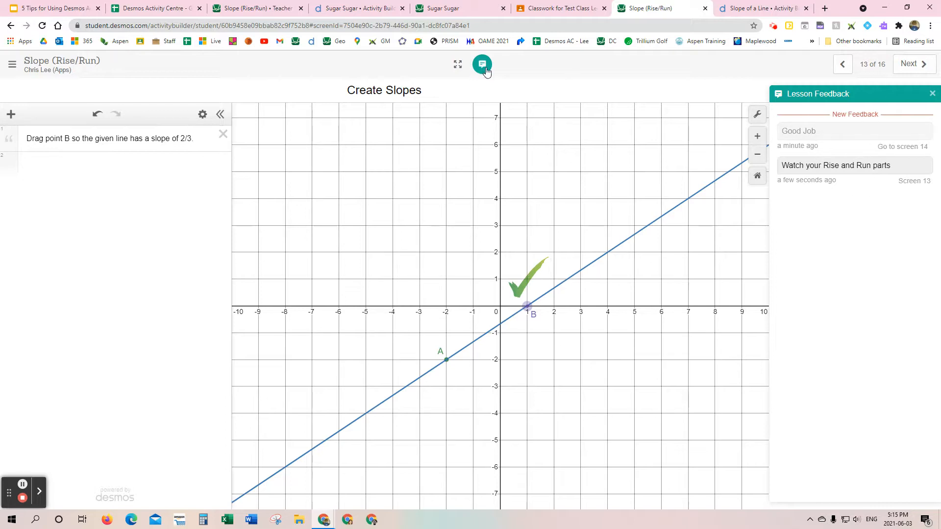
Step: Back in the dashboard, view screen 13 in the teacher view and compare screen 5's graph responses with its overlay
click(254, 9)
click(931, 59)
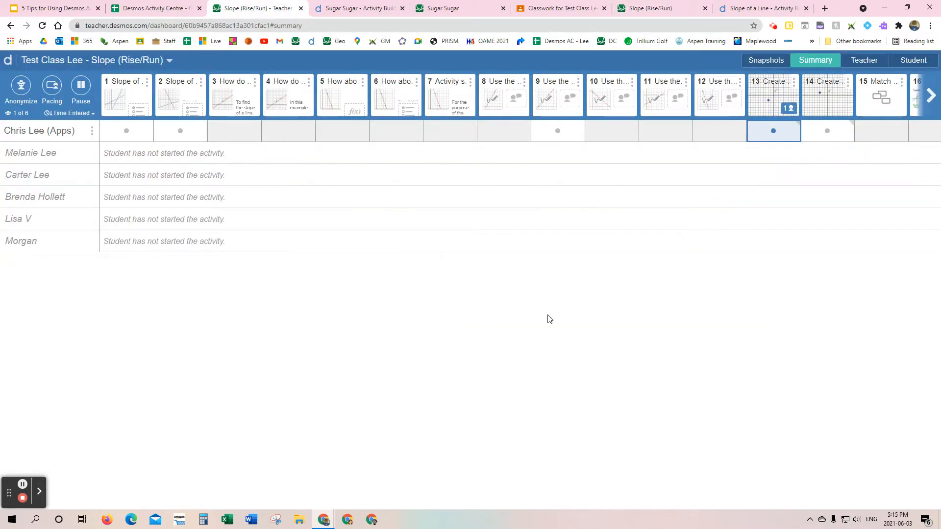
click(770, 139)
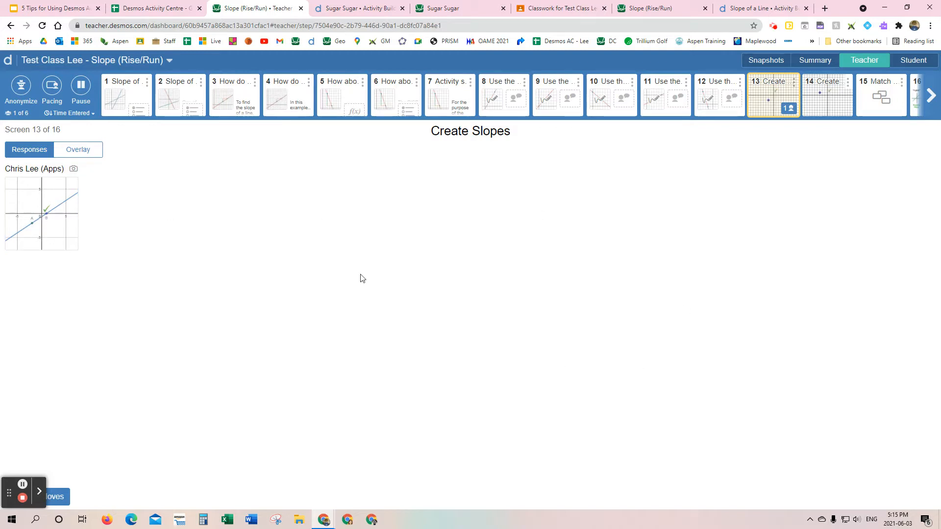
click(348, 97)
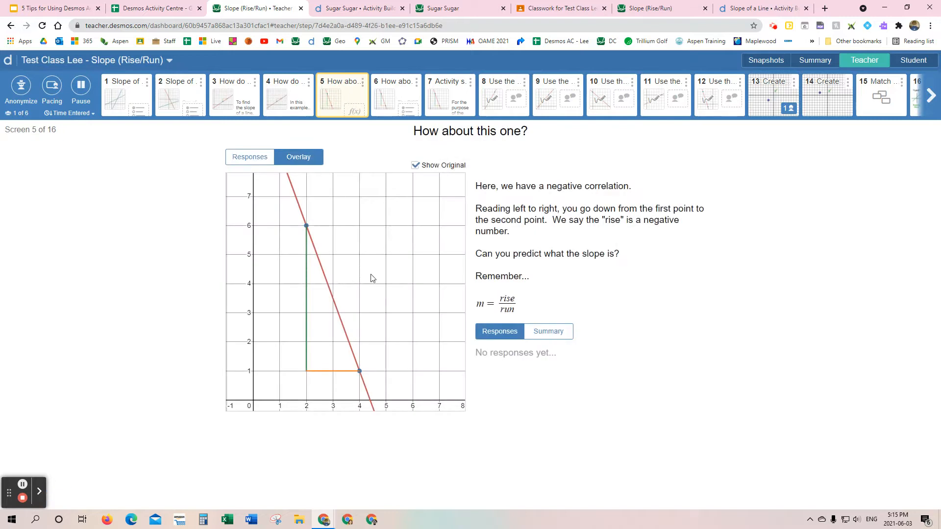
click(260, 158)
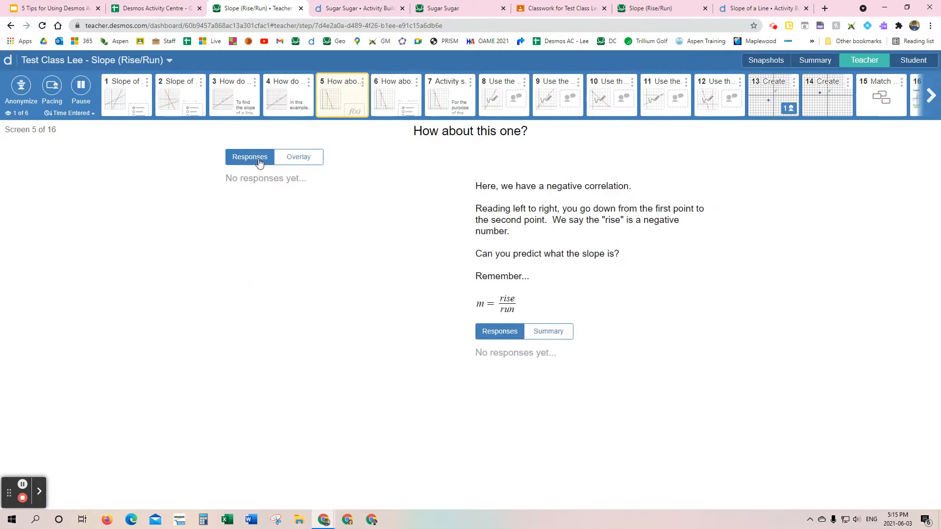
click(300, 158)
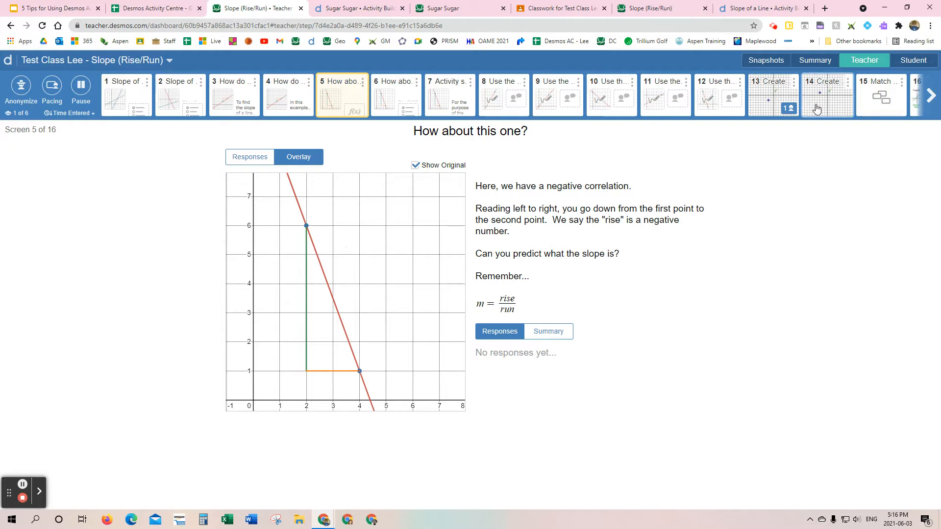
Step: Preview screens 5 and 14 as a student sees them, and return to the summary
click(910, 61)
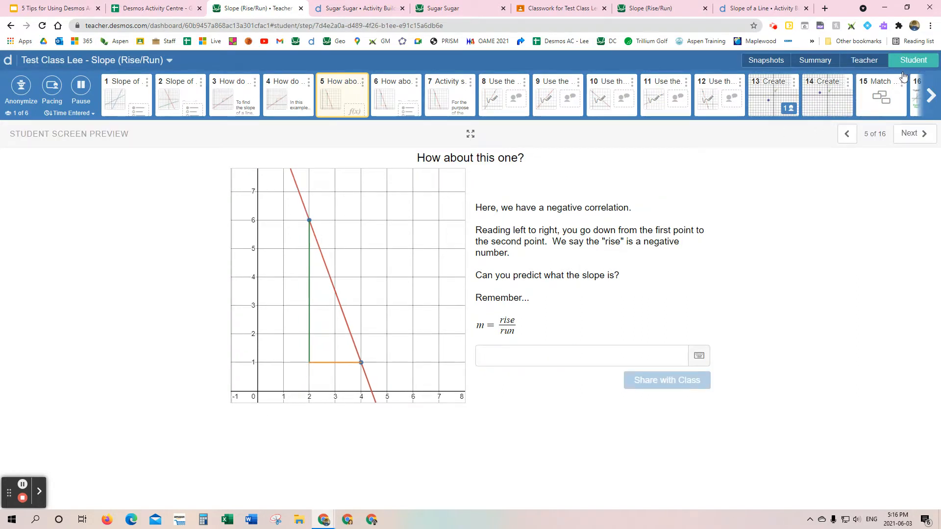
click(837, 95)
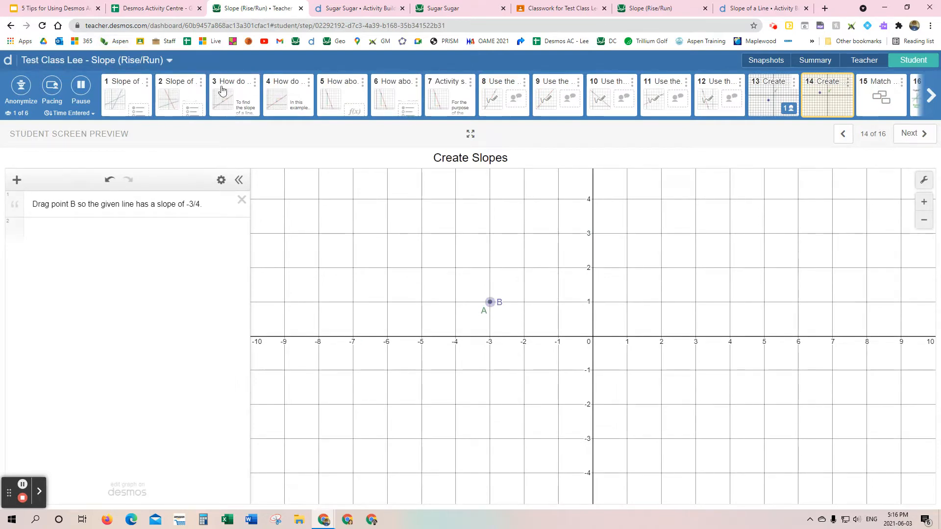
click(813, 60)
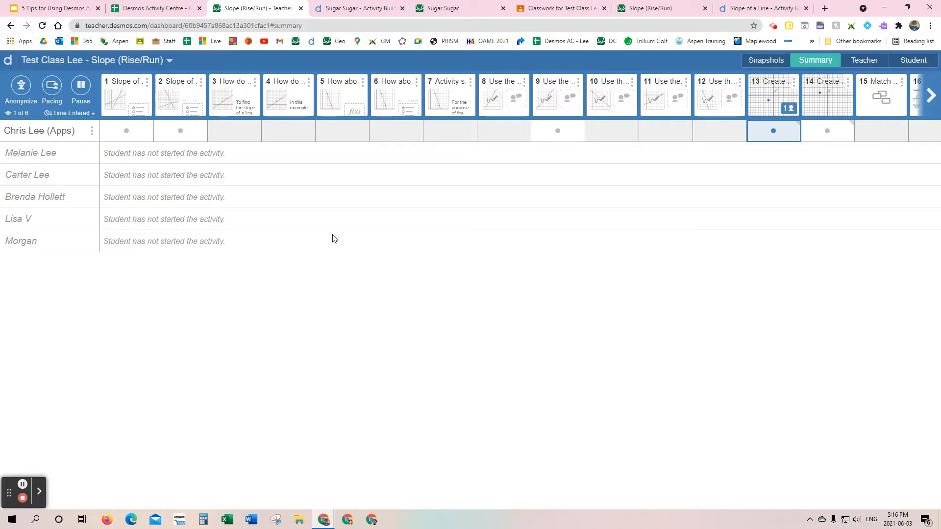
Step: Toggle Anonymize on and off, leave it on, and check the real name behind the student's alias
click(21, 86)
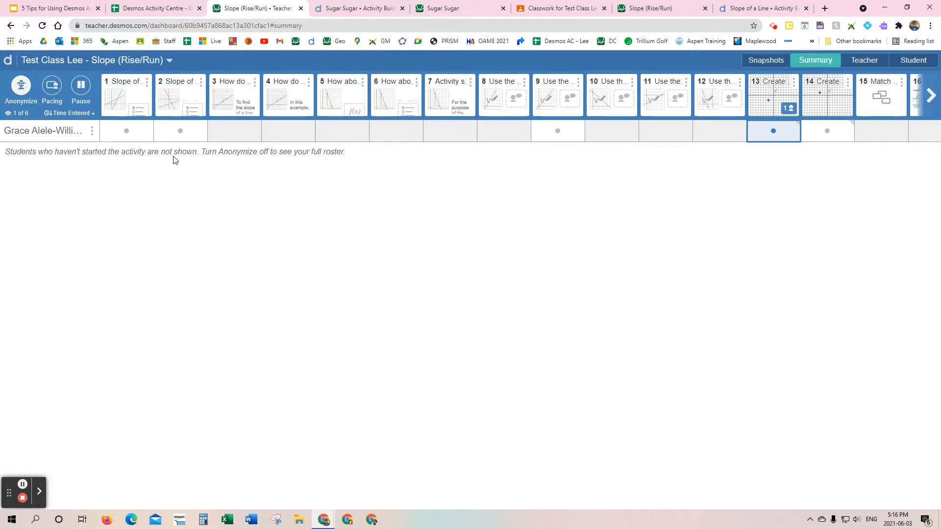
click(21, 86)
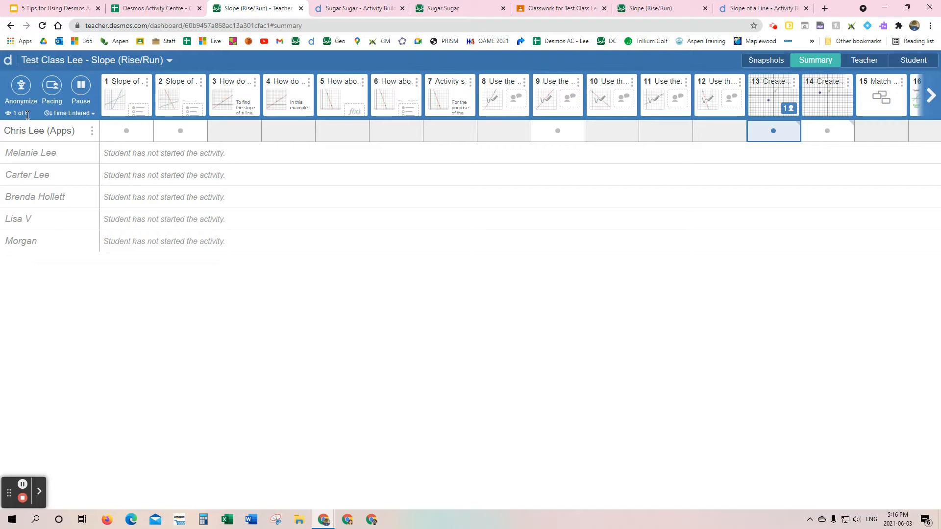
click(22, 86)
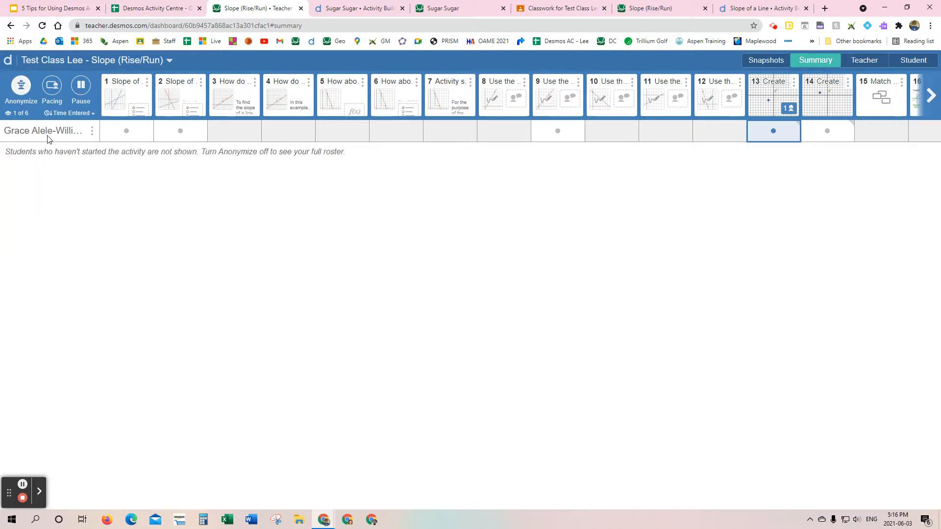
mouse_move(53, 134)
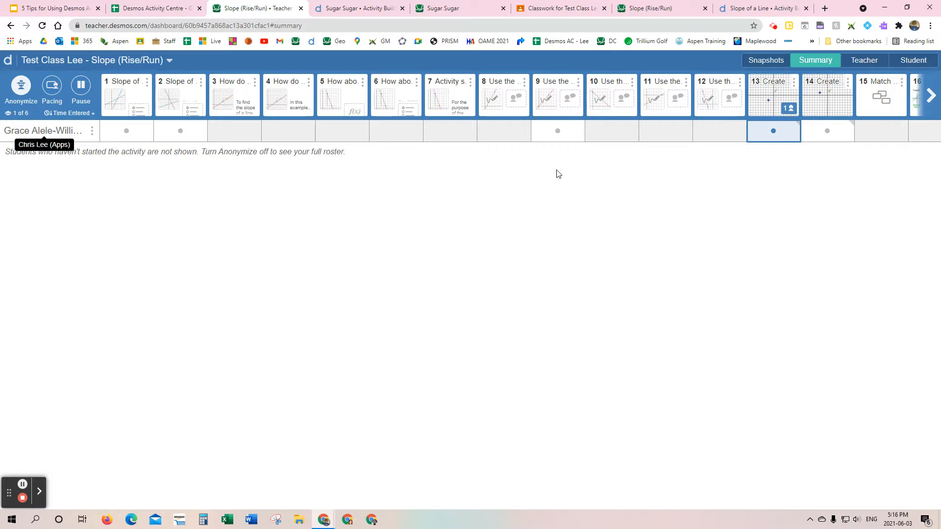
Step: Open the anonymized screen 13 response, try point B at (0, 1), put it back at (1, 0) and close the response
click(767, 130)
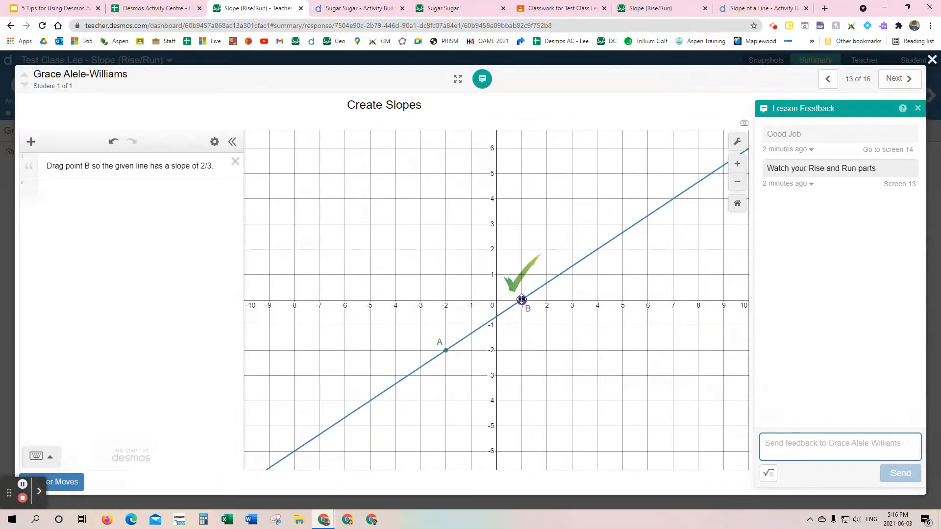
drag(521, 300, 496, 275)
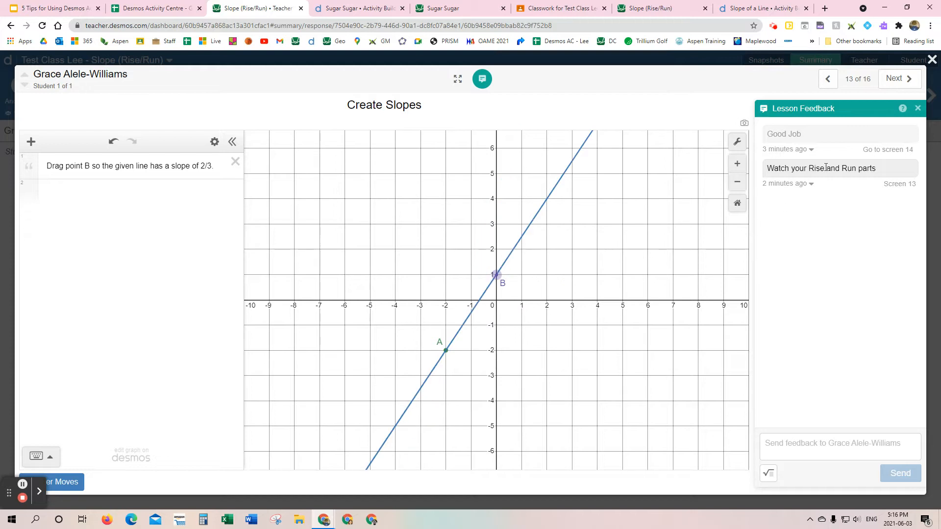
drag(496, 274, 533, 304)
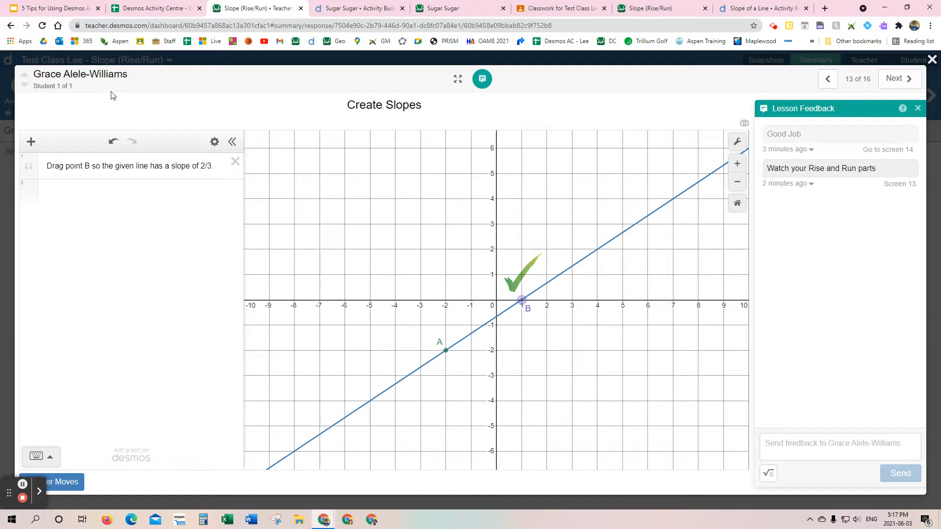
click(931, 59)
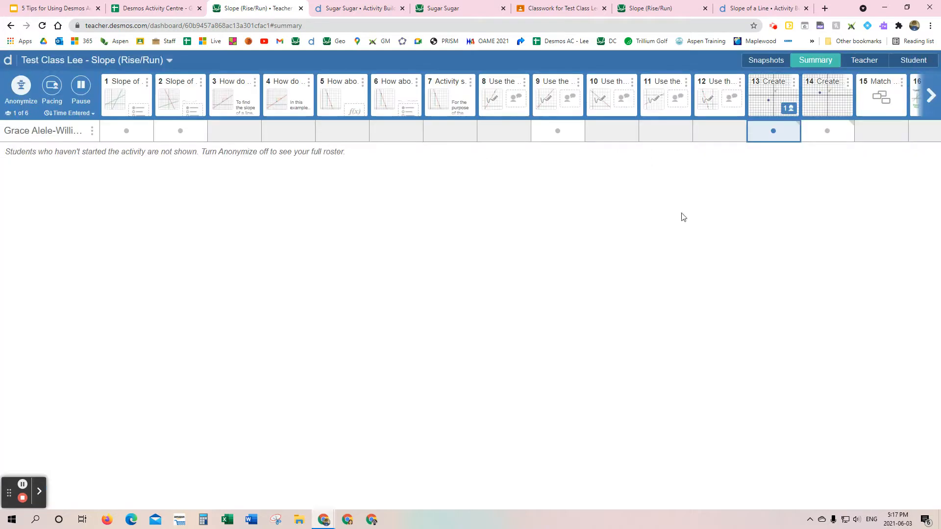
Step: Turn Anonymize off, pause the activity for the class and check the student's screen
click(21, 86)
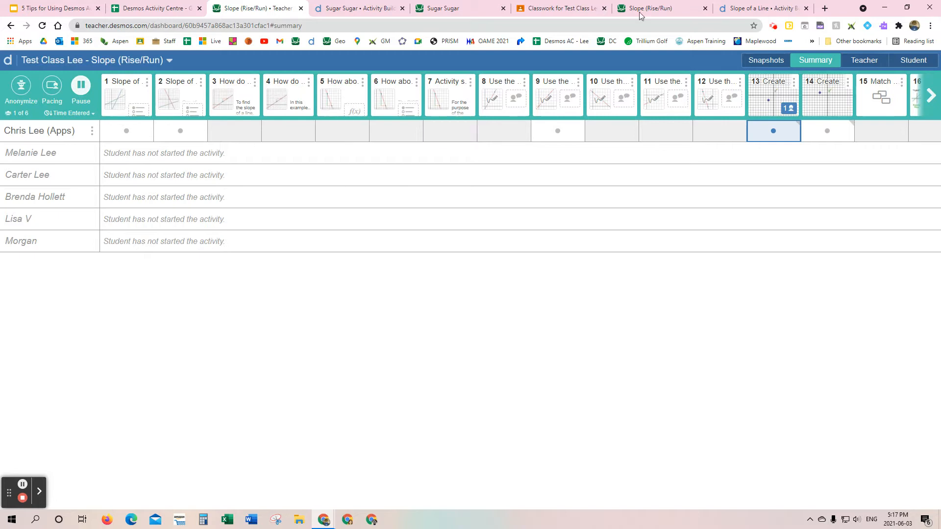
click(670, 10)
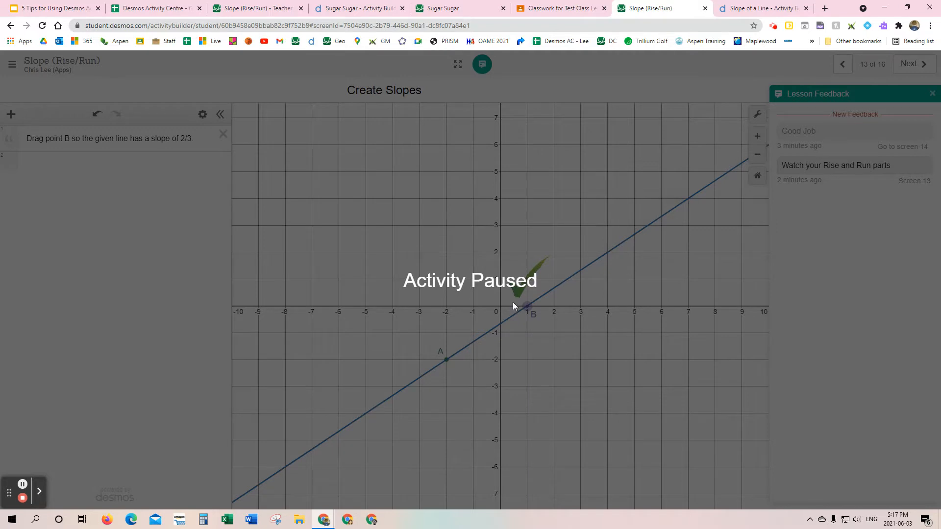
Step: While paused, open the student's screen 13 response from the teacher view, try point B at (1, 1), close it and recheck the student's activity
click(255, 8)
click(770, 102)
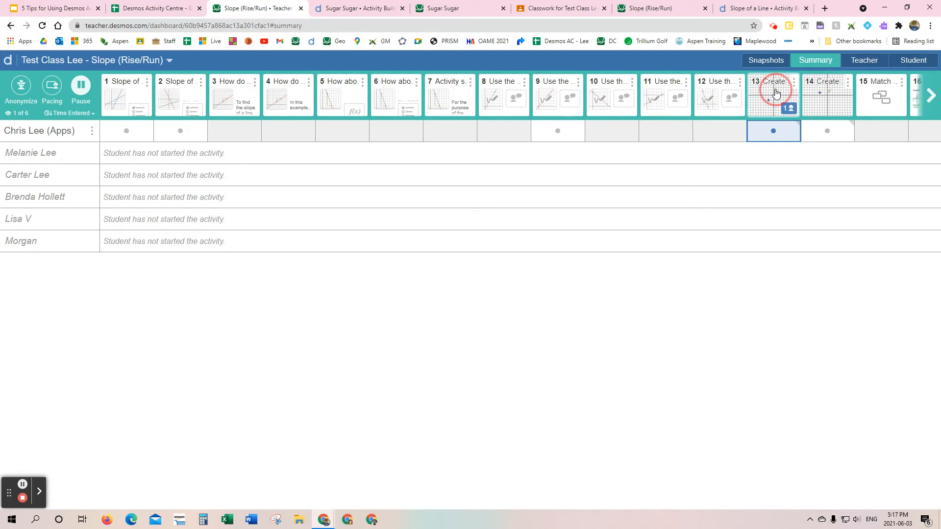
click(36, 215)
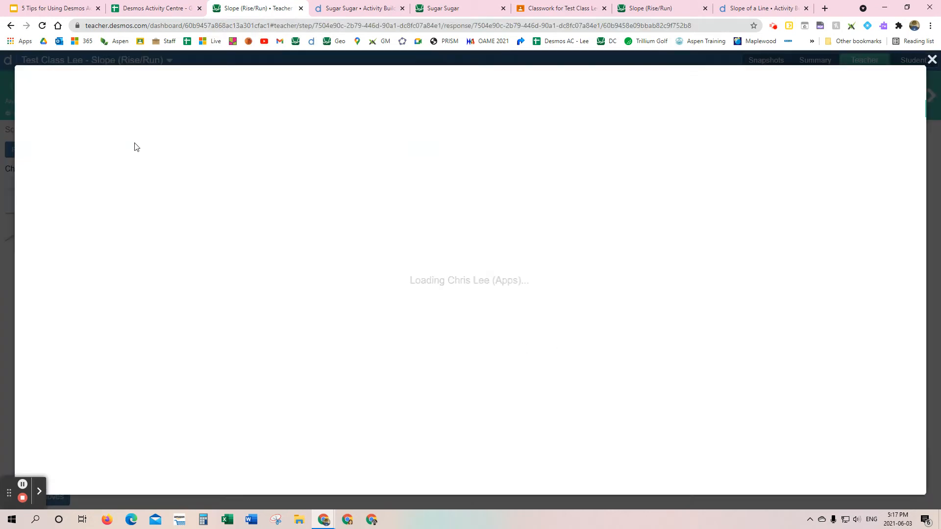
drag(521, 297, 521, 274)
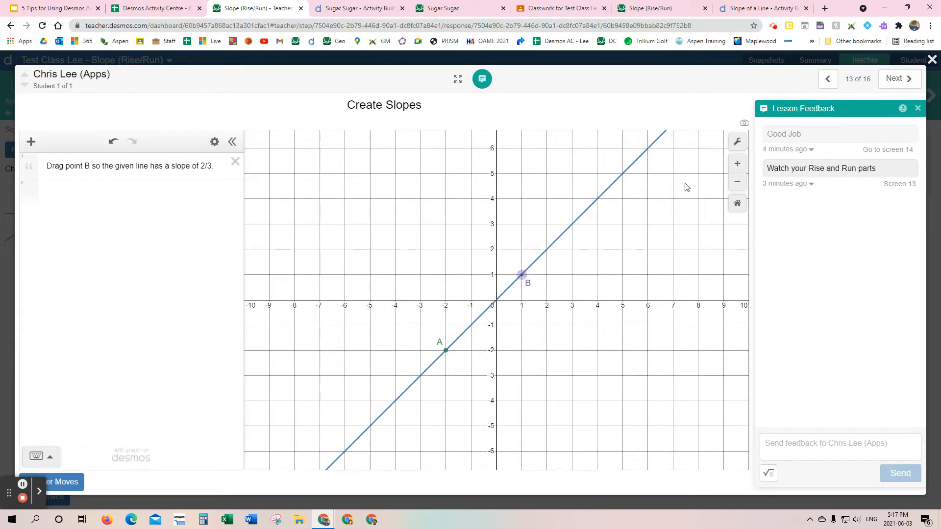
click(932, 59)
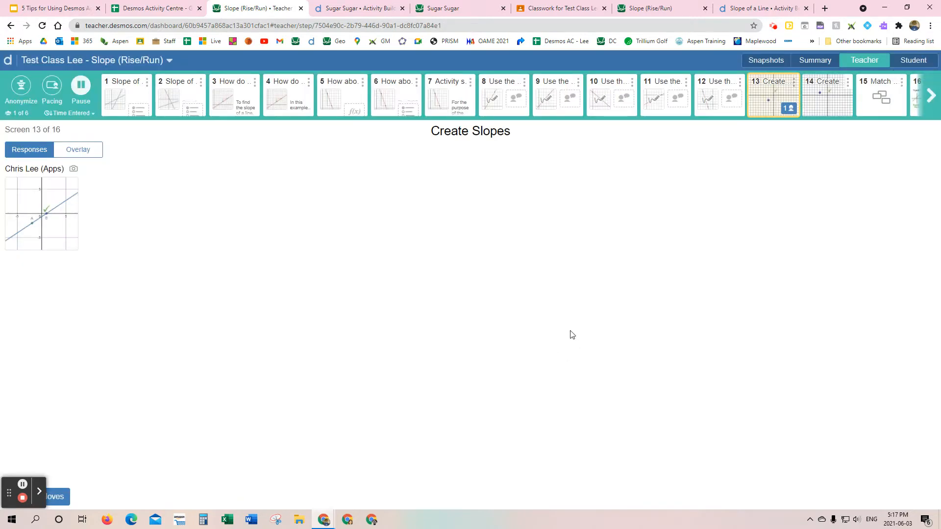
click(661, 10)
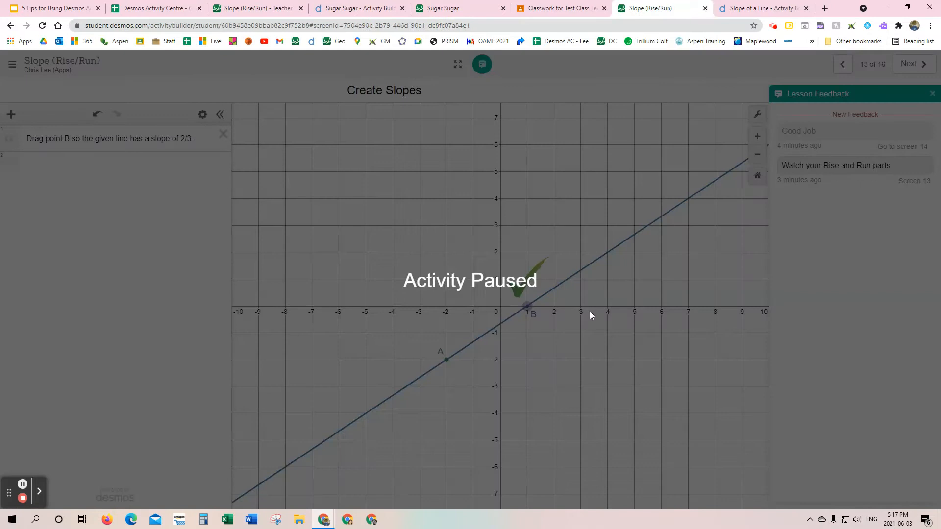
Step: Resume the paused activity from the teacher dashboard and hide screen 6 from the class
click(245, 10)
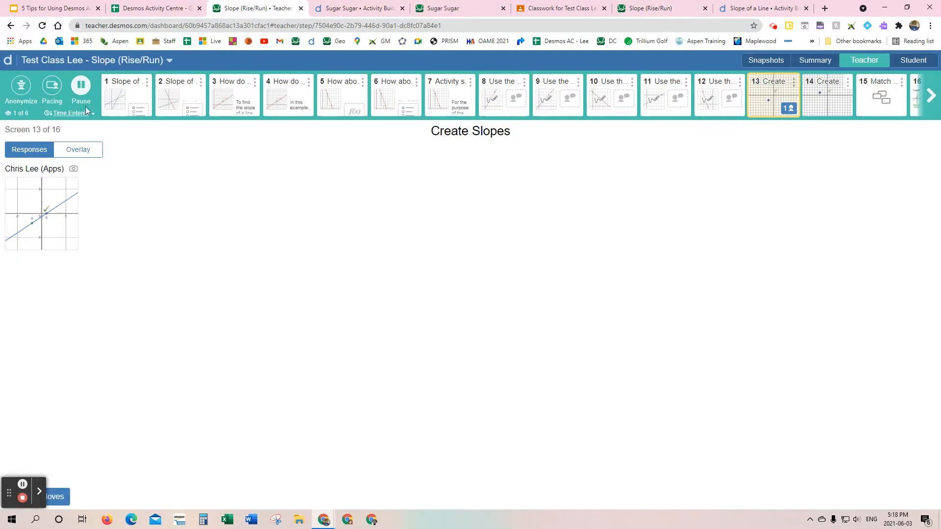
click(81, 87)
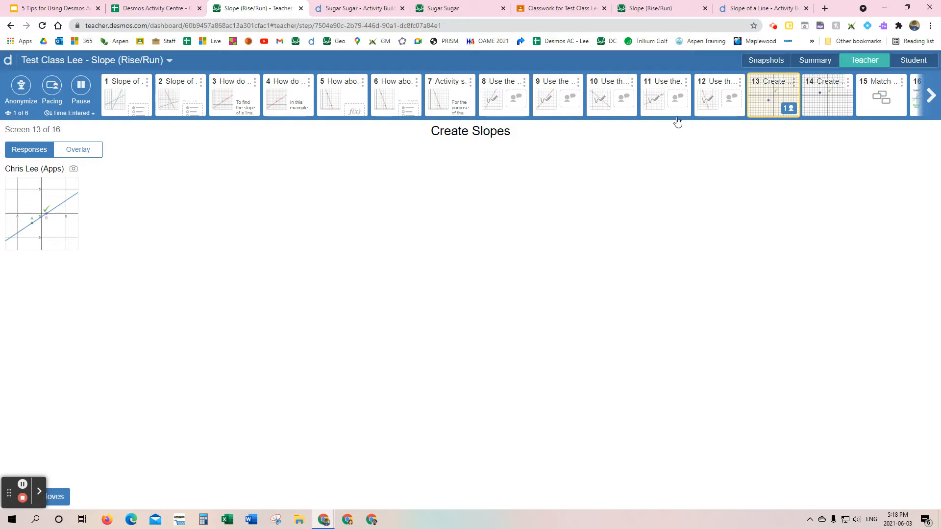
click(416, 82)
click(408, 102)
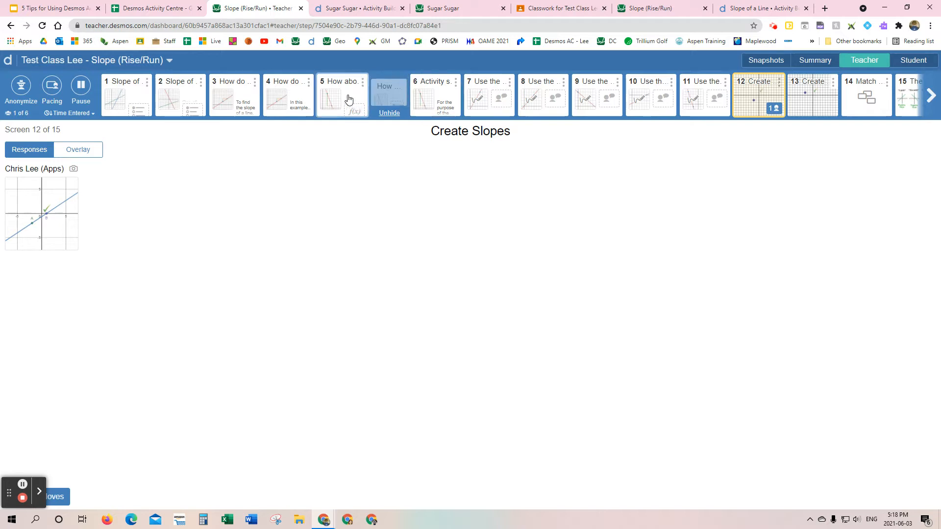
Step: In the student's activity, go back to screen 5 and close the lesson feedback
click(658, 9)
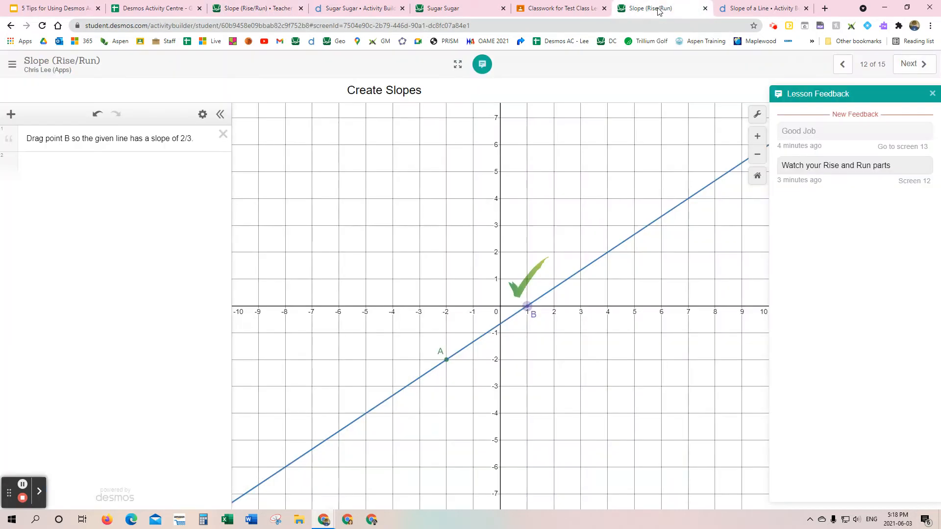
click(844, 65)
click(845, 67)
click(845, 67)
click(845, 67)
click(845, 67)
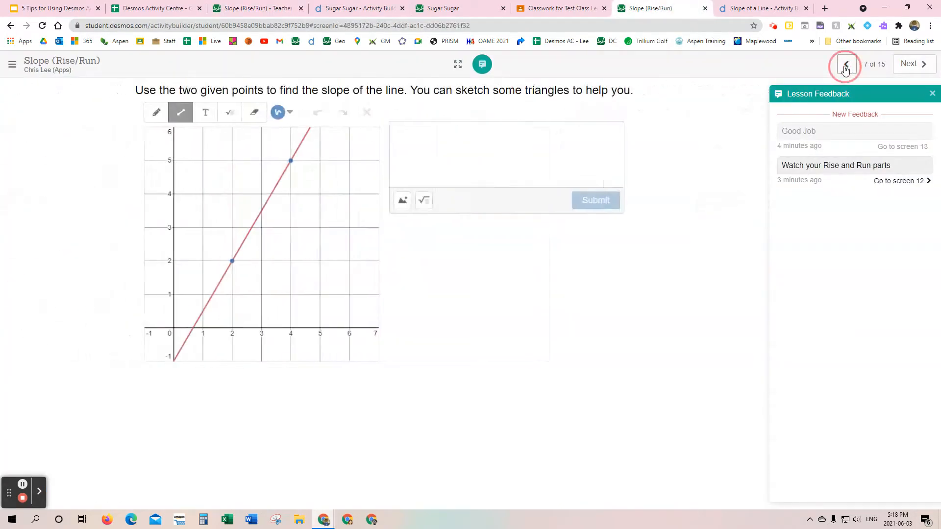
click(845, 67)
click(845, 67)
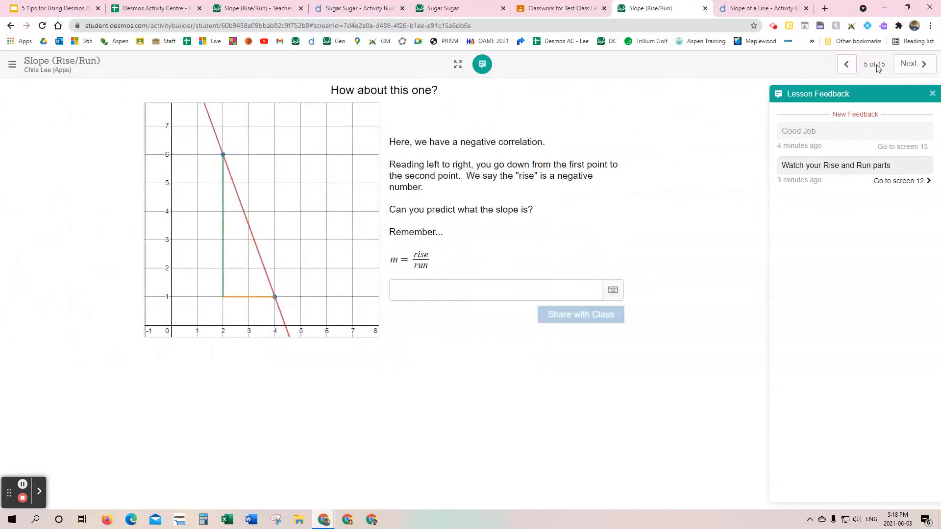
click(932, 94)
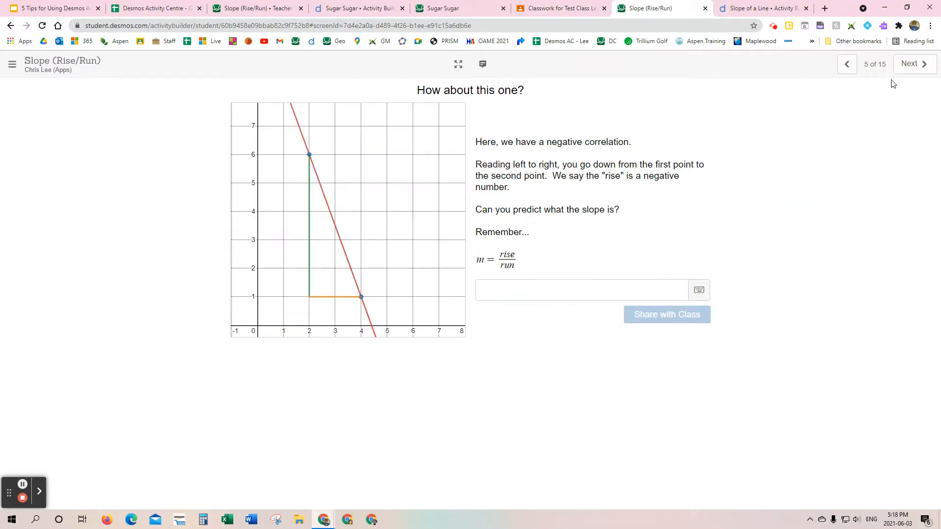
Step: Compare the hidden screen on the dashboard with the student's activity, paging through the student's screens 4 to 6
click(265, 13)
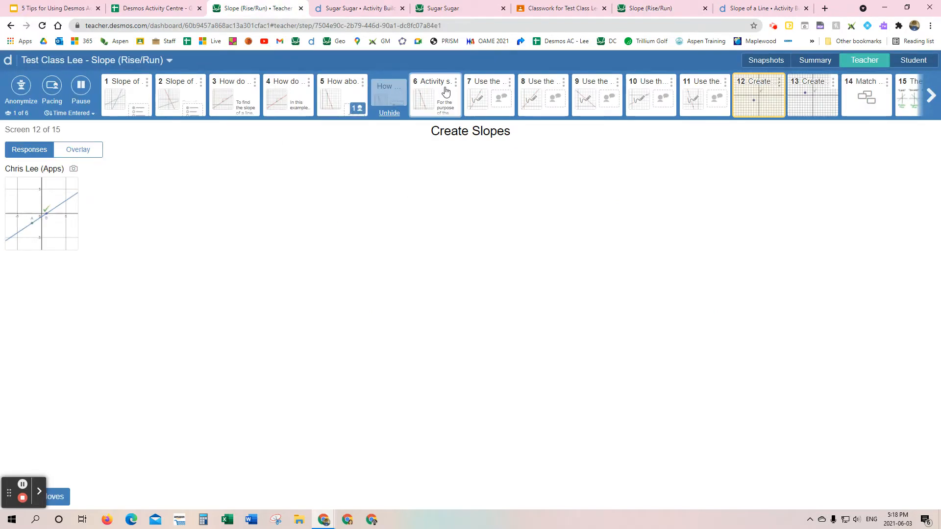
click(665, 15)
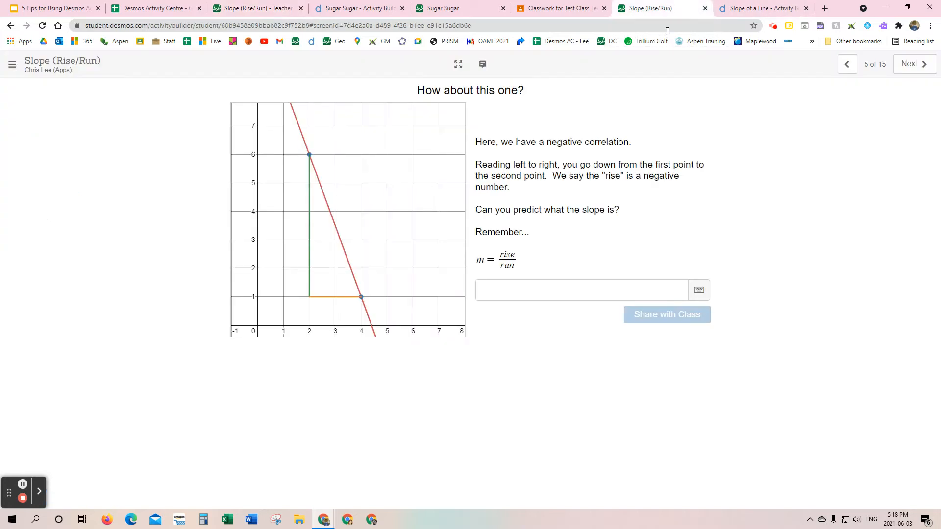
click(848, 65)
click(910, 67)
click(910, 66)
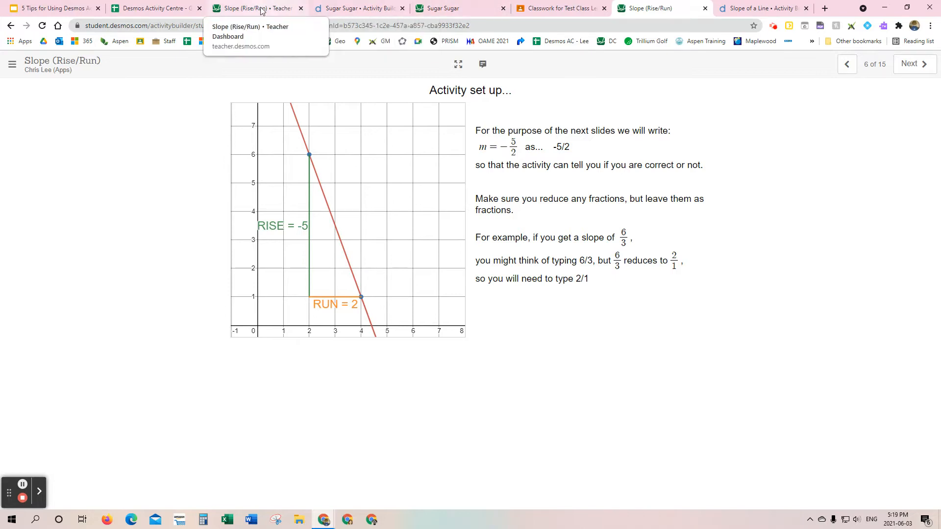
Step: Back on the teacher dashboard, hide the first and third "Use the…" screens from the class
click(161, 8)
click(262, 9)
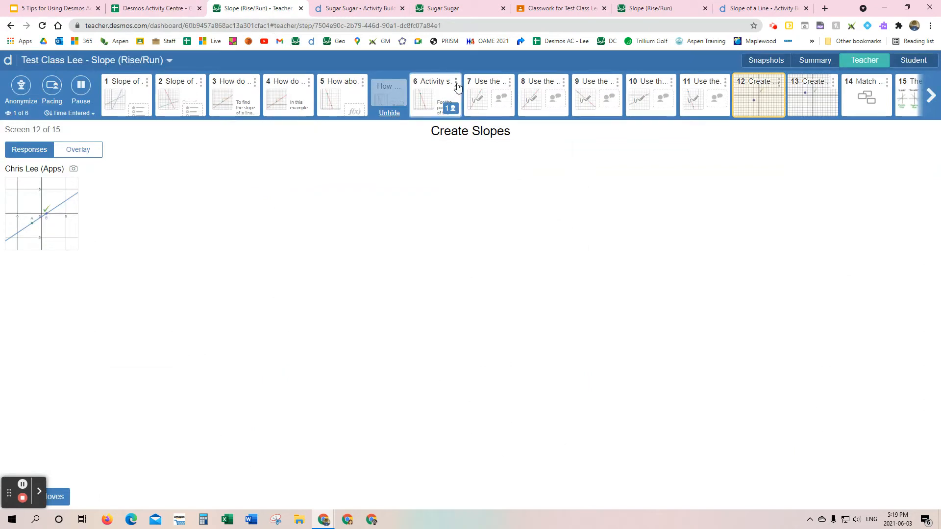
click(509, 82)
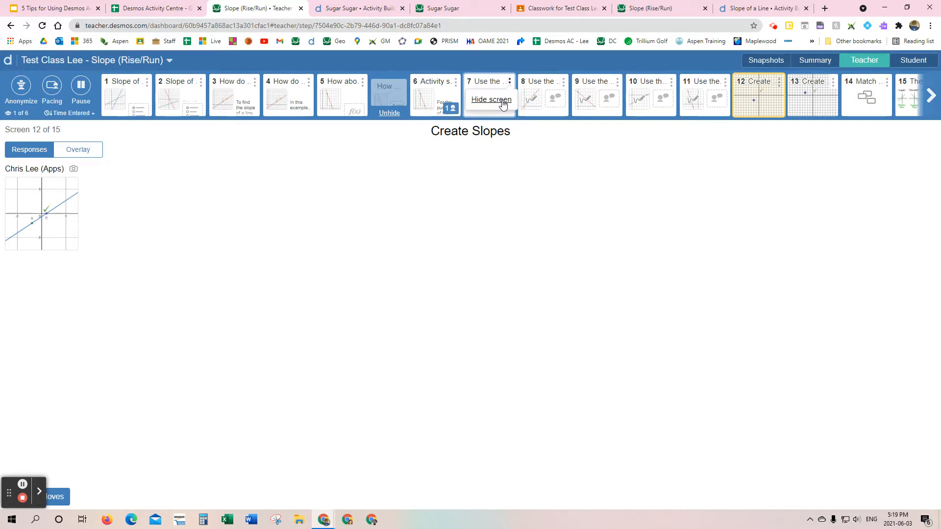
click(503, 101)
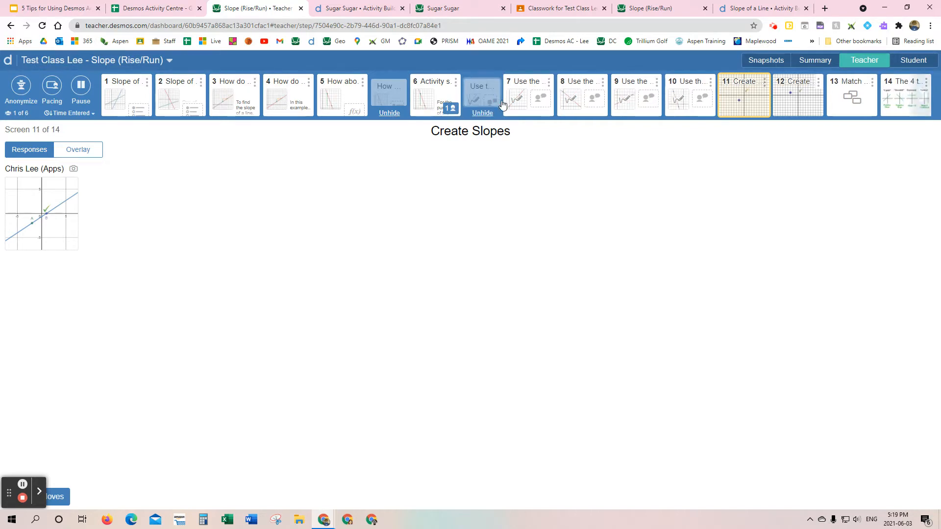
click(604, 84)
click(584, 100)
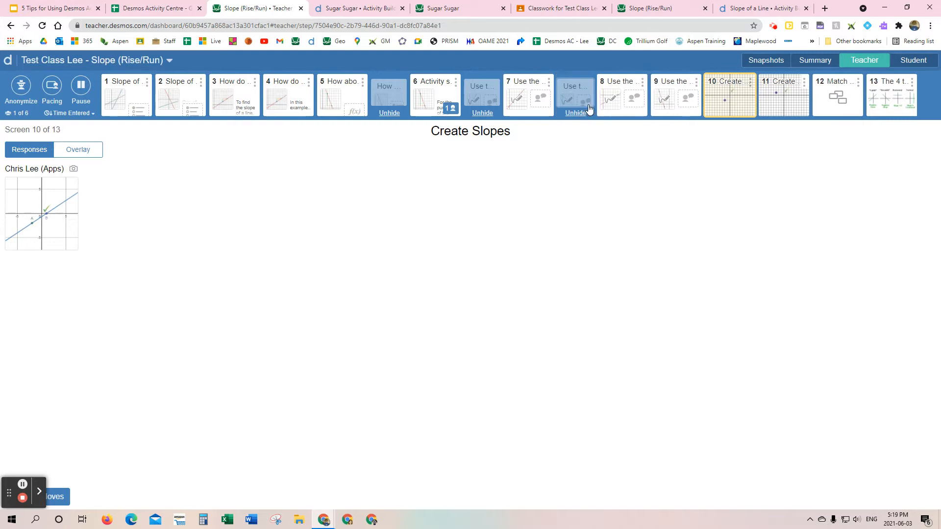
Step: Unhide all the hidden screens, including "How about this one?" and both "Use the…" screens
click(482, 113)
click(390, 112)
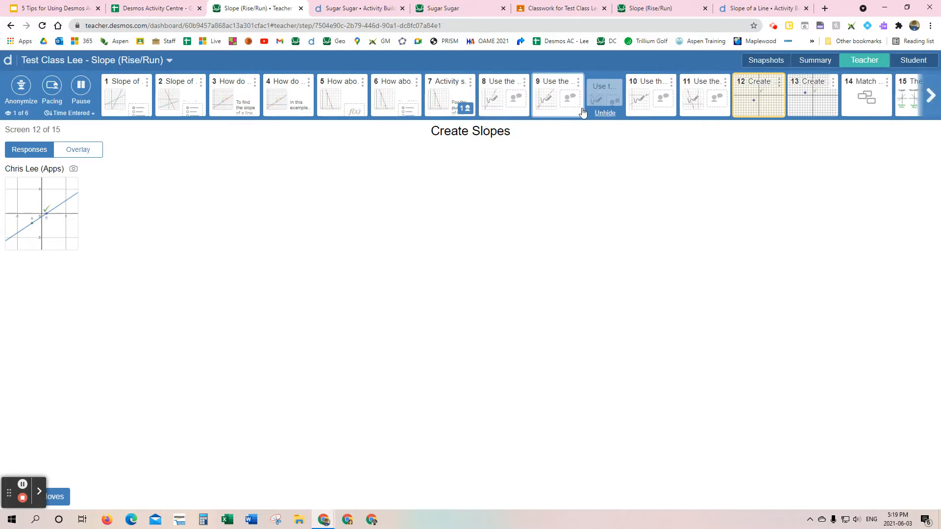
click(605, 113)
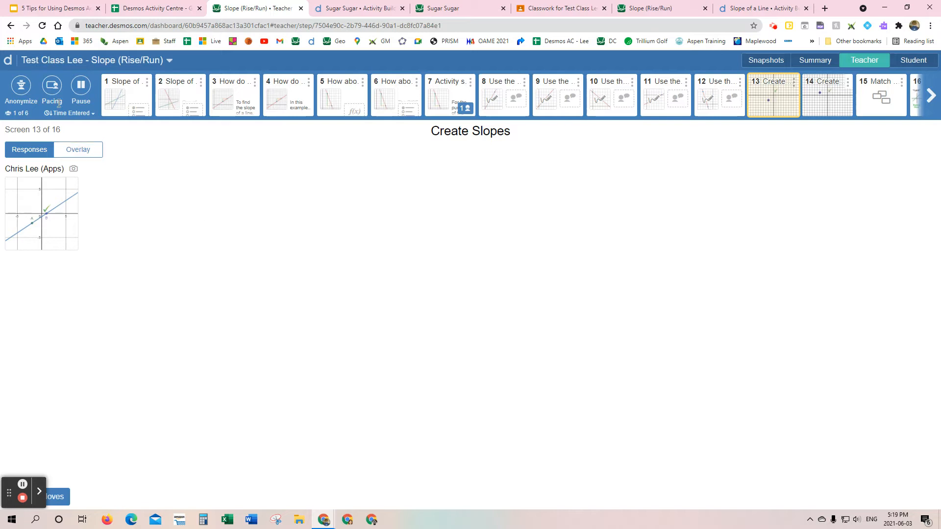
Step: Set pacing for the class so students are restricted to screens 1–7
click(52, 87)
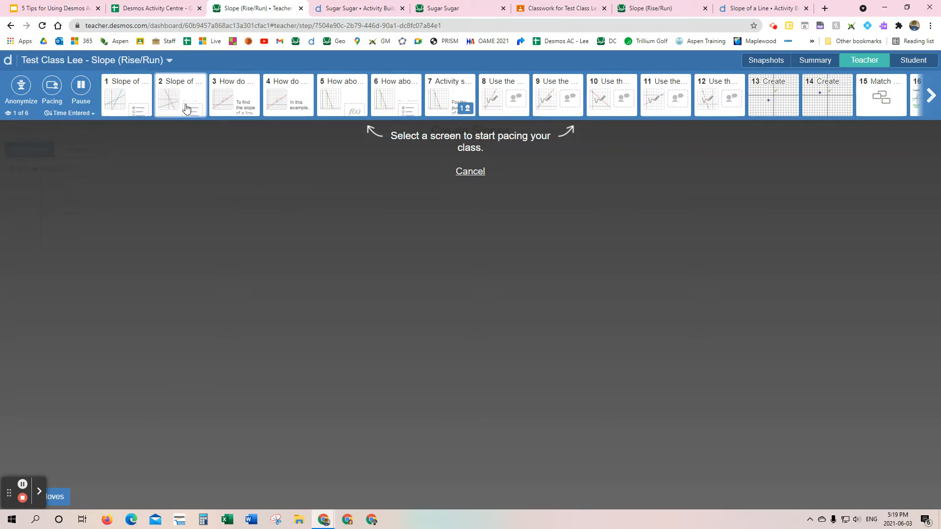
click(132, 97)
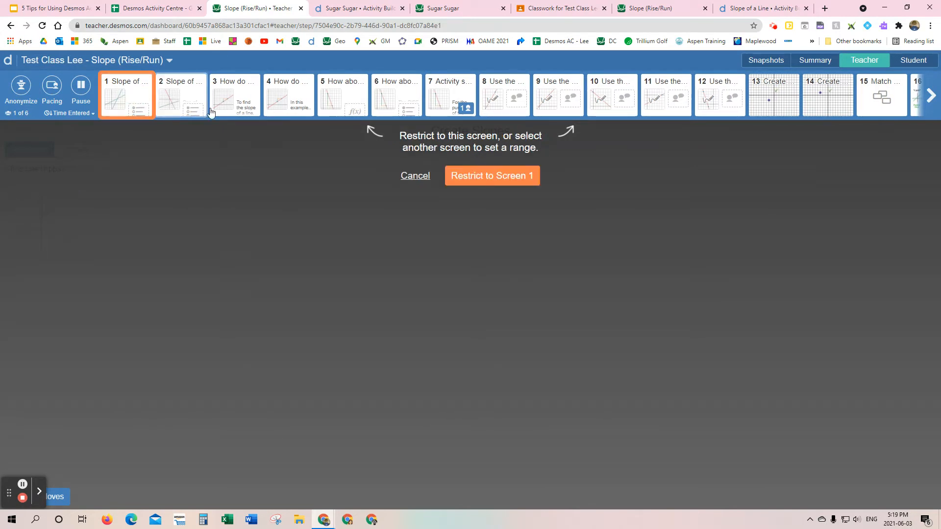
click(453, 96)
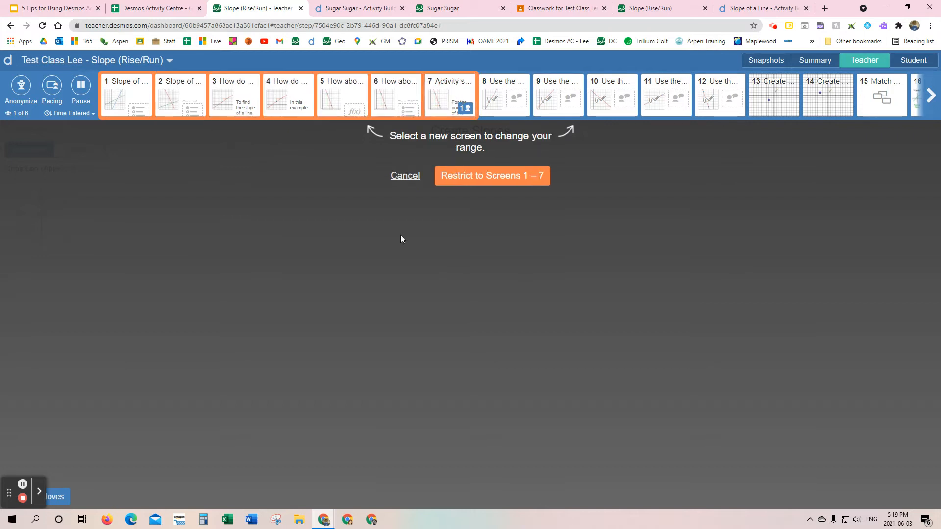
click(499, 180)
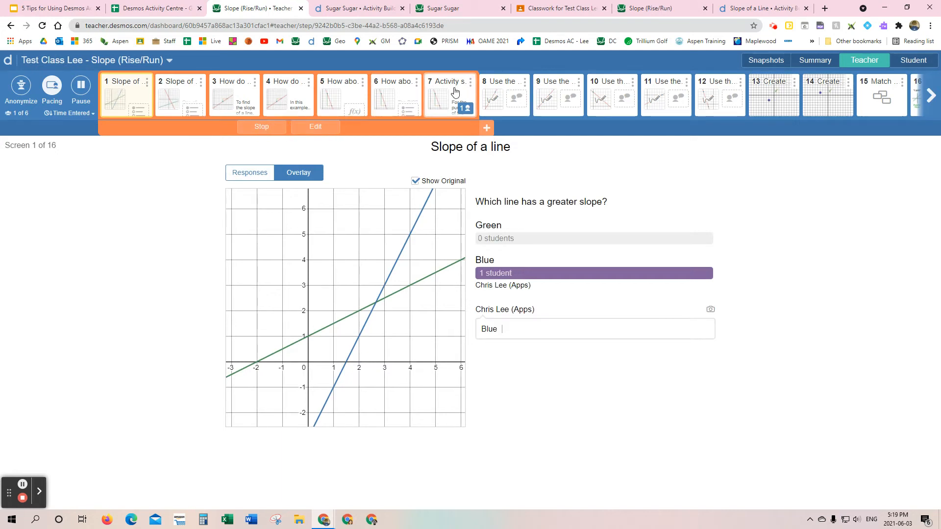
Step: Test the pacing limit in the student's activity by moving back to screen 5 and forward to screen 6
click(652, 12)
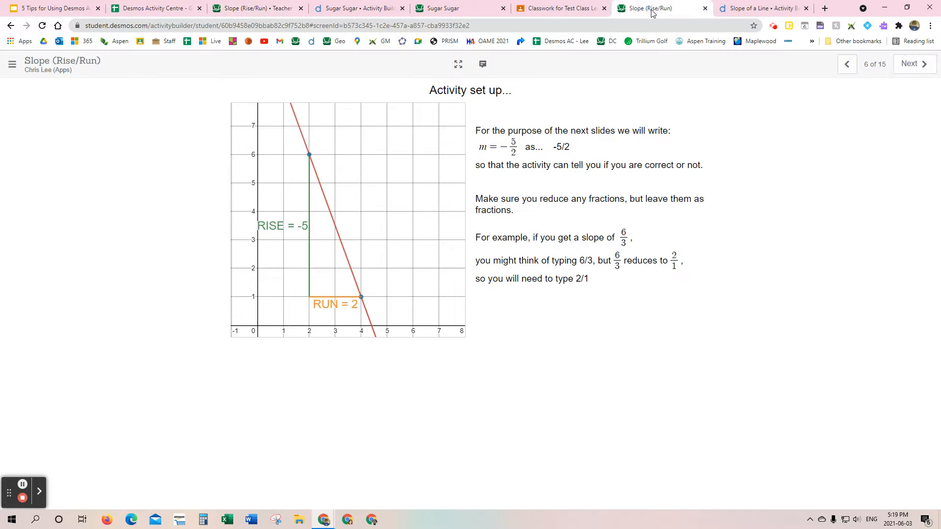
click(848, 65)
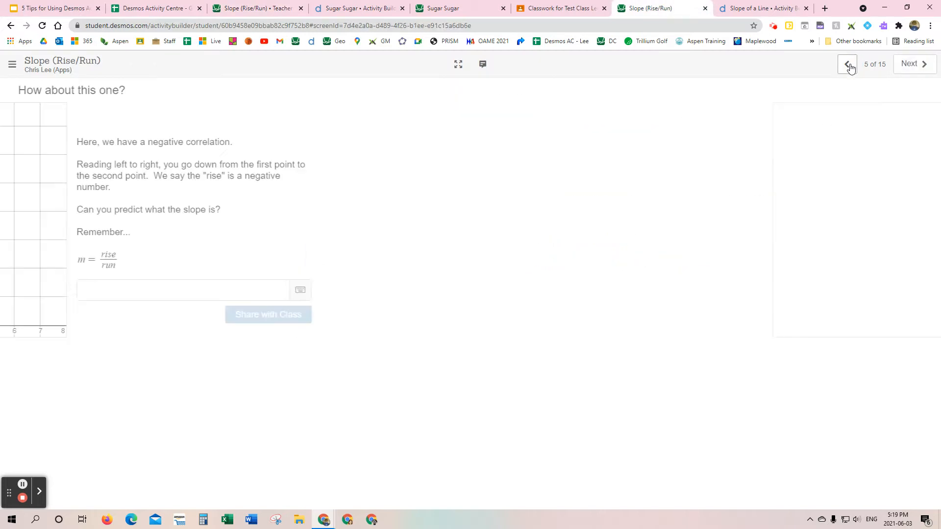
click(910, 65)
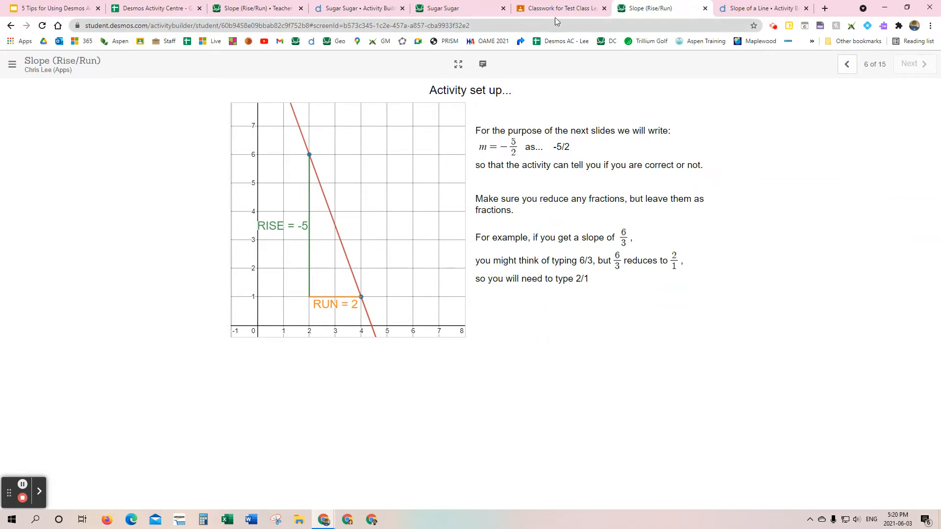
Step: Recheck the paced range on the dashboard, reload the student's activity and step back to screen 6 and forward to screen 7
click(258, 8)
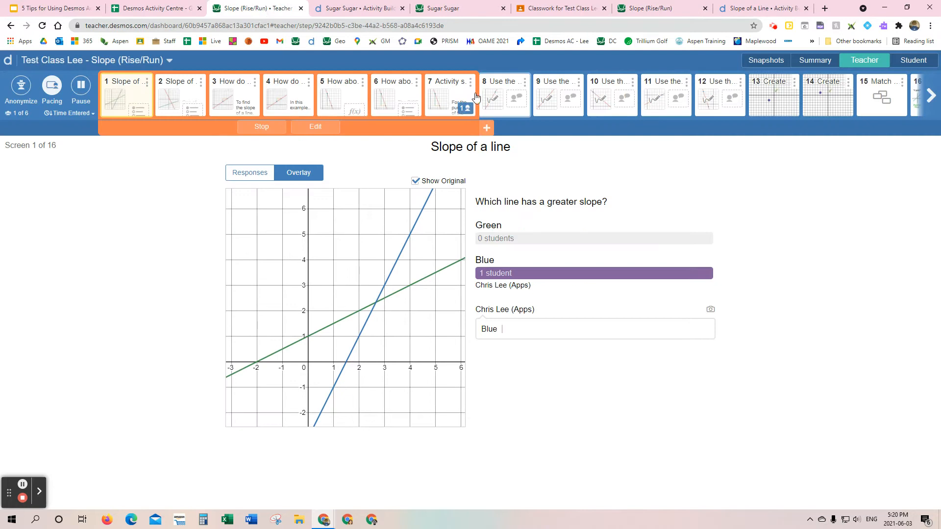
click(654, 6)
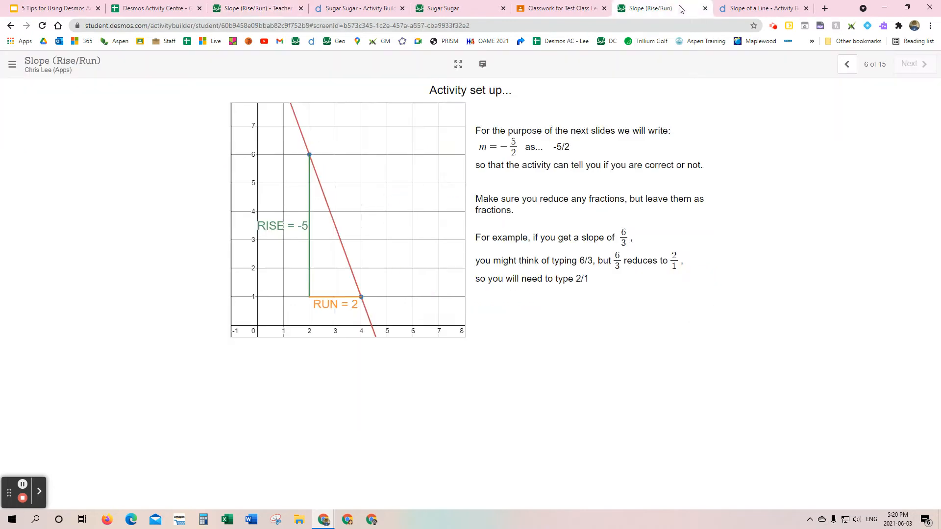
click(42, 25)
click(847, 66)
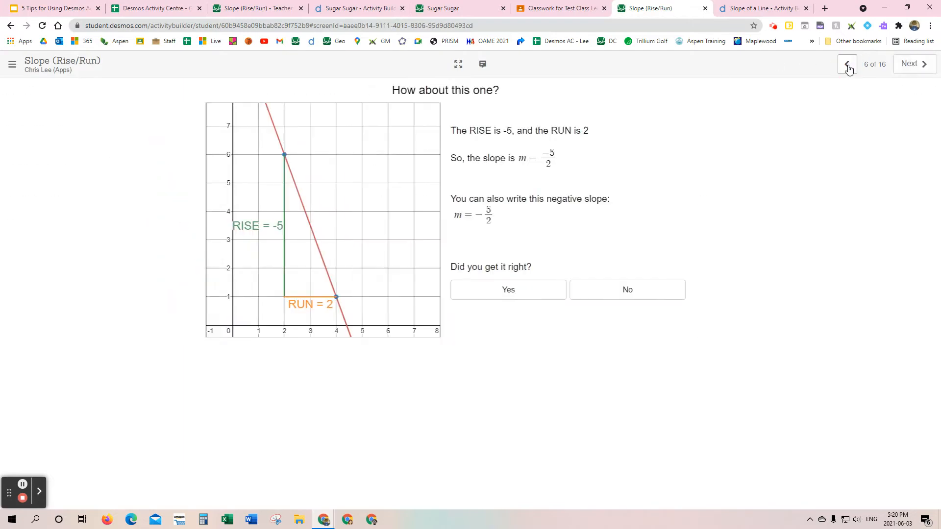
click(914, 63)
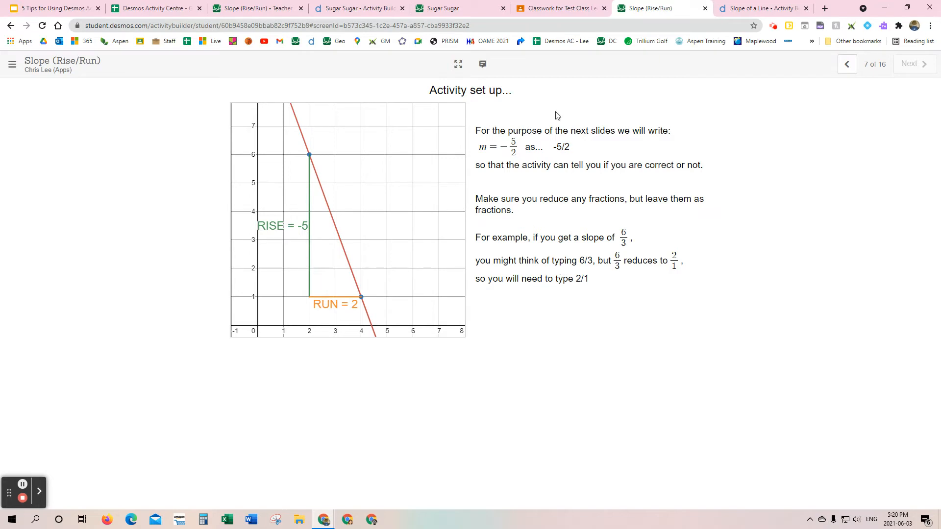
Step: Check the class's progress in the dashboard summary, open screen 7 and pause the activity
click(245, 12)
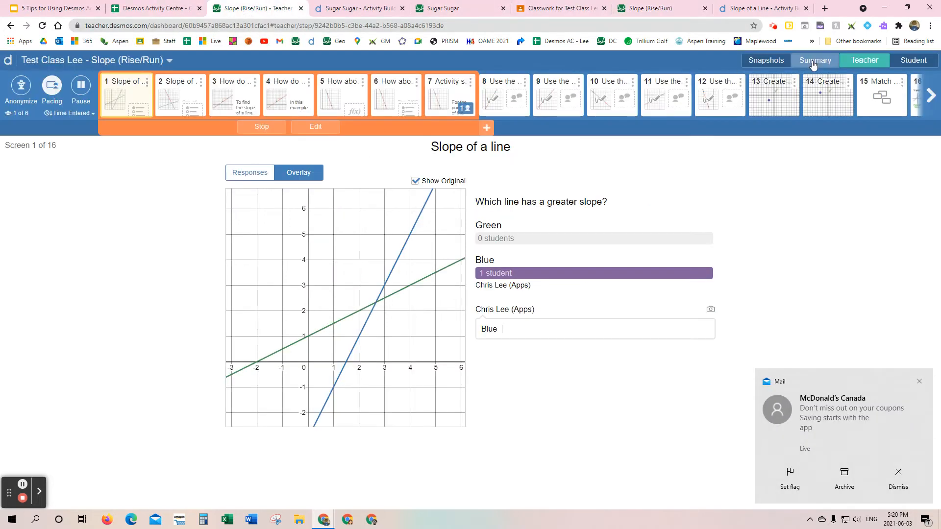
click(813, 63)
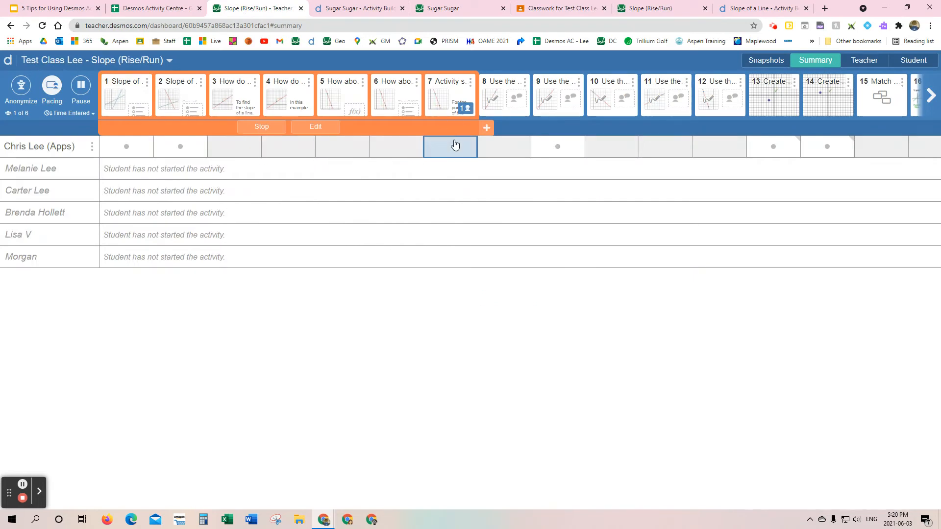
click(439, 94)
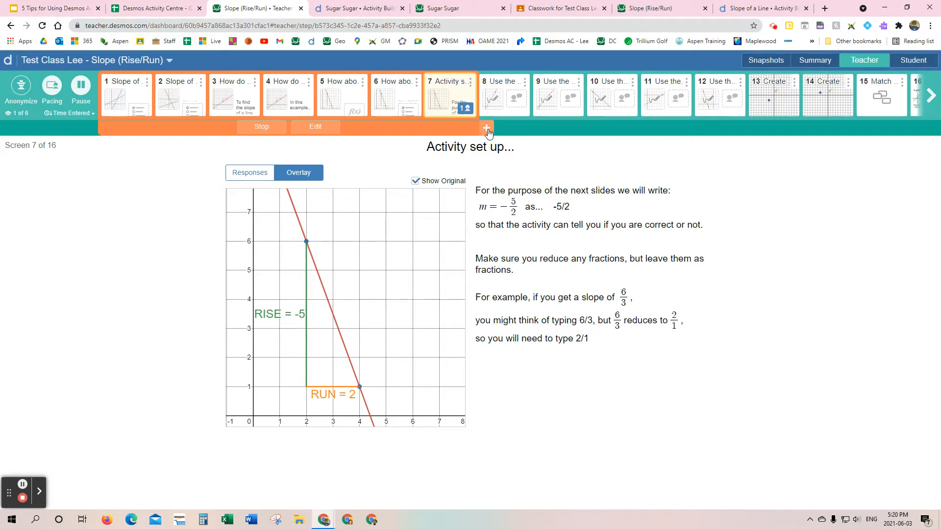
Step: Extend the pacing range to screens 1–10, check the student's paused screen and resume the activity
drag(488, 131, 597, 140)
click(595, 129)
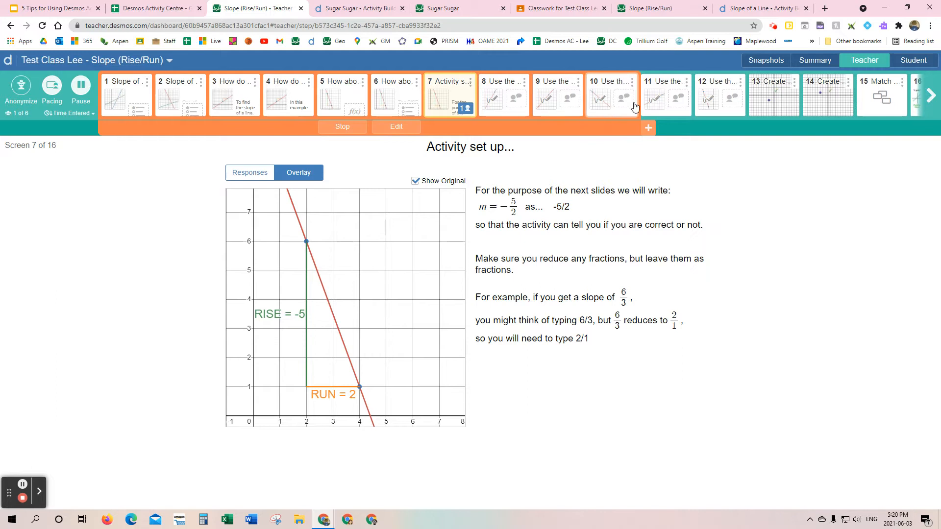
click(650, 8)
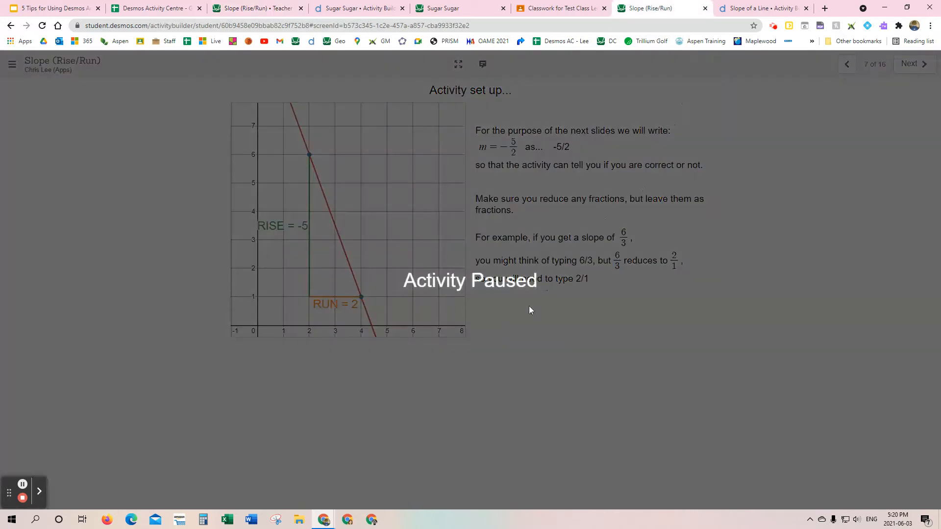
click(234, 10)
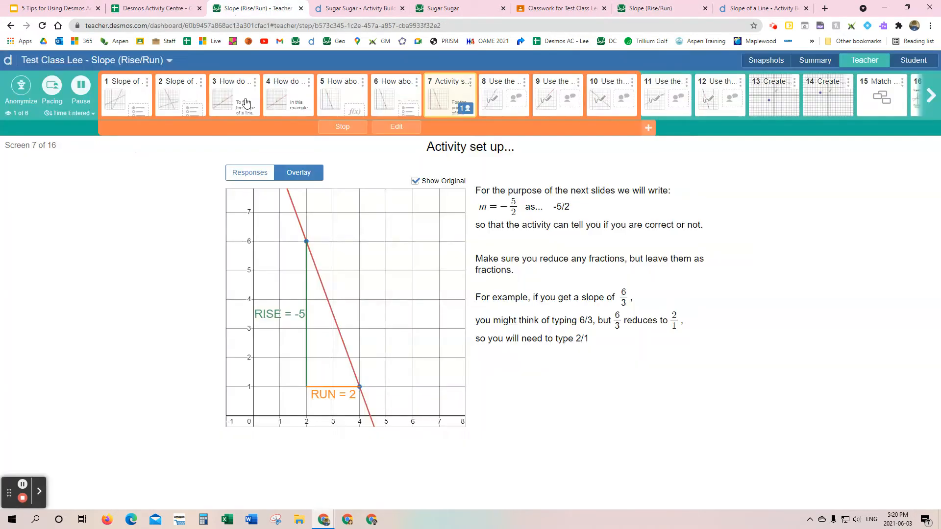
click(82, 87)
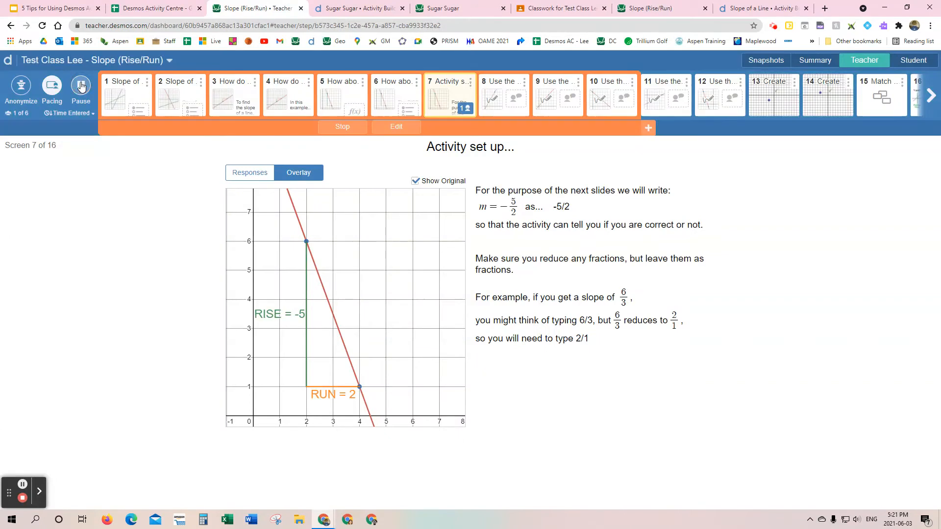
Step: Test the paced range by advancing the student's activity from screen 7 to screen 10, and return to the teacher dashboard
click(665, 14)
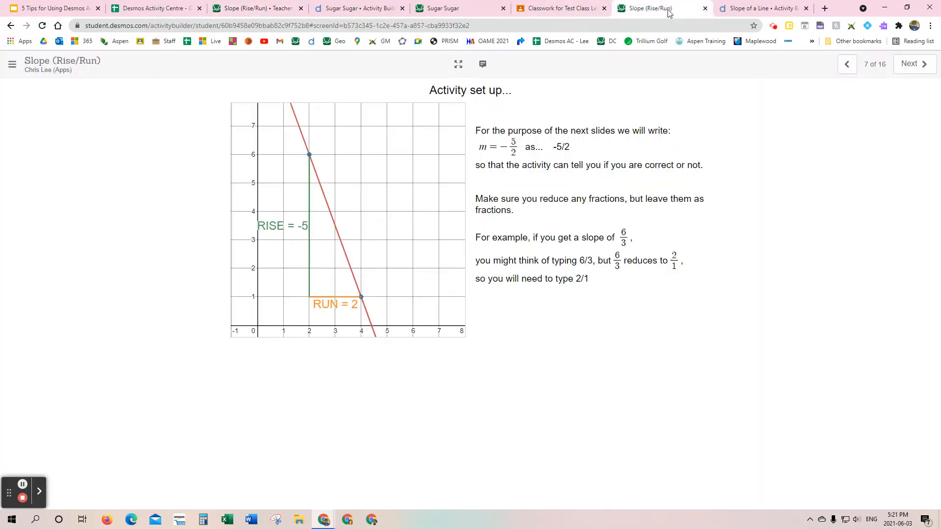
click(913, 66)
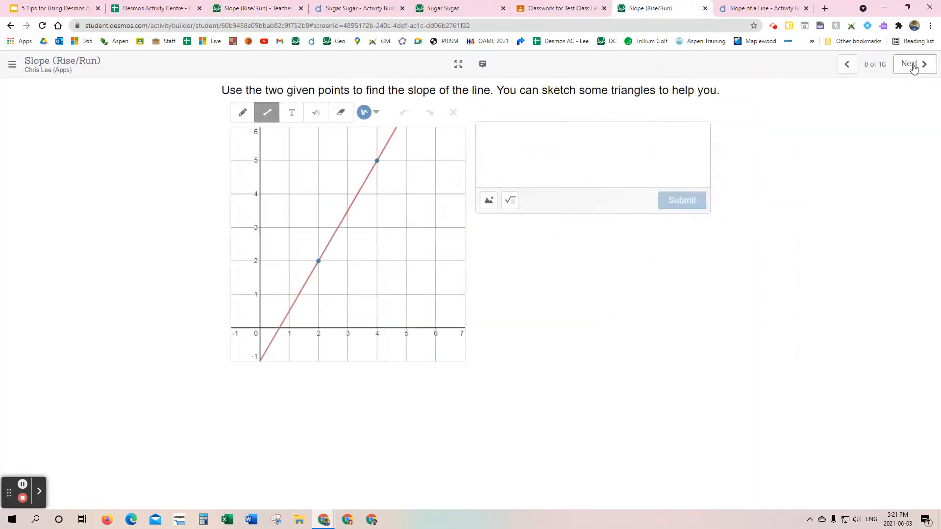
click(913, 65)
click(912, 67)
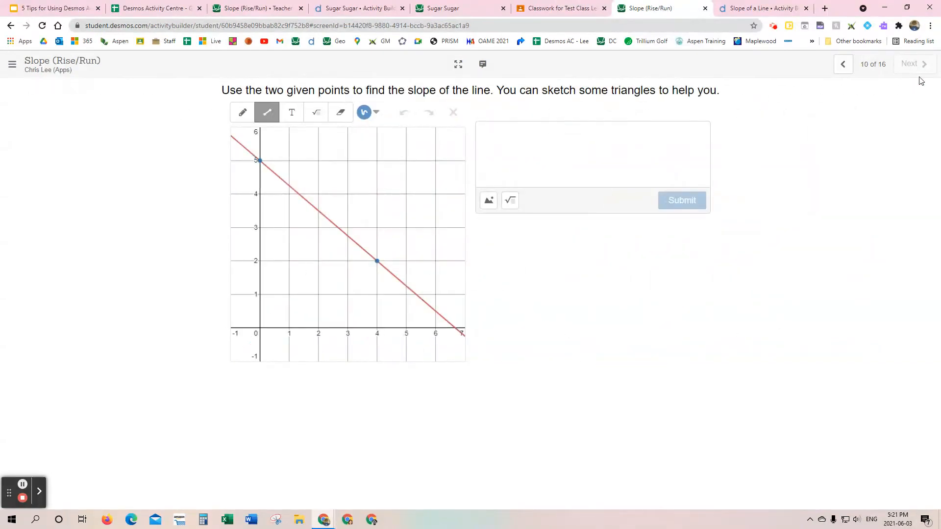
click(260, 9)
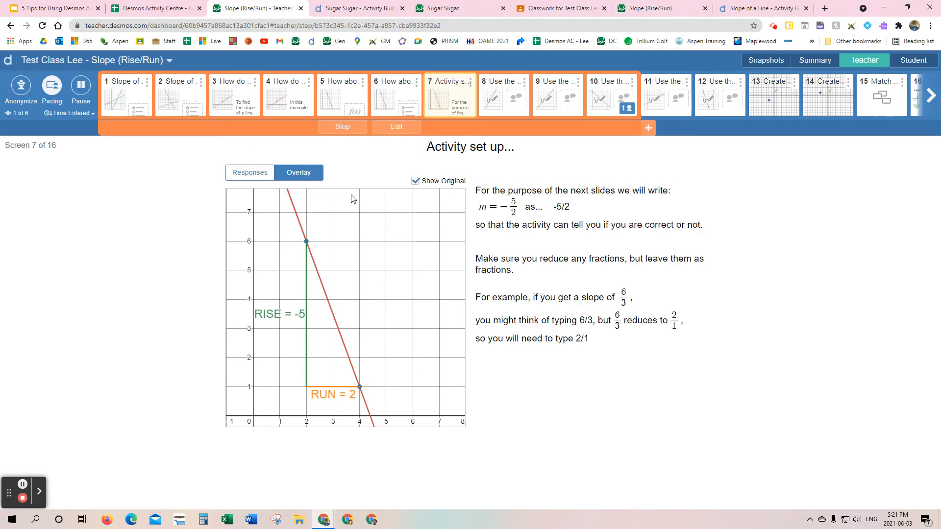
Step: Stop the current pacing and restrict the class to a new range of screens 6–10
click(341, 128)
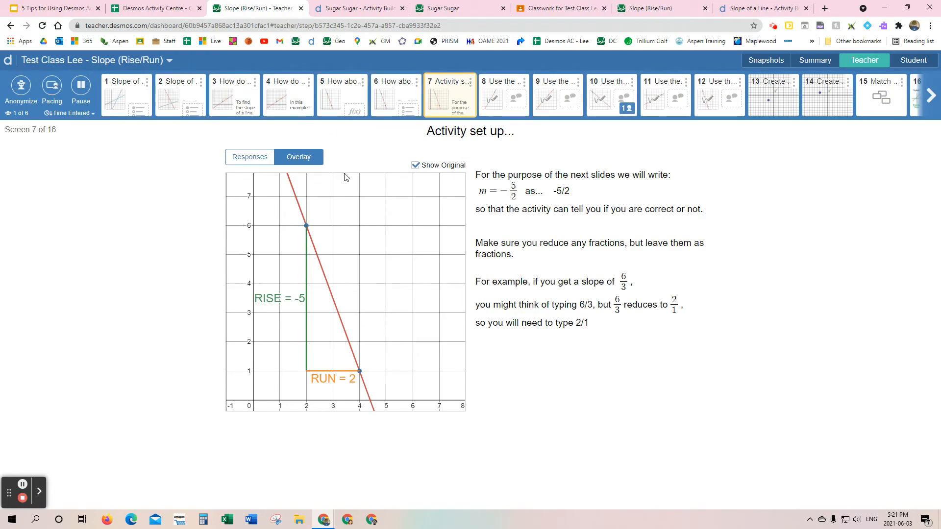
click(53, 88)
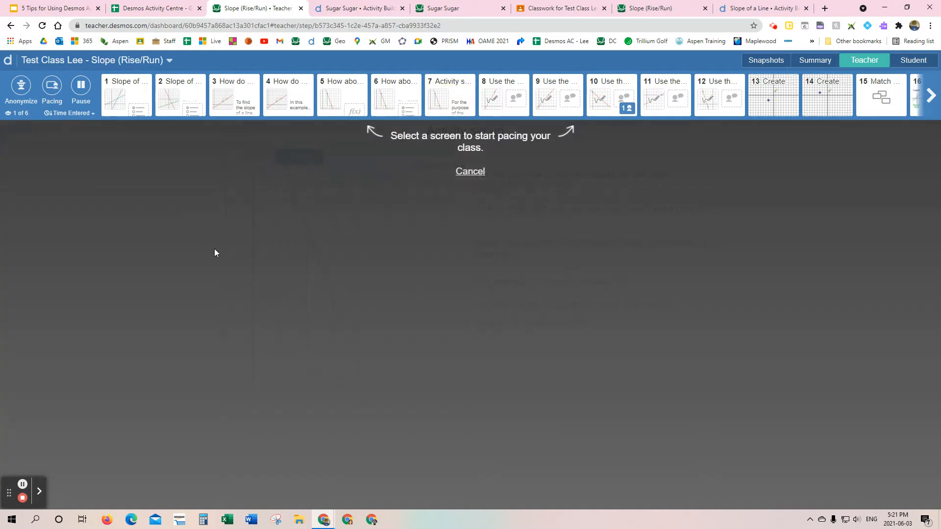
click(386, 100)
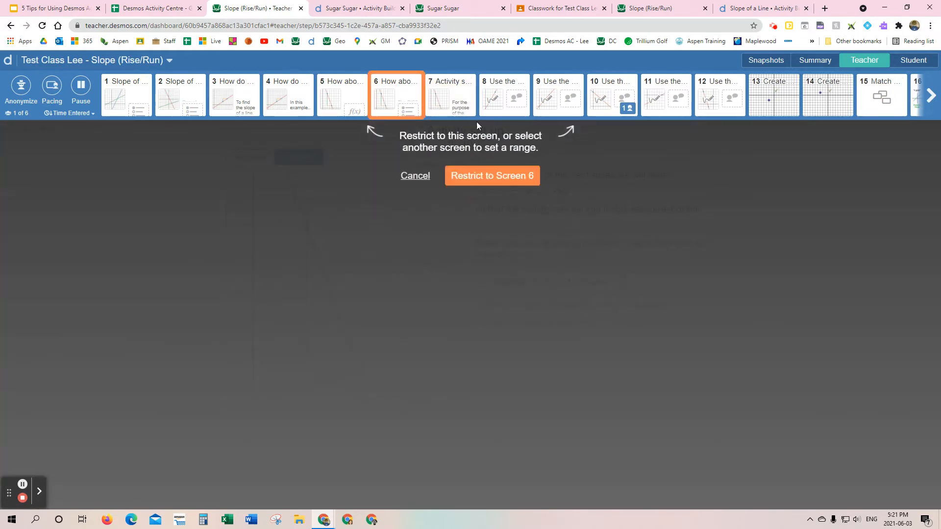
click(609, 85)
click(502, 179)
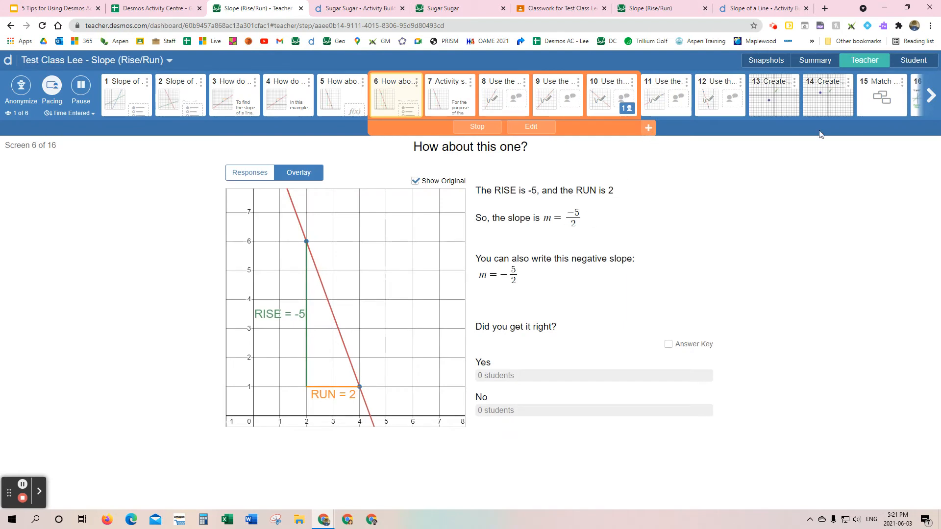
Step: Extend the pacing range to screen 11 and hide matching screen 15 from students
click(649, 128)
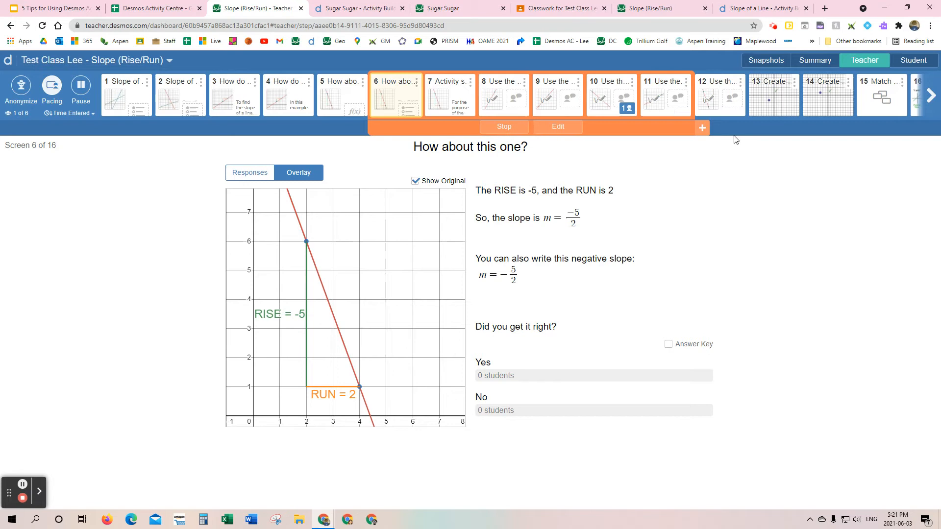
click(740, 81)
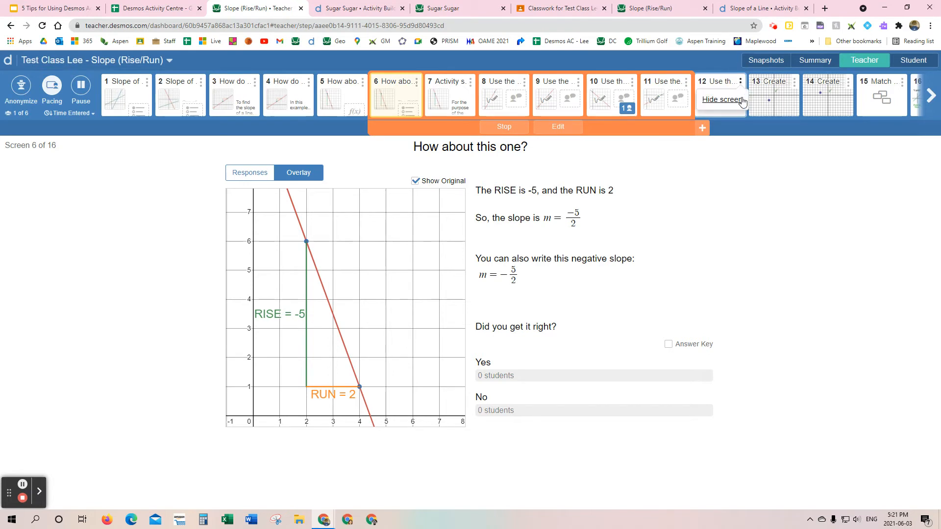
click(901, 82)
click(883, 99)
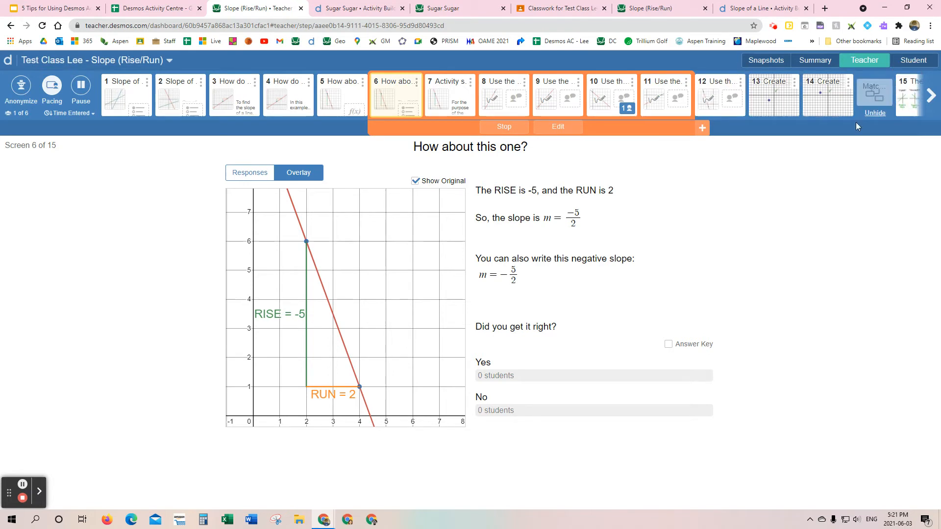
Step: Extend the pacing range screen by screen past the hidden matching screen to the activity's last screen
click(702, 129)
click(756, 128)
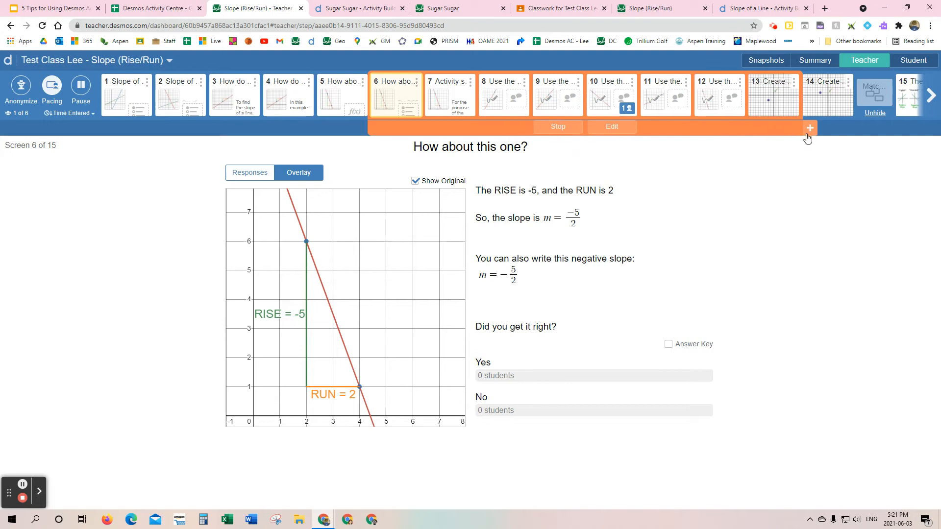
click(809, 129)
click(862, 128)
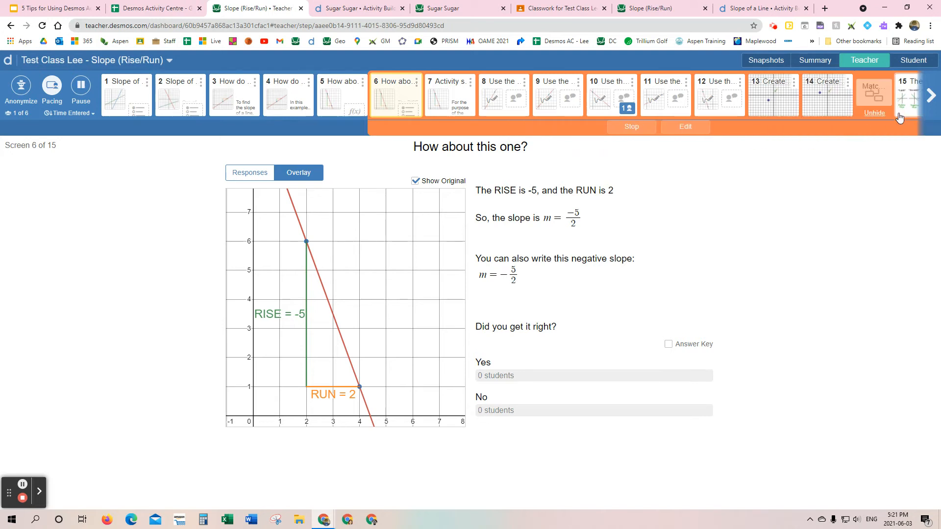
click(928, 98)
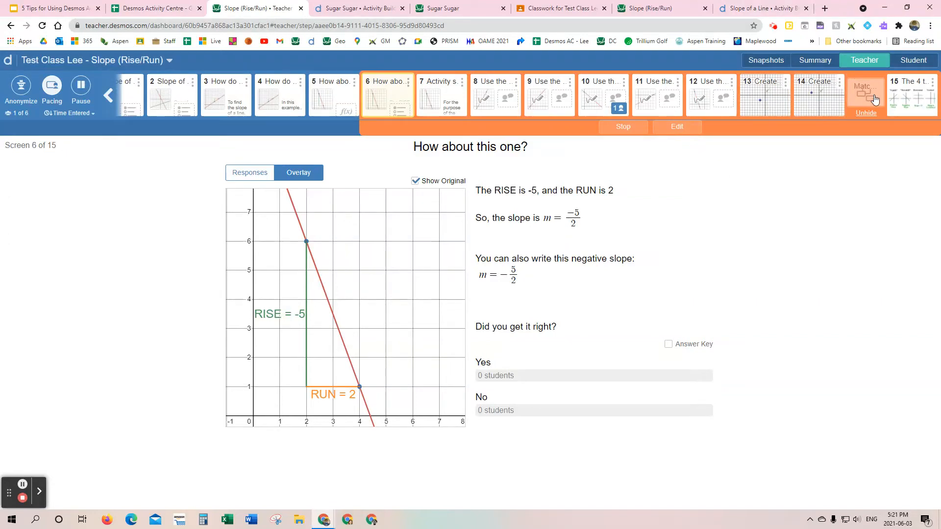
Step: Stop pacing the class and show the summary of all students' progress
click(51, 87)
click(504, 180)
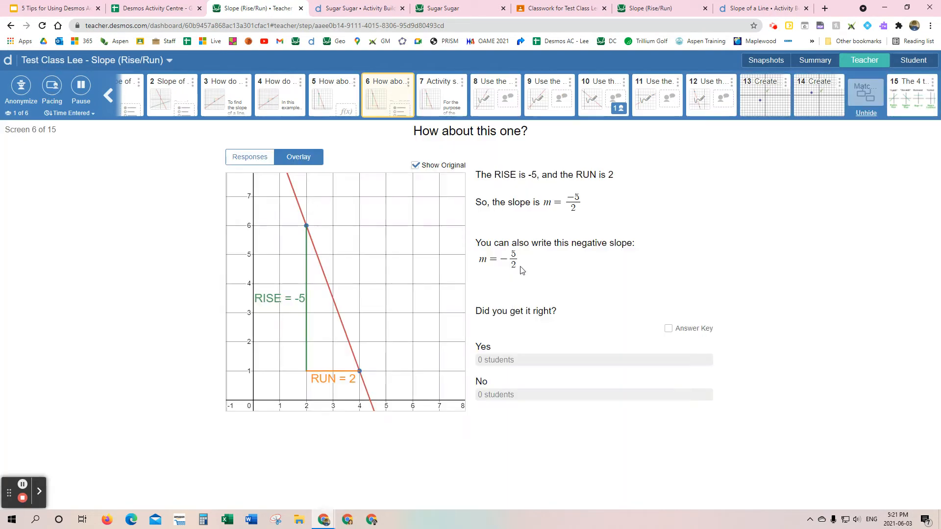
click(820, 66)
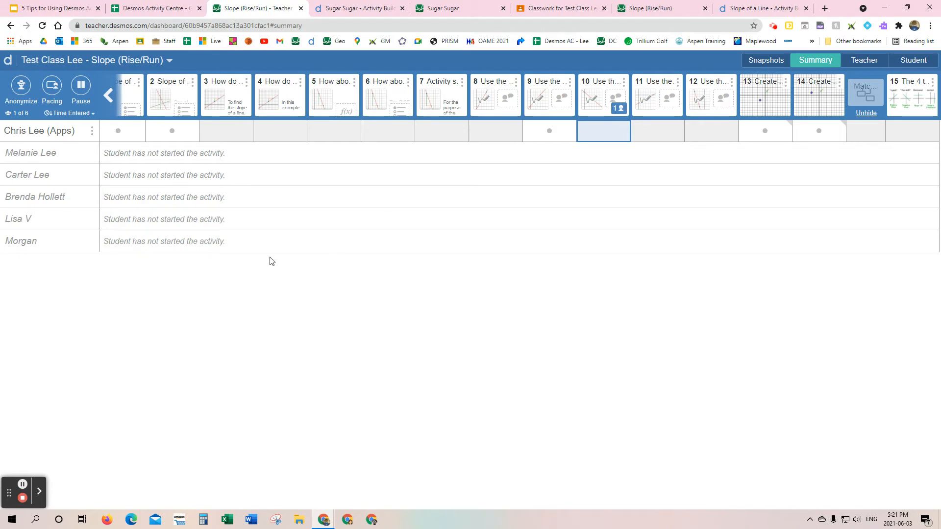
Step: Switch to the Google Slides deck "5 Tips for Using Desmos Activities" and present it from the title slide
click(58, 10)
scroll(96, 210, up, 5)
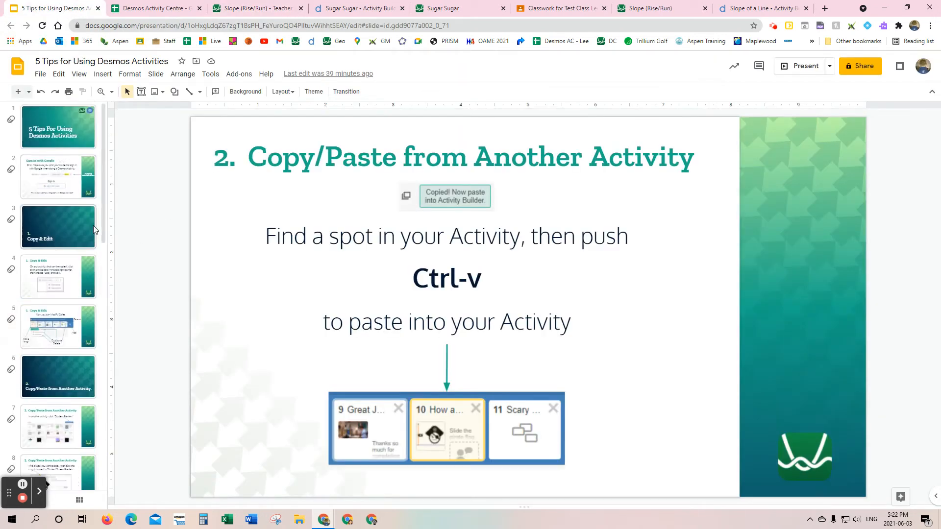
click(58, 127)
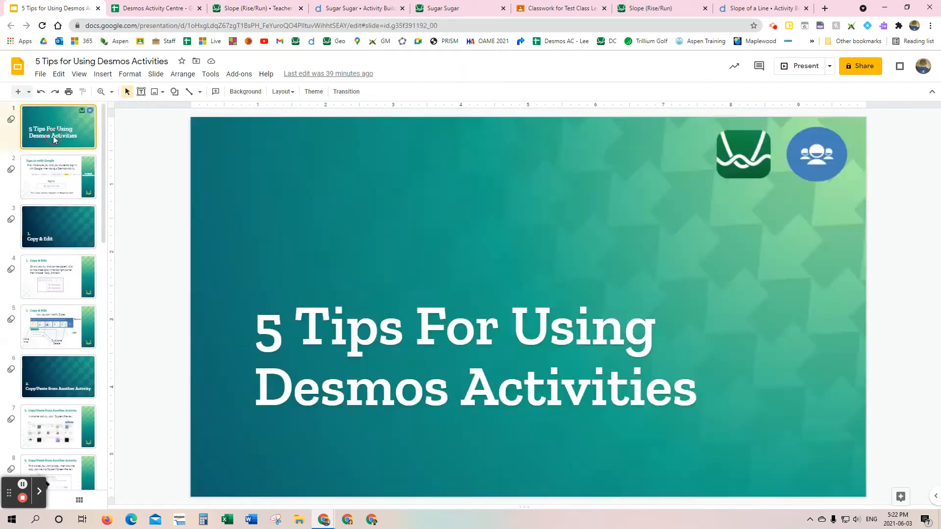
click(790, 68)
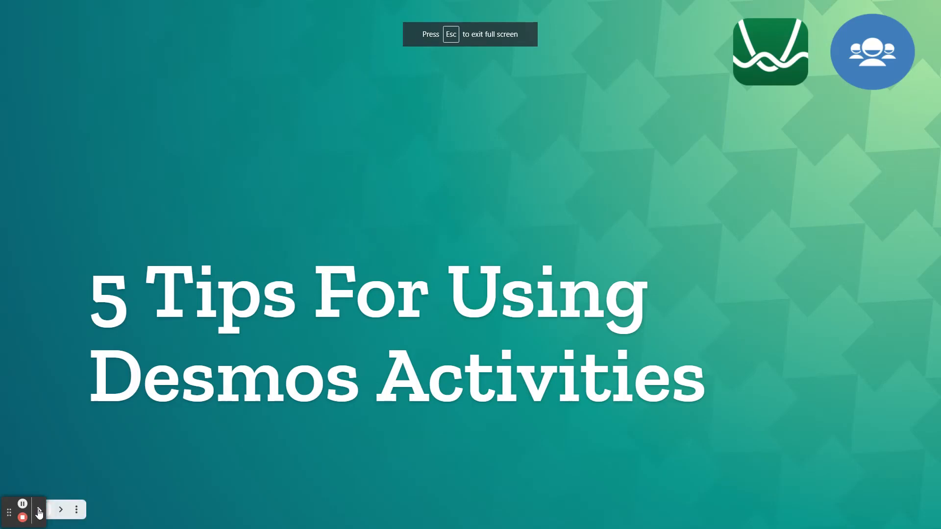
Step: Advance the presentation past the Google sign-in slide to the "Copy & Edit" slide on modifying slides
click(282, 462)
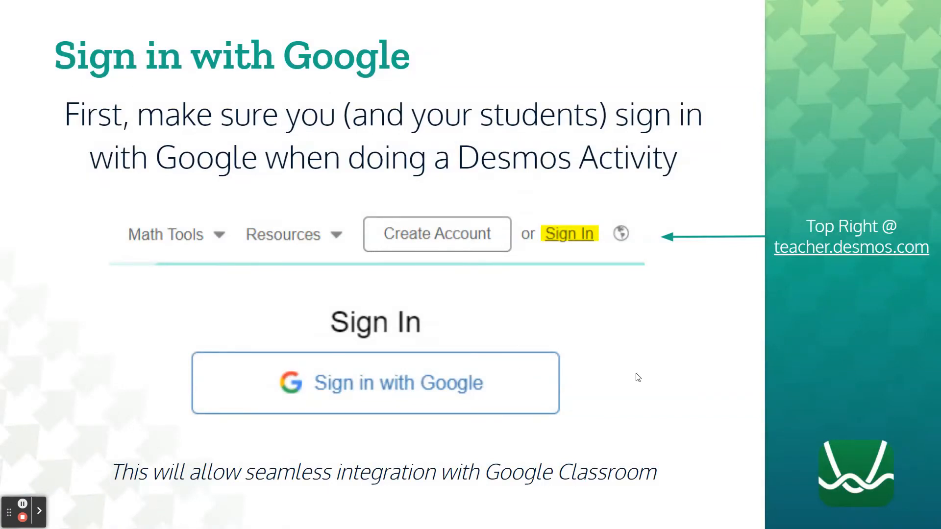
click(583, 478)
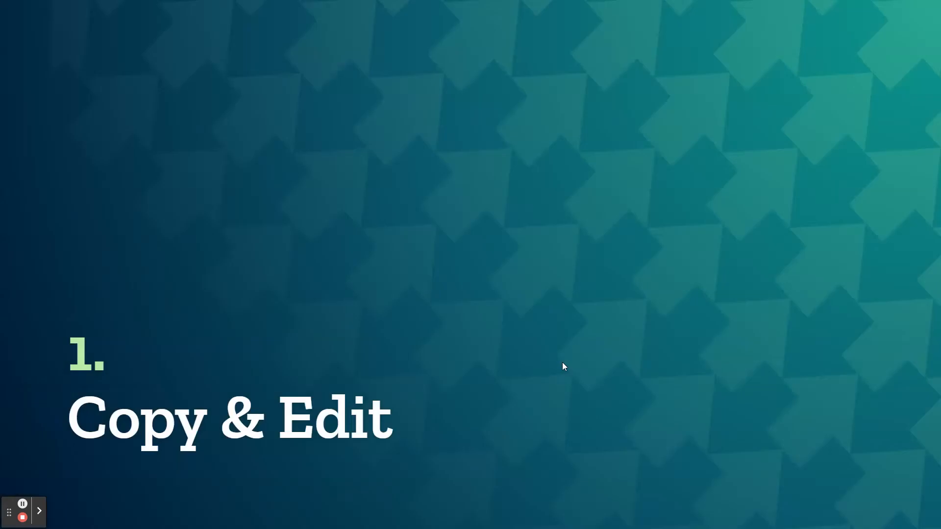
click(562, 363)
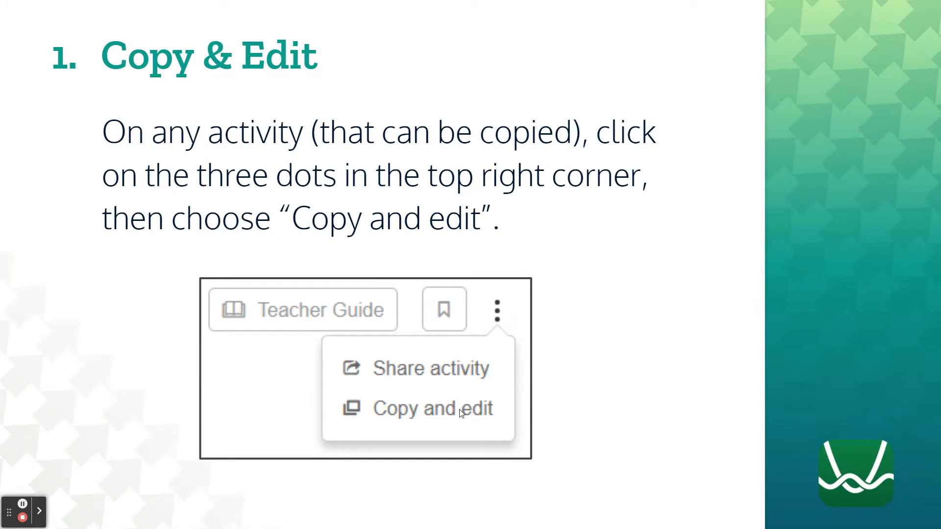
click(649, 368)
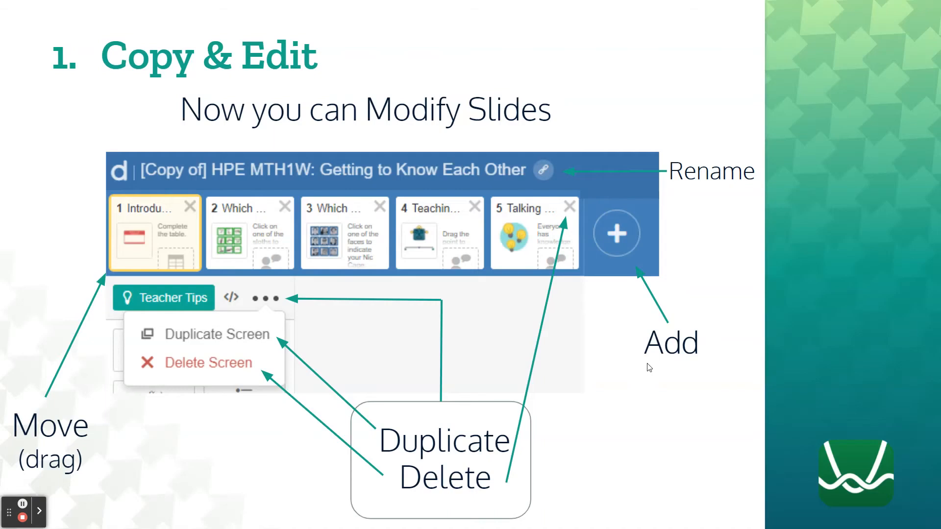